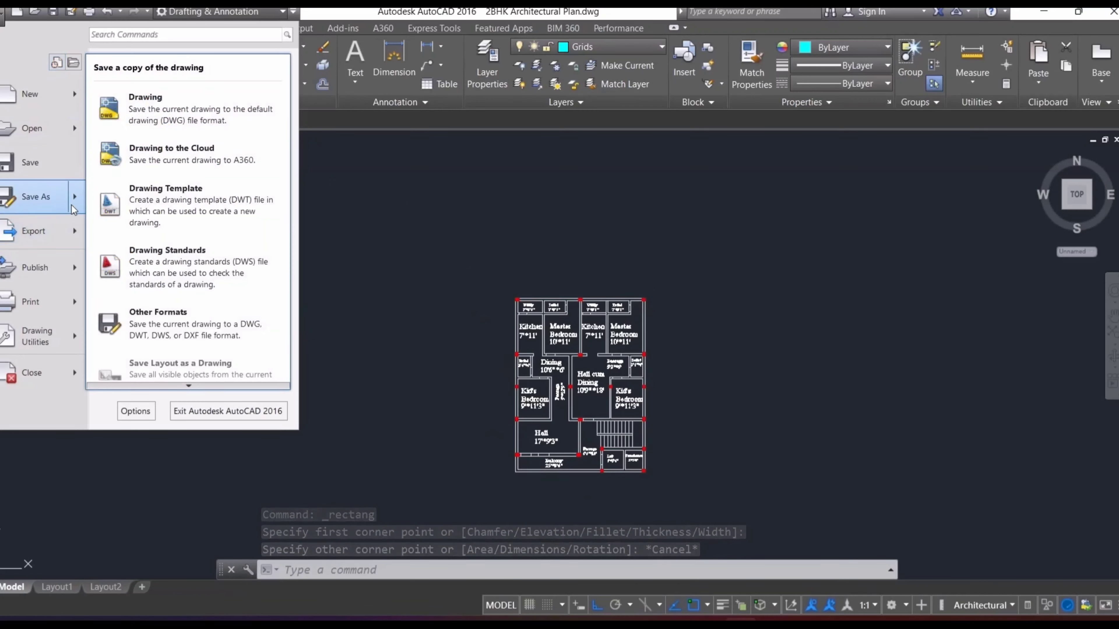
# Step: Start saving a copy of the drawing and browse to the Residential Project folder within the AutoCad Files folder of PROJECT FILES
pyautogui.click(146, 116)
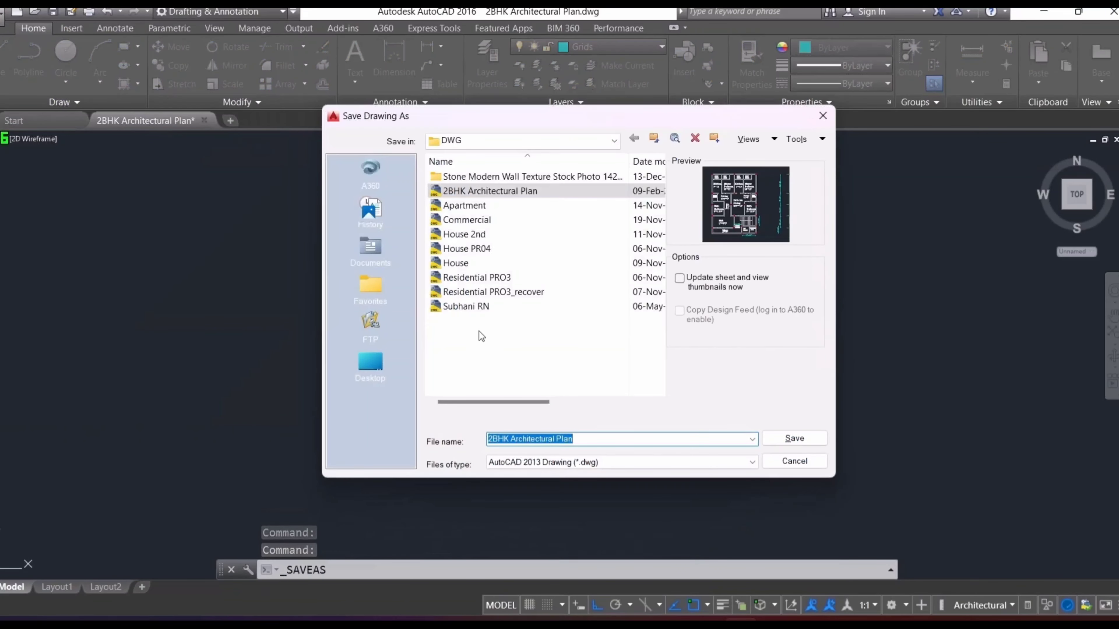
pyautogui.click(462, 147)
pyautogui.click(512, 230)
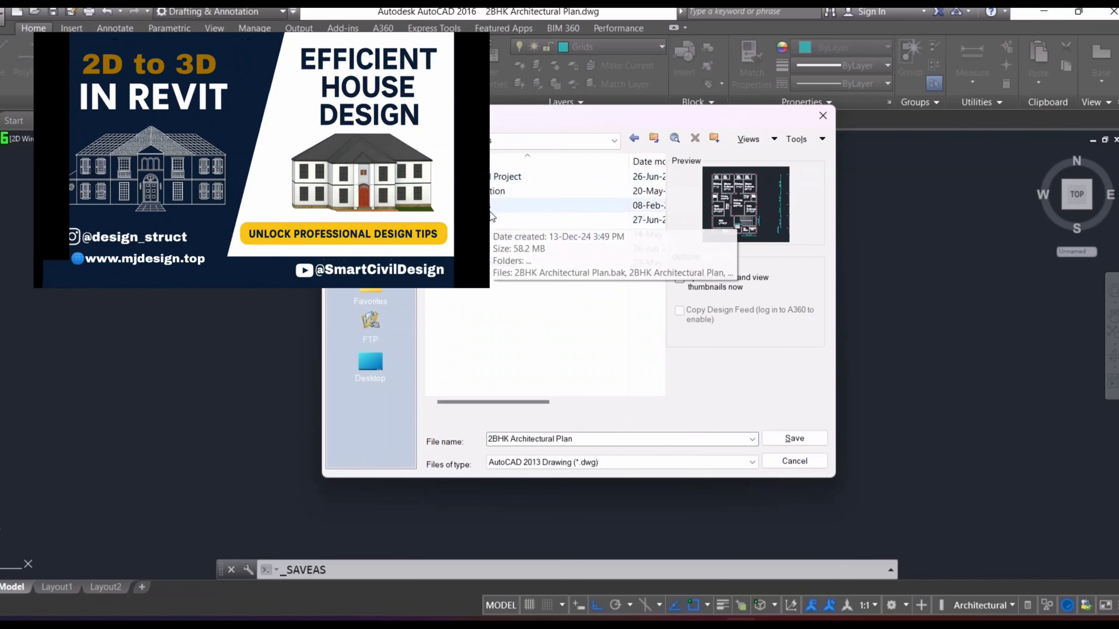
pyautogui.doubleClick(489, 211)
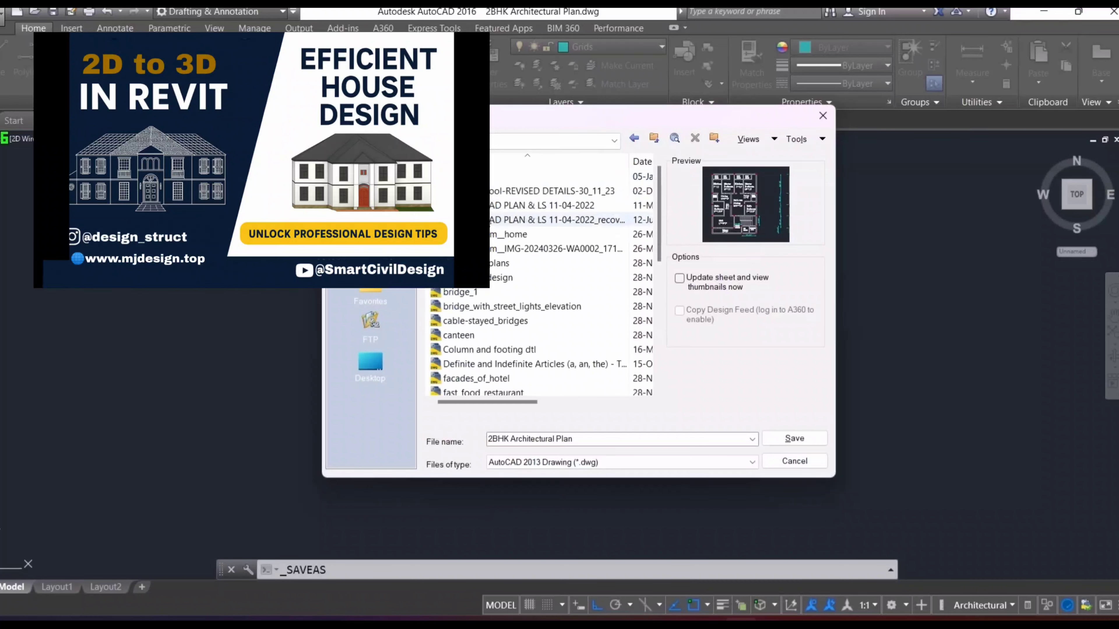
pyautogui.click(487, 142)
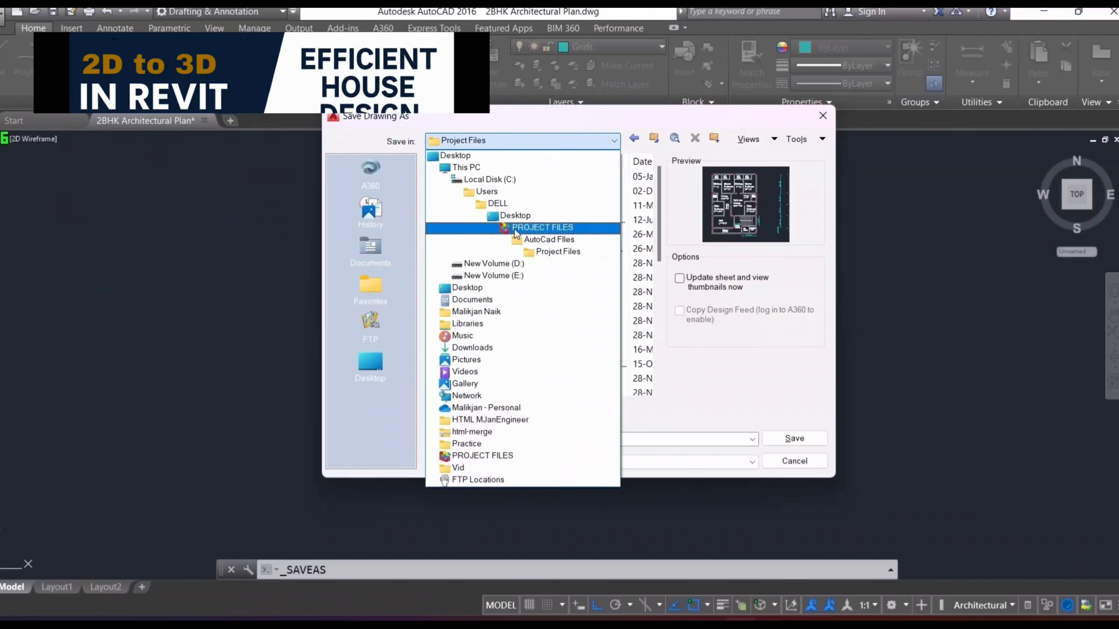
pyautogui.click(507, 229)
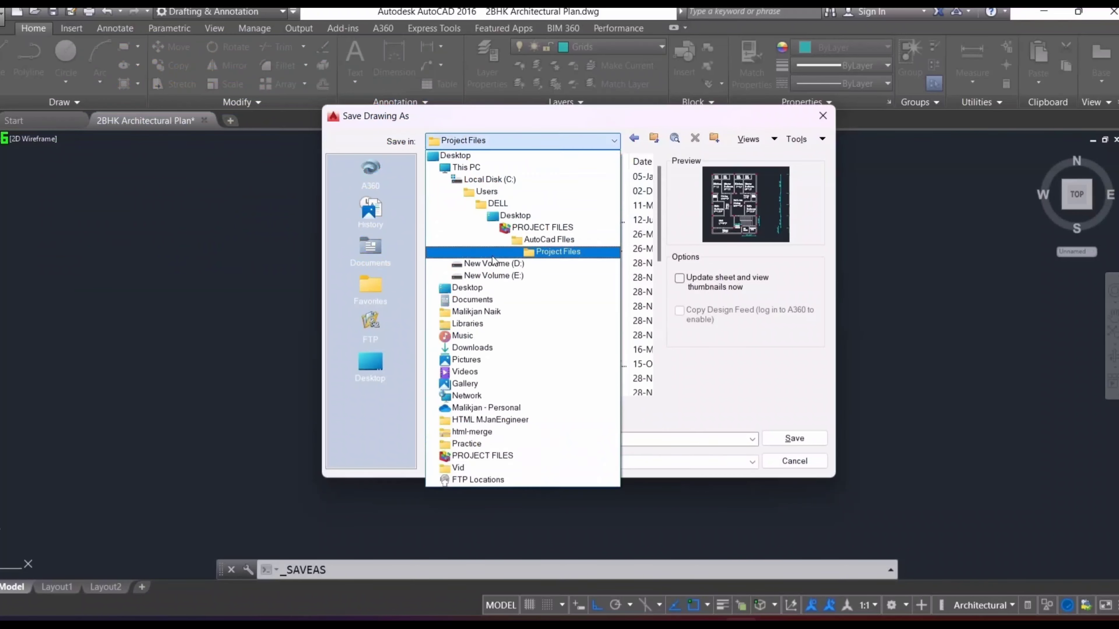
pyautogui.click(507, 228)
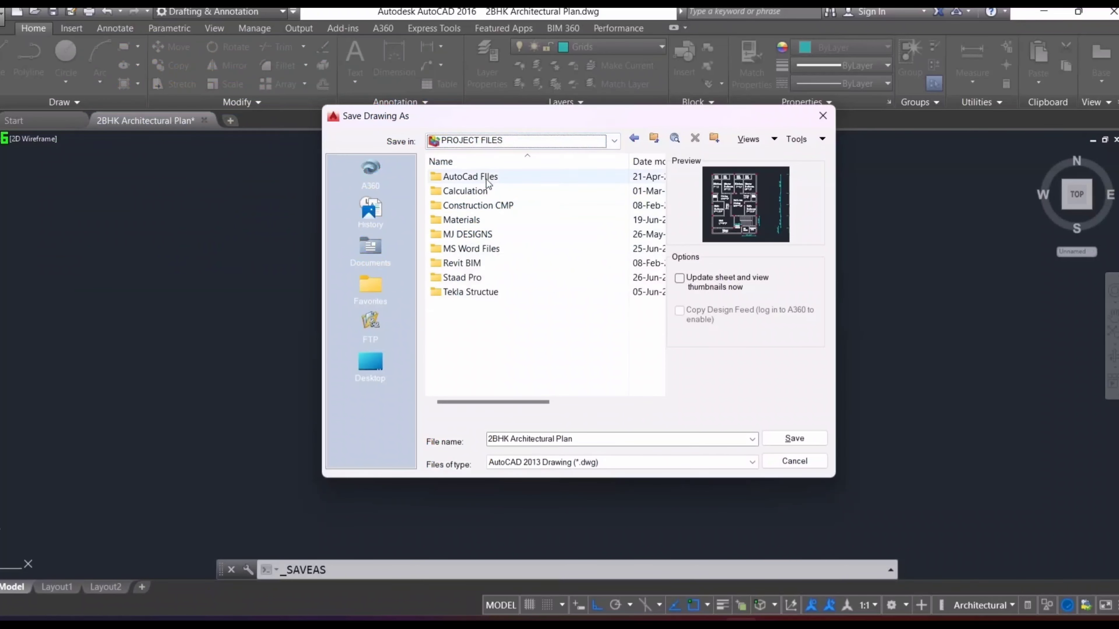
pyautogui.doubleClick(486, 179)
pyautogui.doubleClick(483, 264)
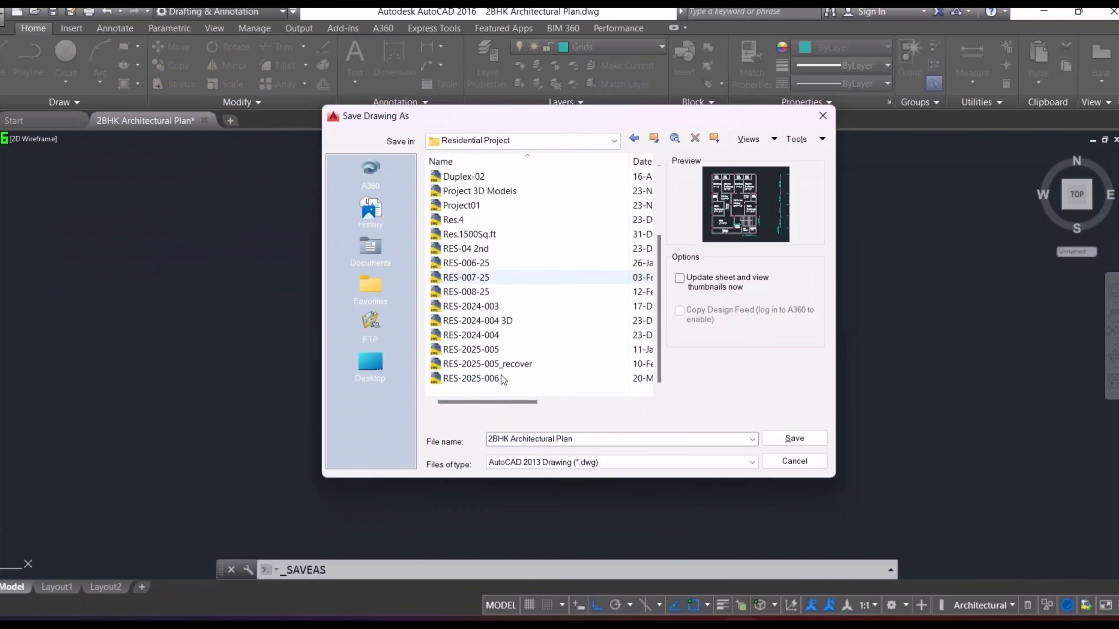
# Step: Name the drawing copy 2BHK House plan and save it
pyautogui.click(571, 439)
pyautogui.moveTo(571, 439); pyautogui.dragTo(536, 441)
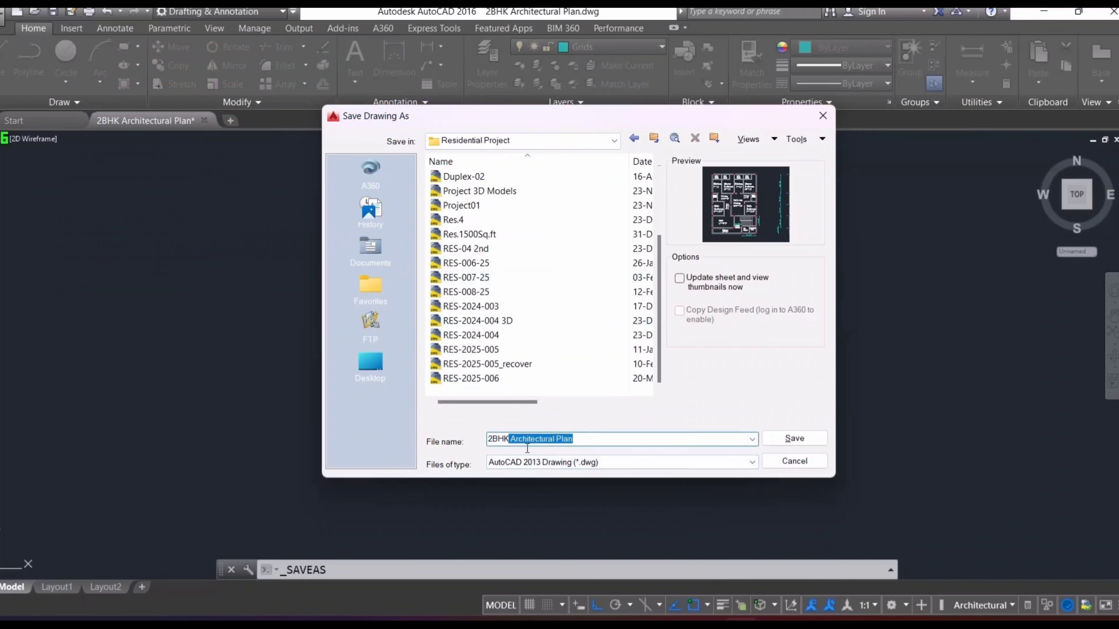
pyautogui.press('BackSpace')
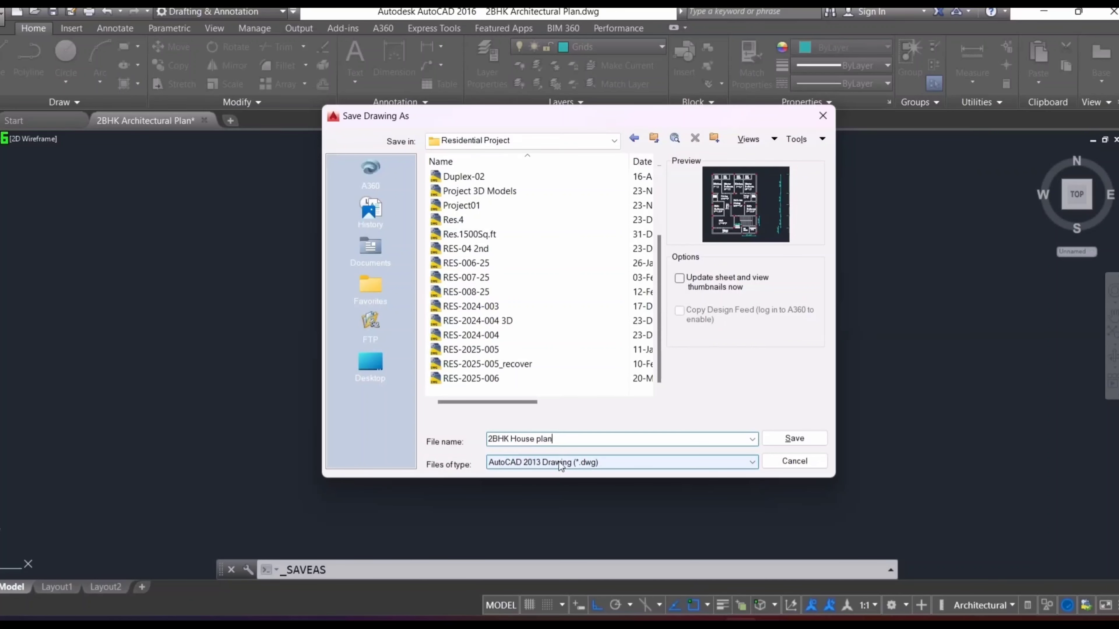
pyautogui.click(792, 439)
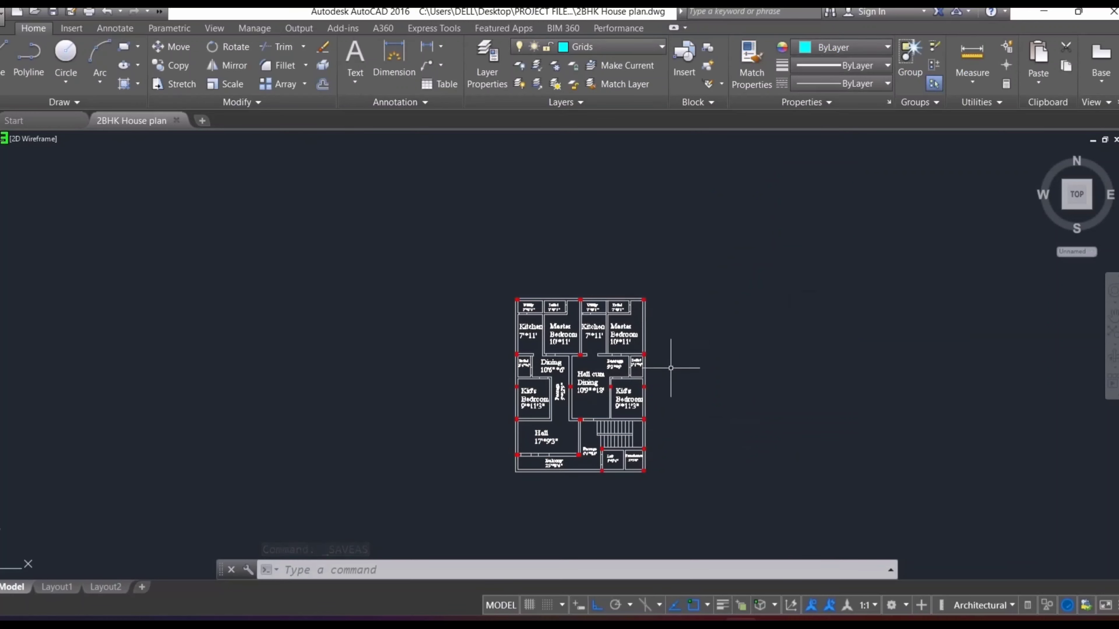
# Step: Switch to Revit
pyautogui.moveTo(774, 620)
pyautogui.click(774, 560)
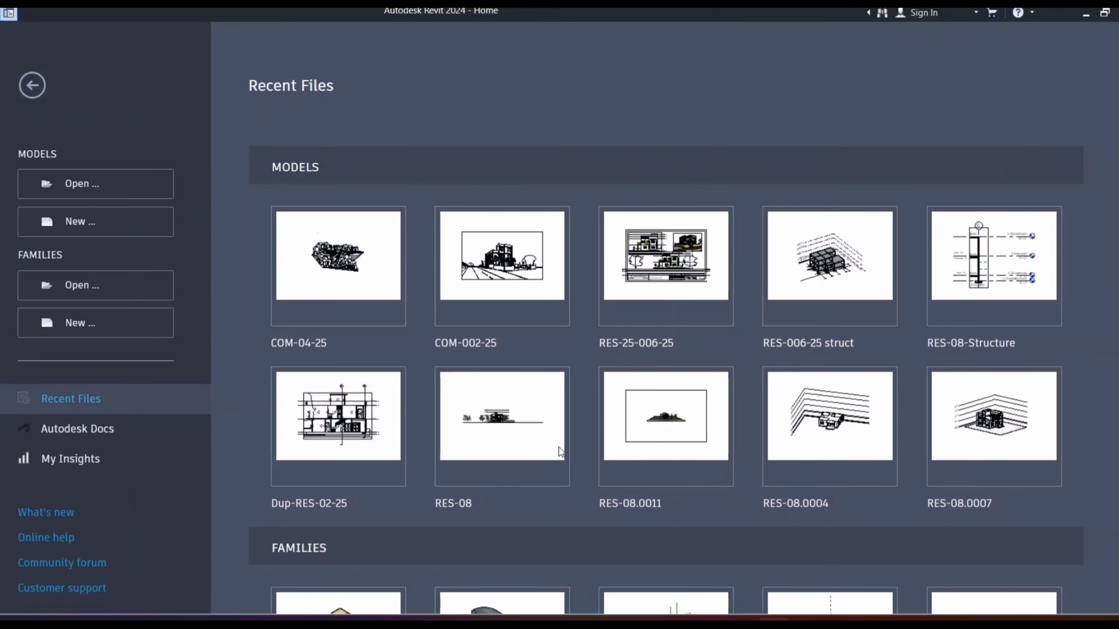
pyautogui.click(65, 221)
pyautogui.click(534, 348)
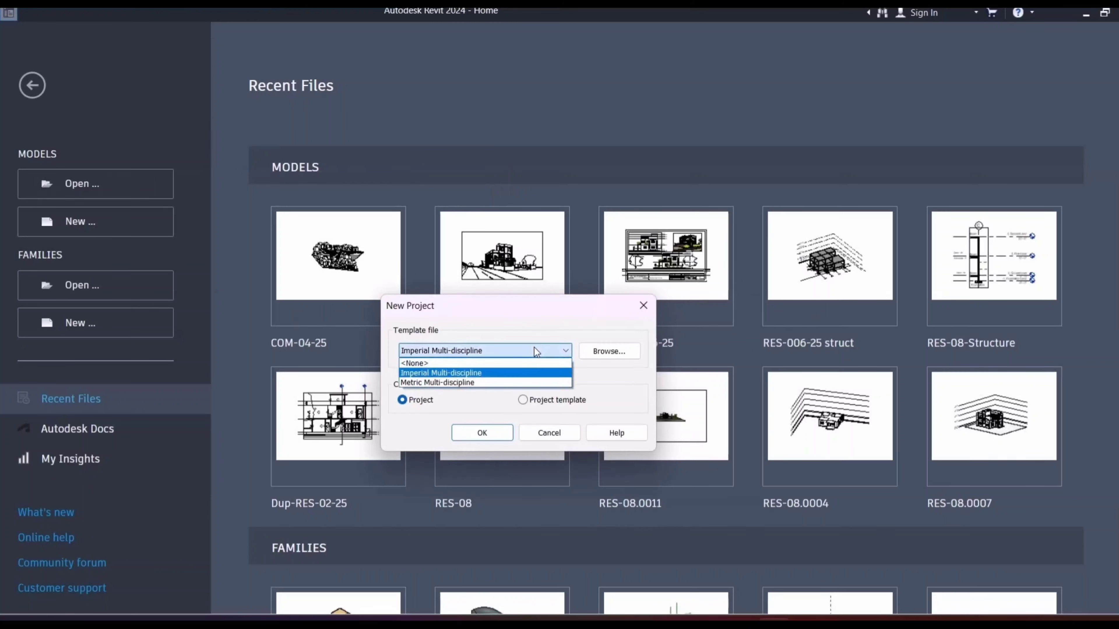
pyautogui.click(533, 348)
pyautogui.click(625, 349)
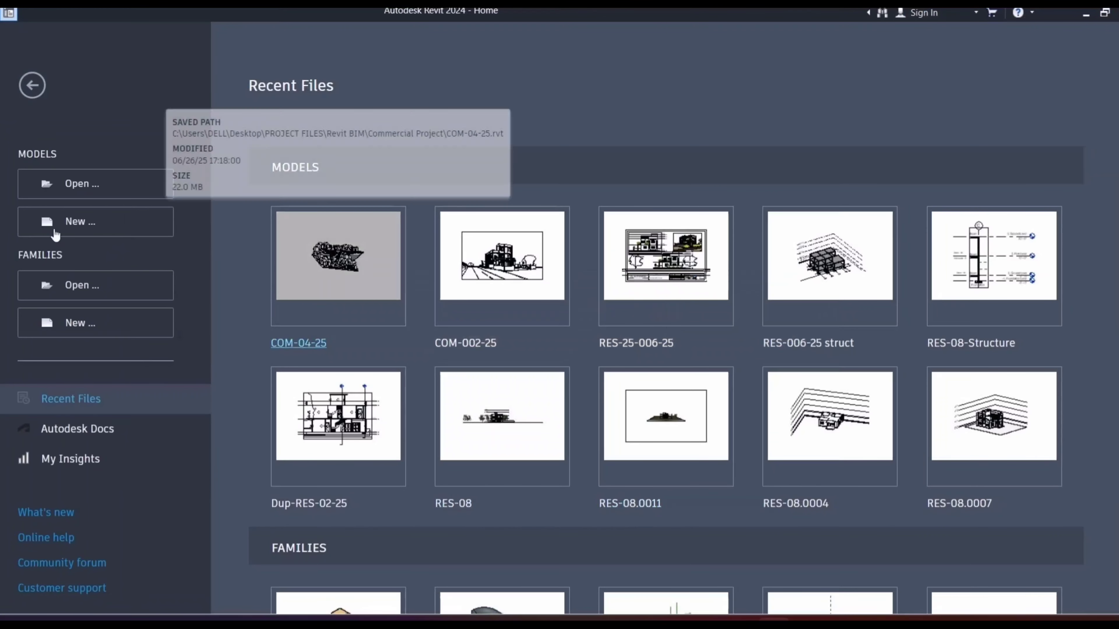
# Step: Create a new project from the Residential-Default.rte template in the English-Imperial folder
pyautogui.click(65, 223)
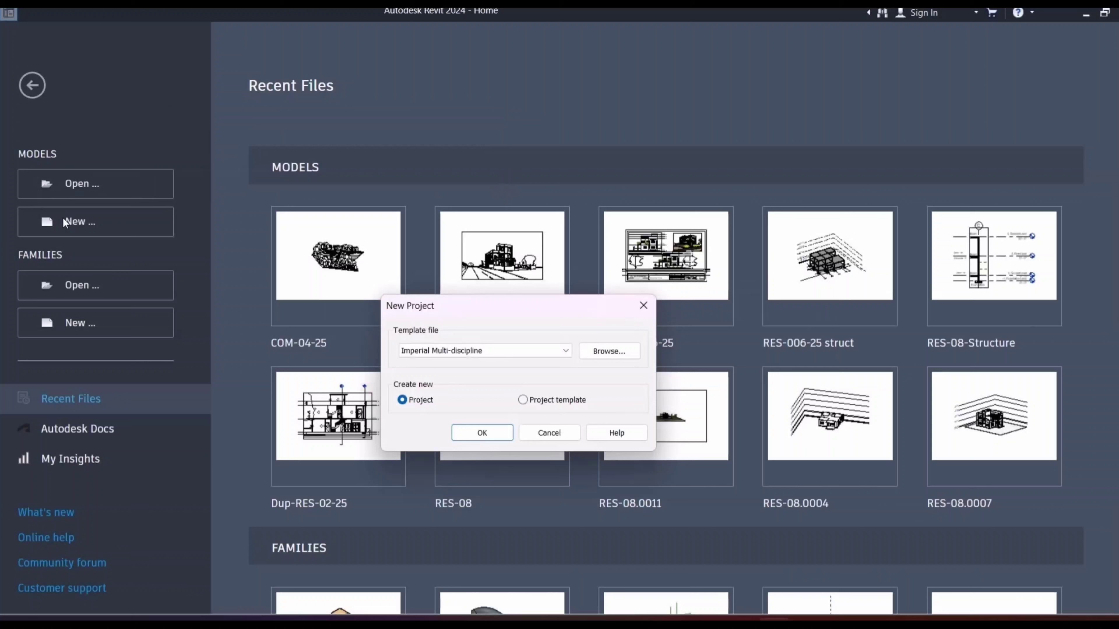
pyautogui.click(533, 349)
pyautogui.click(535, 352)
pyautogui.click(625, 351)
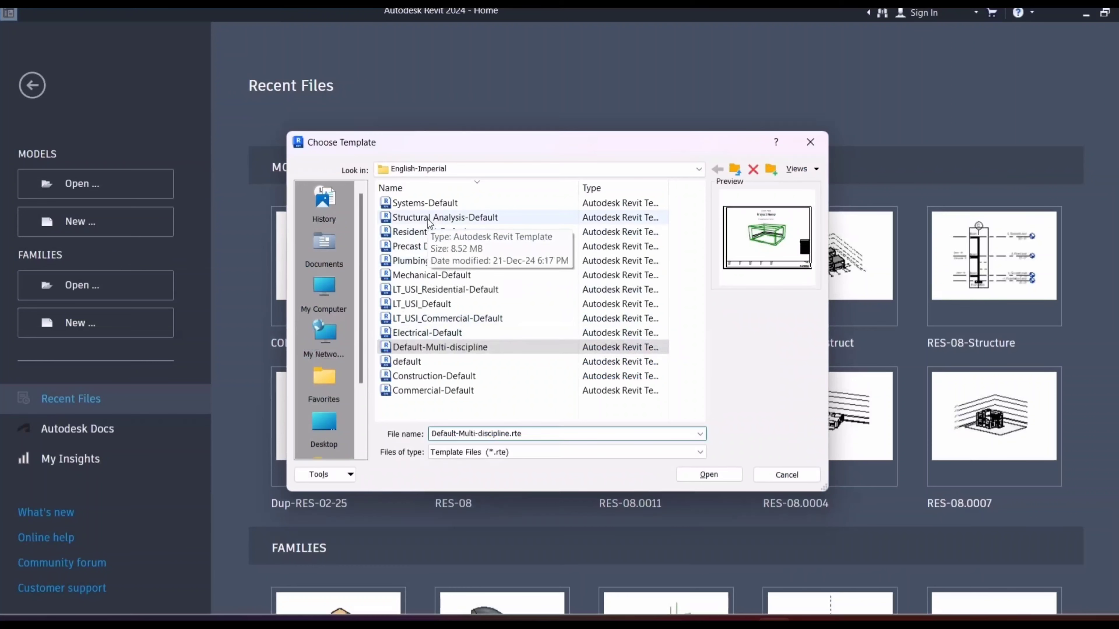
pyautogui.click(425, 232)
pyautogui.click(709, 475)
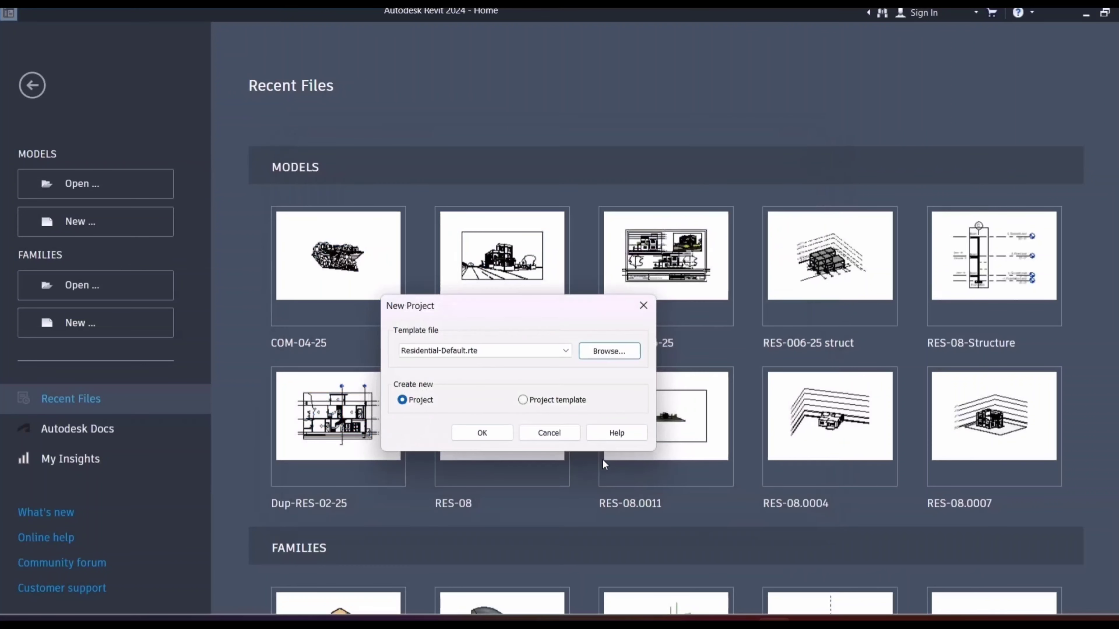
pyautogui.click(484, 434)
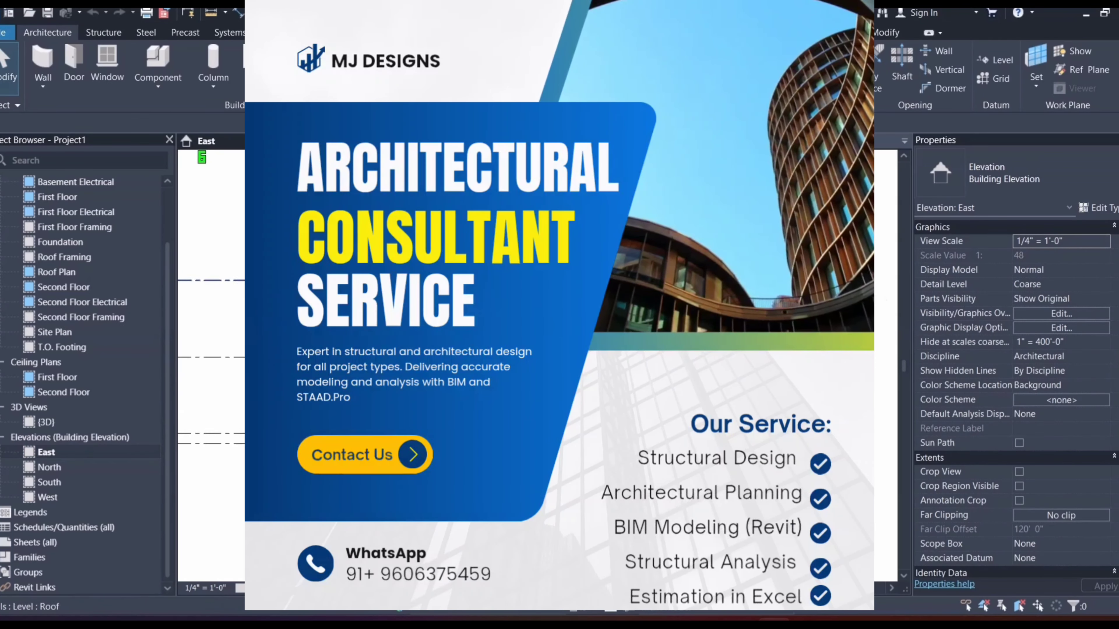
# Step: Rename the Foundation level as -1. Foundation and set its elevation to -3' in the East elevation
pyautogui.scroll(5, 759, 457)
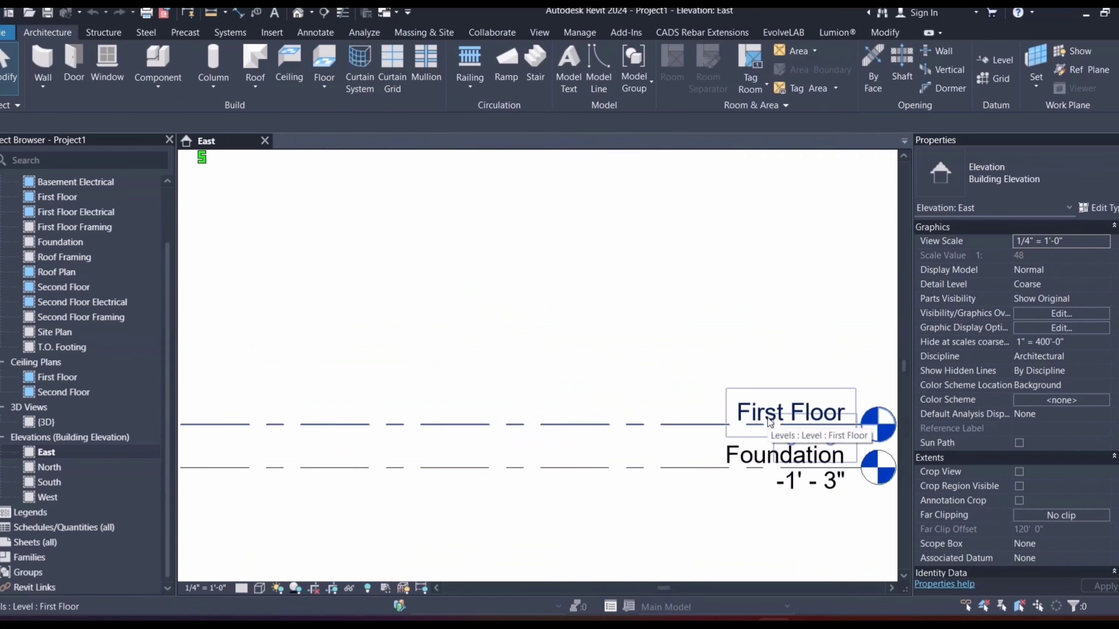
pyautogui.click(759, 456)
pyautogui.moveTo(712, 451); pyautogui.dragTo(537, 421, button='middle')
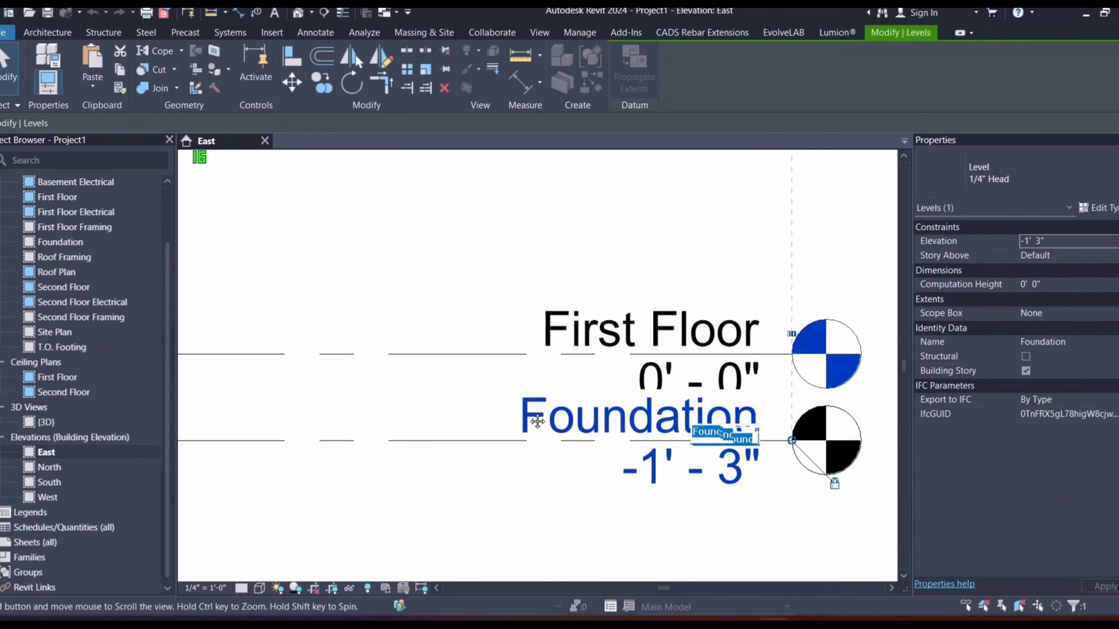
pyautogui.press('Home')
pyautogui.write('0.')
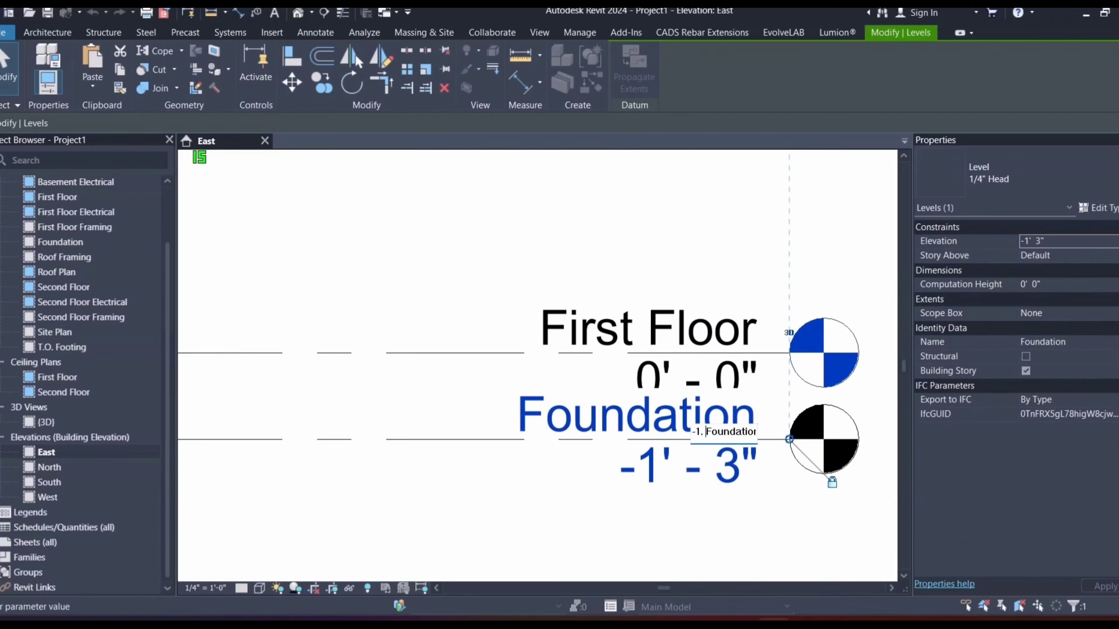
pyautogui.press('Return')
pyautogui.scroll(-4, 642, 264)
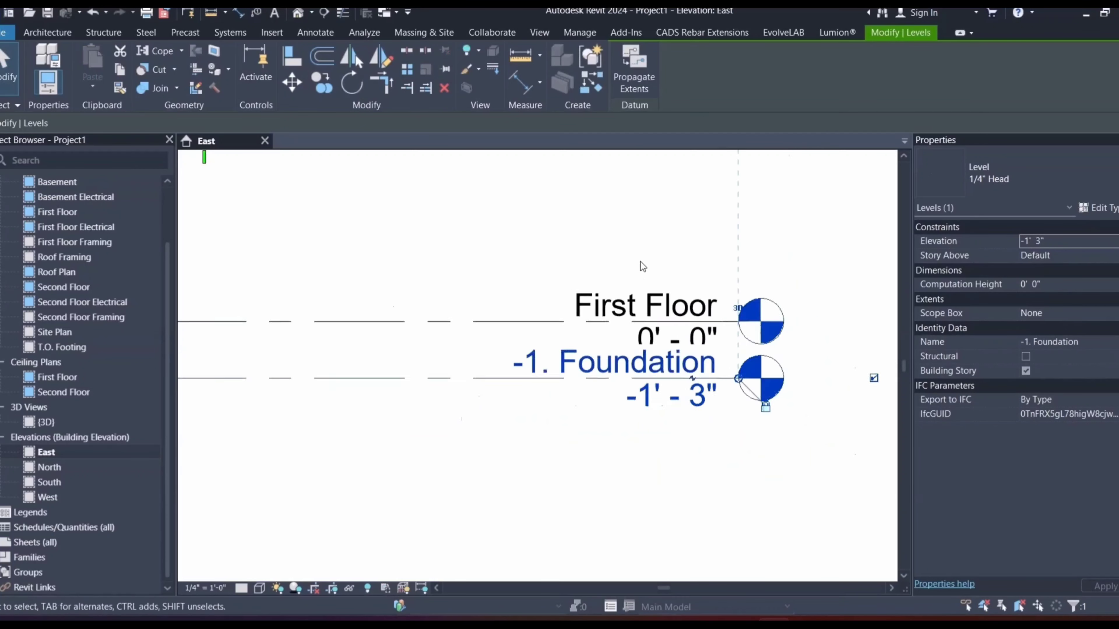
pyautogui.click(675, 439)
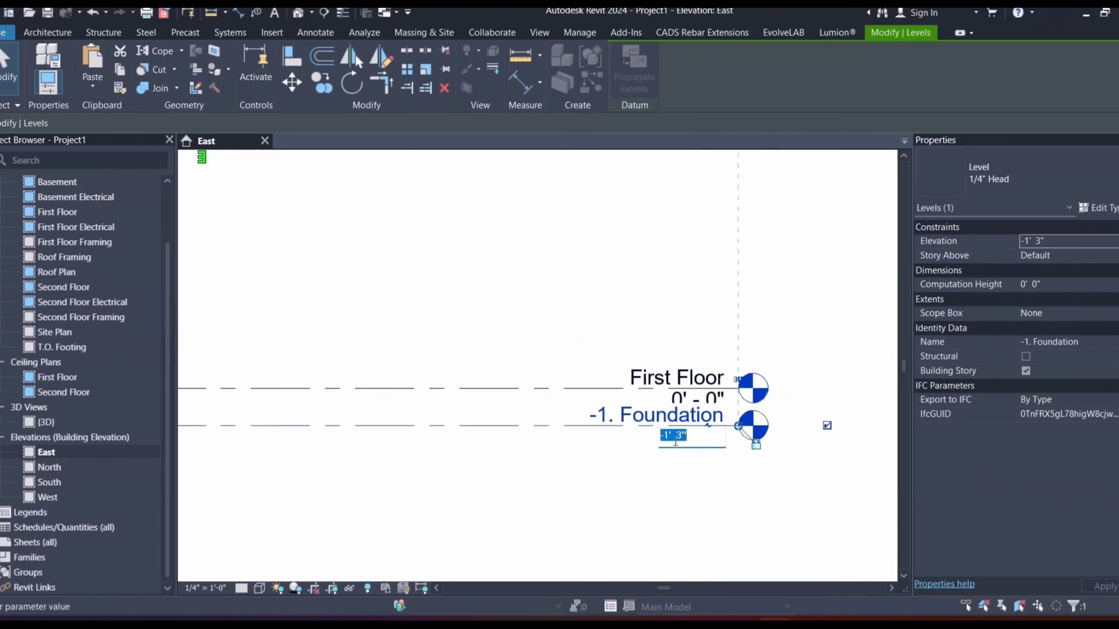
pyautogui.write("-3'")
pyautogui.click(614, 453)
# Step: Rename the First Floor level as 0. Ground Floor and the Second Floor level as 1. First Floor
pyautogui.doubleClick(701, 377)
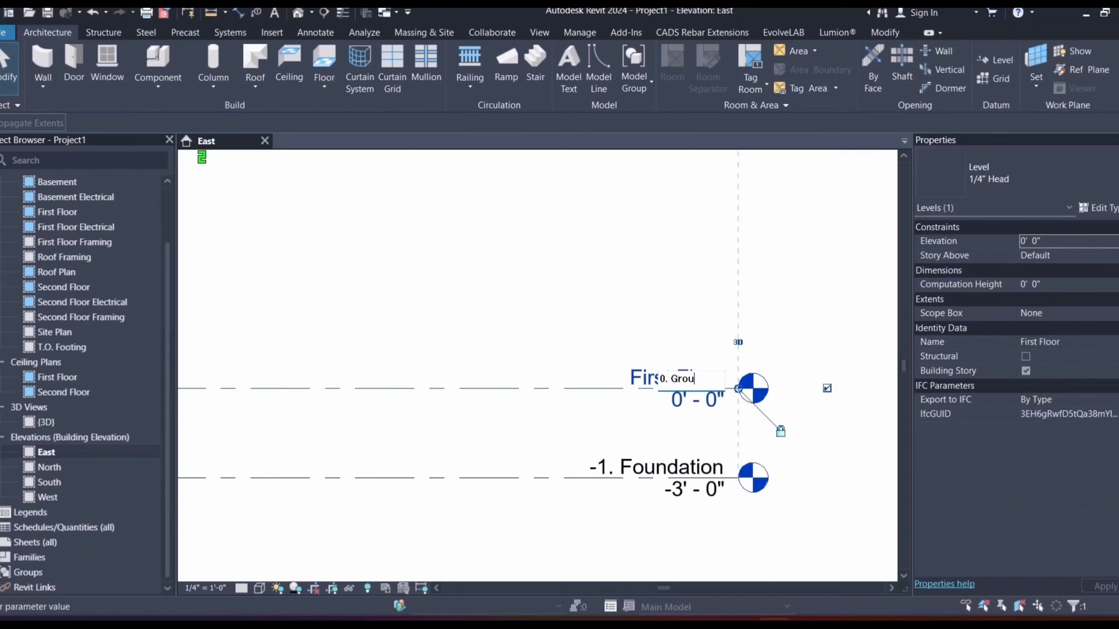
pyautogui.press('Return')
pyautogui.scroll(-3, 707, 400)
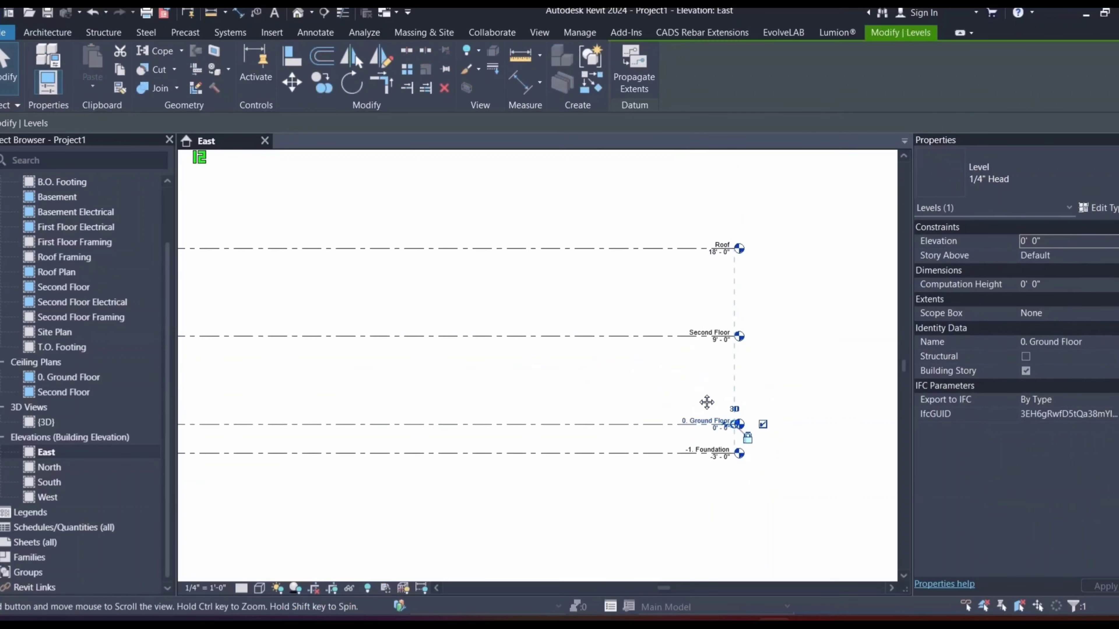
pyautogui.doubleClick(716, 331)
pyautogui.write('1. First Floor')
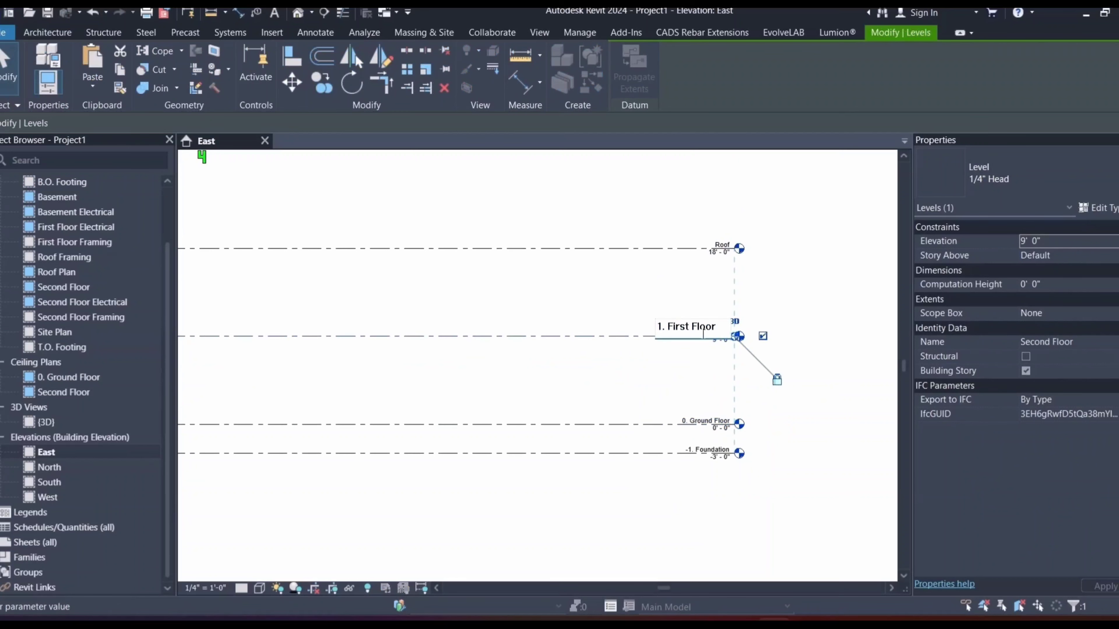
pyautogui.press('Return')
# Step: Set the elevation of the 1. First Floor level to 10' and of the Roof level to 20'
pyautogui.scroll(3, 678, 289)
pyautogui.doubleClick(768, 412)
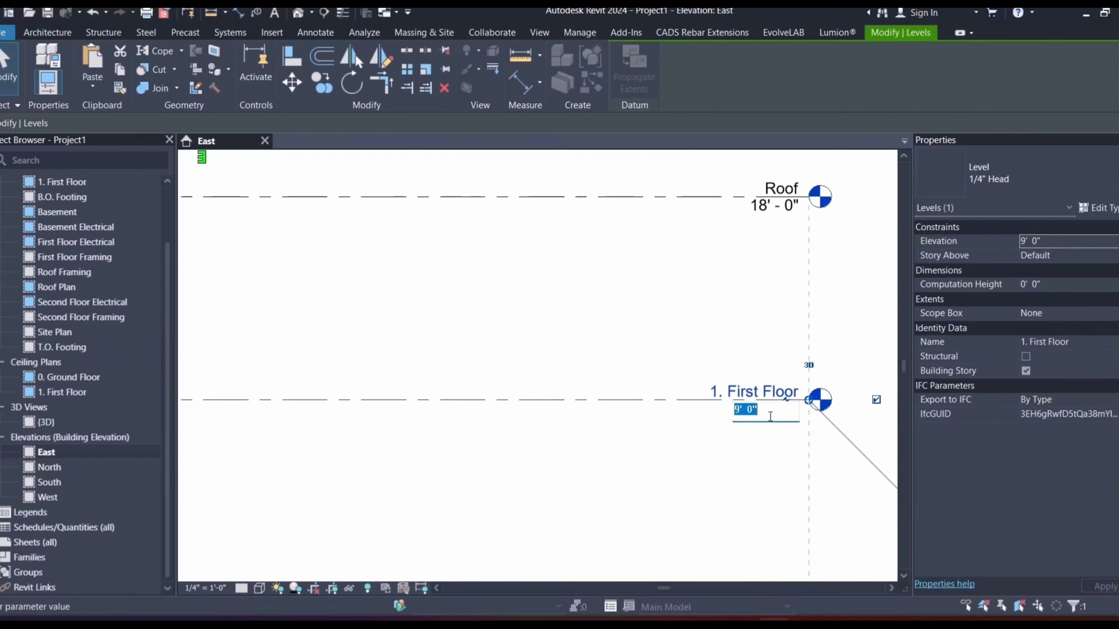
pyautogui.press('Return')
pyautogui.doubleClick(765, 207)
pyautogui.write('2')
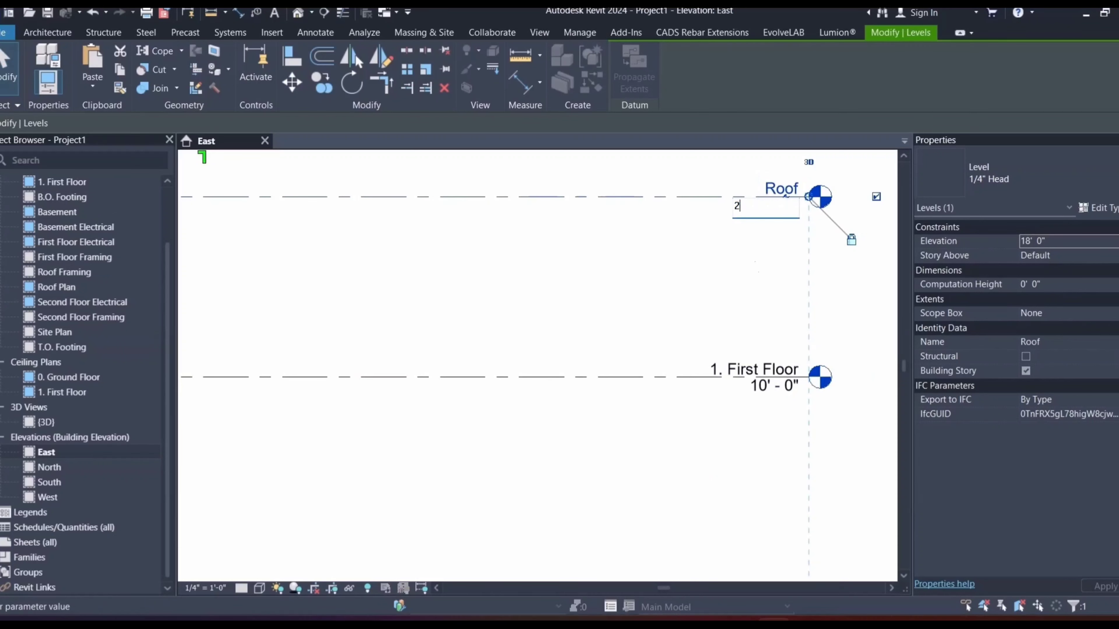
pyautogui.write('0')
pyautogui.press('Return')
pyautogui.scroll(-1, 631, 325)
pyautogui.doubleClick(728, 217)
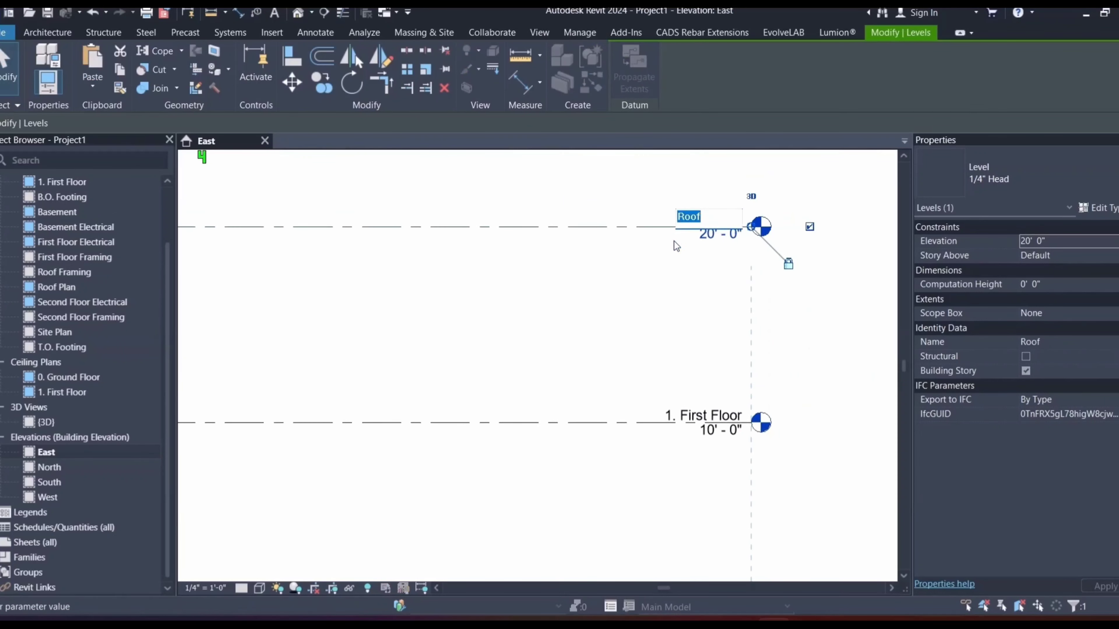
pyautogui.click(664, 302)
# Step: Examine the level layout in the East elevation and pick the 0. Ground Floor plan from the project's floor plans
pyautogui.scroll(-4, 679, 298)
pyautogui.moveTo(685, 309); pyautogui.dragTo(842, 314, button='middle')
pyautogui.scroll(-2, 490, 321)
pyautogui.click(515, 325)
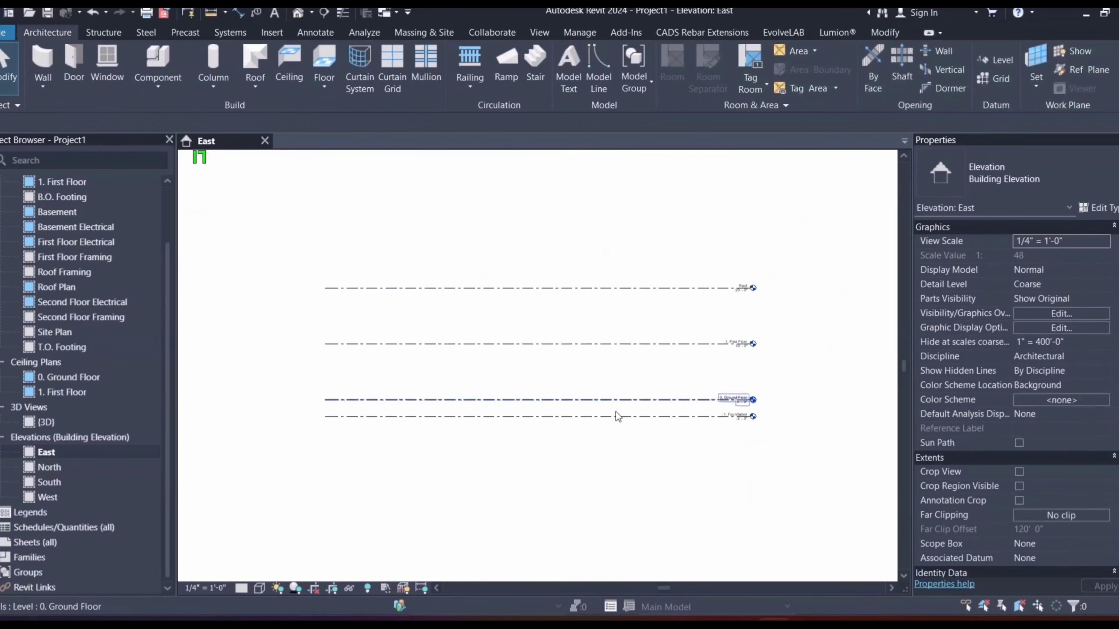
pyautogui.scroll(4, 594, 410)
pyautogui.scroll(-4, 457, 387)
pyautogui.scroll(2, 69, 243)
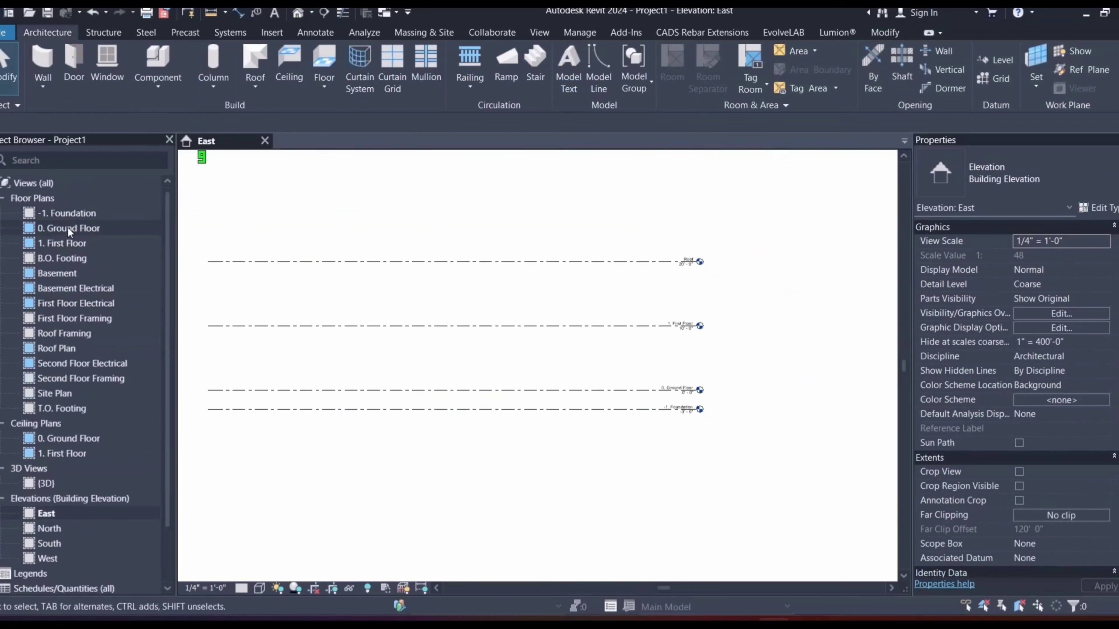
pyautogui.click(69, 228)
# Step: Switch to AutoCAD, set the insertion scale of the 2BHK House plan drawing to Inches, and save the drawing
pyautogui.write('UNIT')
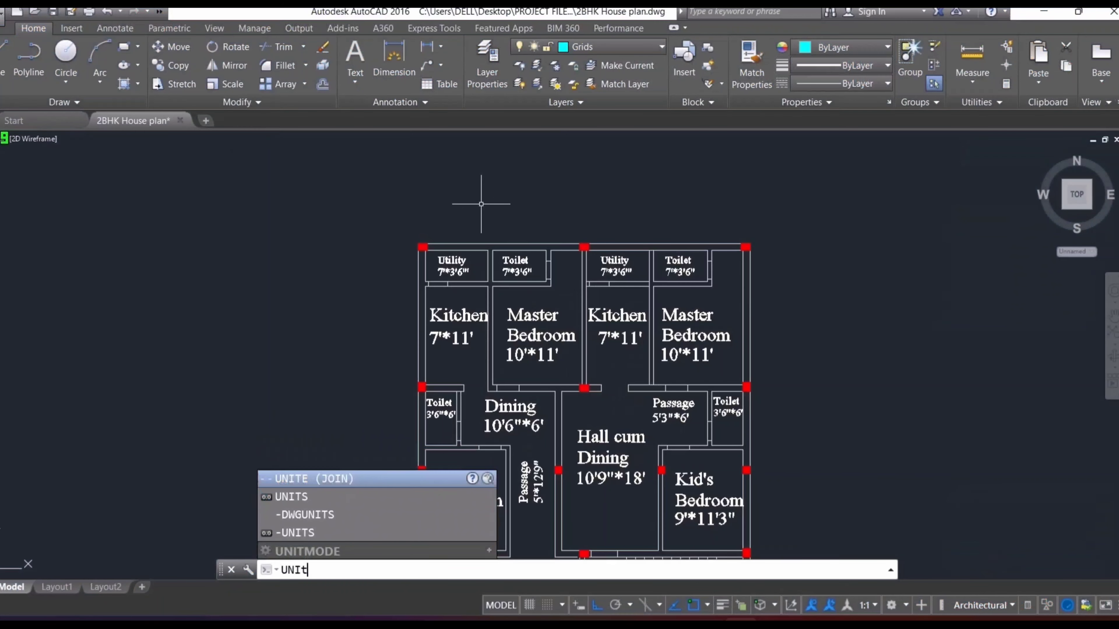
pyautogui.write('S')
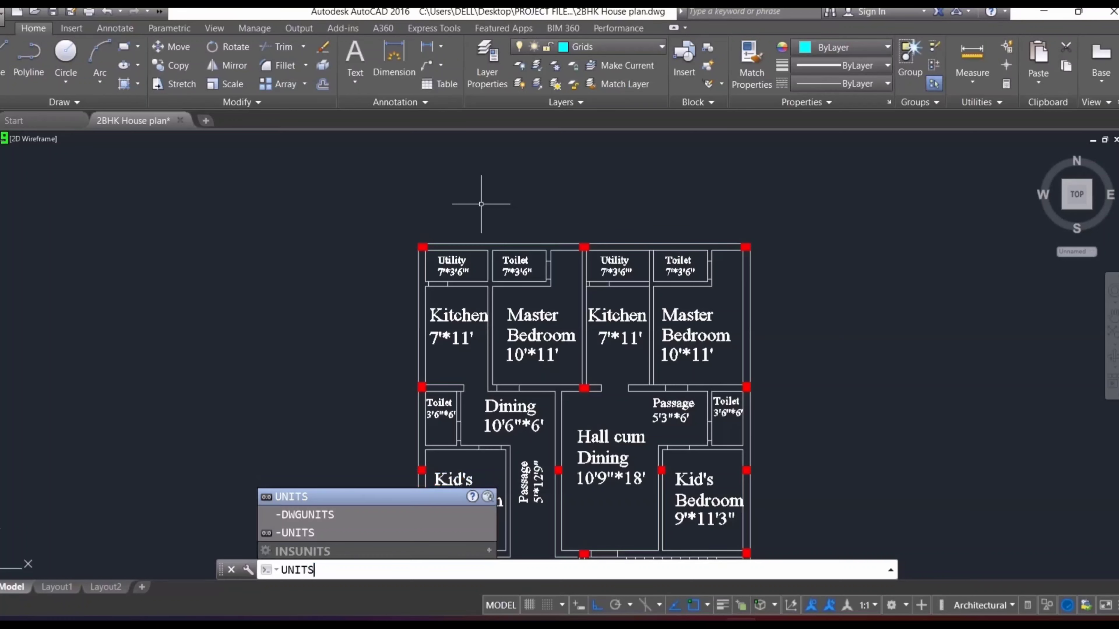
pyautogui.press('Return')
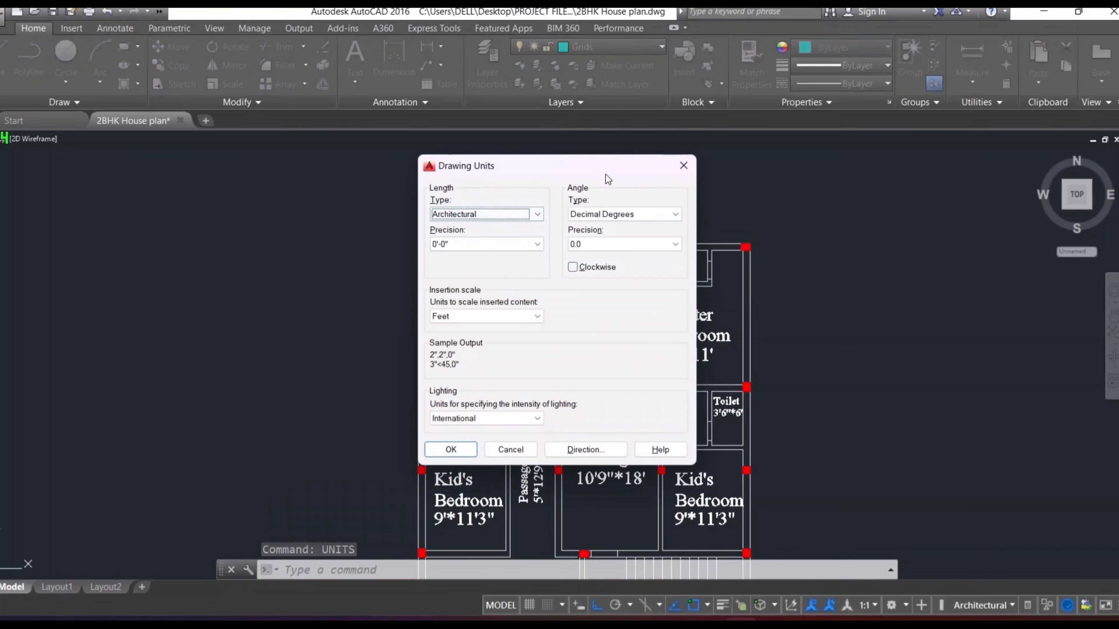
pyautogui.click(462, 454)
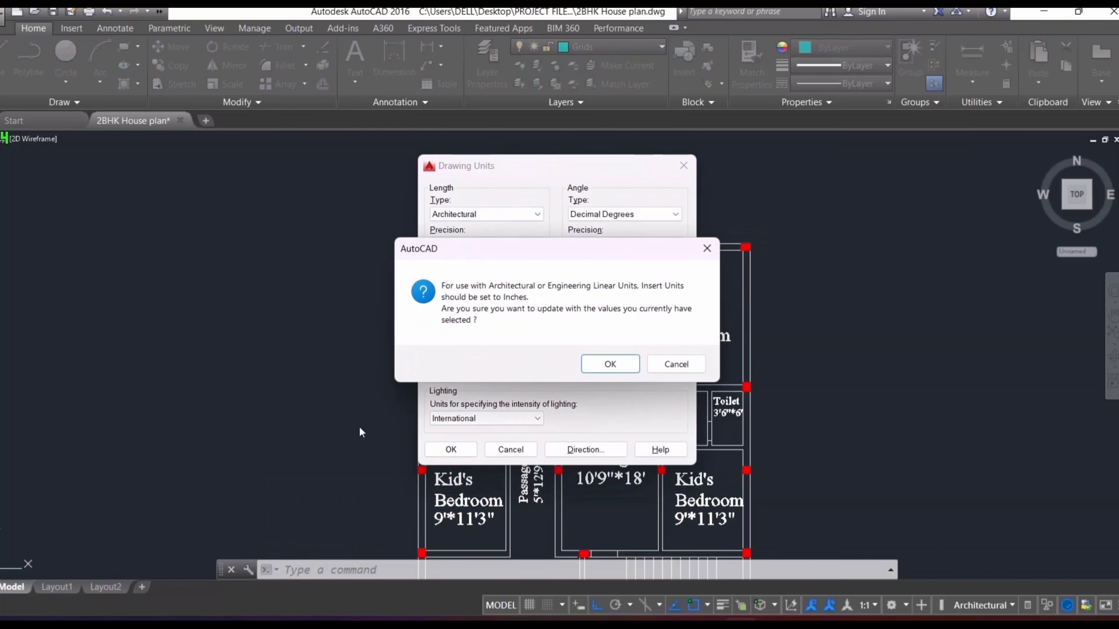
pyautogui.click(707, 248)
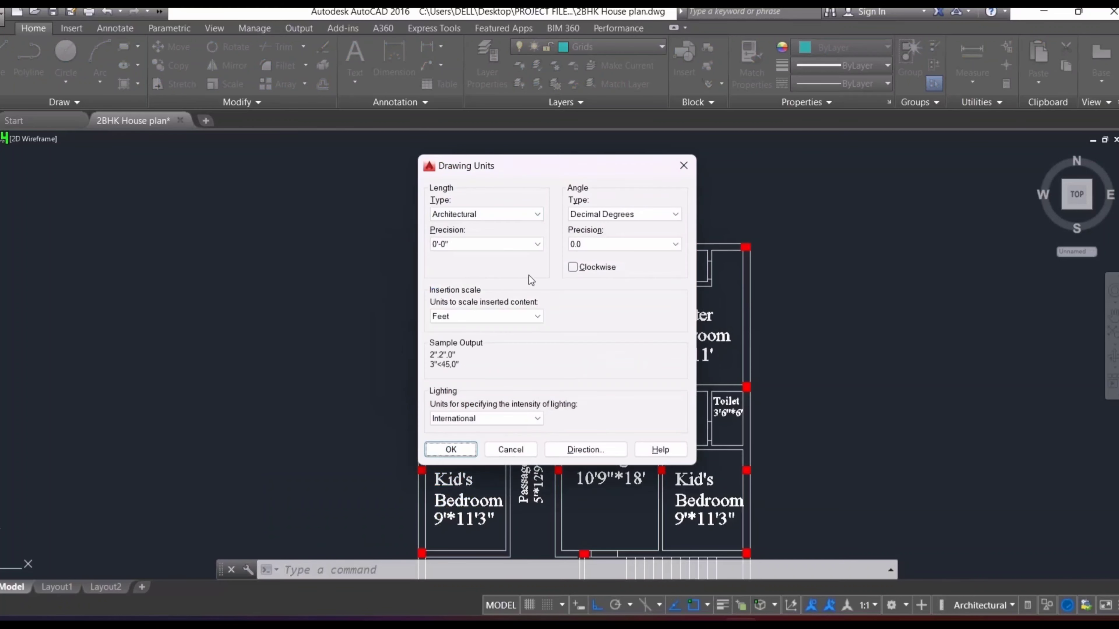
pyautogui.click(476, 314)
pyautogui.click(475, 335)
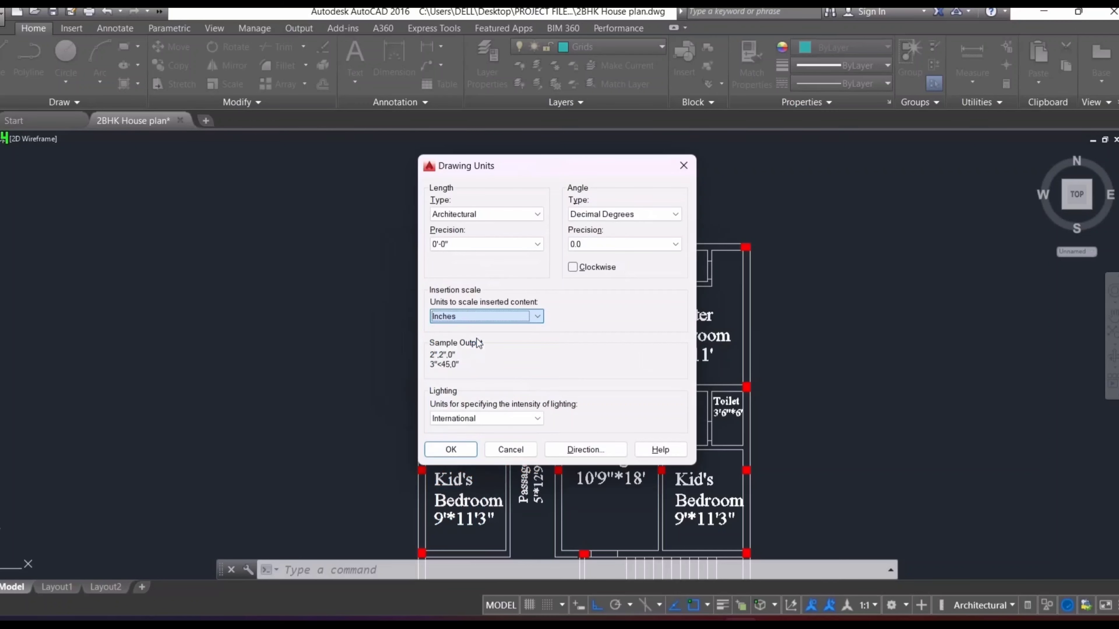
pyautogui.click(450, 449)
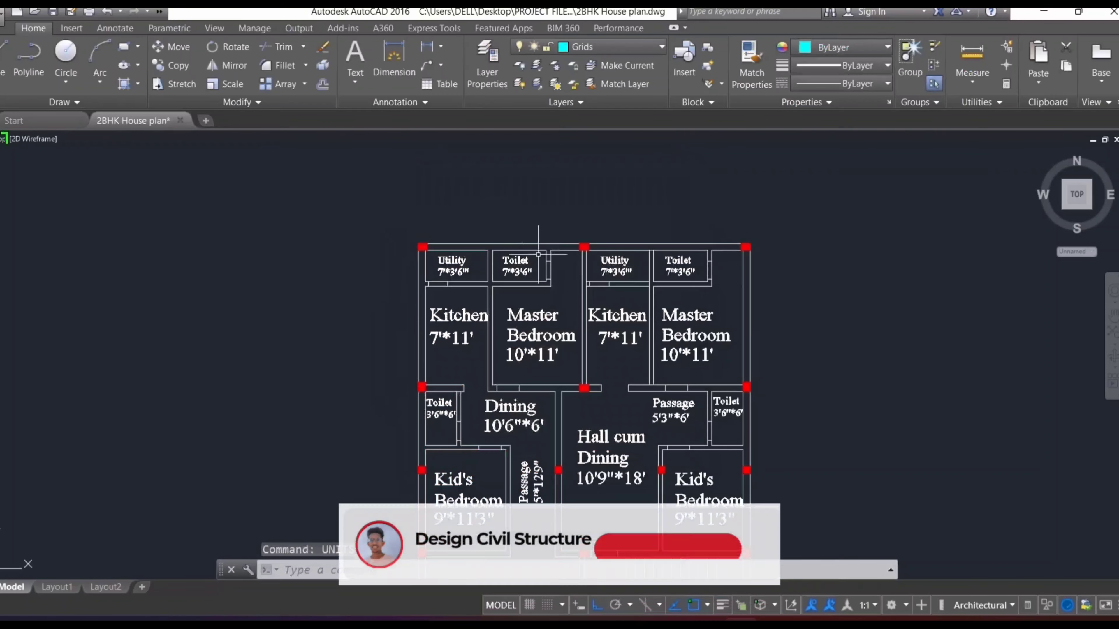
pyautogui.scroll(-2, 538, 240)
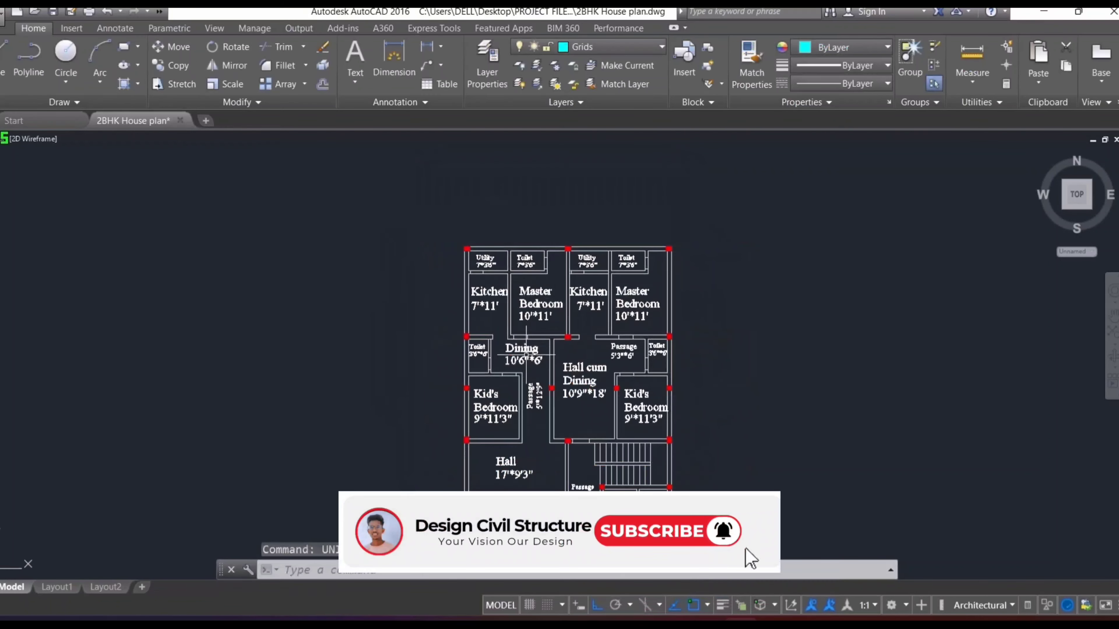
pyautogui.hotkey('ctrl', 's')
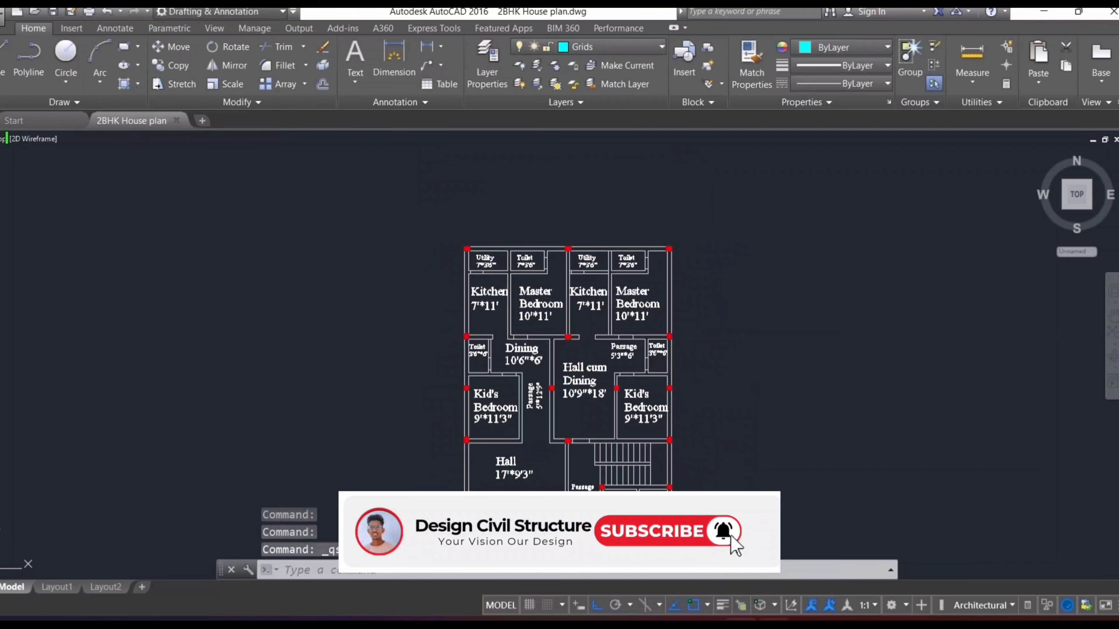
# Step: Switch back to Revit and set the project's length units to Inches
pyautogui.moveTo(740, 621)
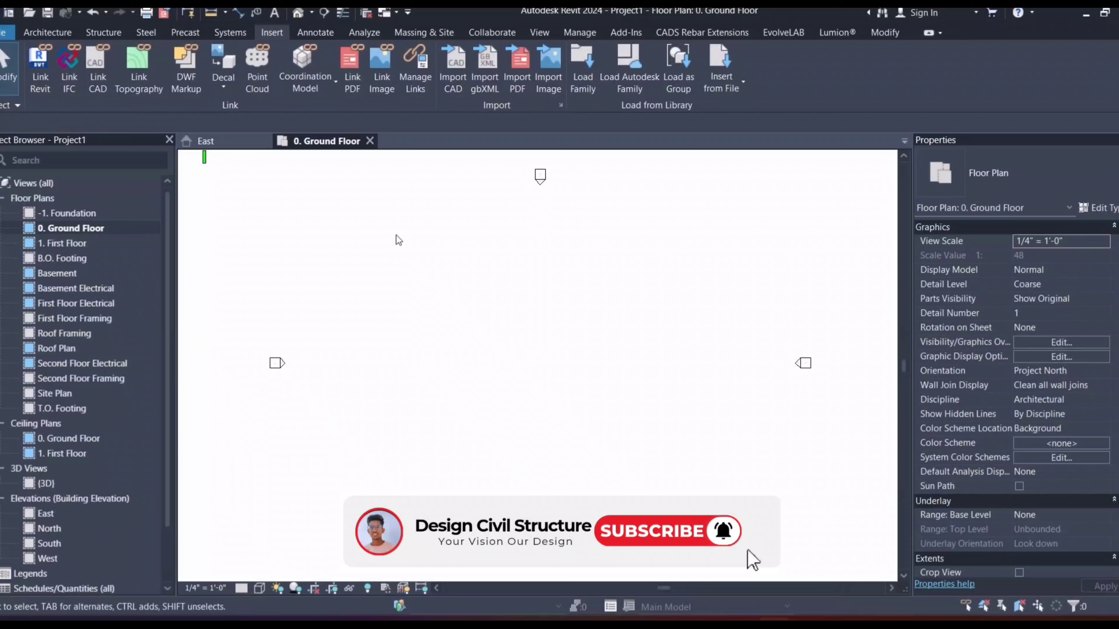
pyautogui.press('u')
pyautogui.press('n')
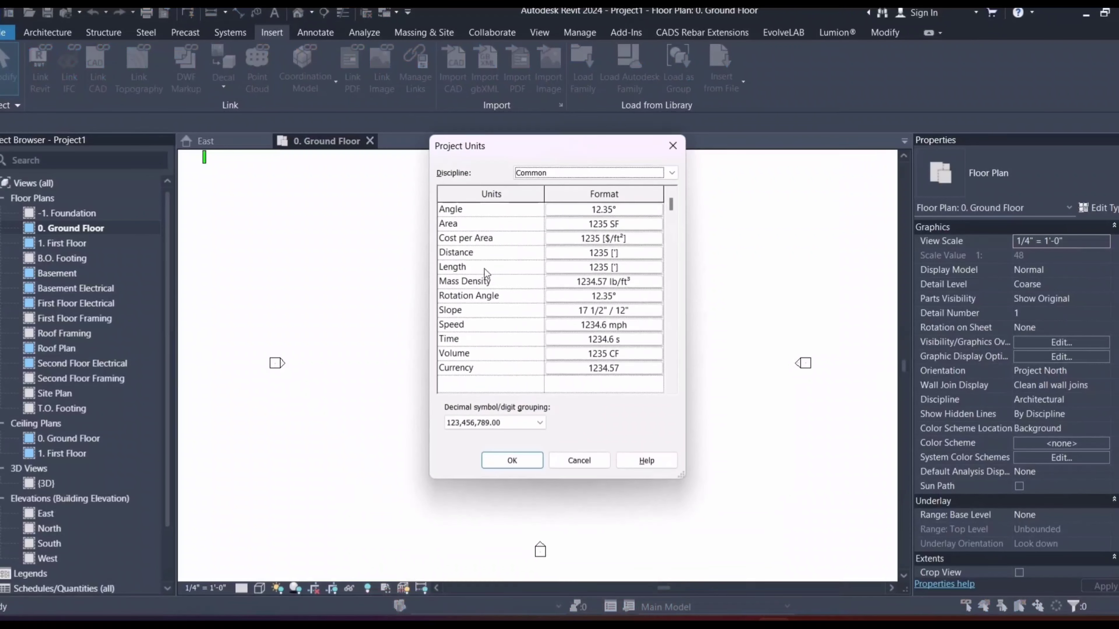
pyautogui.click(618, 268)
pyautogui.click(582, 239)
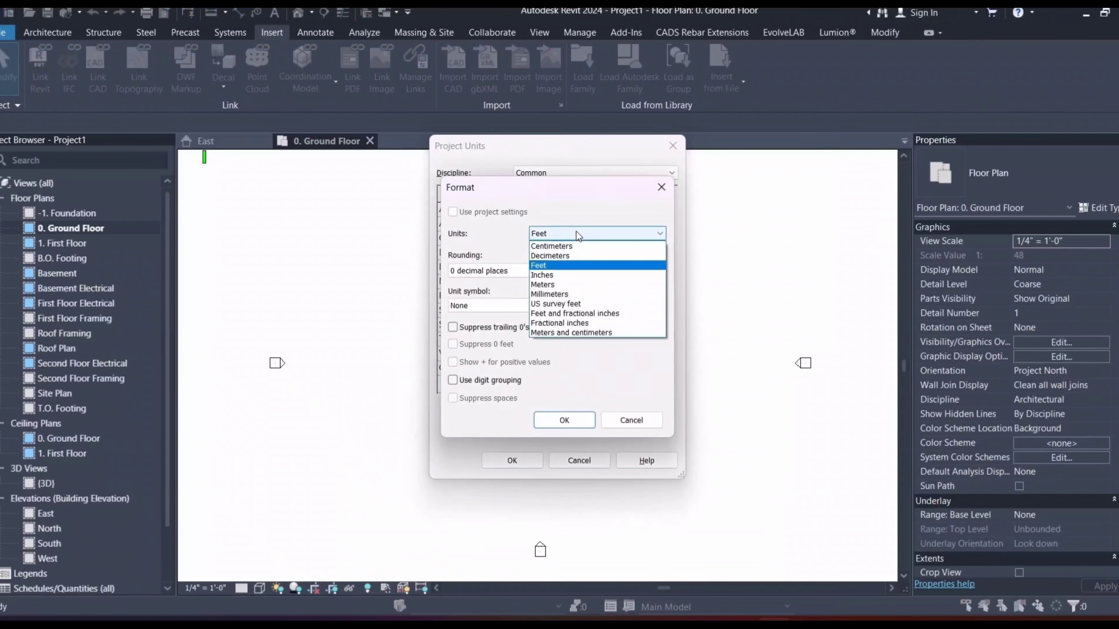
pyautogui.click(551, 275)
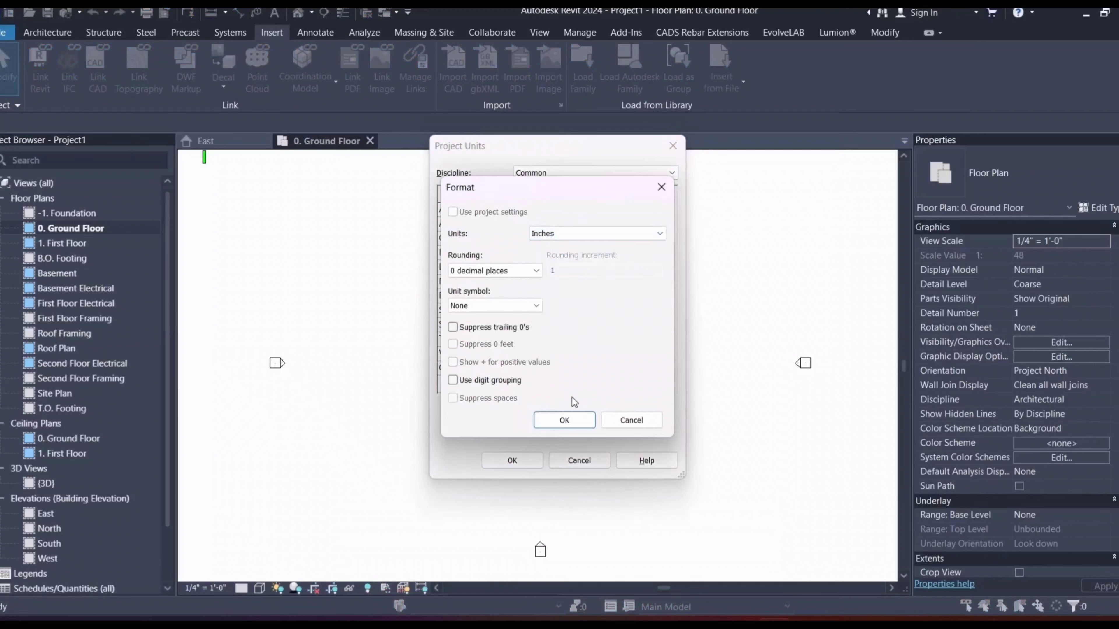
pyautogui.click(568, 420)
pyautogui.click(511, 460)
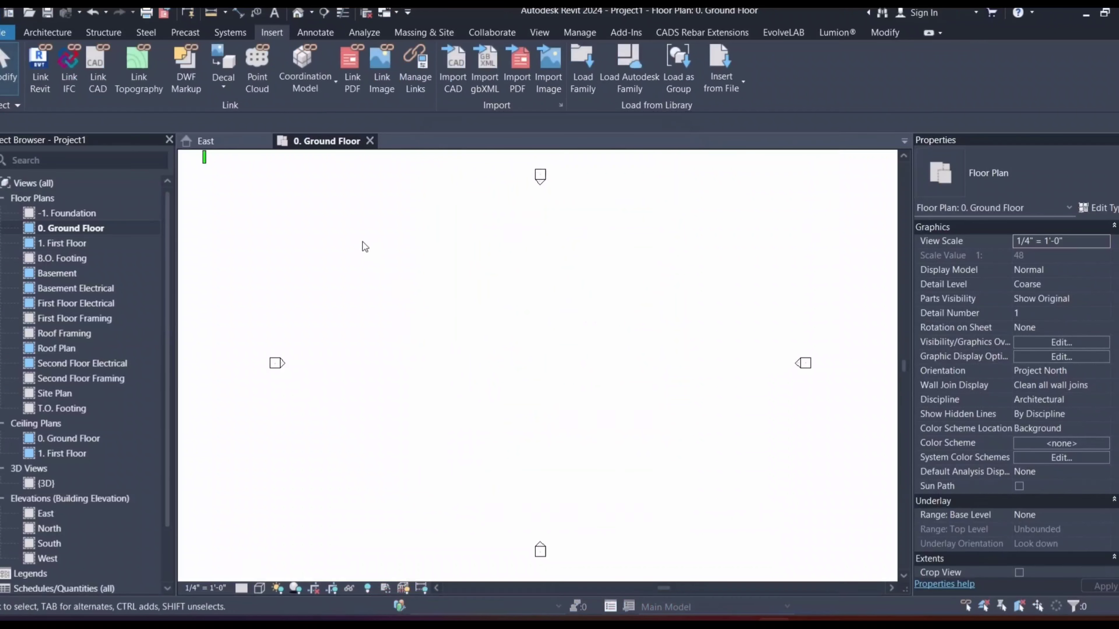
# Step: Link the 2BHK House plan DWG into the 0. Ground Floor plan and inspect the linked drawing
pyautogui.click(96, 67)
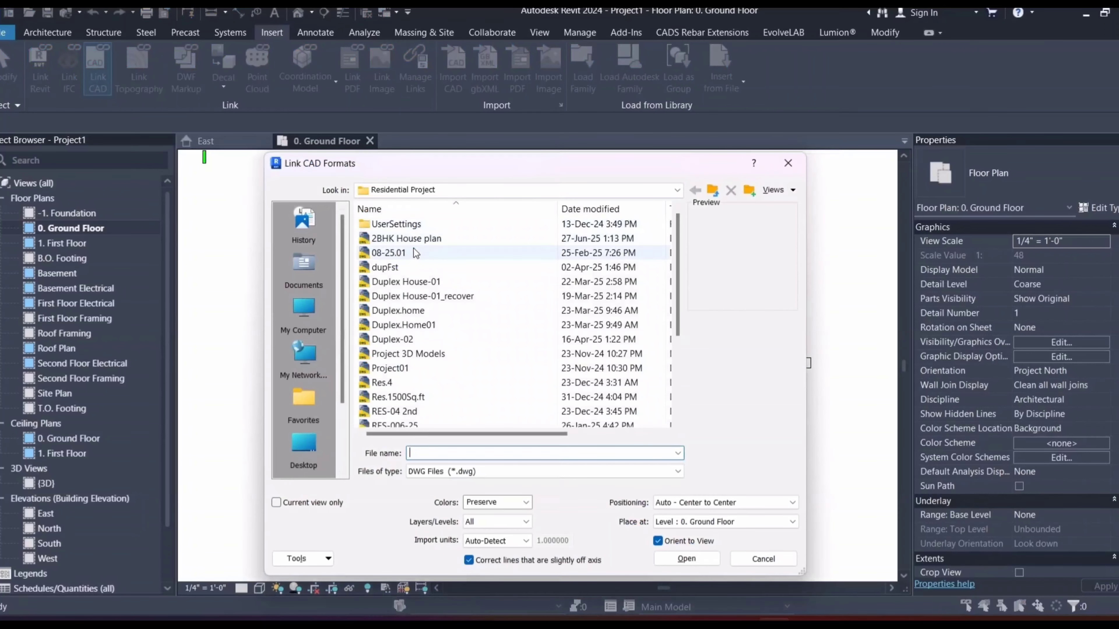
pyautogui.click(405, 239)
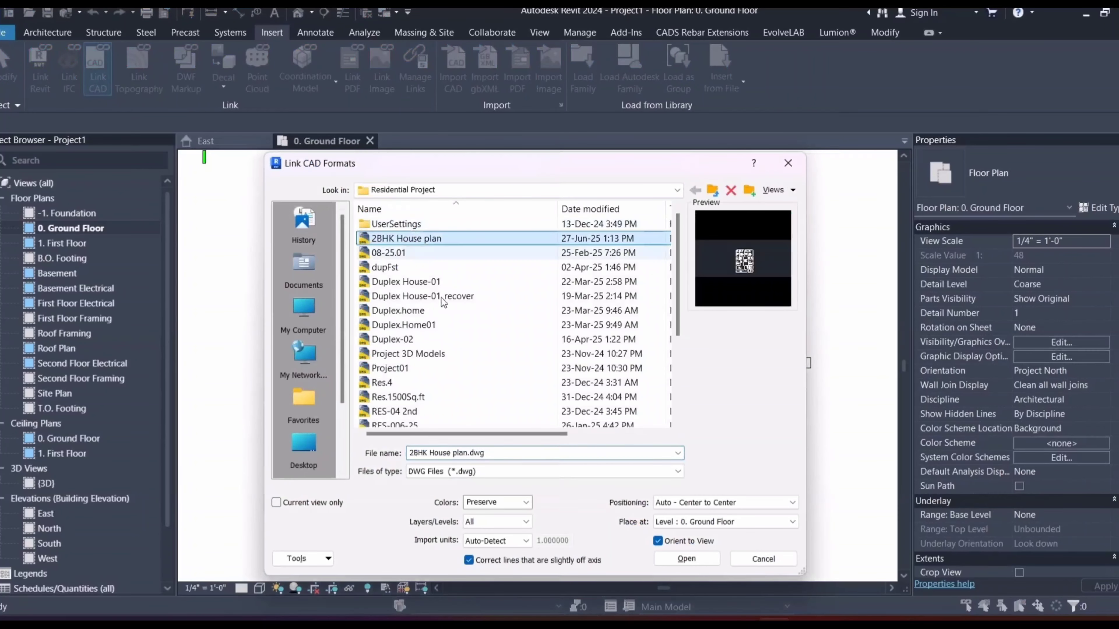
pyautogui.click(691, 562)
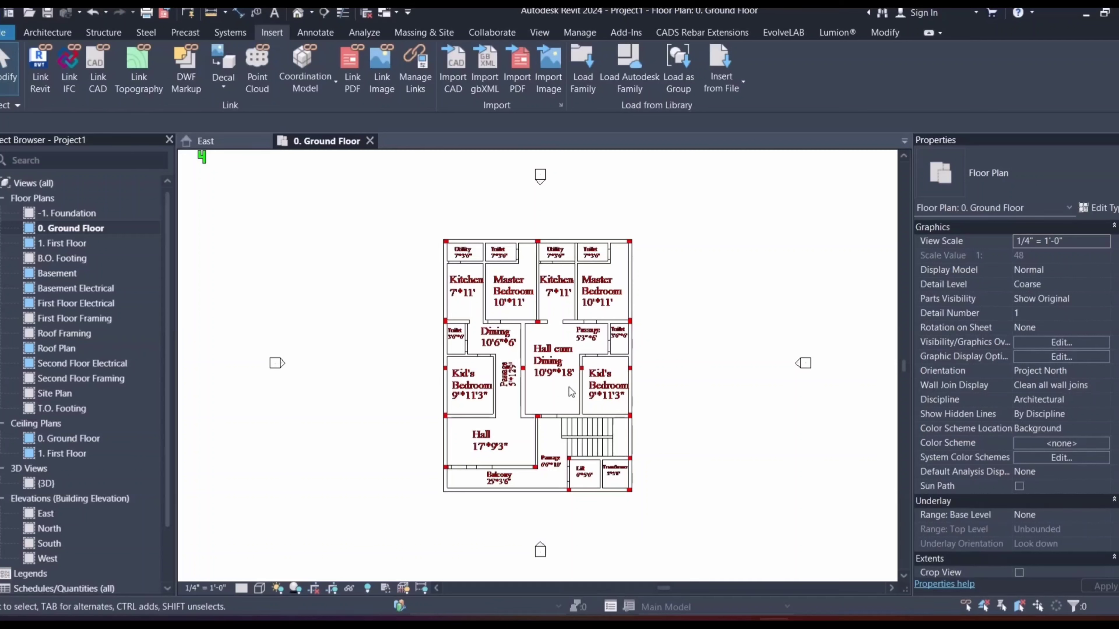
pyautogui.scroll(3, 520, 269)
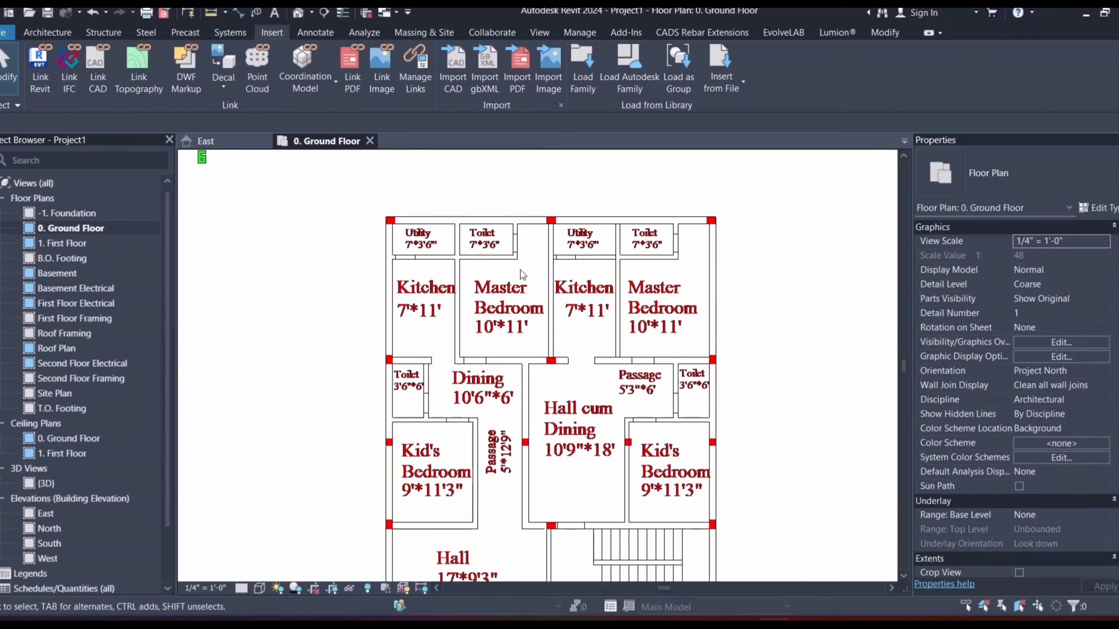
pyautogui.click(452, 247)
pyautogui.scroll(2, 392, 235)
pyautogui.scroll(3, 389, 230)
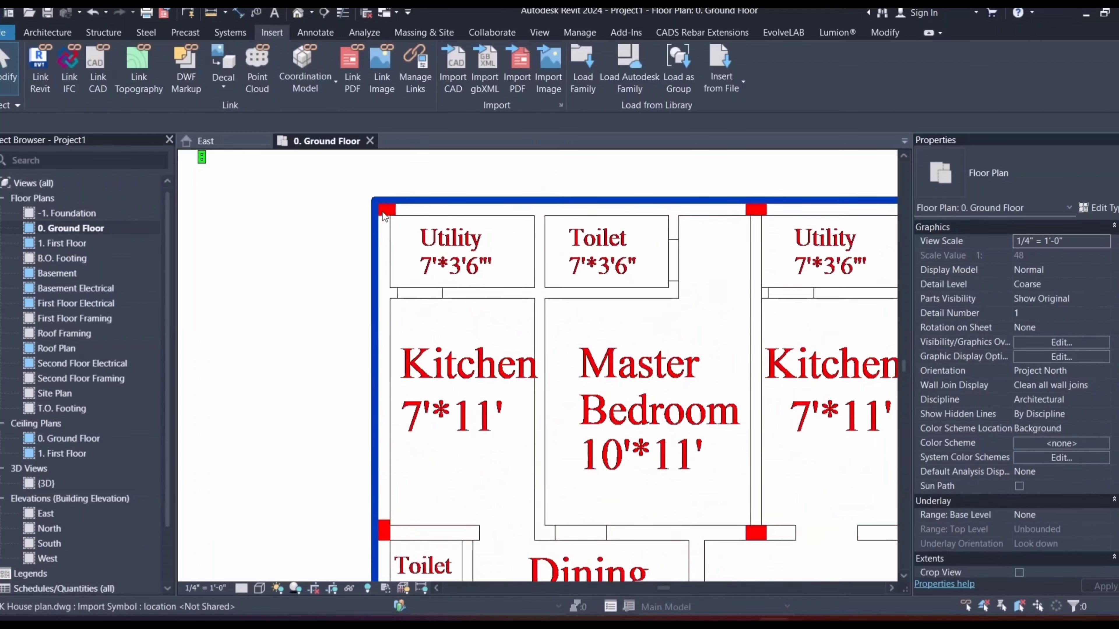
pyautogui.scroll(-5, 300, 209)
pyautogui.scroll(-3, 303, 214)
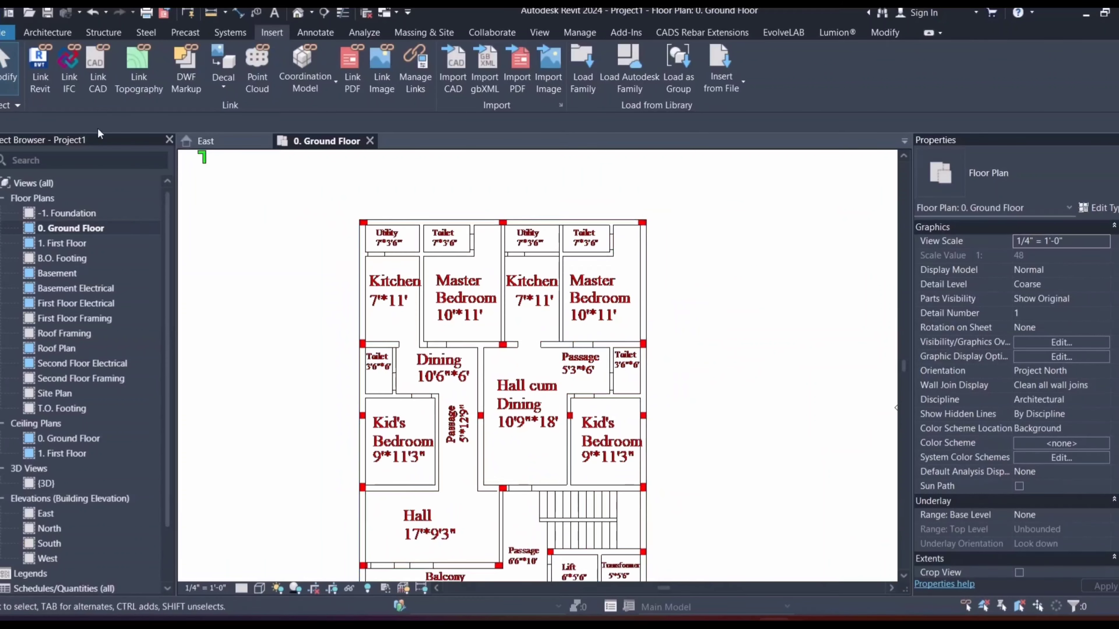
# Step: Start an architectural wall and create the wall type Exterior Wall-9" from Generic - 8"
pyautogui.click(48, 32)
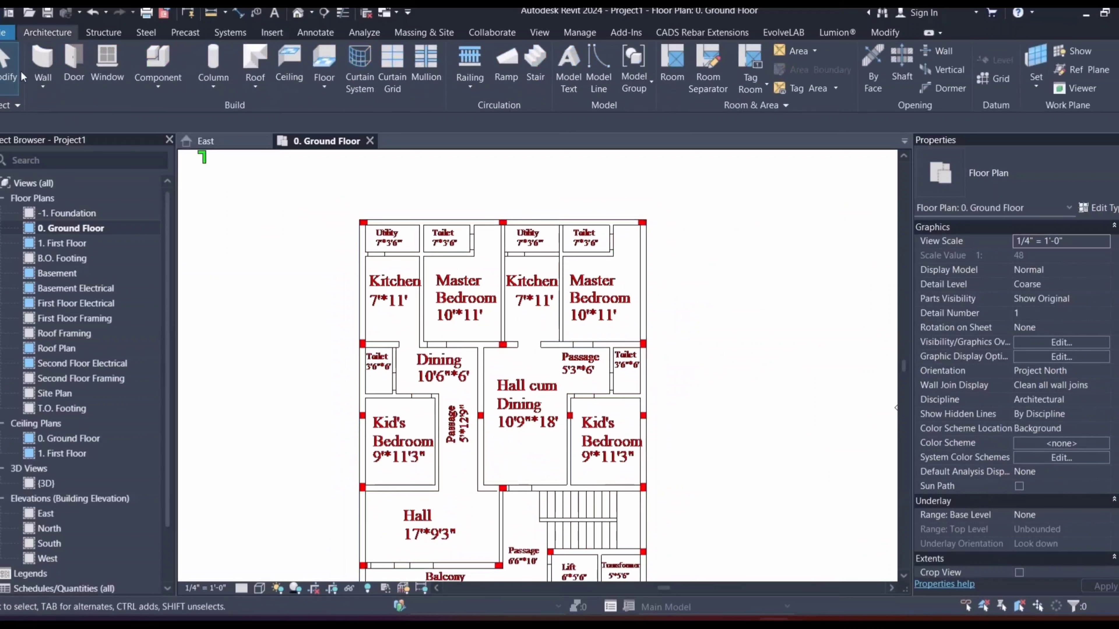
pyautogui.click(52, 91)
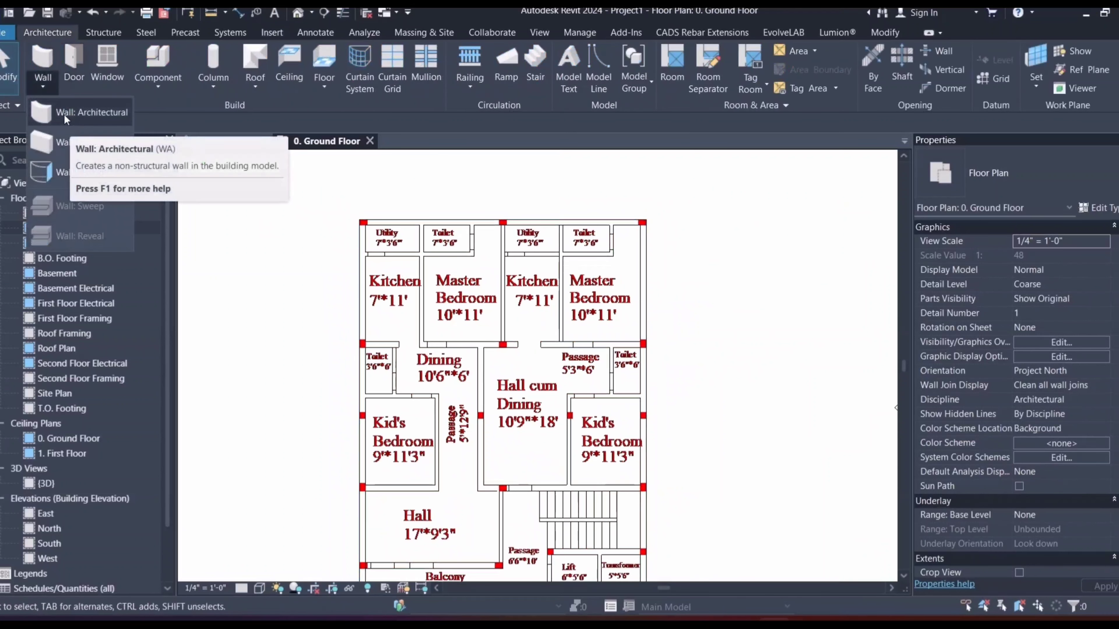
pyautogui.click(72, 117)
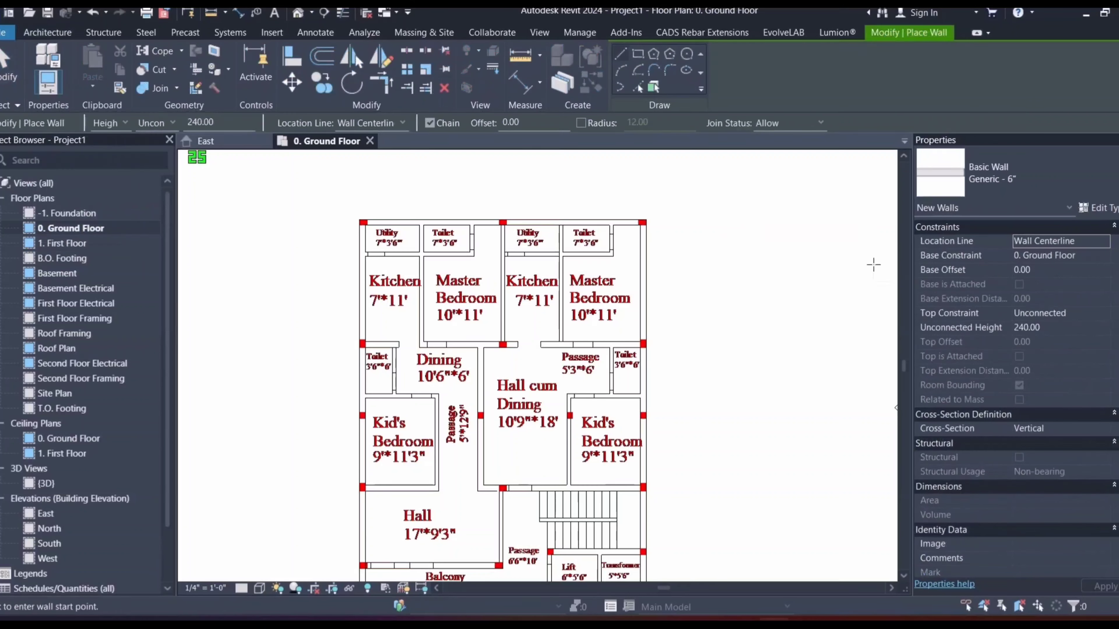
pyautogui.click(1049, 174)
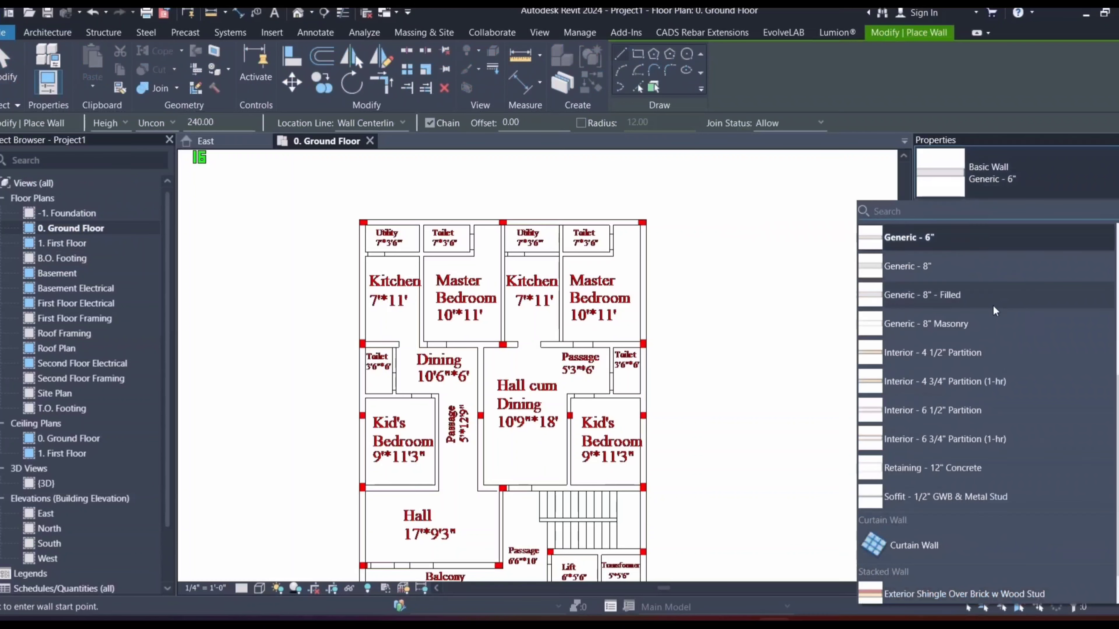
pyautogui.scroll(3, 945, 334)
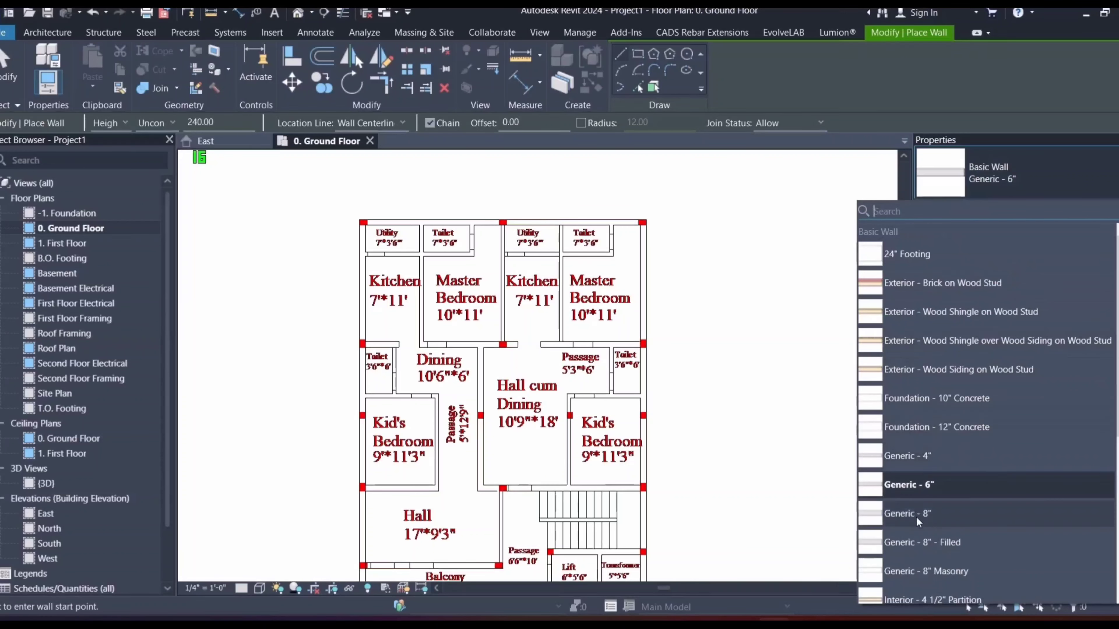
pyautogui.click(917, 520)
pyautogui.click(1099, 208)
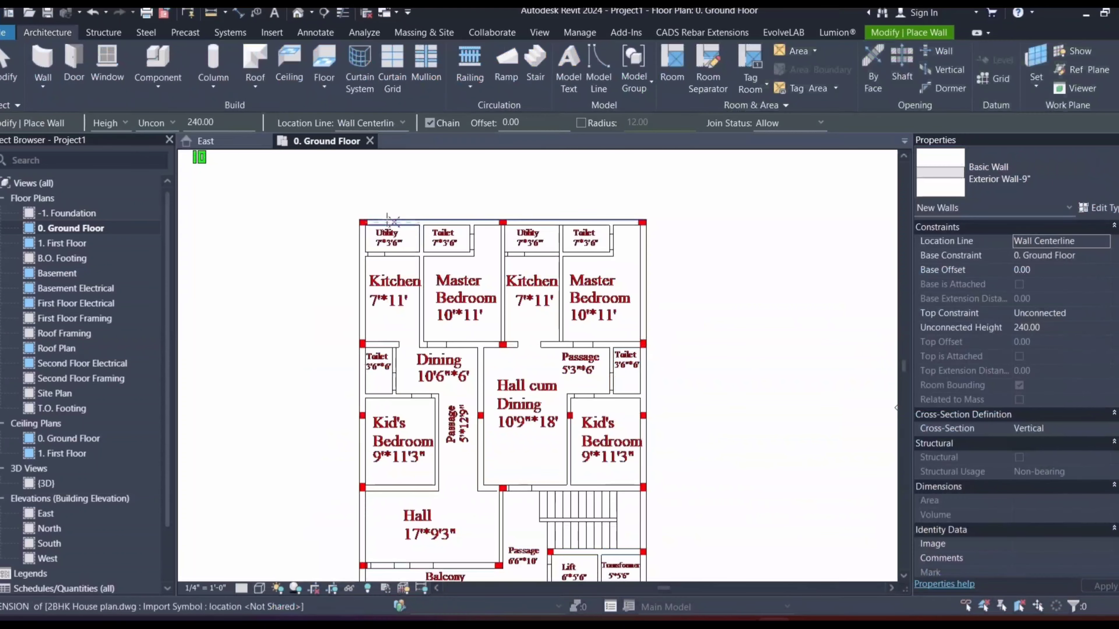
# Step: Set the new wall's height up to 1. First Floor, its location line to Core Face: Exterior and its join status to Allow
pyautogui.scroll(3, 365, 226)
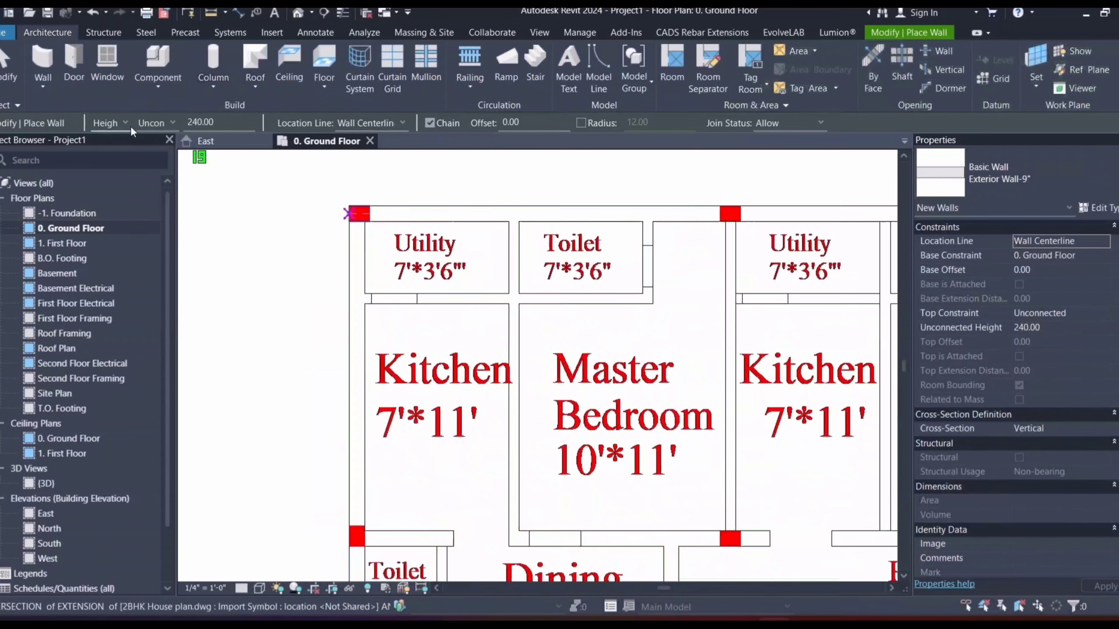
pyautogui.click(169, 123)
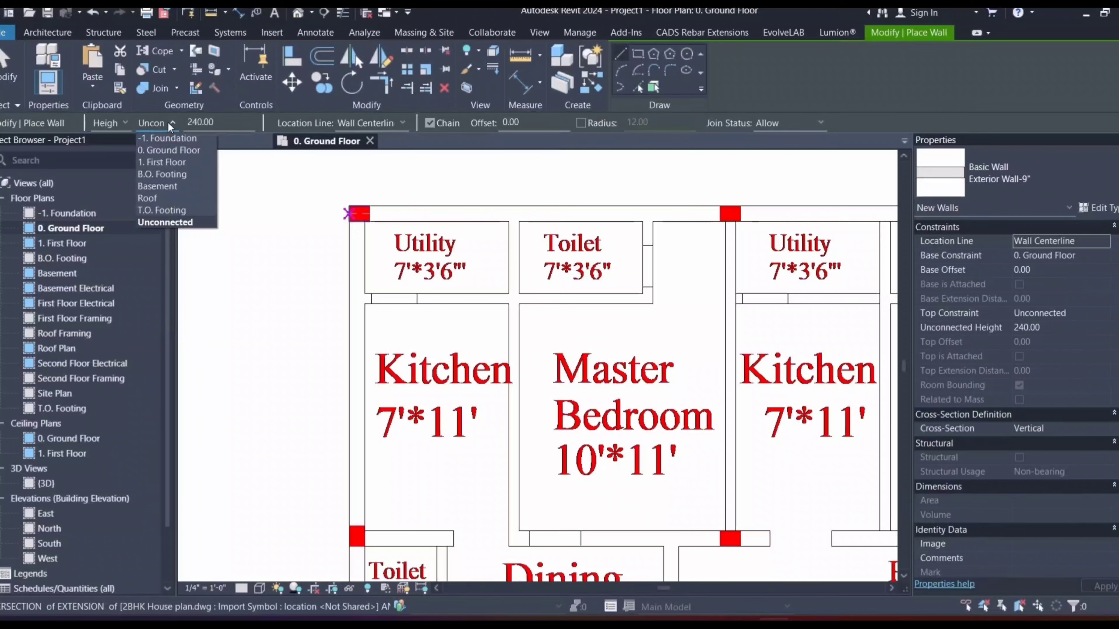
pyautogui.click(161, 161)
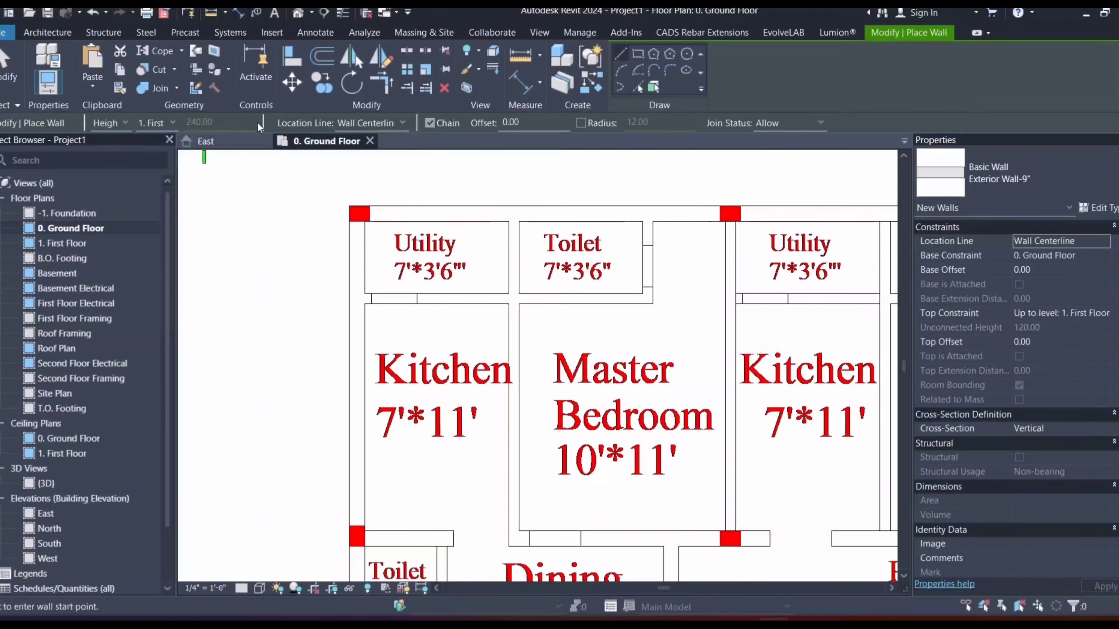
pyautogui.click(397, 123)
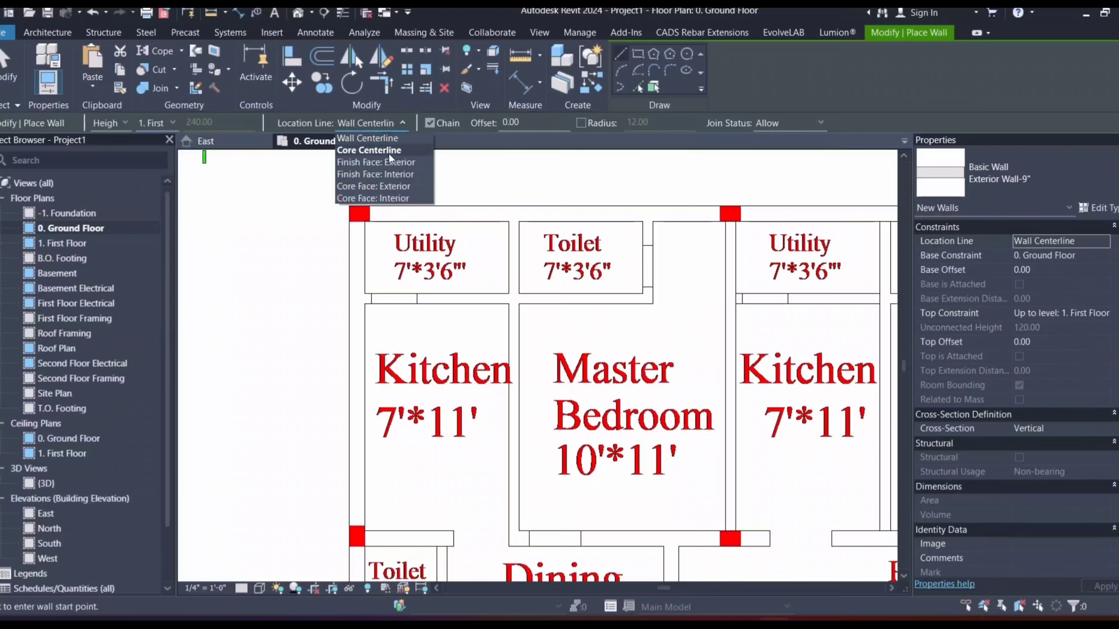
pyautogui.click(390, 187)
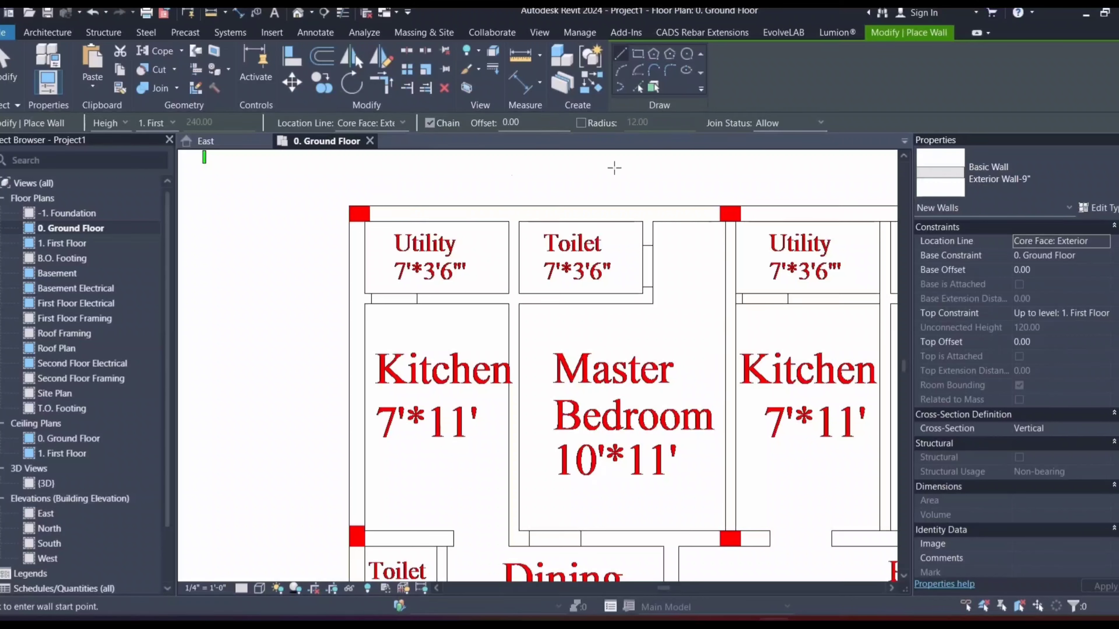
pyautogui.click(818, 123)
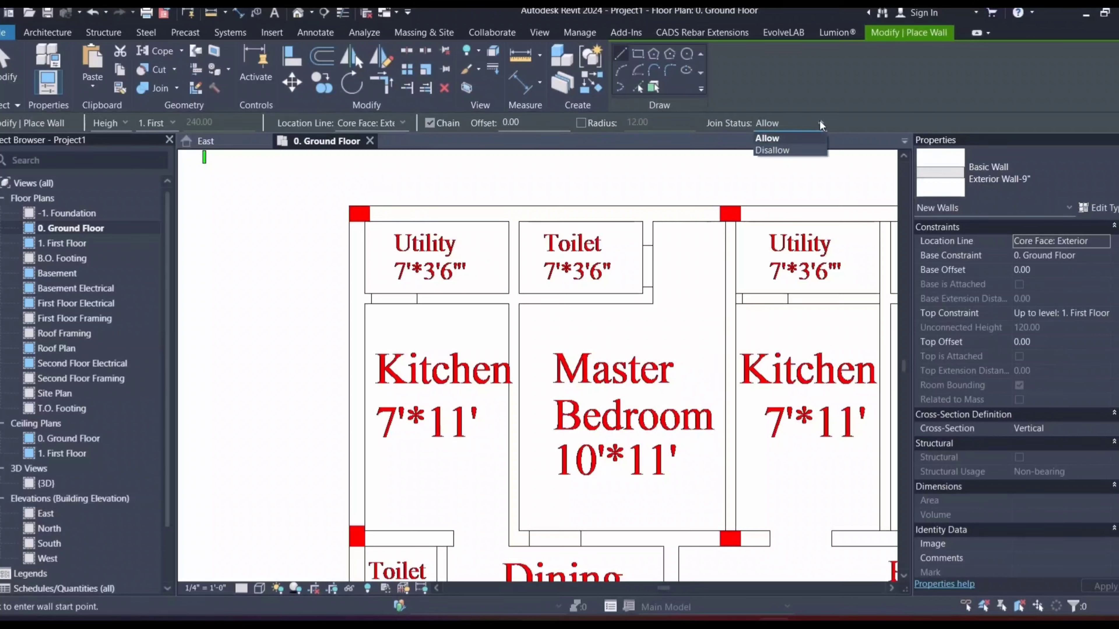
pyautogui.click(768, 138)
# Step: Draw the Exterior Wall-9" along the building's left side, from the outer corner at Utility down to the Balcony's outer corner
pyautogui.scroll(2, 335, 223)
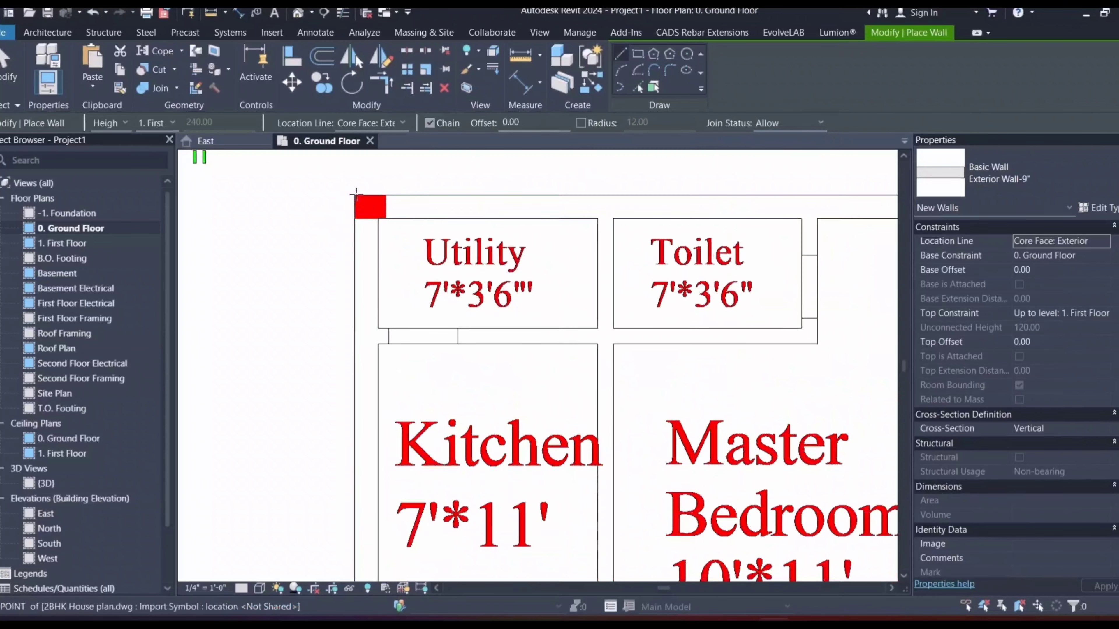
pyautogui.click(356, 196)
pyautogui.scroll(-3, 360, 216)
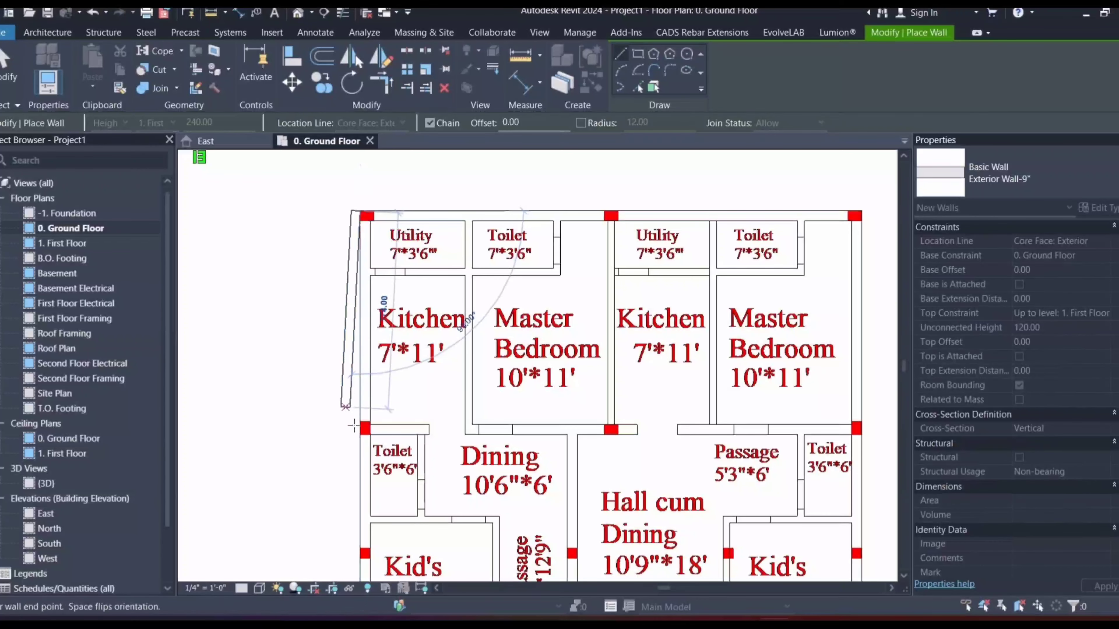
pyautogui.moveTo(372, 394); pyautogui.dragTo(371, 389, button='middle')
pyautogui.scroll(-4, 370, 390)
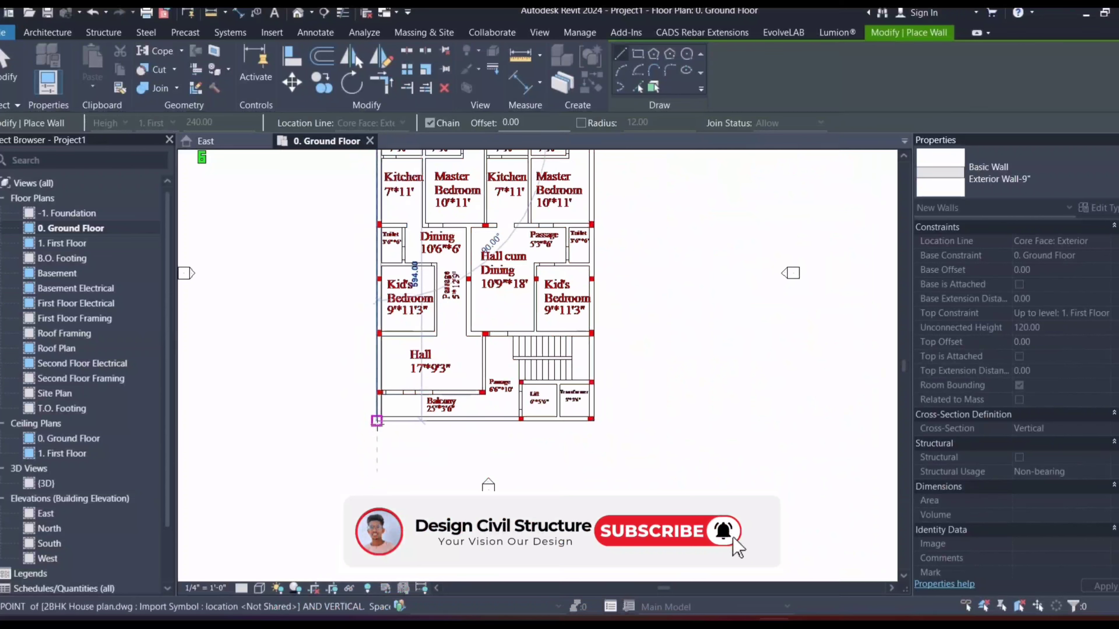
pyautogui.scroll(3, 375, 424)
pyautogui.click(376, 421)
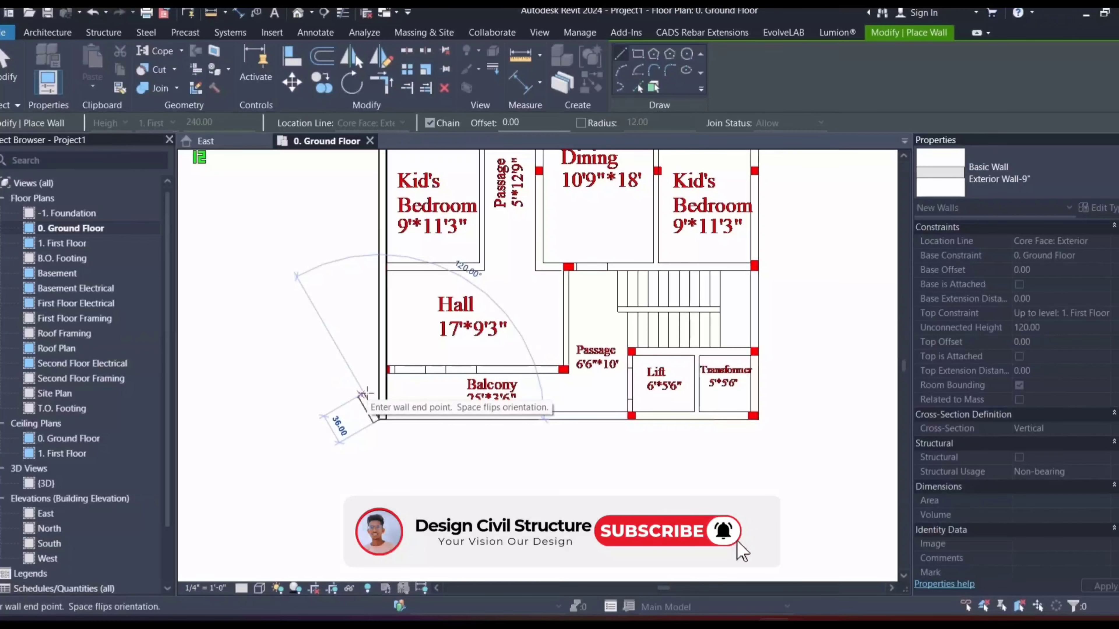
pyautogui.press('Escape')
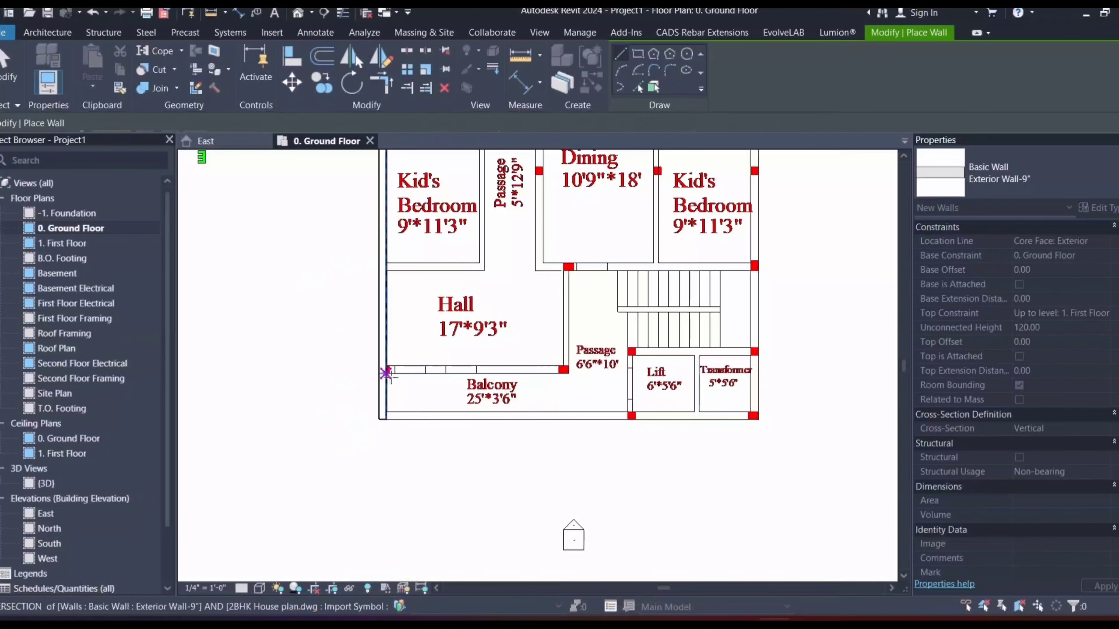
pyautogui.scroll(5, 385, 372)
pyautogui.click(385, 372)
pyautogui.scroll(-4, 385, 372)
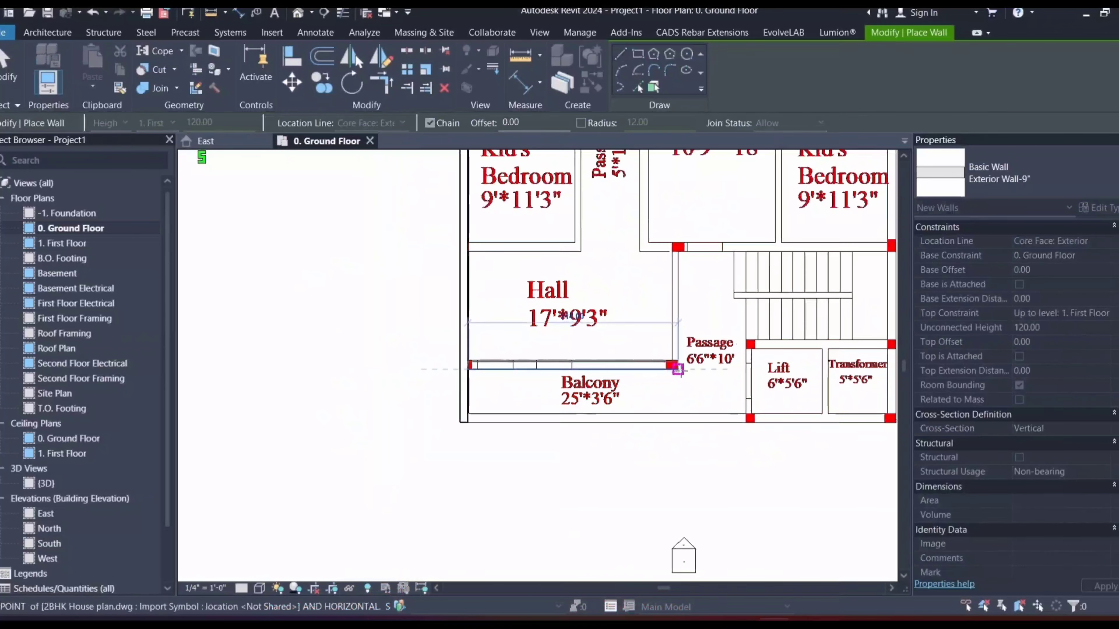
pyautogui.scroll(7, 680, 371)
pyautogui.press('Escape')
# Step: Draw the Exterior Wall-9" between the Hall and the Balcony, from the left exterior wall to the column beside the Passage
pyautogui.scroll(-1, 681, 375)
pyautogui.moveTo(661, 374); pyautogui.dragTo(891, 375, button='middle')
pyautogui.scroll(3, 296, 348)
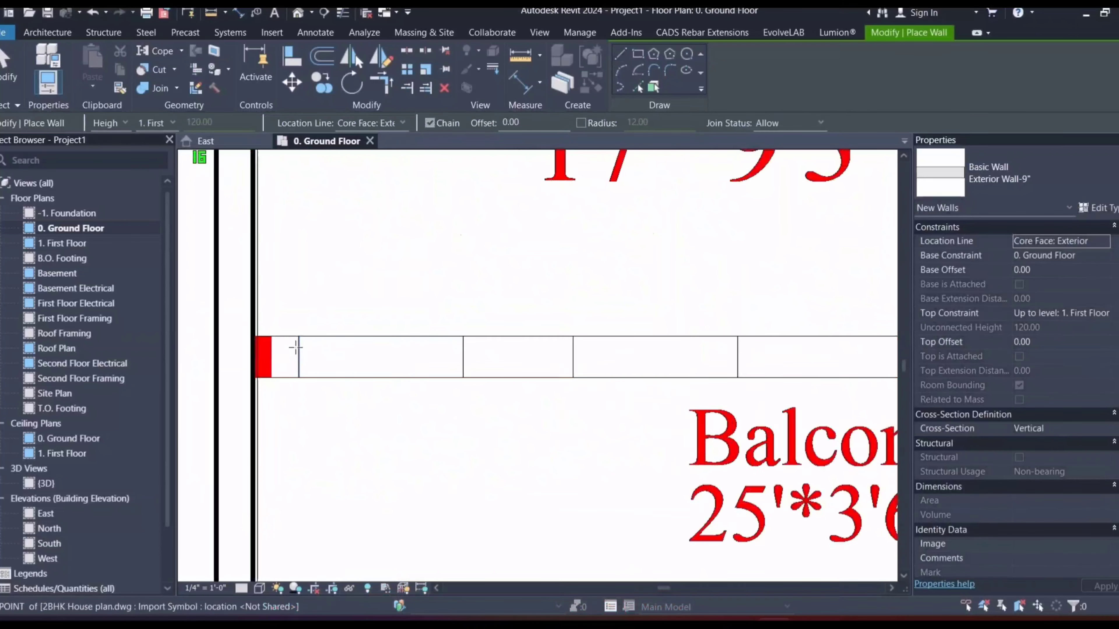
pyautogui.scroll(3, 295, 348)
pyautogui.scroll(3, 228, 328)
pyautogui.click(228, 327)
pyautogui.scroll(-6, 207, 325)
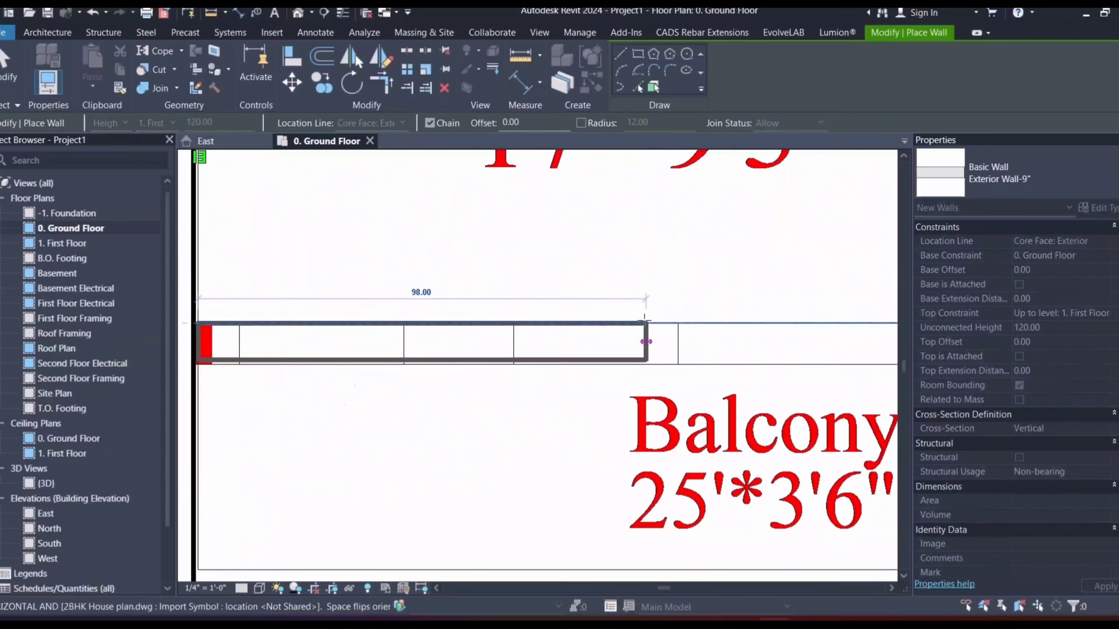
pyautogui.scroll(-4, 646, 322)
pyautogui.moveTo(647, 333); pyautogui.dragTo(392, 333, button='middle')
pyautogui.scroll(5, 717, 331)
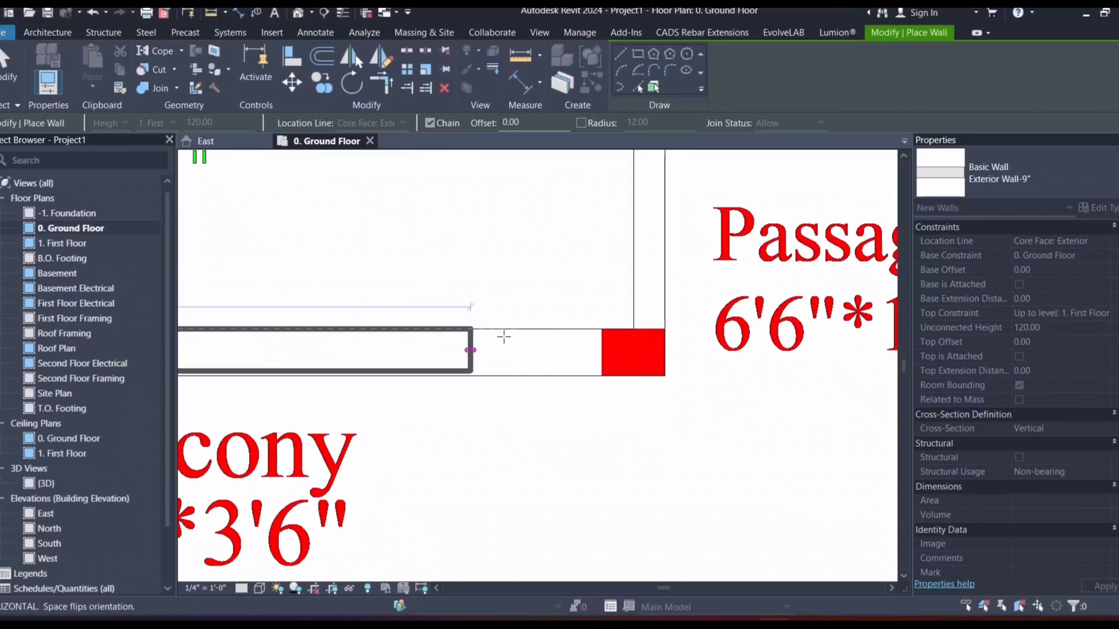
pyautogui.click(665, 329)
pyautogui.scroll(-3, 645, 312)
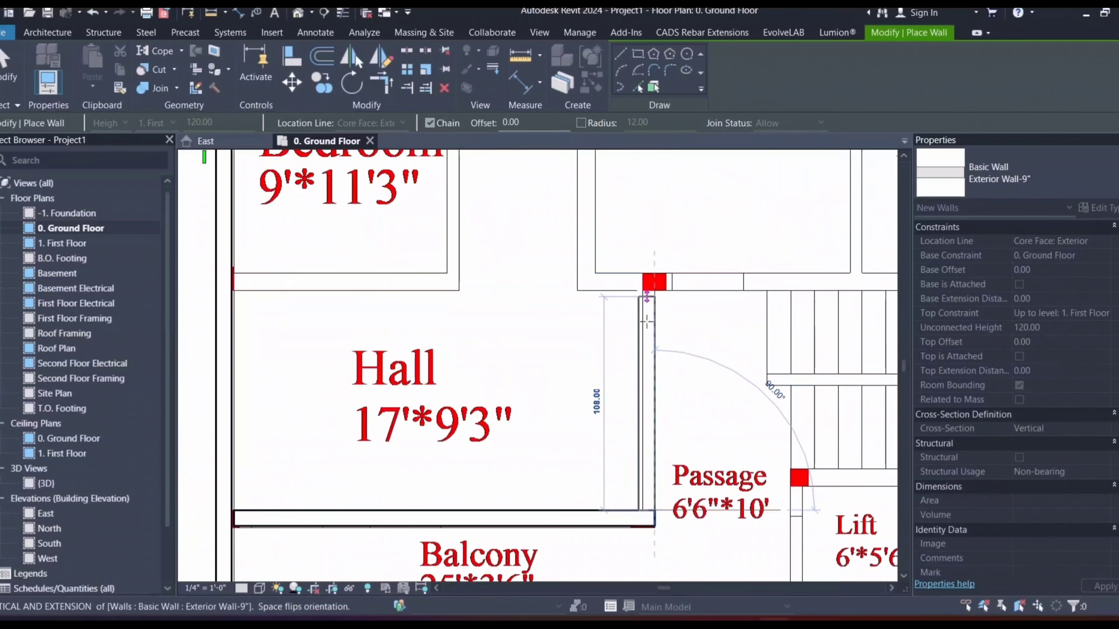
pyautogui.press('Escape')
# Step: Draw the Exterior Wall-9" between the left Kid's Bedroom and the Hall, ending at the Passage
pyautogui.scroll(-3, 627, 366)
pyautogui.click(402, 312)
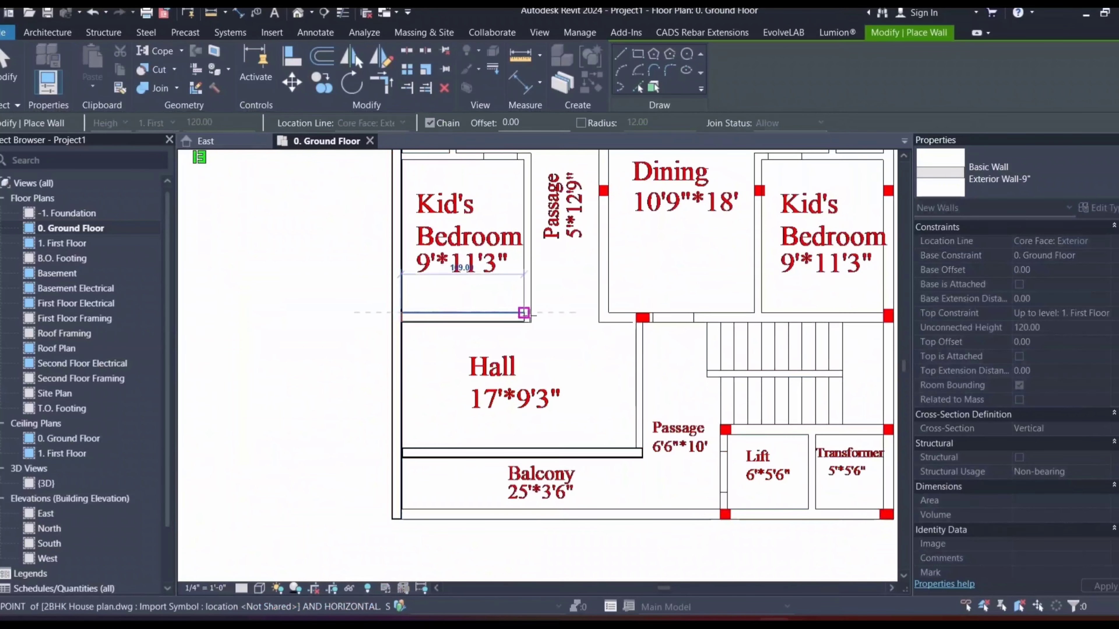
pyautogui.click(531, 312)
pyautogui.scroll(-2, 606, 312)
# Step: Draw the Exterior Wall-9" below the right Kid's Bedroom and Hall cum Dining, from the building's right edge to the Passage
pyautogui.moveTo(607, 312); pyautogui.dragTo(559, 470, button='middle')
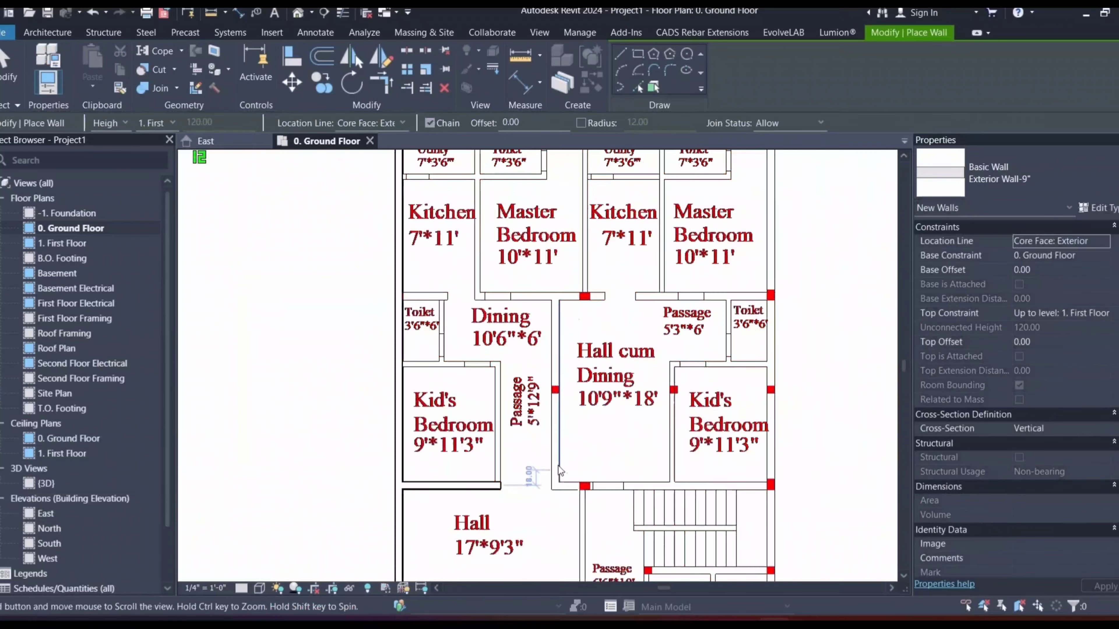
pyautogui.click(774, 490)
pyautogui.scroll(3, 774, 490)
pyautogui.click(326, 469)
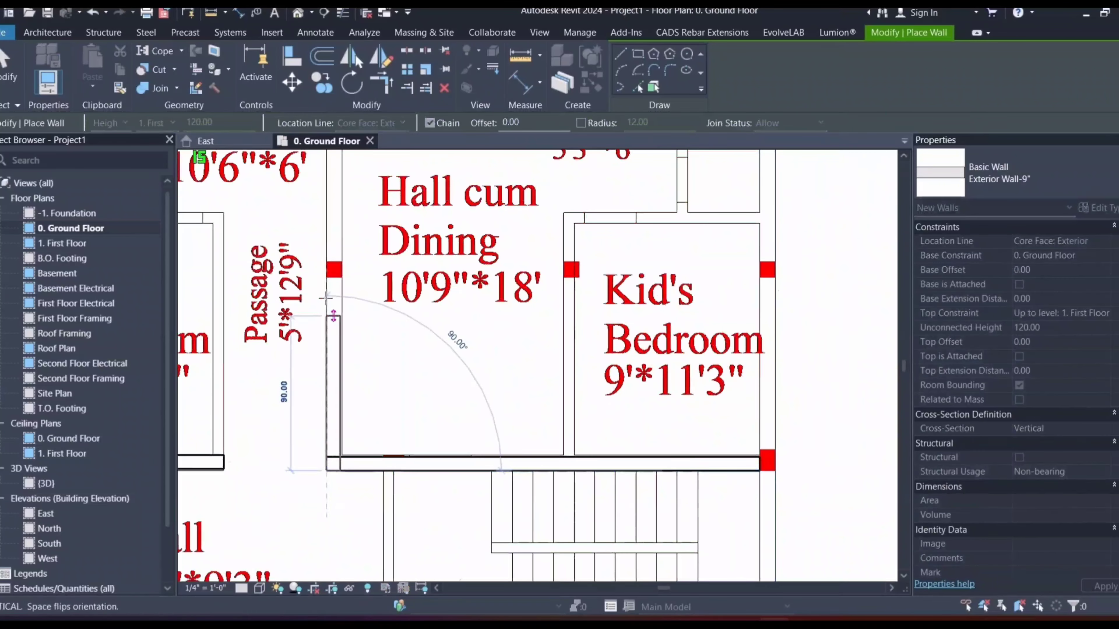
# Step: Continue the wall up between the Passage and Hall cum Dining, and along the upper side of Dining
pyautogui.moveTo(326, 298); pyautogui.dragTo(362, 586, button='middle')
pyautogui.click(362, 360)
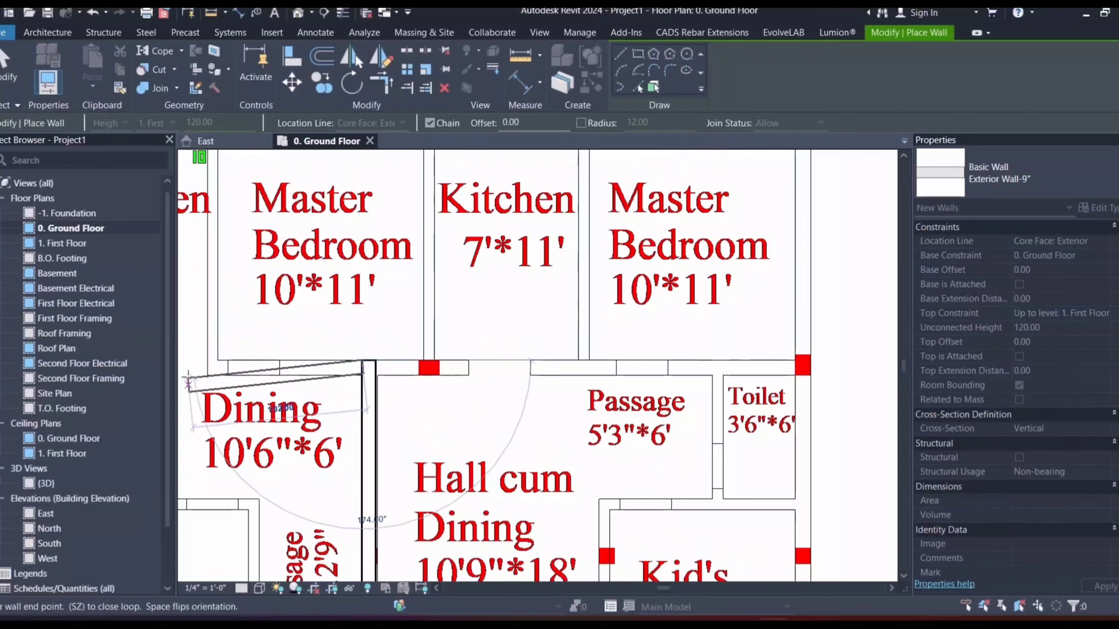
pyautogui.scroll(2, 206, 361)
pyautogui.click(225, 361)
pyautogui.moveTo(213, 295); pyautogui.dragTo(294, 461, button='middle')
pyautogui.scroll(-2, 294, 461)
pyautogui.press('Escape')
# Step: Draw the Exterior Wall-9" above Hall cum Dining, the right Passage and Toilet, through to the building's right side
pyautogui.scroll(3, 294, 504)
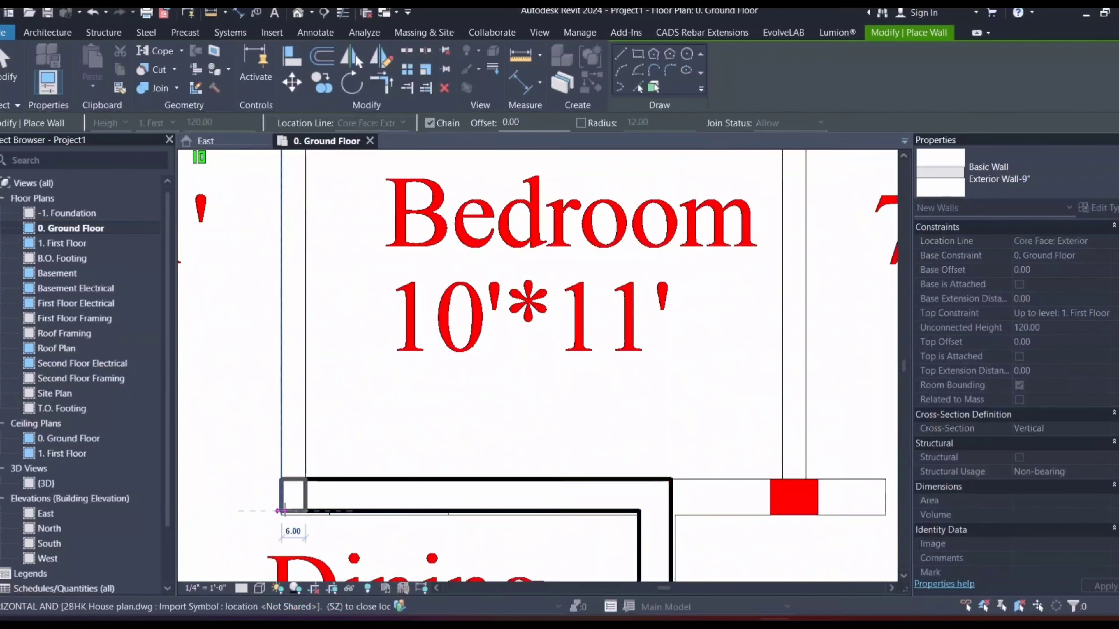
pyautogui.scroll(-3, 350, 490)
pyautogui.scroll(1, 404, 470)
pyautogui.click(404, 471)
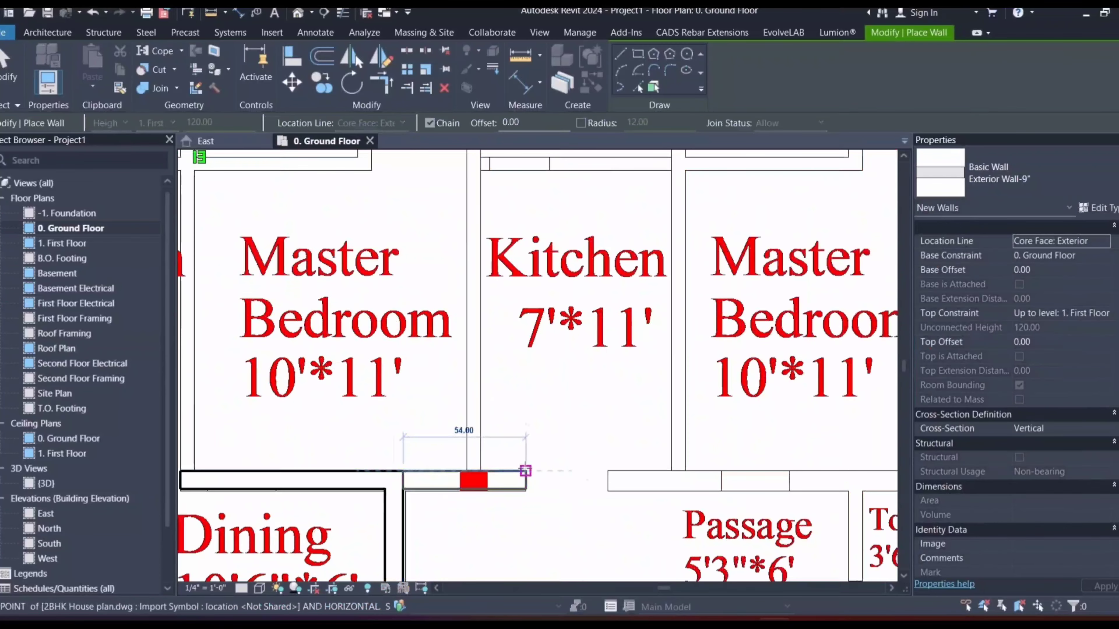
pyautogui.click(525, 471)
pyautogui.moveTo(722, 470); pyautogui.dragTo(491, 475, button='middle')
pyautogui.click(726, 475)
pyautogui.scroll(-2, 718, 476)
pyautogui.scroll(-2, 721, 476)
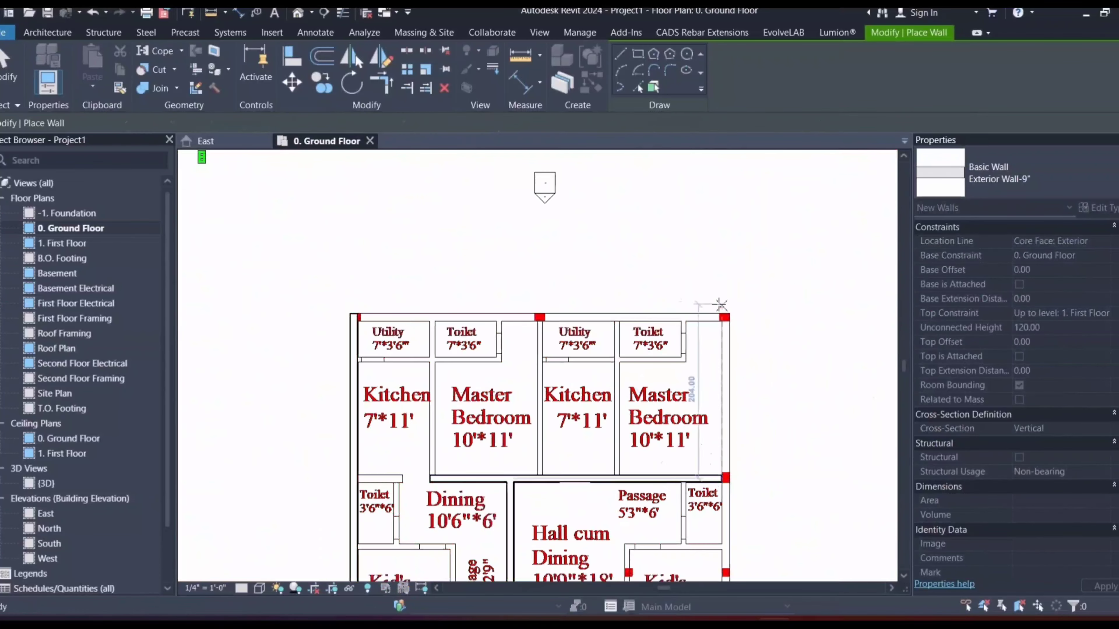
pyautogui.scroll(4, 721, 307)
pyautogui.press('Escape')
# Step: Draw the upper exterior wall along the Utility and Toilet rooms, from the plan's right corner to its left corner
pyautogui.click(721, 307)
pyautogui.scroll(-3, 459, 281)
pyautogui.moveTo(324, 305); pyautogui.dragTo(674, 262, button='middle')
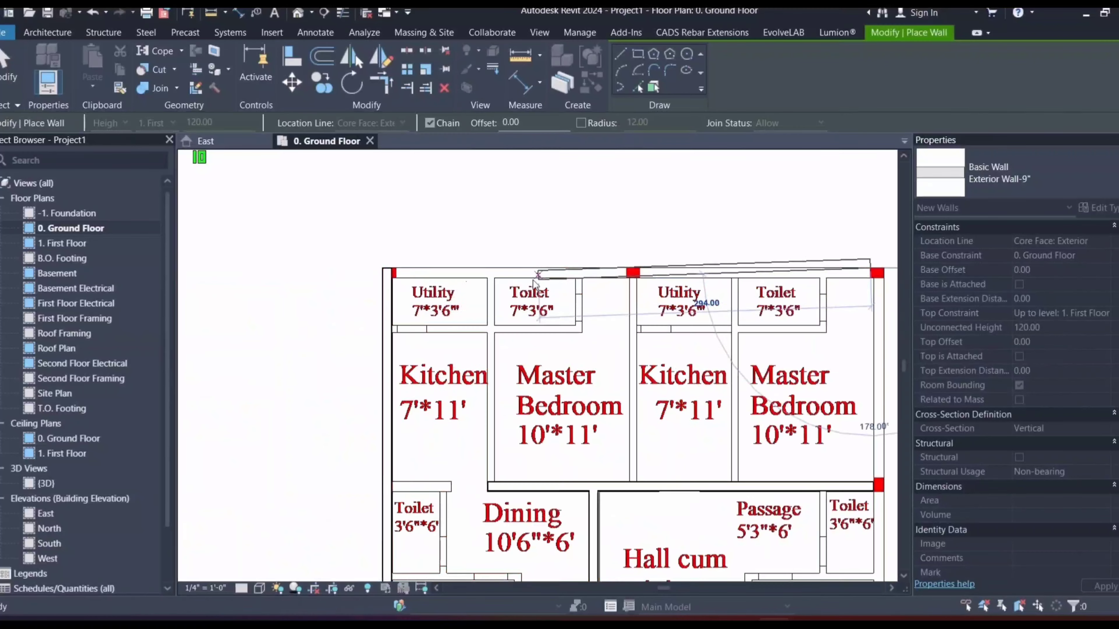
pyautogui.scroll(4, 386, 268)
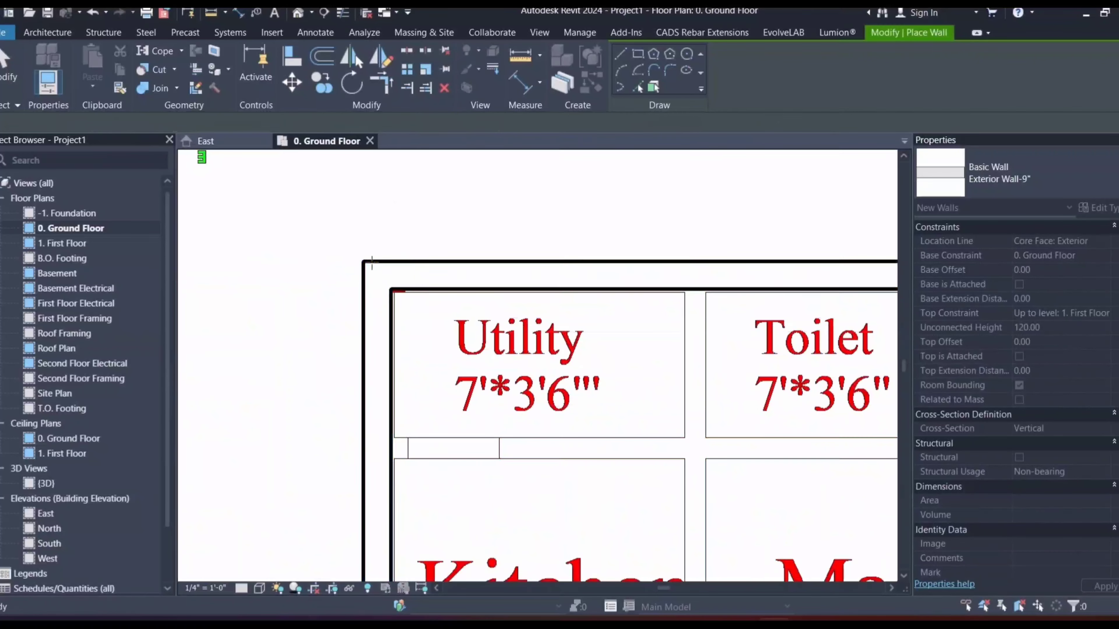
# Step: Draw the exterior wall down the building's right side to the lower corner at the Transformer room
pyautogui.scroll(-4, 372, 269)
pyautogui.scroll(3, 709, 247)
pyautogui.scroll(-2, 714, 221)
pyautogui.scroll(-2, 712, 222)
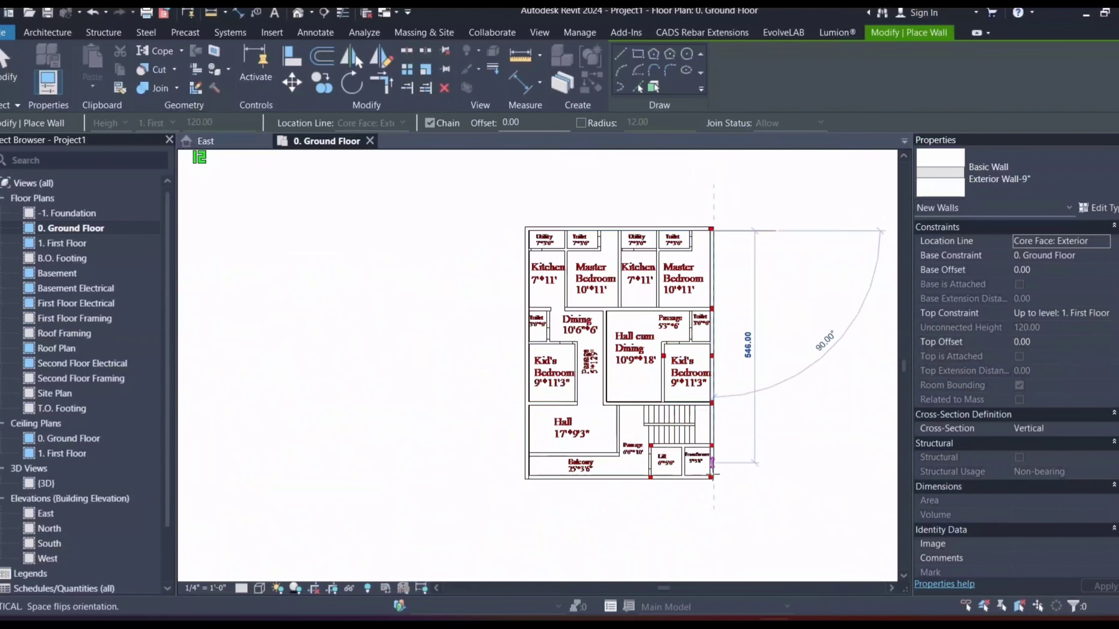
pyautogui.scroll(4, 707, 475)
pyautogui.scroll(2, 715, 475)
pyautogui.click(714, 476)
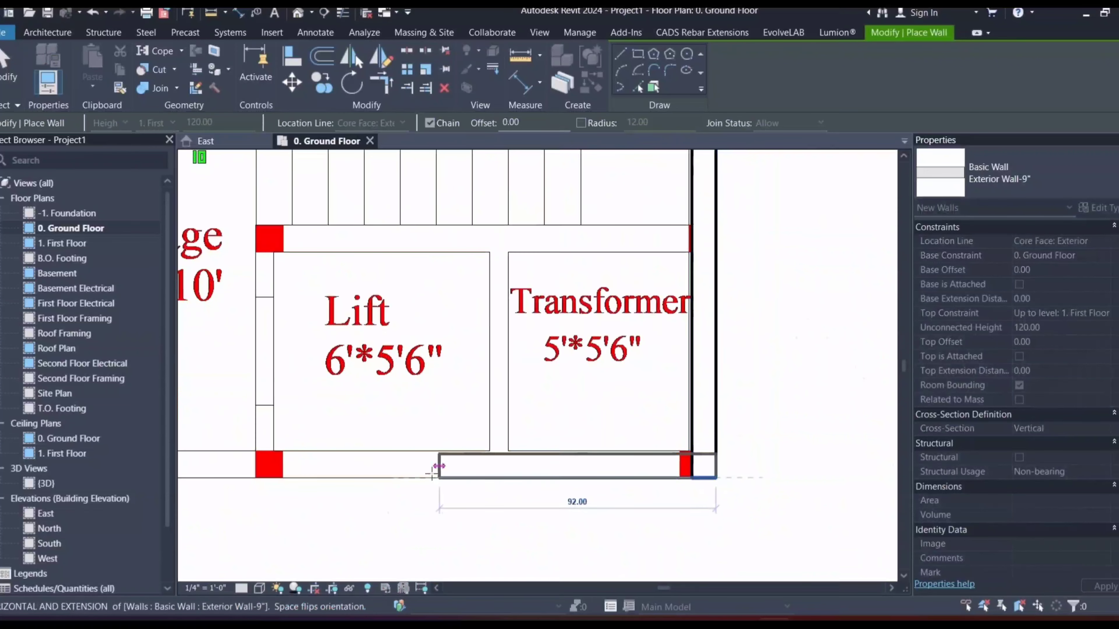
# Step: Draw Exterior Wall-9" segments along the lower and upper sides of the Lift and Transformer rooms
pyautogui.click(256, 477)
pyautogui.press('Escape')
pyautogui.click(256, 252)
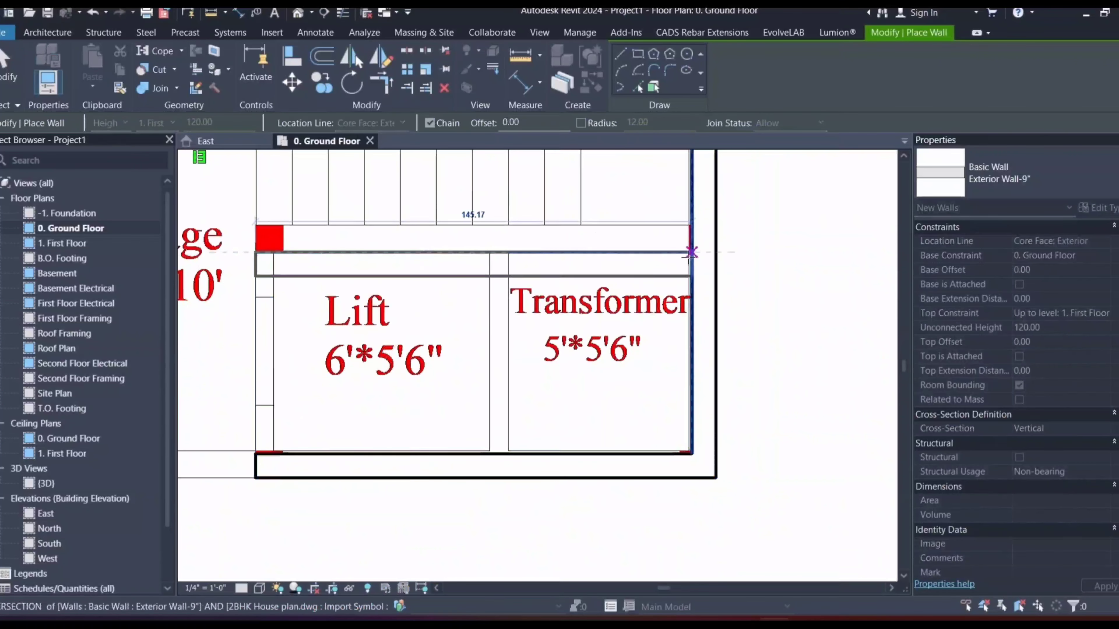
pyautogui.click(690, 253)
pyautogui.press('Escape')
# Step: Draw Generic - 6" walls along the upper side of the right Kid's Bedroom and between it and Hall cum Dining
pyautogui.scroll(-5, 577, 388)
pyautogui.moveTo(570, 365); pyautogui.dragTo(561, 371, button='middle')
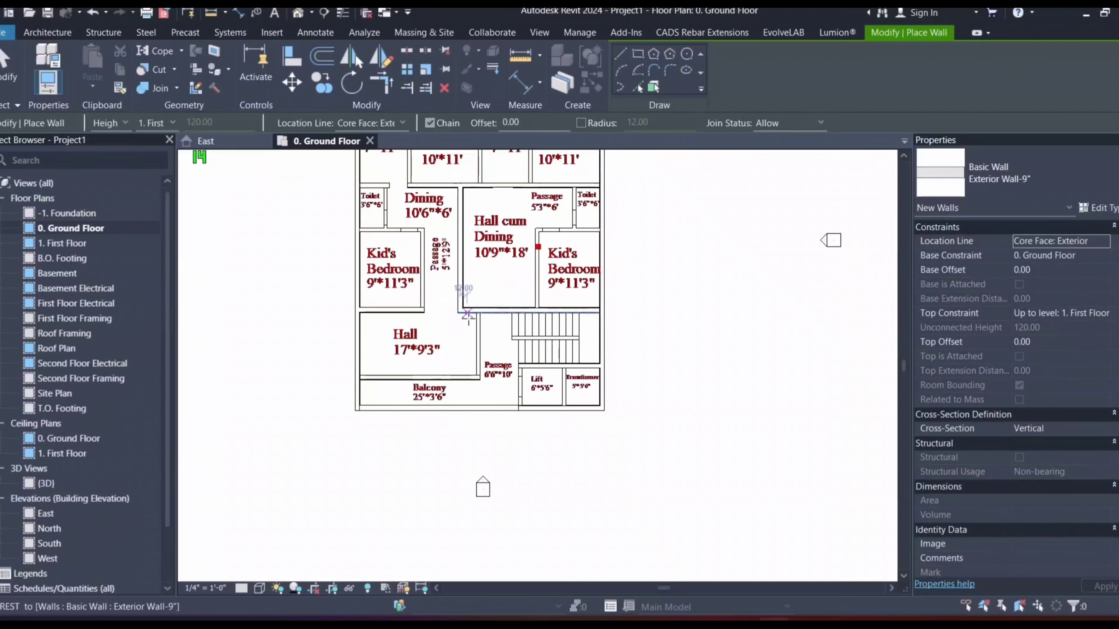
pyautogui.scroll(7, 544, 286)
pyautogui.scroll(-3, 519, 310)
pyautogui.moveTo(519, 309); pyautogui.dragTo(516, 467, button='middle')
pyautogui.moveTo(398, 152); pyautogui.dragTo(462, 292, button='middle')
pyautogui.scroll(-1, 462, 292)
pyautogui.moveTo(359, 363); pyautogui.dragTo(449, 370, button='middle')
pyautogui.scroll(5, 368, 399)
pyautogui.click(280, 353)
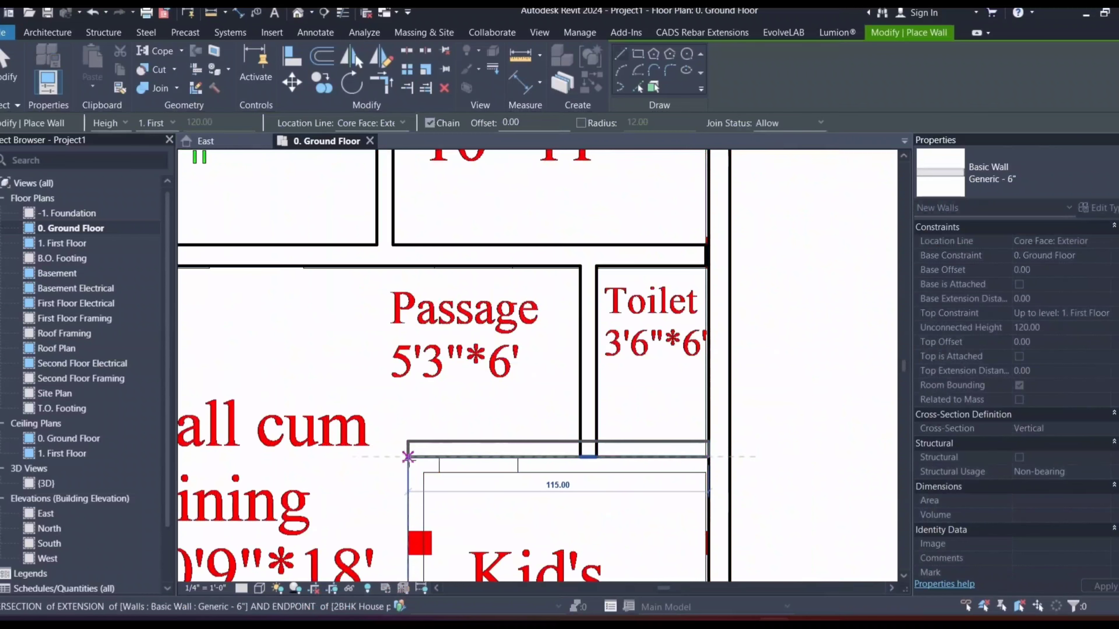
pyautogui.press('space')
pyautogui.click(408, 458)
pyautogui.moveTo(418, 550); pyautogui.dragTo(411, 355, button='middle')
pyautogui.click(402, 441)
pyautogui.press('Escape')
pyautogui.scroll(-2, 387, 462)
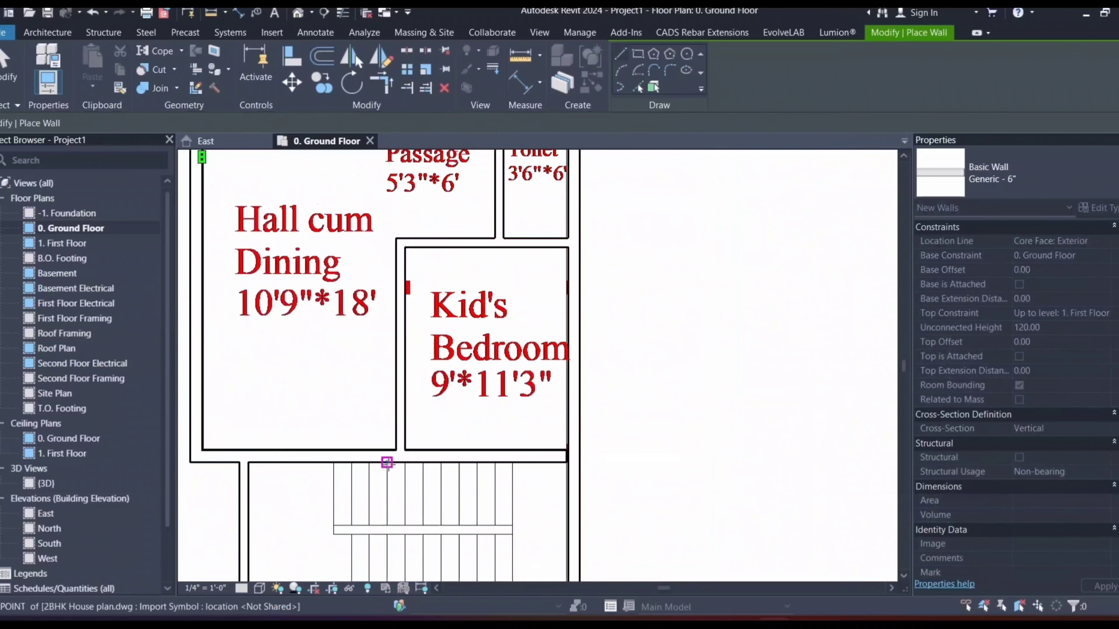
# Step: Use Align to close the gap between the wall below the right Kid's Bedroom and the right exterior wall
pyautogui.scroll(5, 568, 457)
pyautogui.press('Escape')
pyautogui.click(572, 457)
pyautogui.press('a')
pyautogui.press('l')
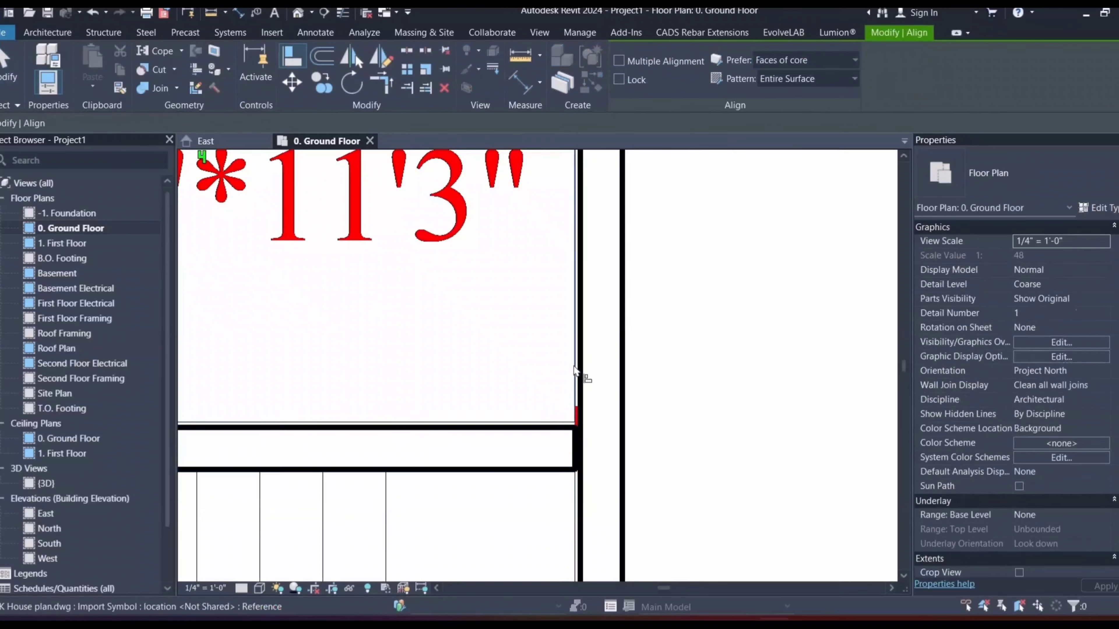
pyautogui.scroll(3, 578, 372)
pyautogui.press('Escape')
pyautogui.scroll(-5, 675, 370)
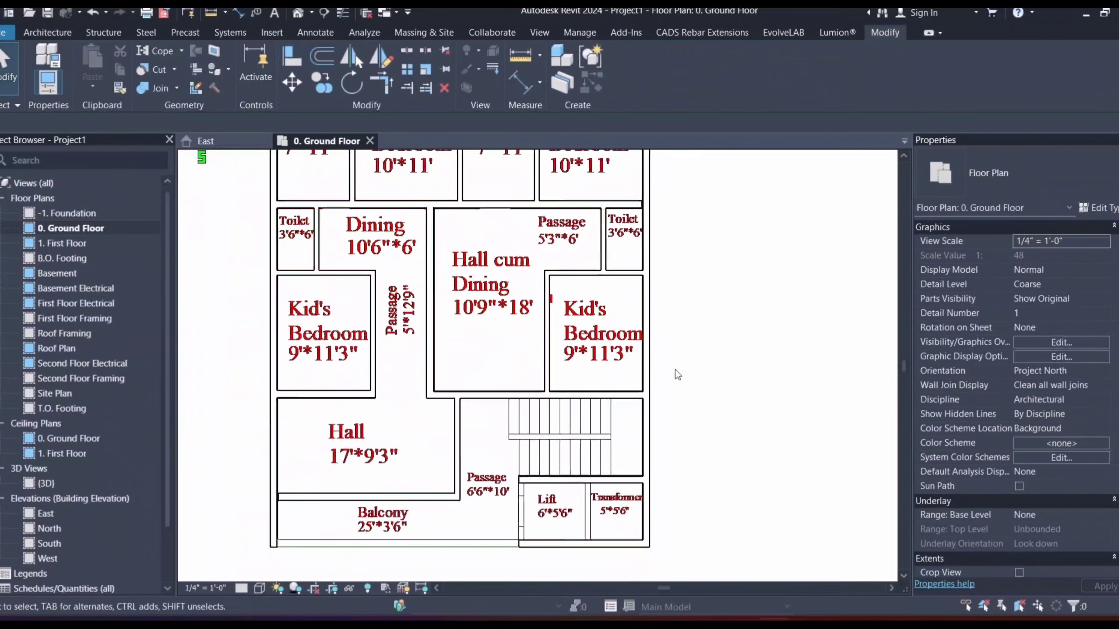
# Step: Draw Generic - 6" walls on the Passage side of the Lift and between the Lift and Transformer rooms
pyautogui.click(46, 58)
pyautogui.scroll(5, 613, 459)
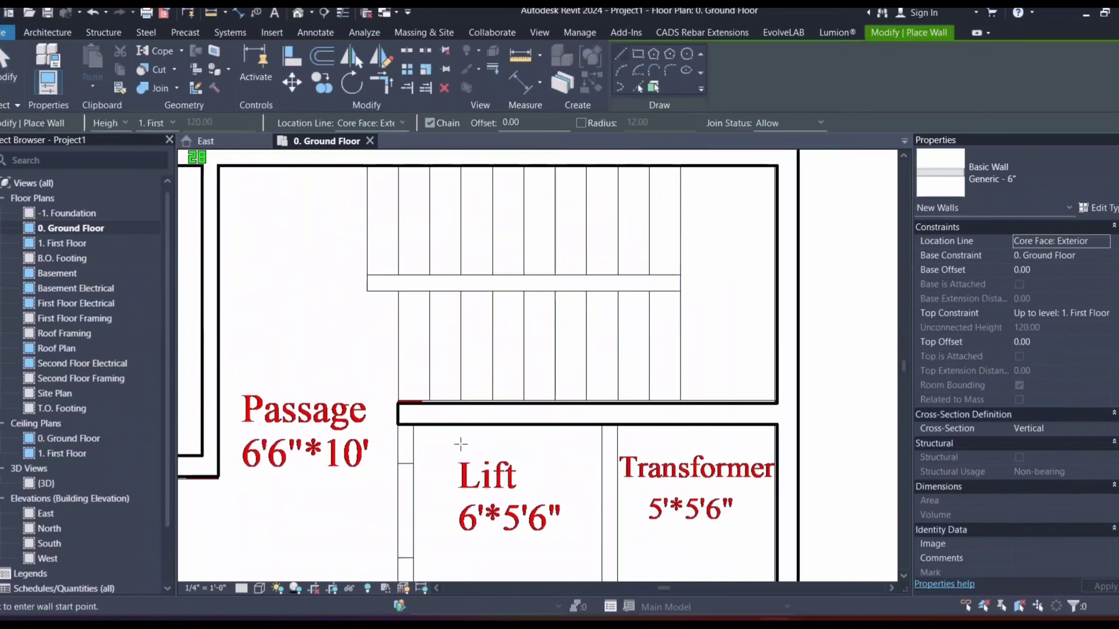
pyautogui.click(400, 422)
pyautogui.scroll(-2, 404, 363)
pyautogui.click(400, 516)
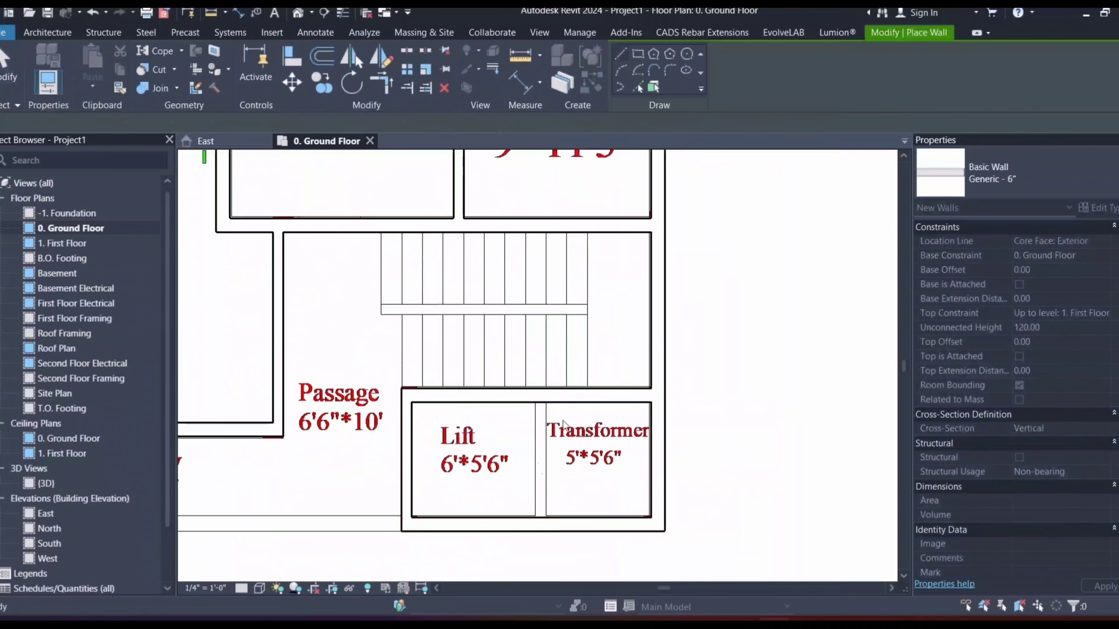
pyautogui.press('Escape')
pyautogui.click(545, 401)
pyautogui.click(546, 517)
pyautogui.press('Escape')
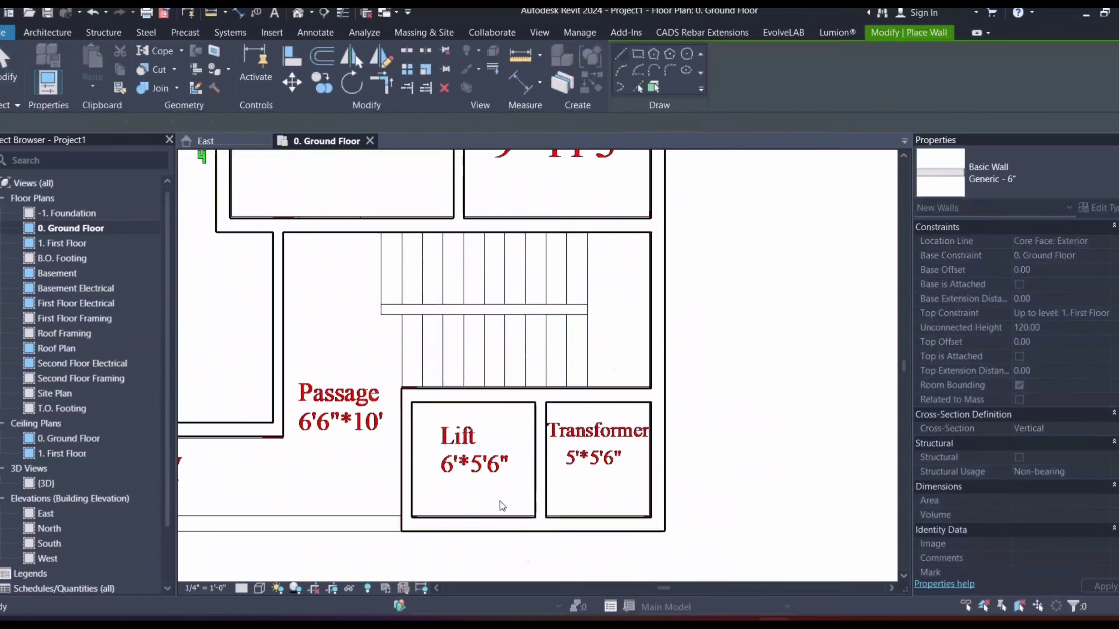
# Step: Draw the Generic - 6" wall between the left 3'6"*6' Toilet and Dining, down to the Kid's Bedroom's upper wall
pyautogui.scroll(-2, 424, 350)
pyautogui.scroll(5, 420, 360)
pyautogui.scroll(-5, 436, 387)
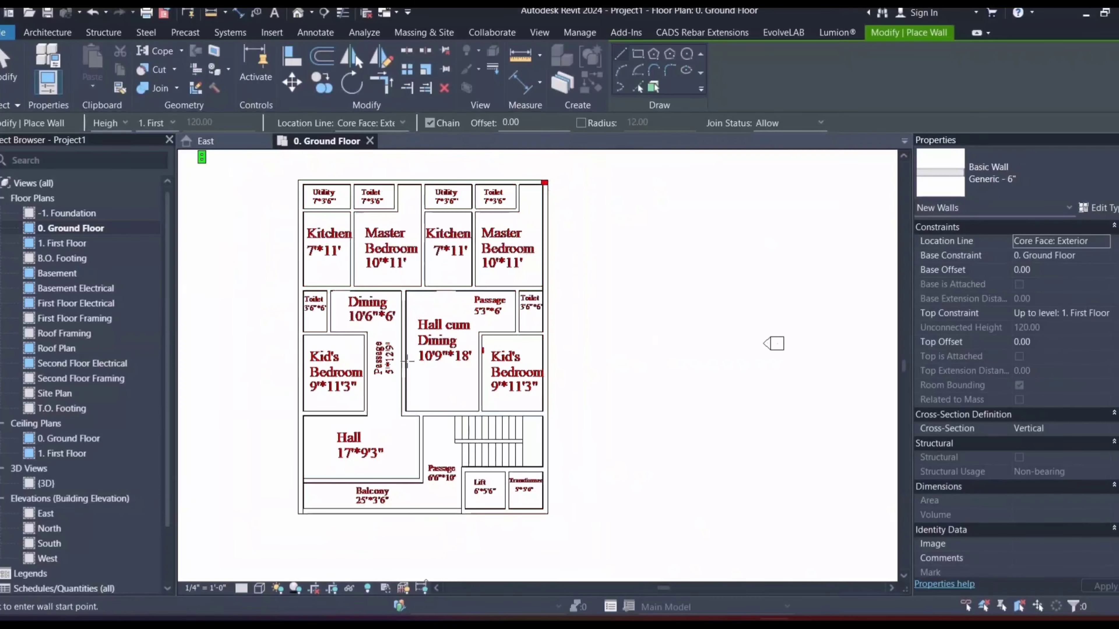
pyautogui.scroll(5, 387, 287)
pyautogui.scroll(-1, 464, 348)
pyautogui.scroll(3, 464, 348)
pyautogui.click(418, 293)
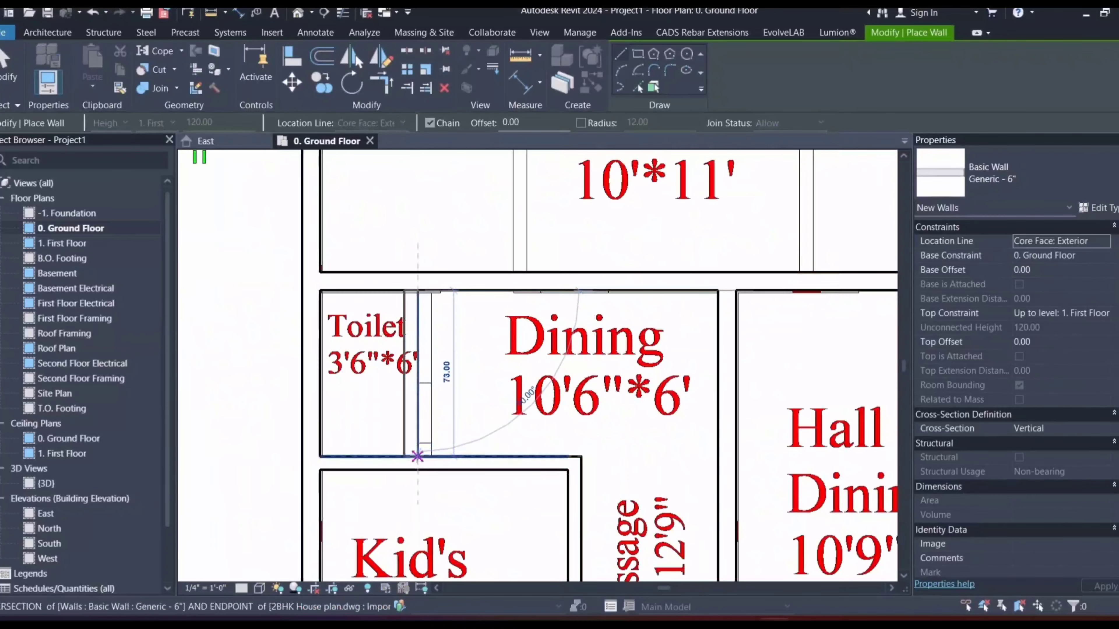
pyautogui.scroll(-2, 417, 456)
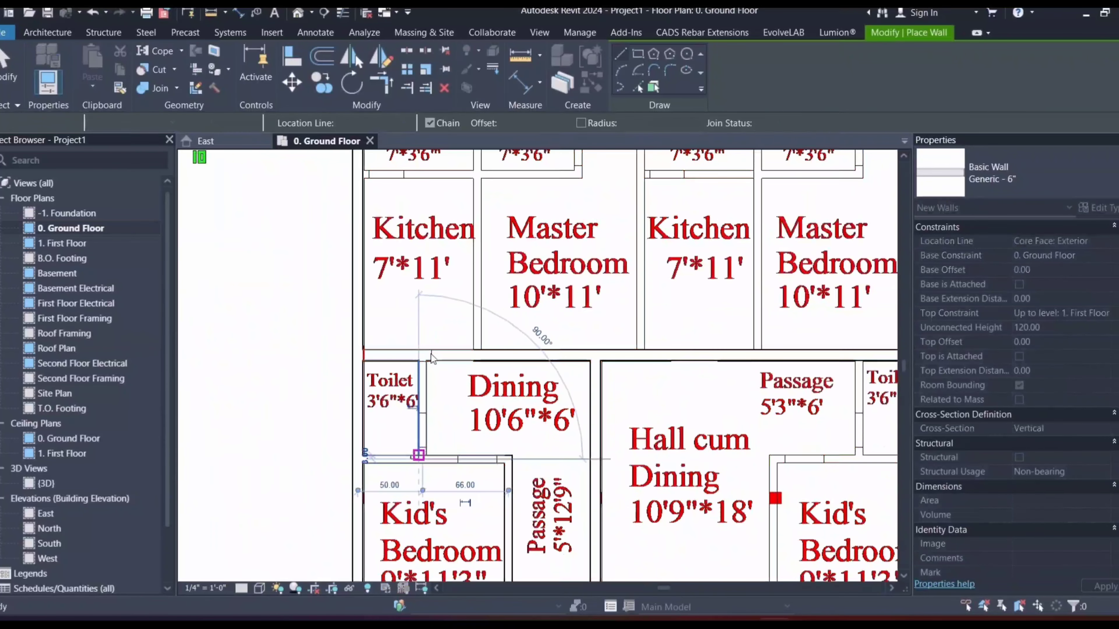
# Step: Draw the Generic - 6" wall separating the left Utility and Kitchen from the Toilet and Master Bedroom, down to the wall above Dining
pyautogui.scroll(2, 434, 358)
pyautogui.keyDown('ctrl'); pyautogui.scroll(4, 444, 337); pyautogui.keyUp('ctrl')
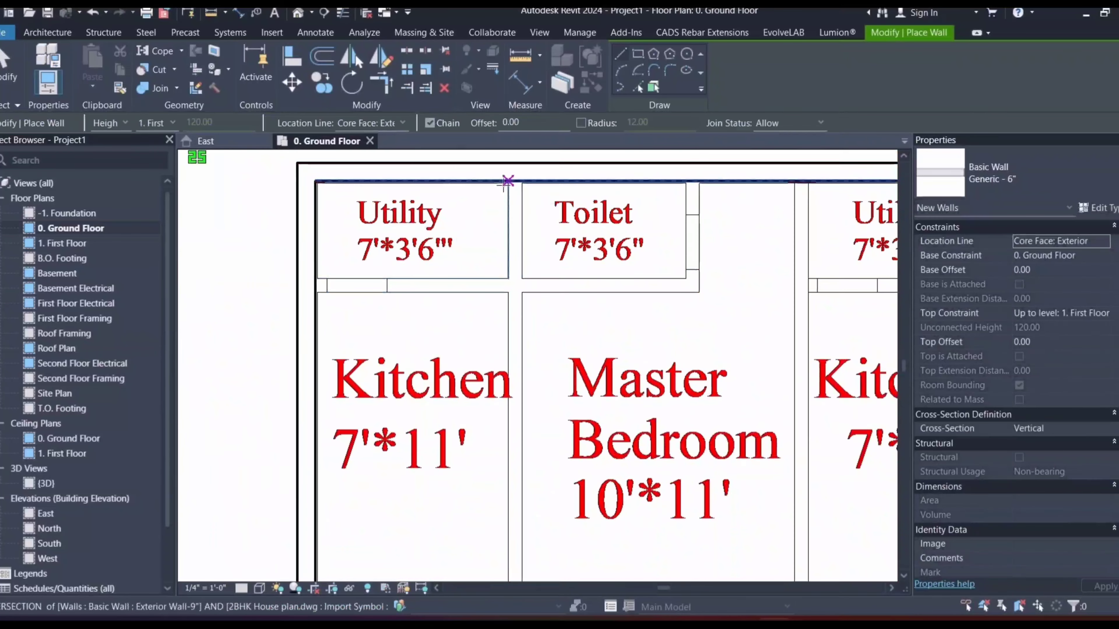
pyautogui.click(508, 181)
pyautogui.keyDown('ctrl'); pyautogui.scroll(-3, 509, 397); pyautogui.keyUp('ctrl')
pyautogui.scroll(-1, 509, 397)
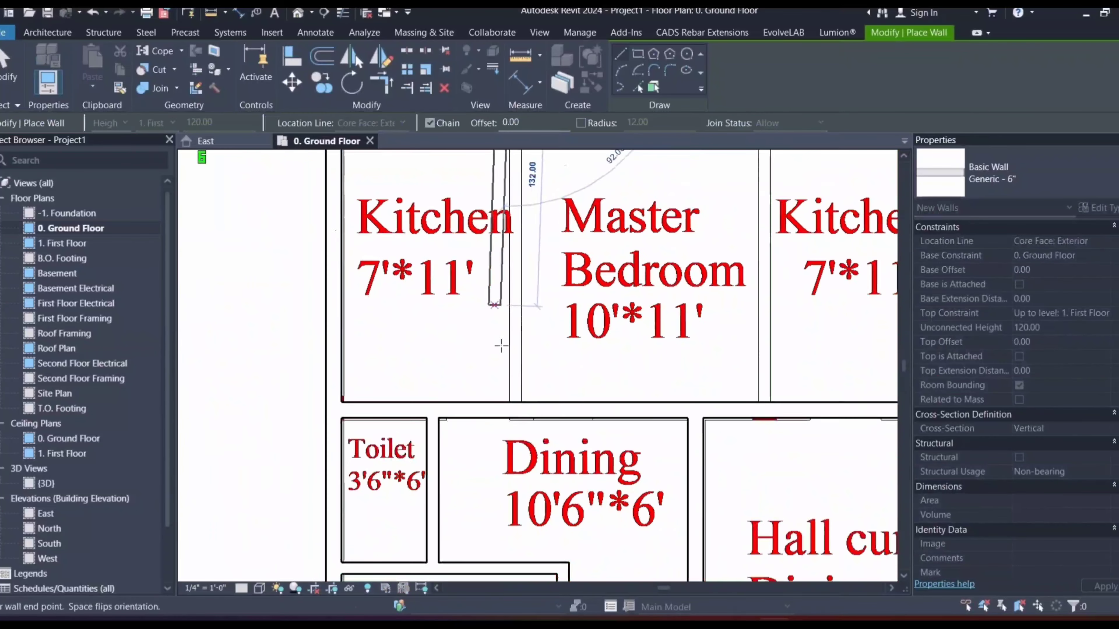
pyautogui.click(510, 402)
# Step: Draw Generic - 6" walls below the left Utility and 7'*3'6" Toilet, continuing up the Toilet's Master Bedroom side to the exterior wall
pyautogui.scroll(3, 521, 441)
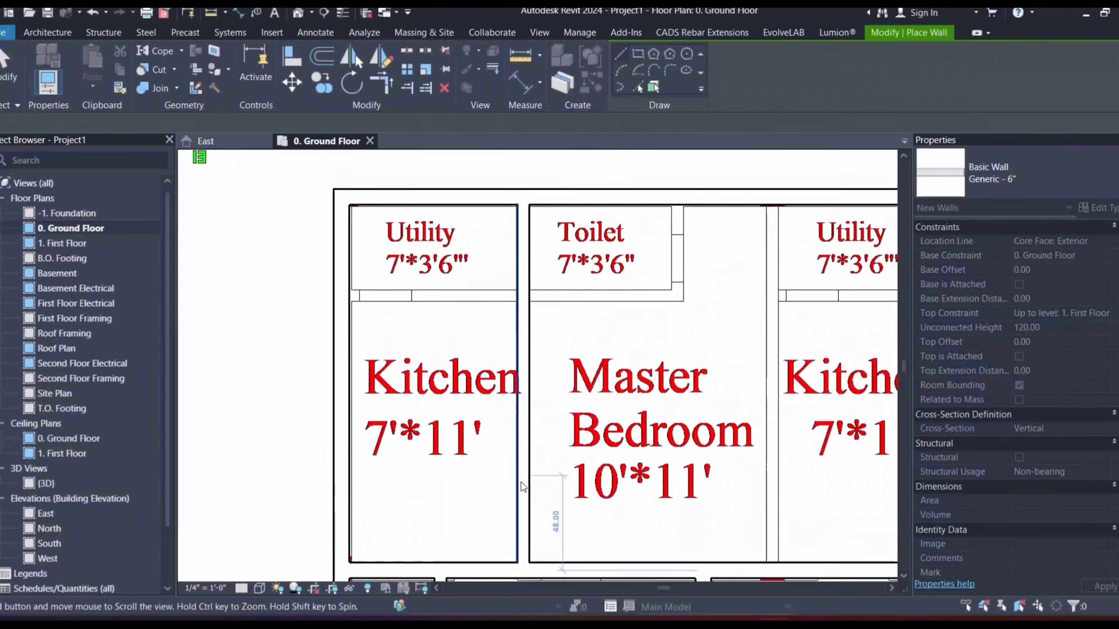
pyautogui.click(349, 290)
pyautogui.click(669, 291)
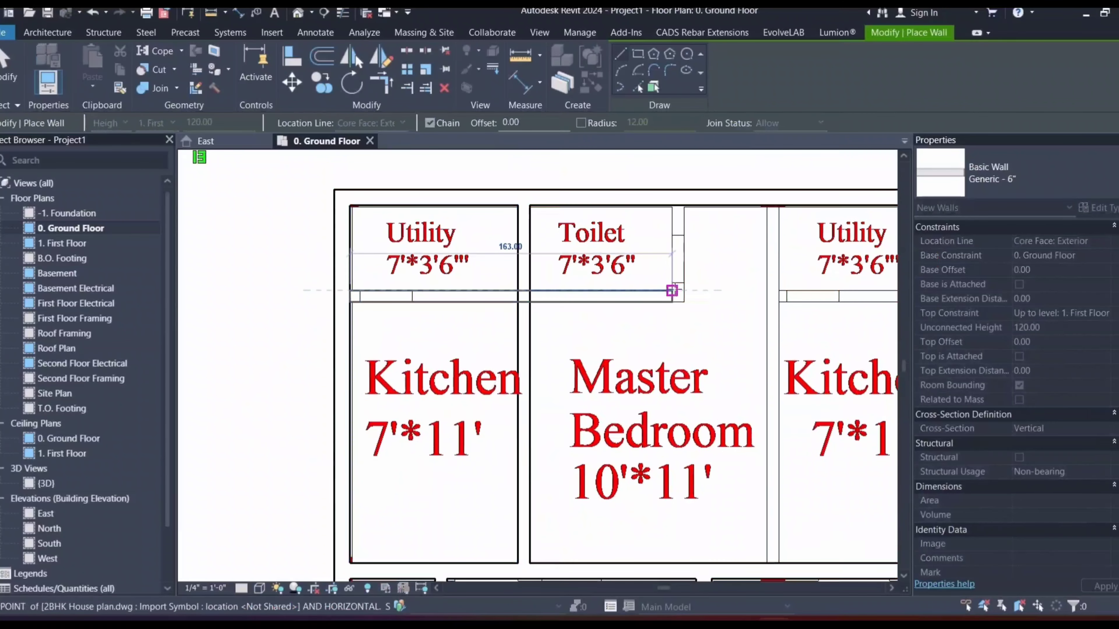
pyautogui.click(669, 202)
pyautogui.press('Escape')
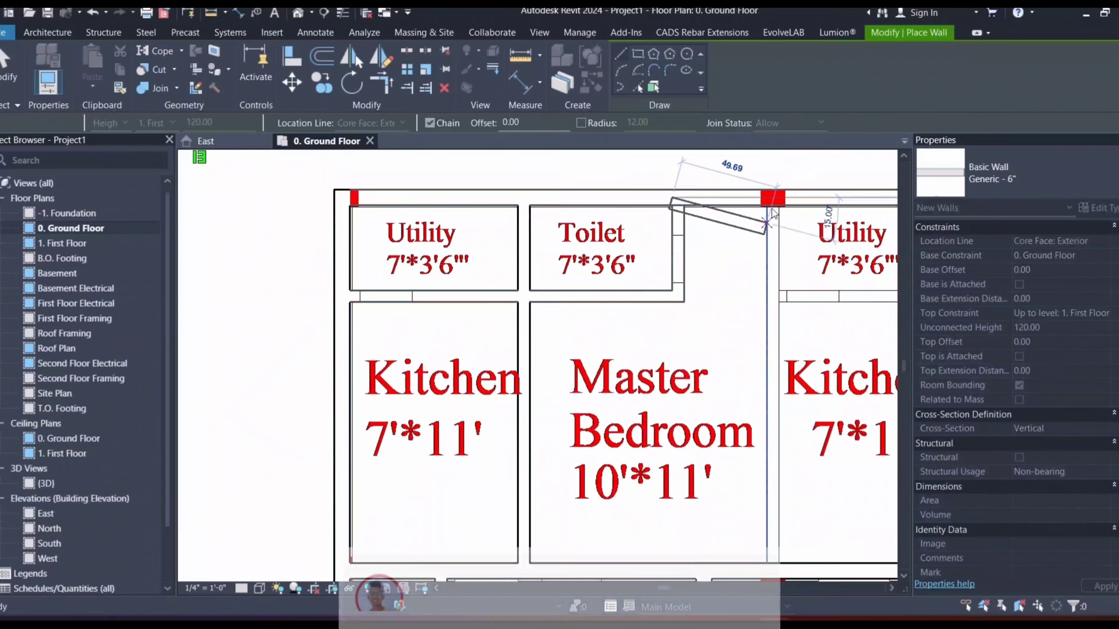
pyautogui.scroll(3, 770, 206)
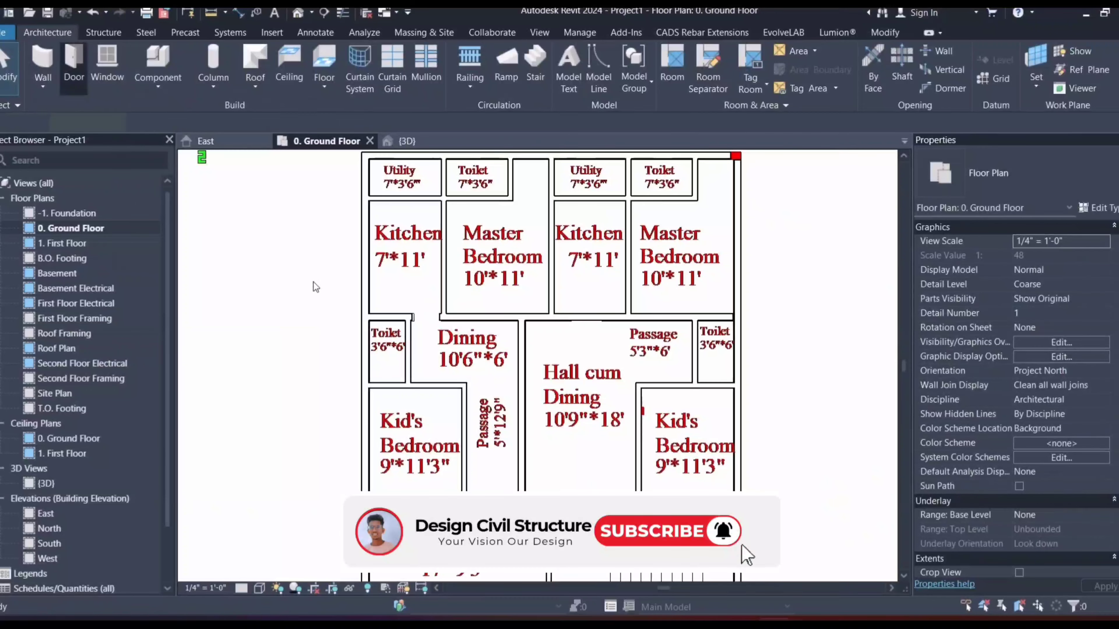
# Step: Place a Single-Flush 30" x 84" door from Dining into the left Master Bedroom, about 24" from the Kitchen-side wall and hinged on that side
pyautogui.click(1017, 177)
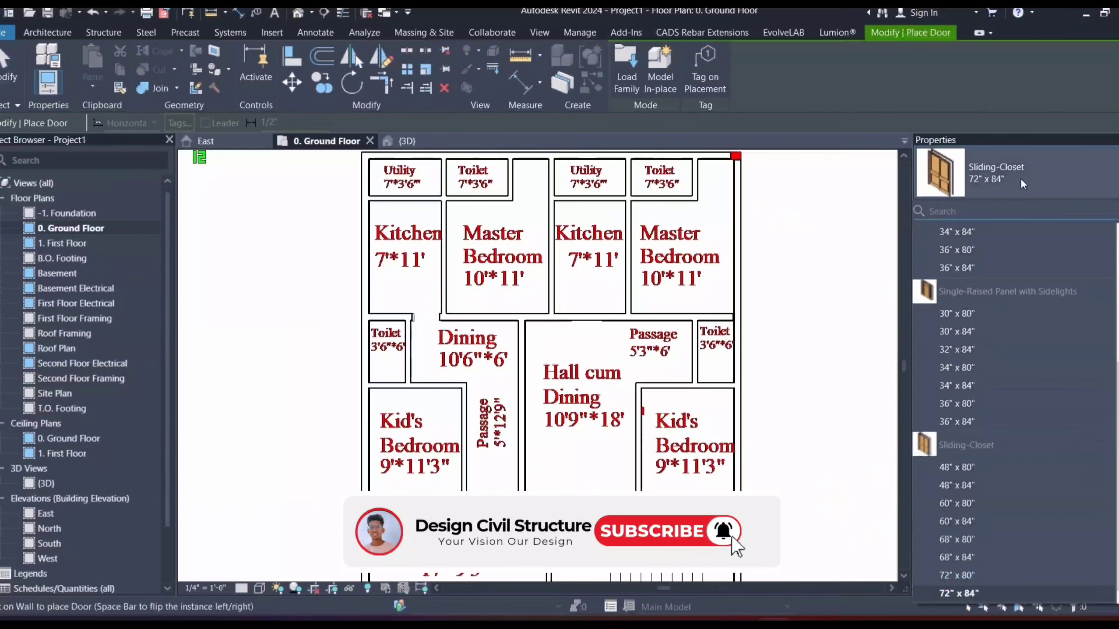
pyautogui.scroll(4, 978, 358)
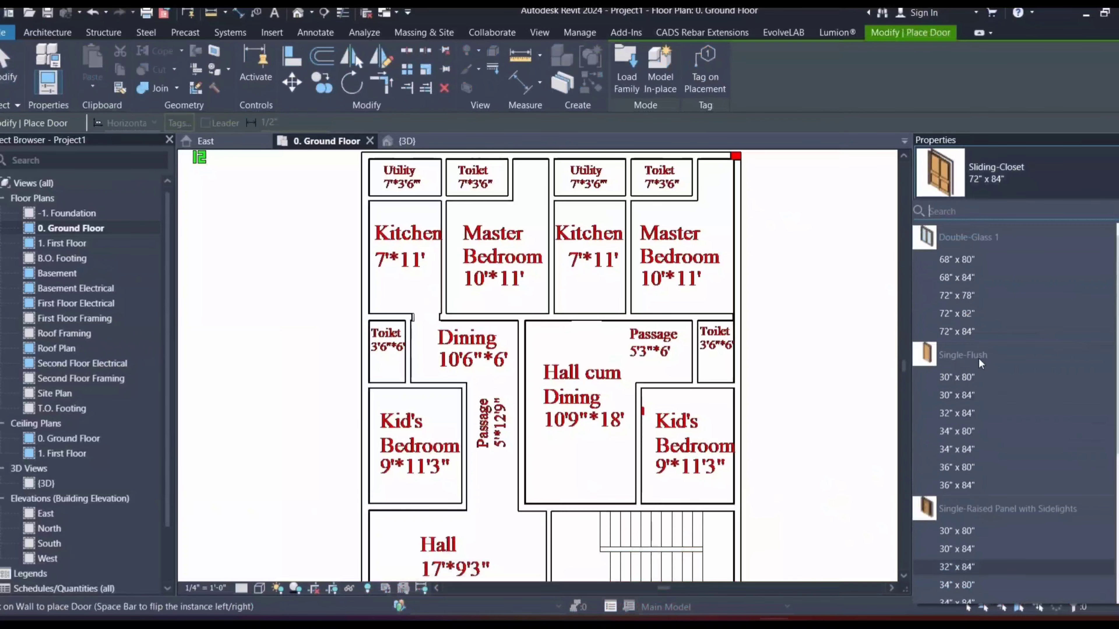
pyautogui.click(966, 394)
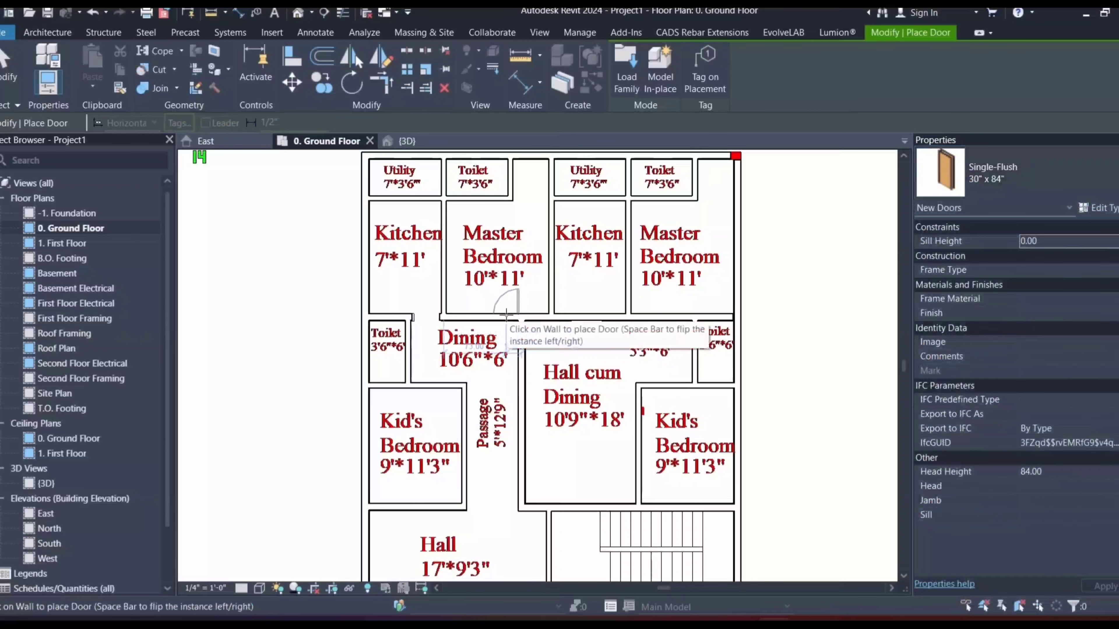
pyautogui.scroll(2, 507, 314)
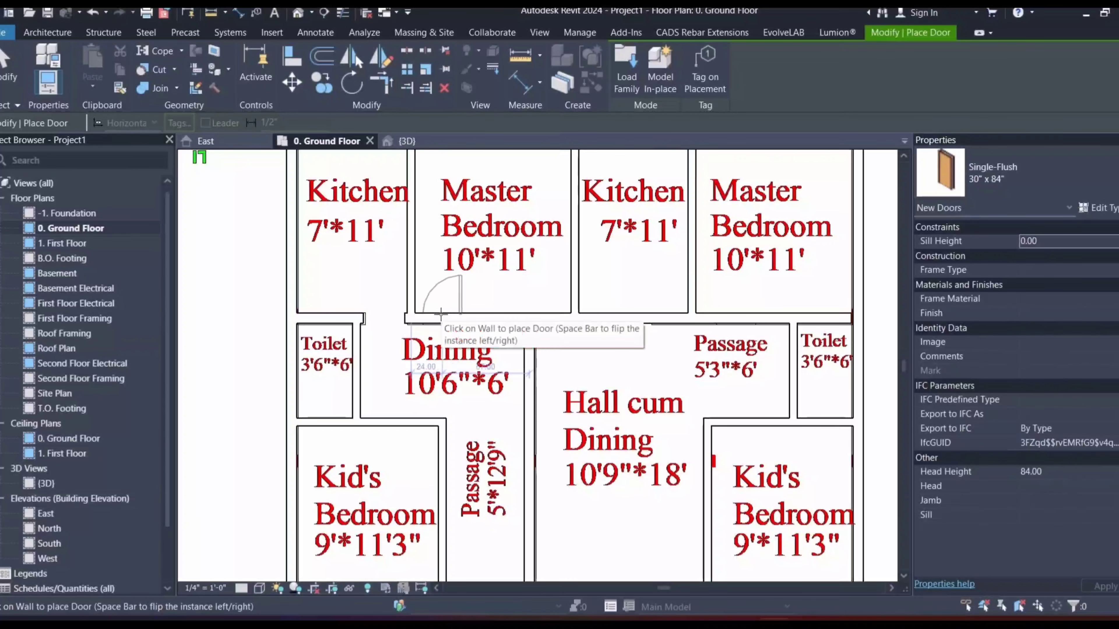
pyautogui.press('space')
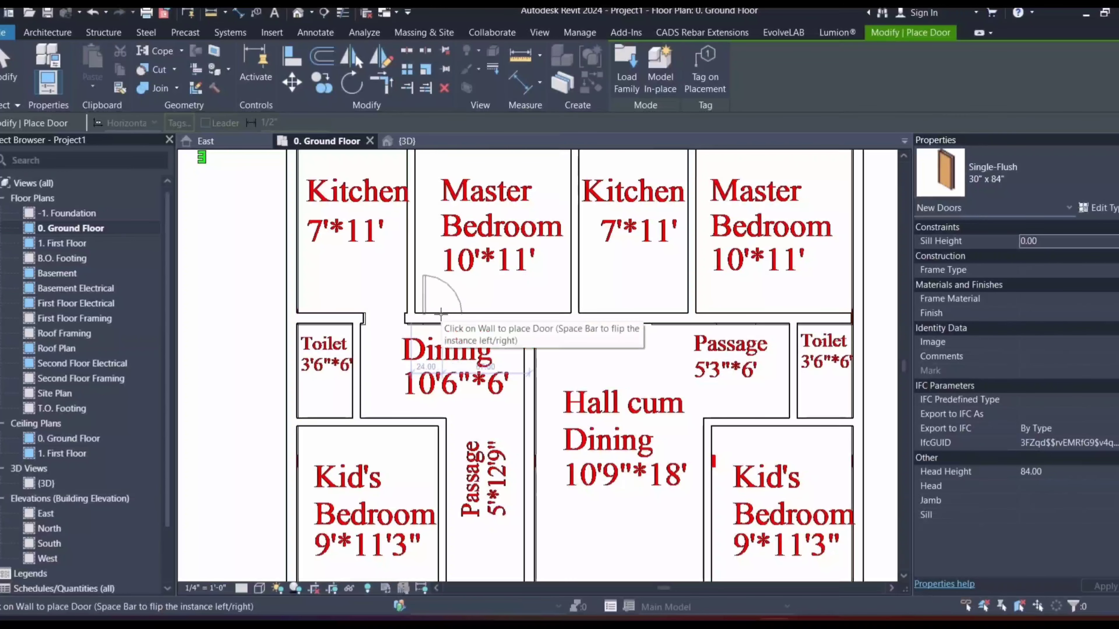
pyautogui.click(440, 314)
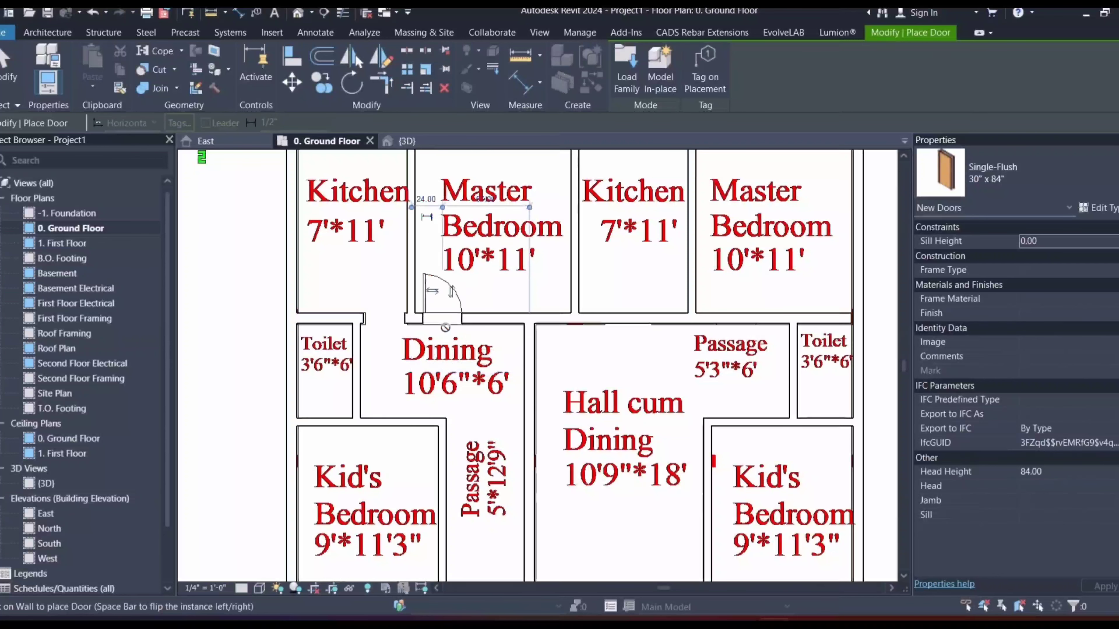
# Step: Place a Single-Flush 30" x 84" door in the left Kid's Bedroom's Passage wall, about 20" from its upper wall, swinging into the bedroom
pyautogui.moveTo(423, 383); pyautogui.dragTo(419, 277, button='middle')
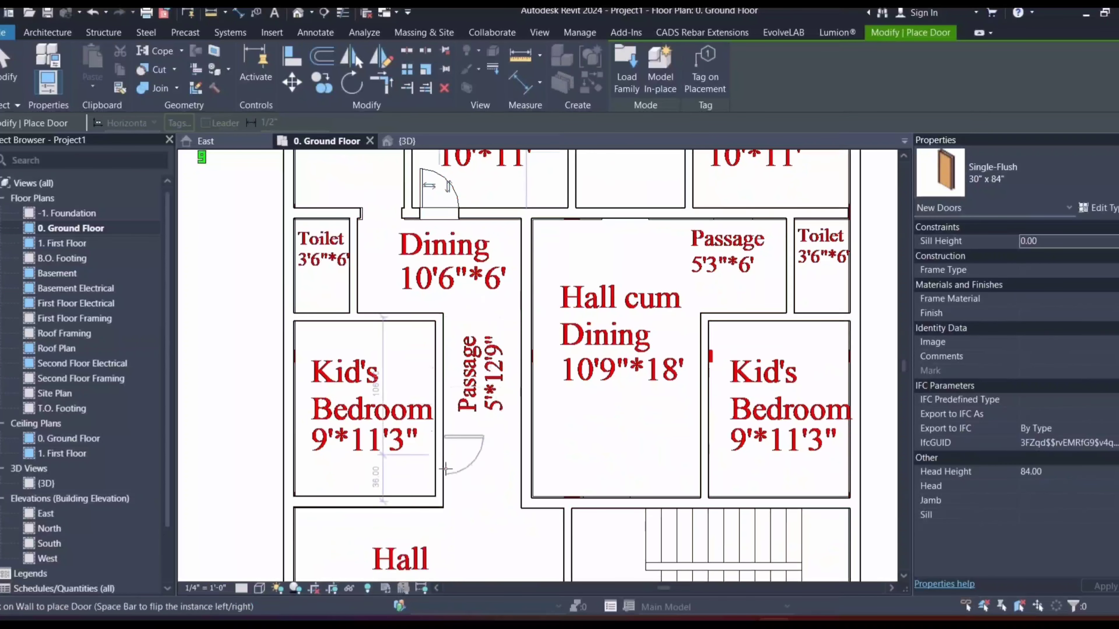
pyautogui.press('space')
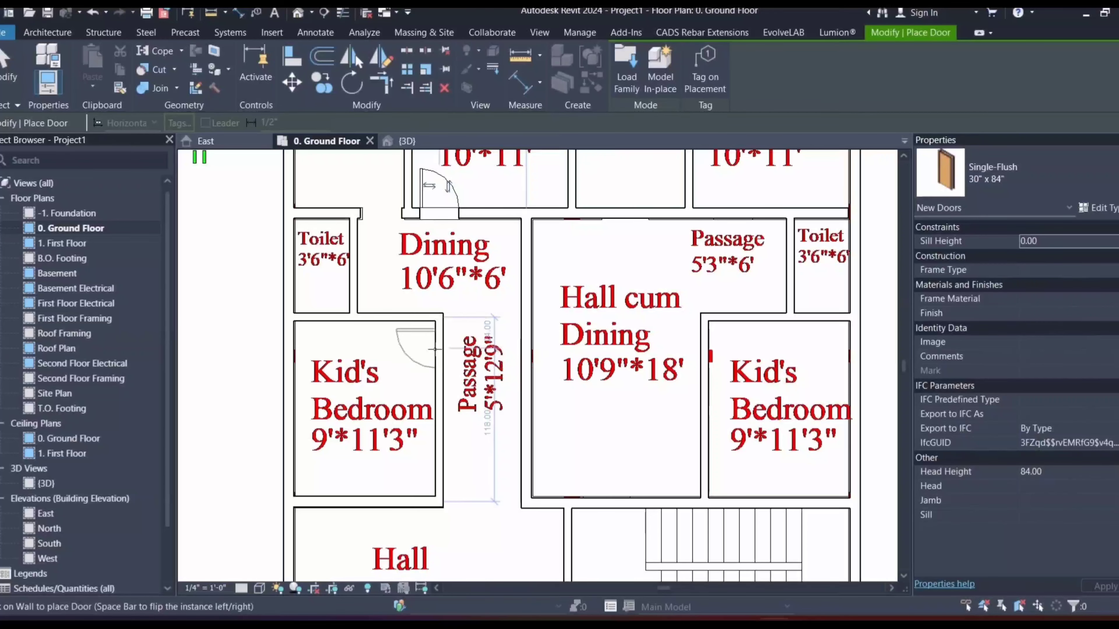
pyautogui.scroll(3, 434, 346)
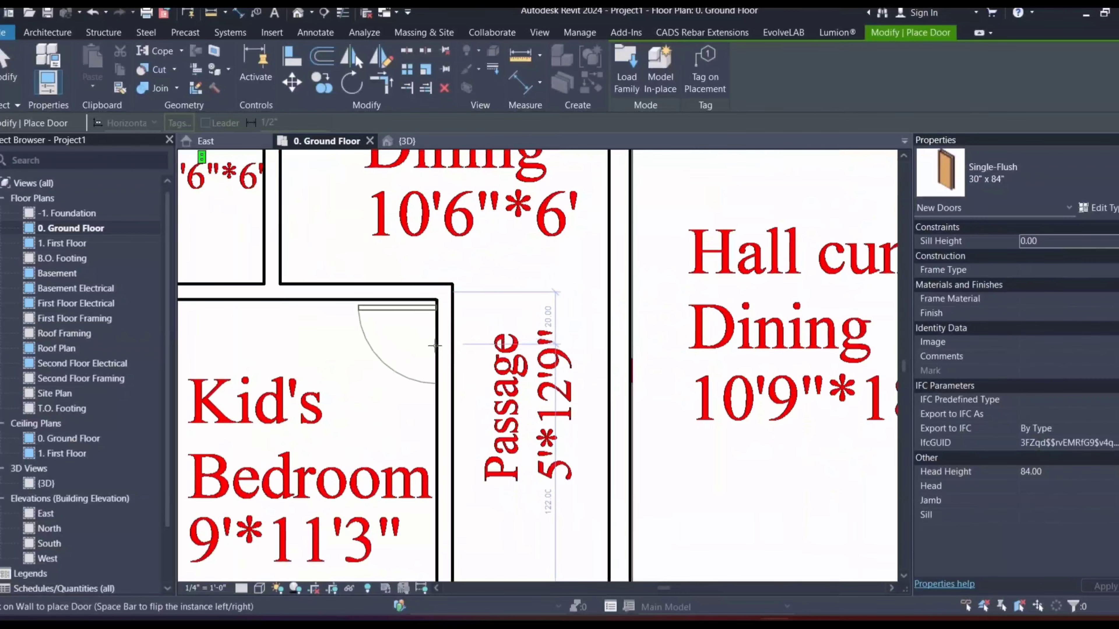
# Step: Place a Single-Flush 30" x 84" door between the right Master Bedroom and Passage, about 22" from the Kitchen-side wall, swinging into the bedroom
pyautogui.scroll(-5, 471, 321)
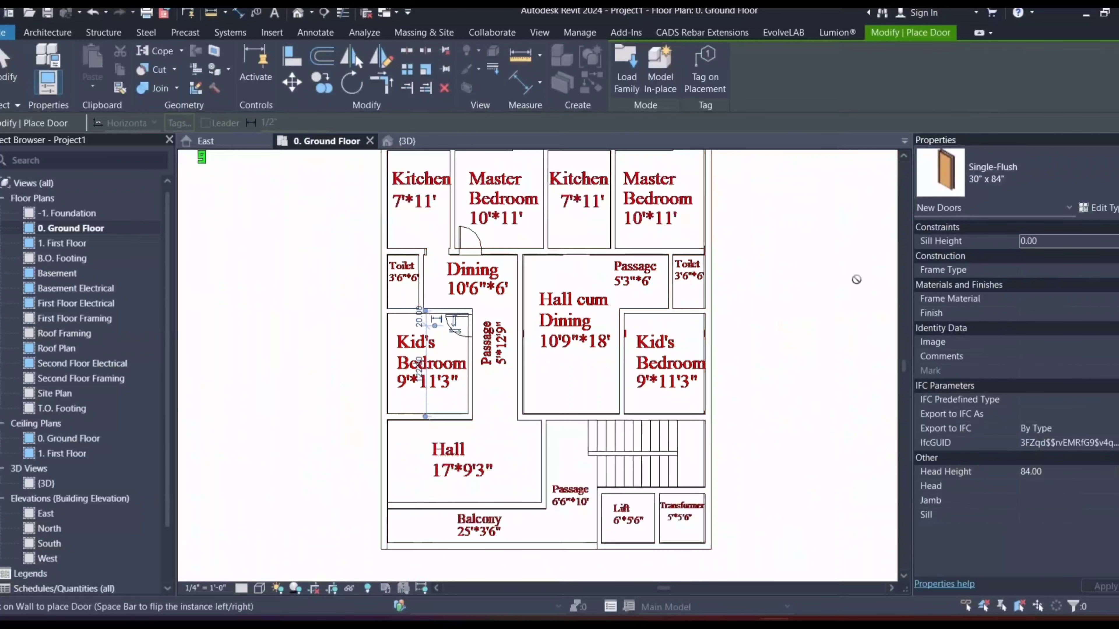
pyautogui.moveTo(630, 277); pyautogui.dragTo(590, 333, button='middle')
pyautogui.scroll(2, 599, 304)
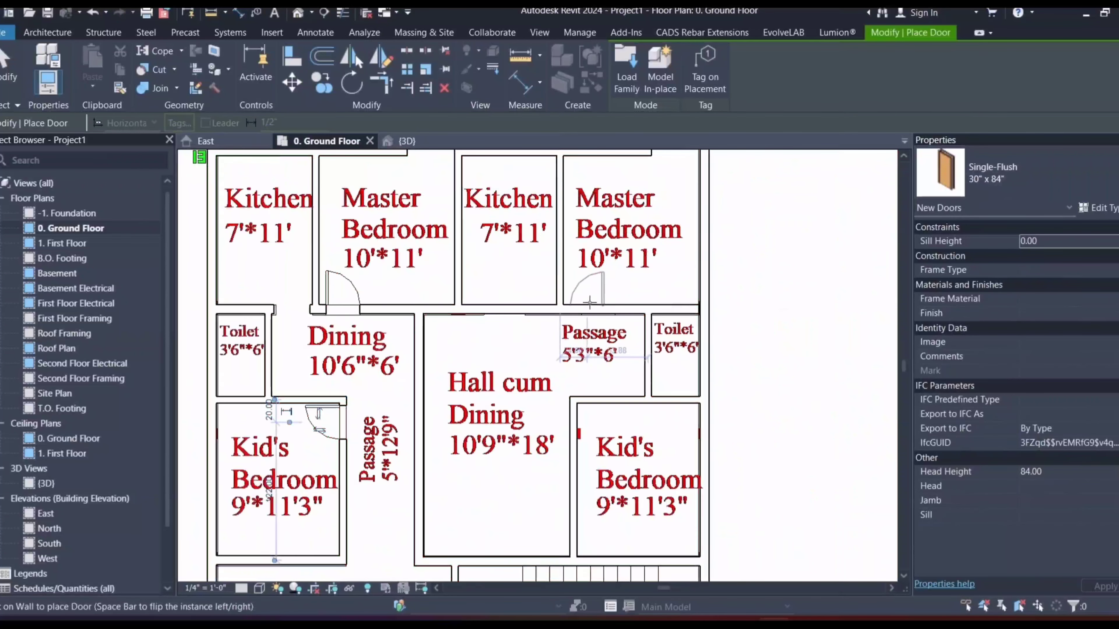
pyautogui.scroll(3, 589, 303)
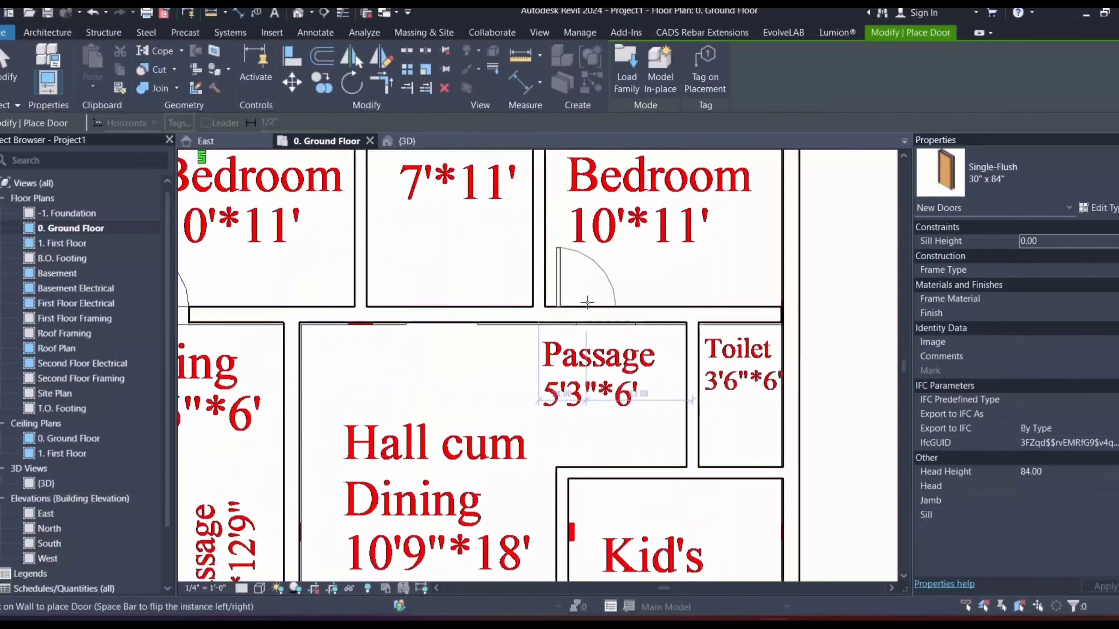
pyautogui.scroll(3, 589, 303)
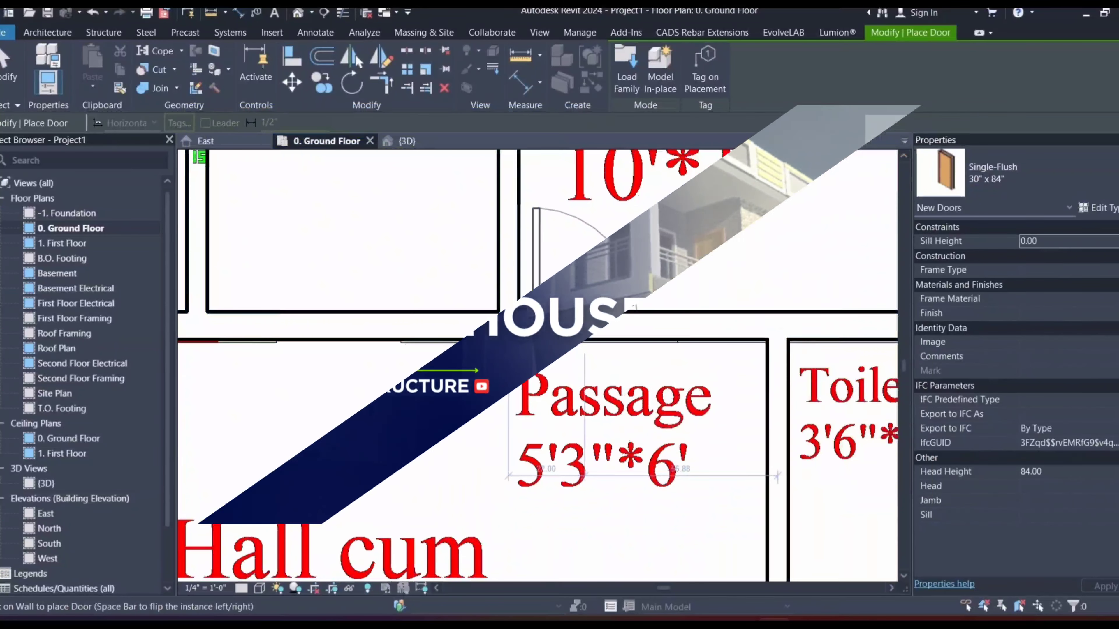
pyautogui.scroll(-4, 588, 289)
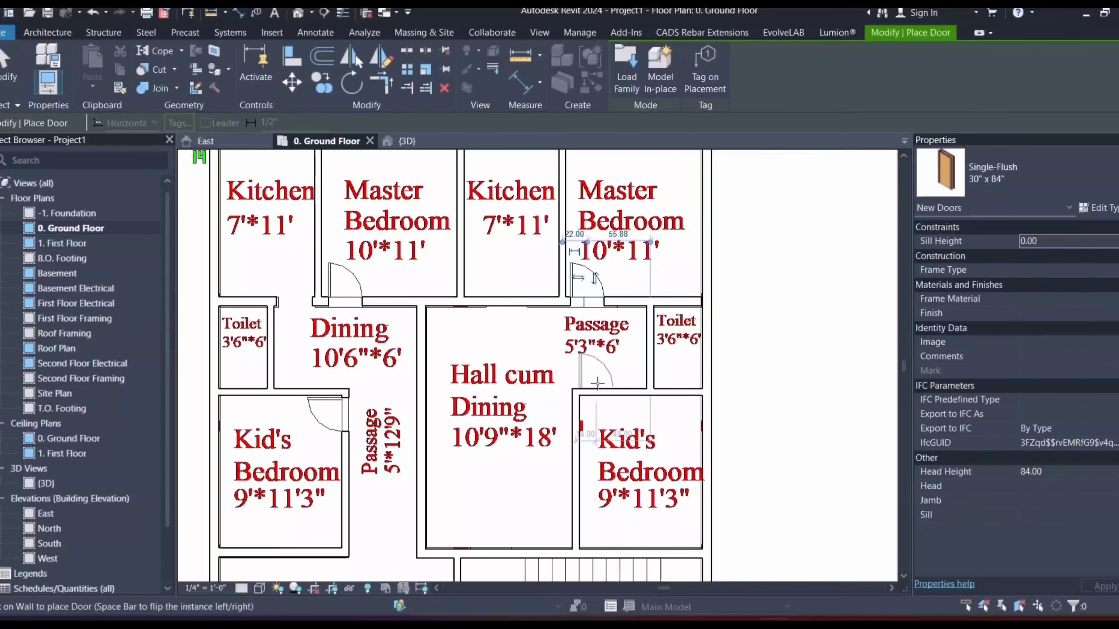
pyautogui.scroll(-3, 597, 383)
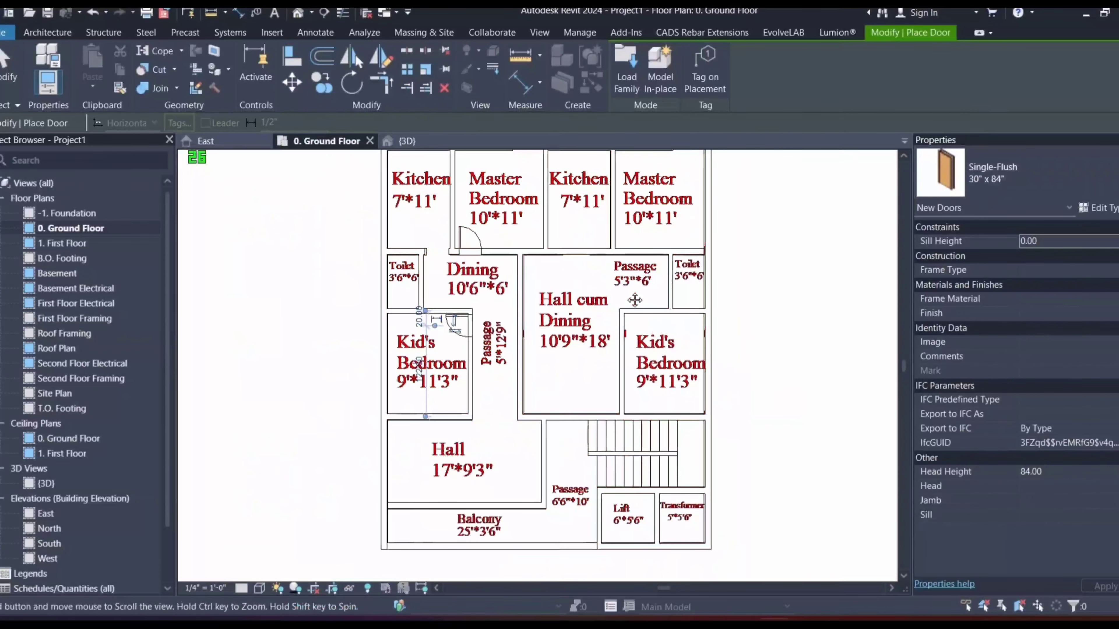
pyautogui.moveTo(635, 300); pyautogui.dragTo(599, 308, button='middle')
pyautogui.scroll(2, 599, 303)
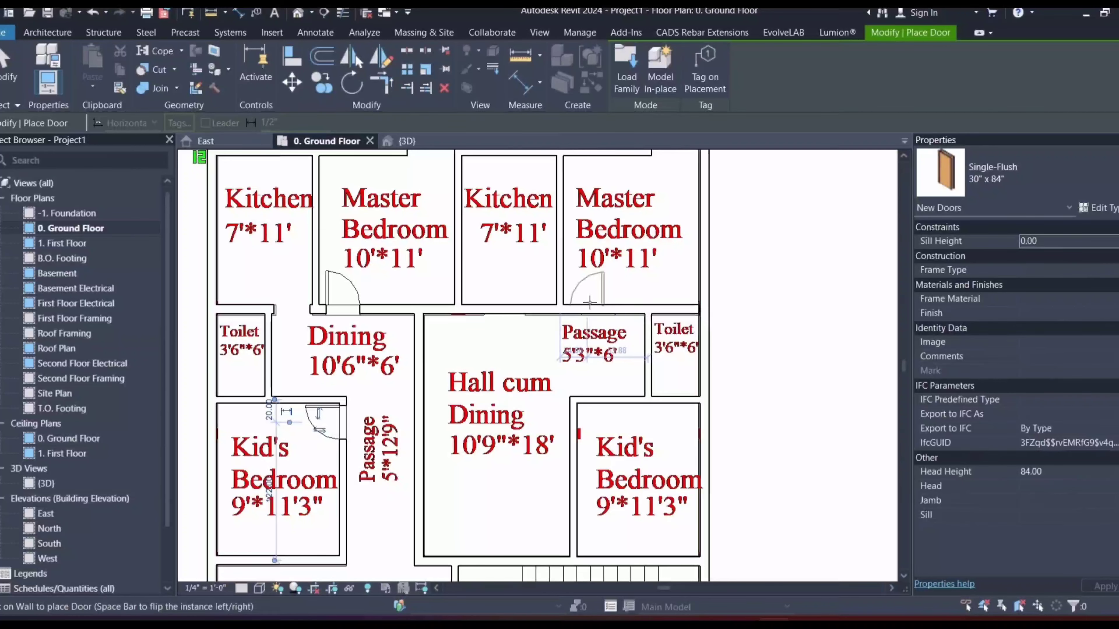
pyautogui.scroll(2, 588, 303)
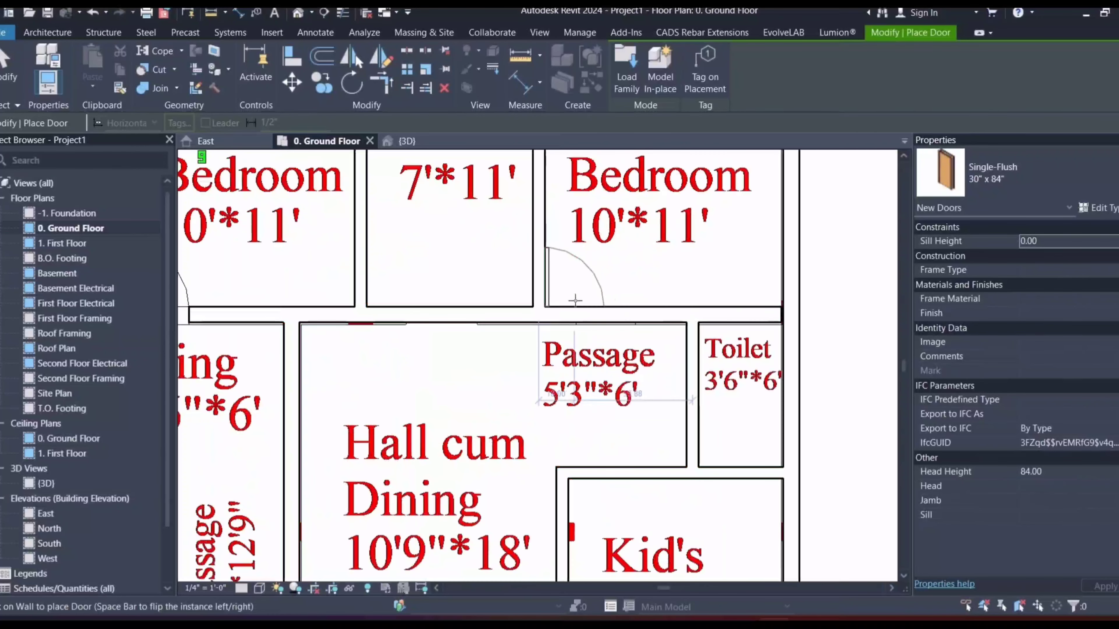
pyautogui.scroll(2, 578, 300)
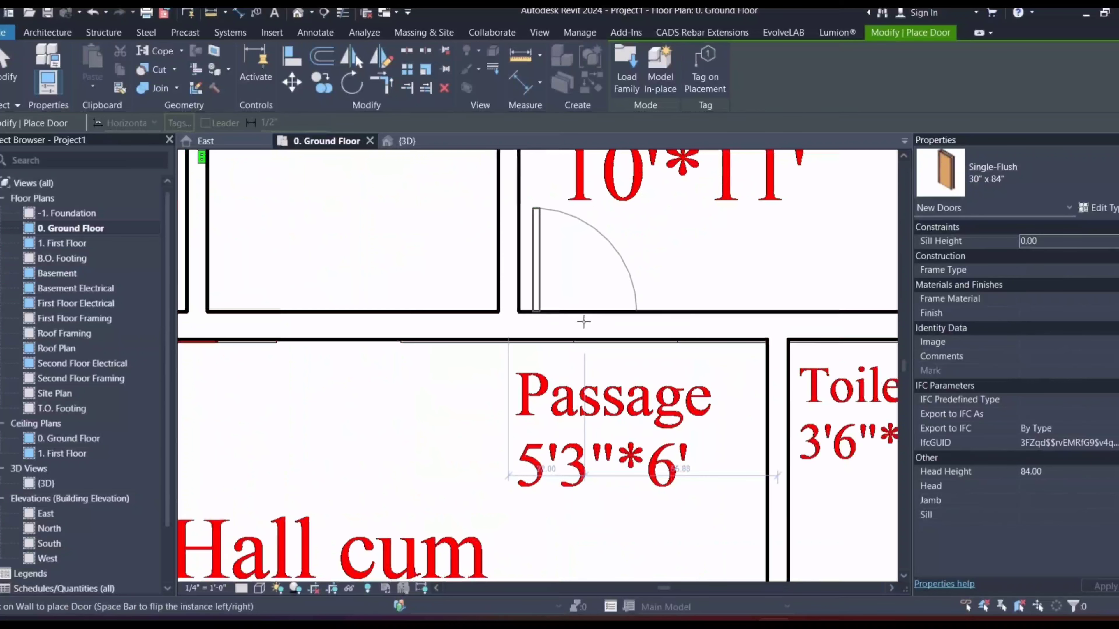
pyautogui.scroll(-3, 585, 293)
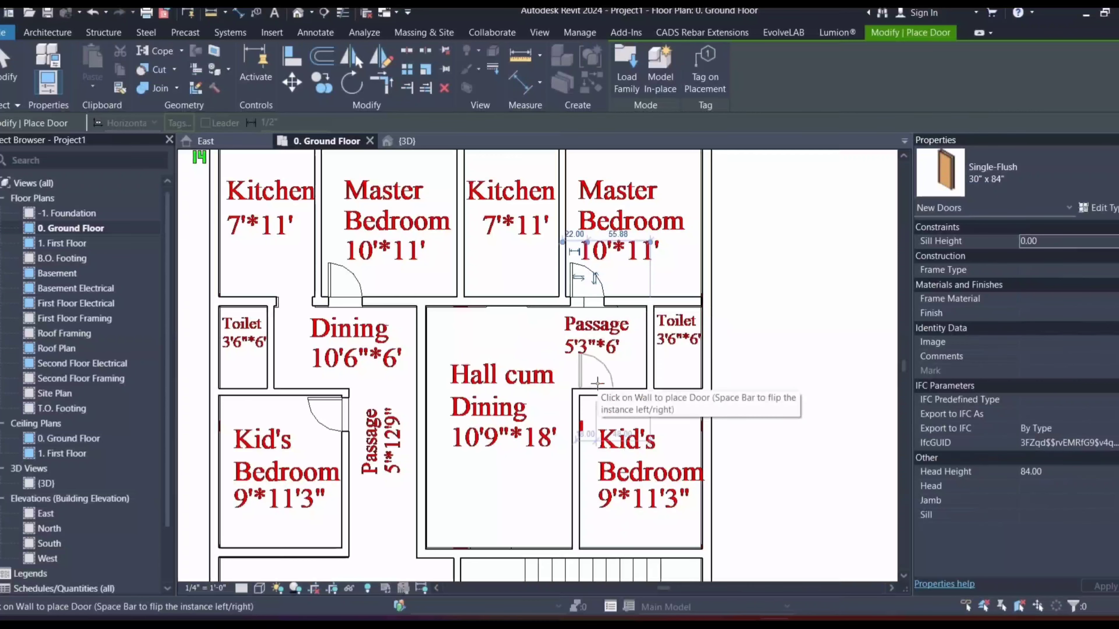
# Step: Place a Single-Flush 30" x 84" door in the right Kid's Bedroom's upper wall near the Hall cum Dining corner, swinging into the bedroom
pyautogui.scroll(-2, 592, 366)
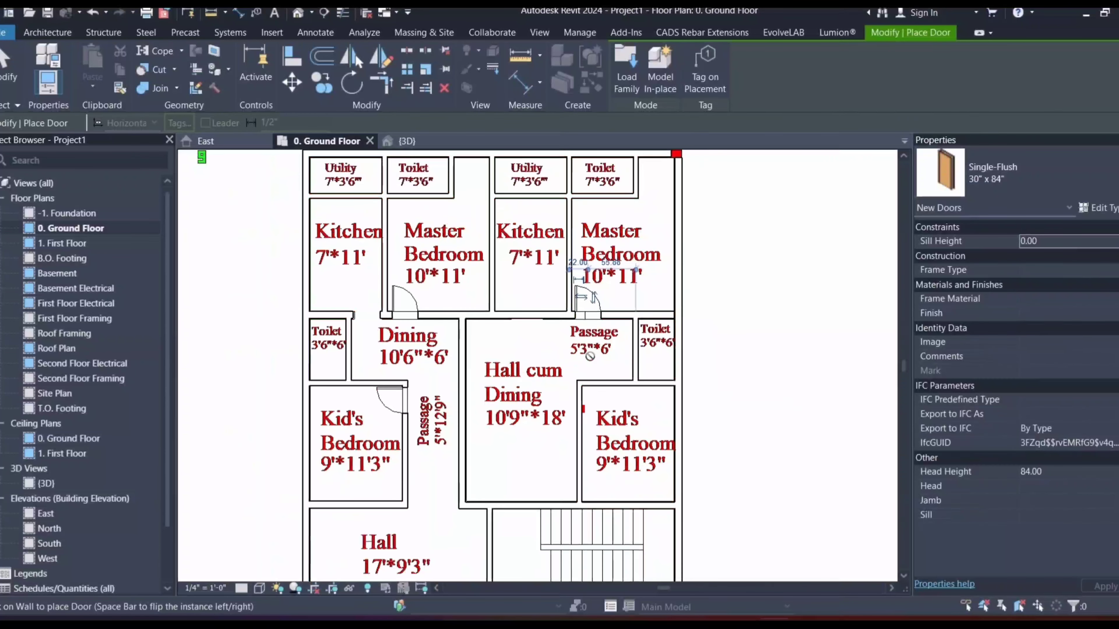
pyautogui.moveTo(600, 397); pyautogui.dragTo(579, 370, button='middle')
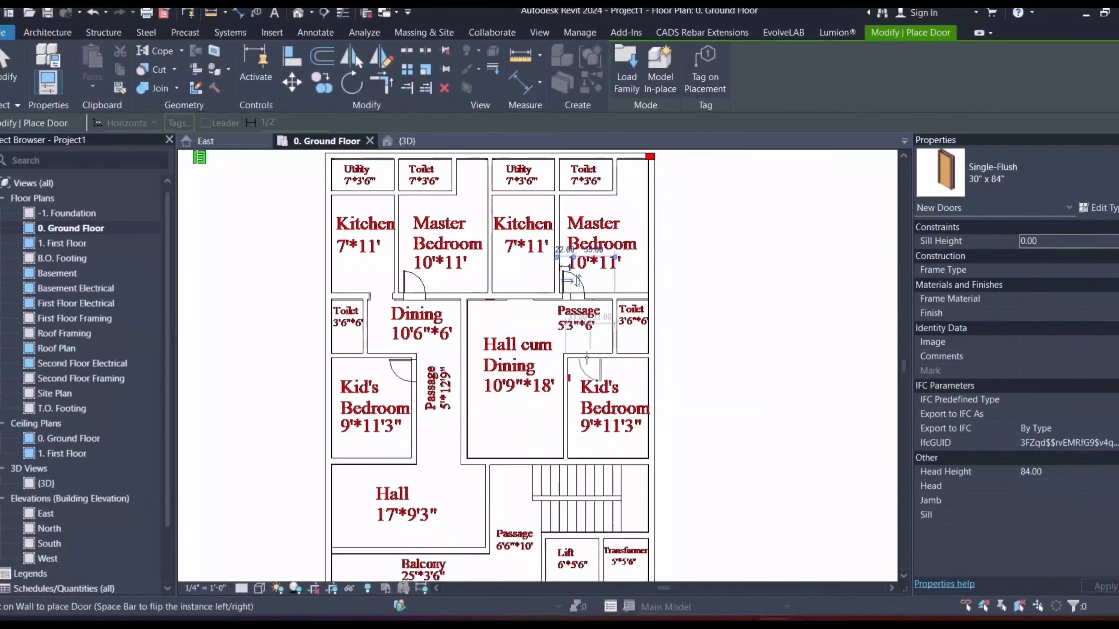
pyautogui.scroll(3, 587, 358)
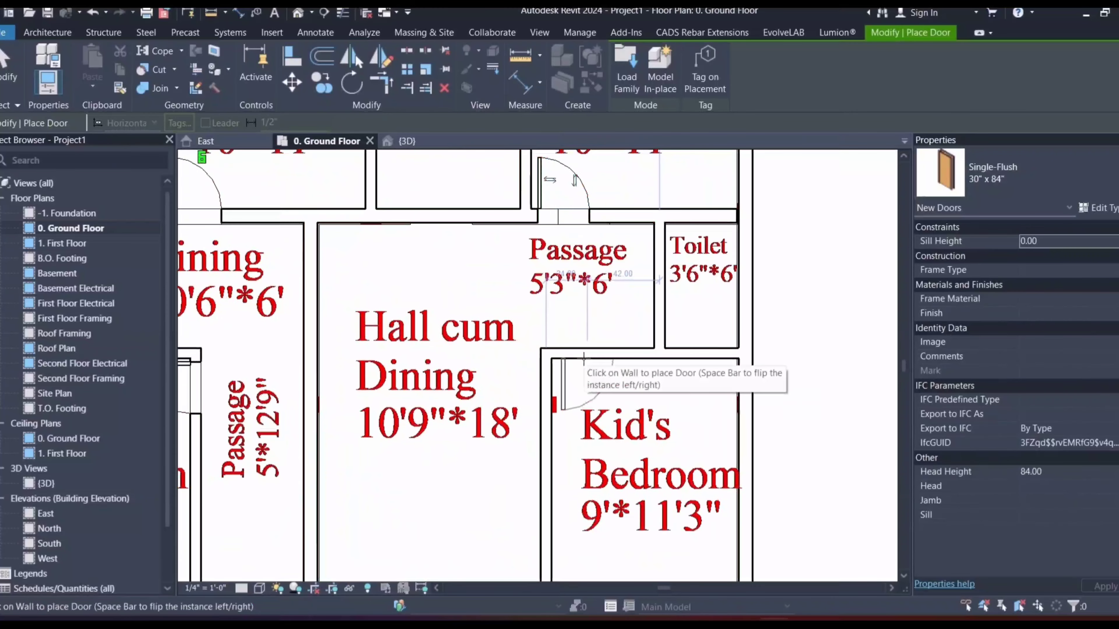
pyautogui.scroll(2, 584, 357)
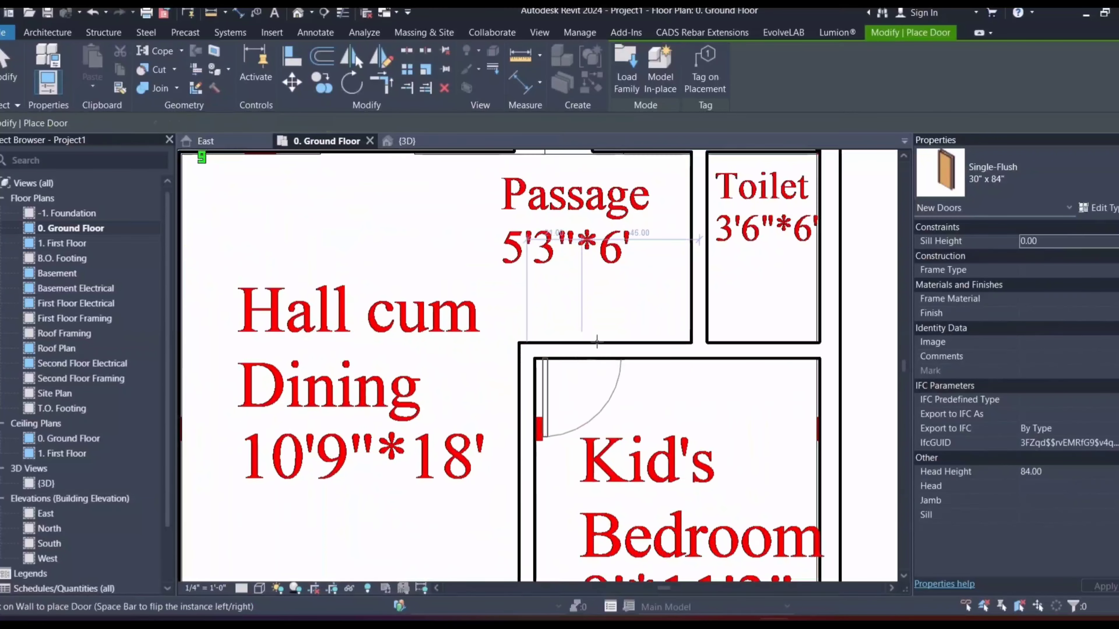
pyautogui.scroll(-5, 597, 341)
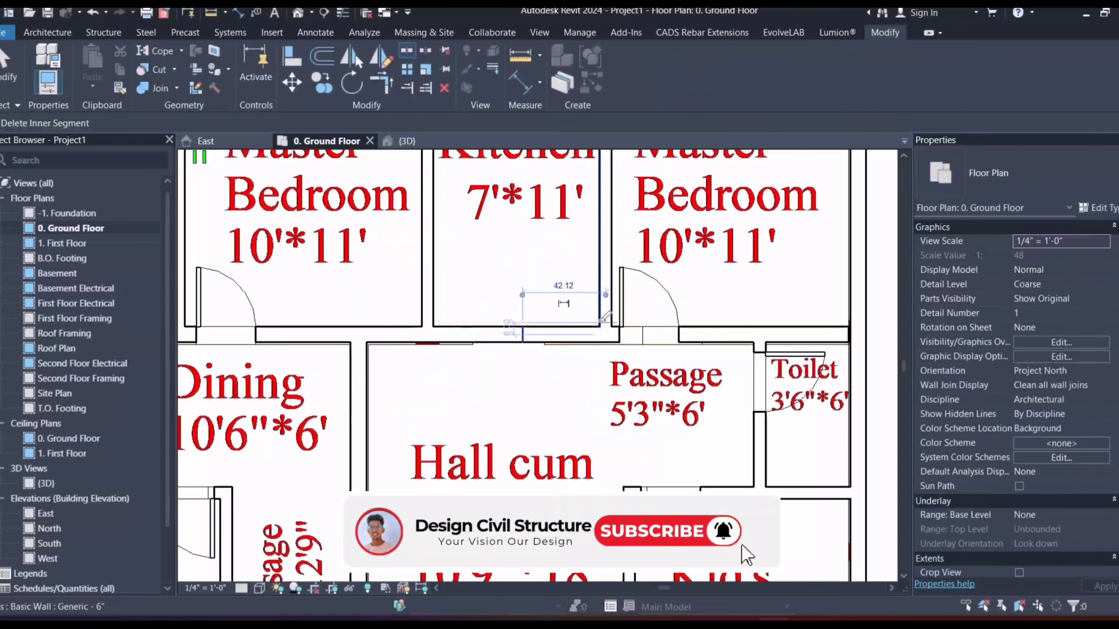
# Step: Split the 9" wall below the right Kitchen at the Master Bedroom side and delete the 36" segment to open it to Hall cum Dining
pyautogui.scroll(5, 600, 319)
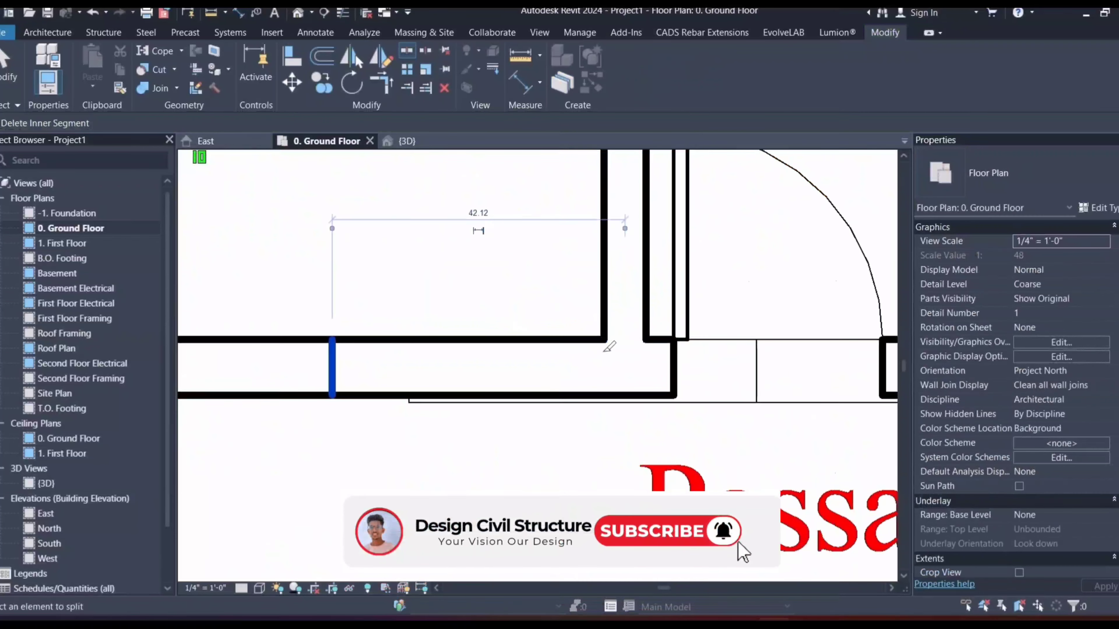
pyautogui.click(605, 368)
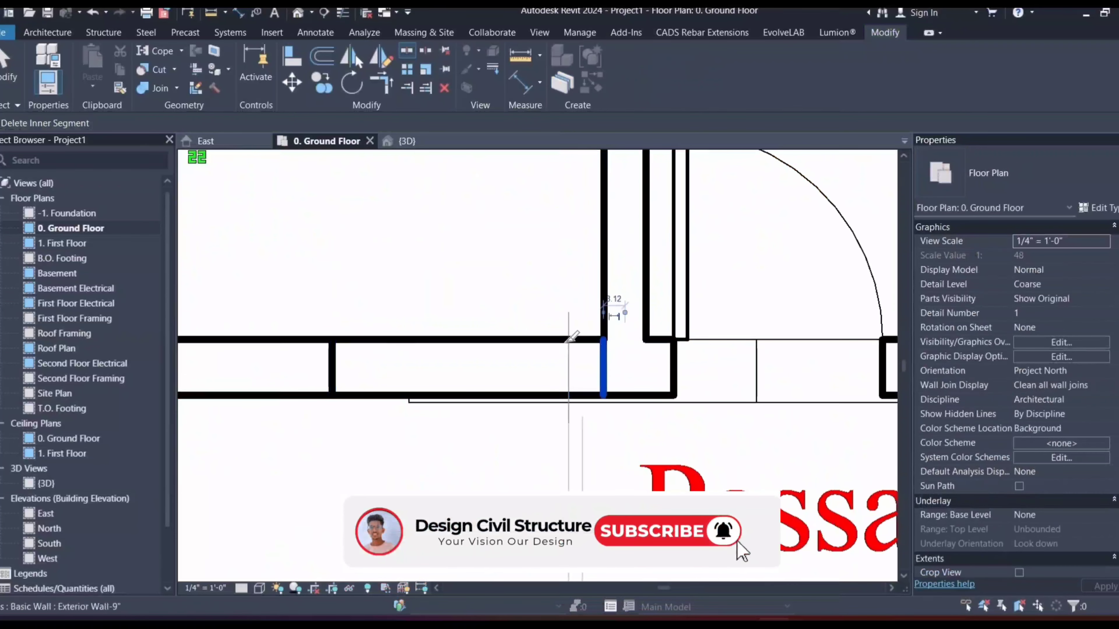
pyautogui.press('Escape')
pyautogui.click(536, 364)
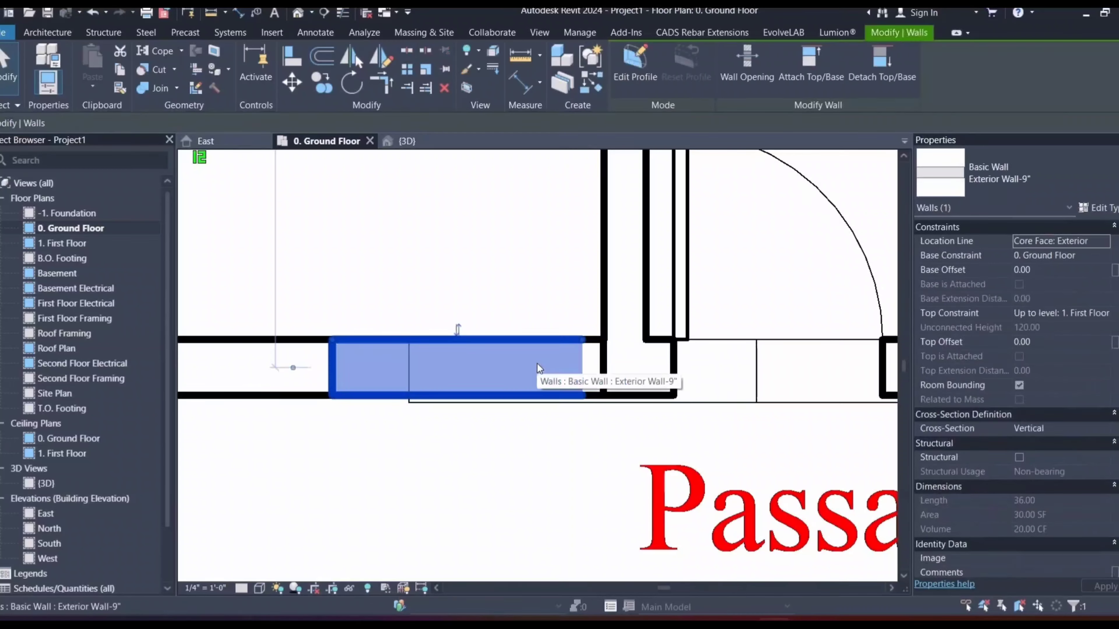
pyautogui.press('Delete')
pyautogui.scroll(-6, 489, 368)
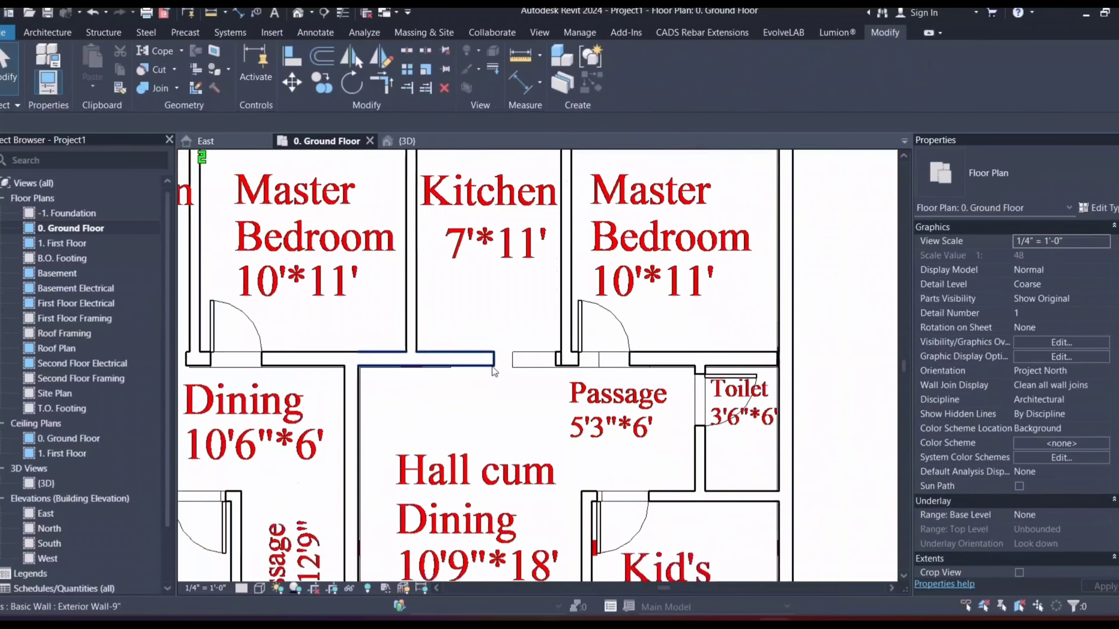
pyautogui.scroll(-1, 494, 372)
pyautogui.scroll(4, 492, 369)
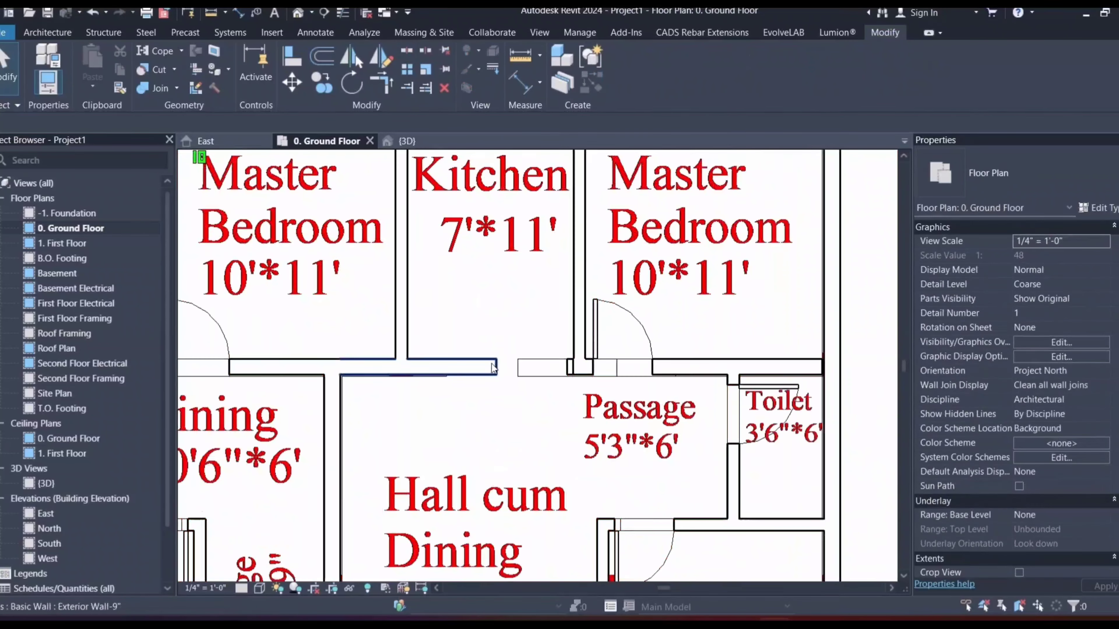
# Step: Fit the right Kitchen's opening to the plan by shortening the left 9" wall and stretching the 3" stub beside the Master Bedroom
pyautogui.click(492, 367)
pyautogui.scroll(5, 493, 366)
pyautogui.moveTo(495, 347); pyautogui.dragTo(396, 348)
pyautogui.click(641, 352)
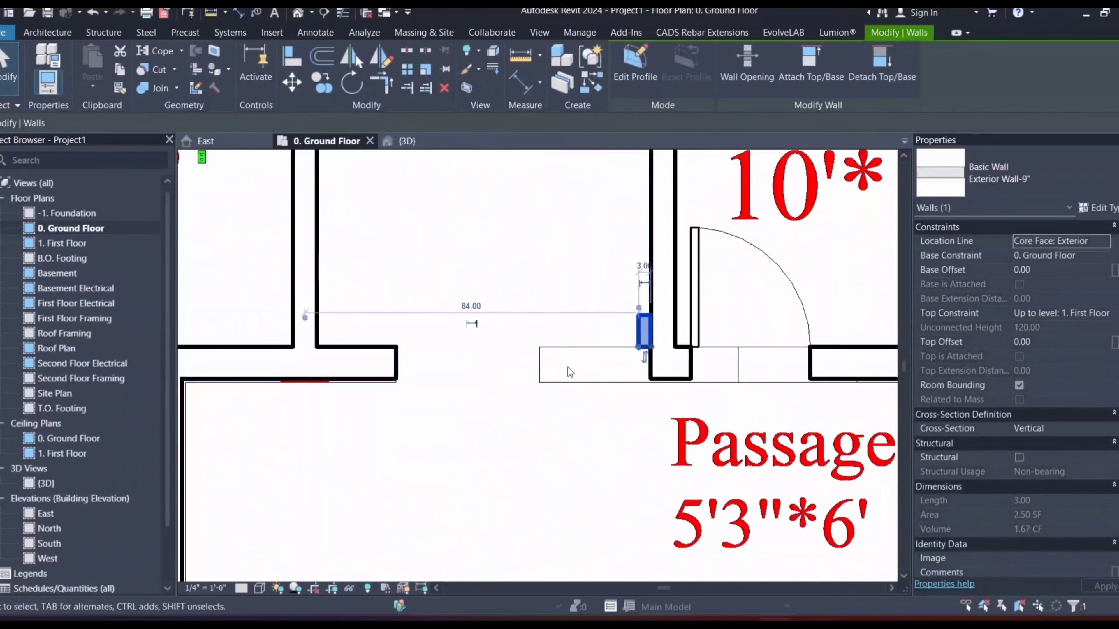
pyautogui.hotkey('ctrl', 'z')
pyautogui.click(638, 356)
pyautogui.scroll(2, 636, 343)
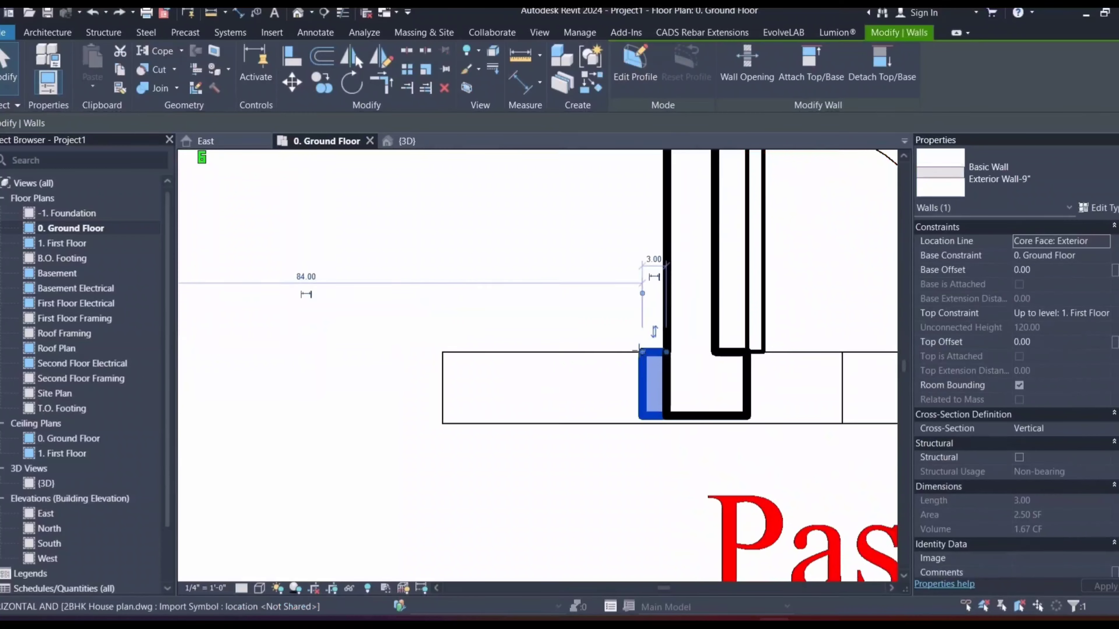
pyautogui.moveTo(643, 352); pyautogui.dragTo(443, 356)
pyautogui.click(440, 280)
pyautogui.scroll(-7, 442, 280)
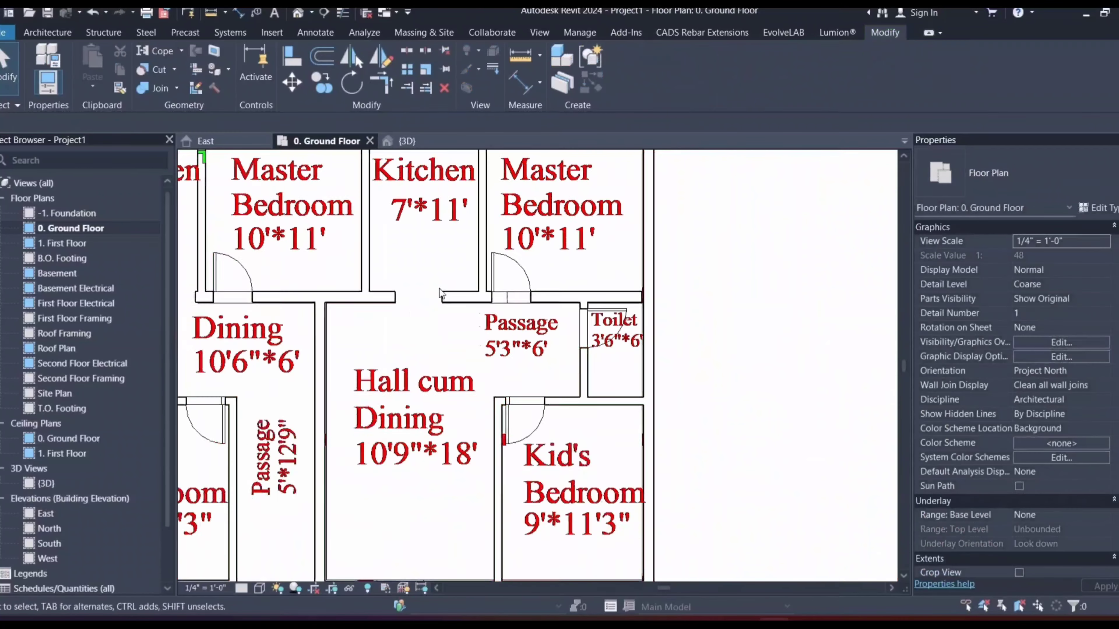
# Step: Adjust the 9" wall ends at the left Kitchen's opening, pulling the Master Bedroom-side stub back to the Kitchen wall face
pyautogui.moveTo(391, 316); pyautogui.dragTo(593, 344, button='middle')
pyautogui.scroll(5, 392, 330)
pyautogui.click(377, 341)
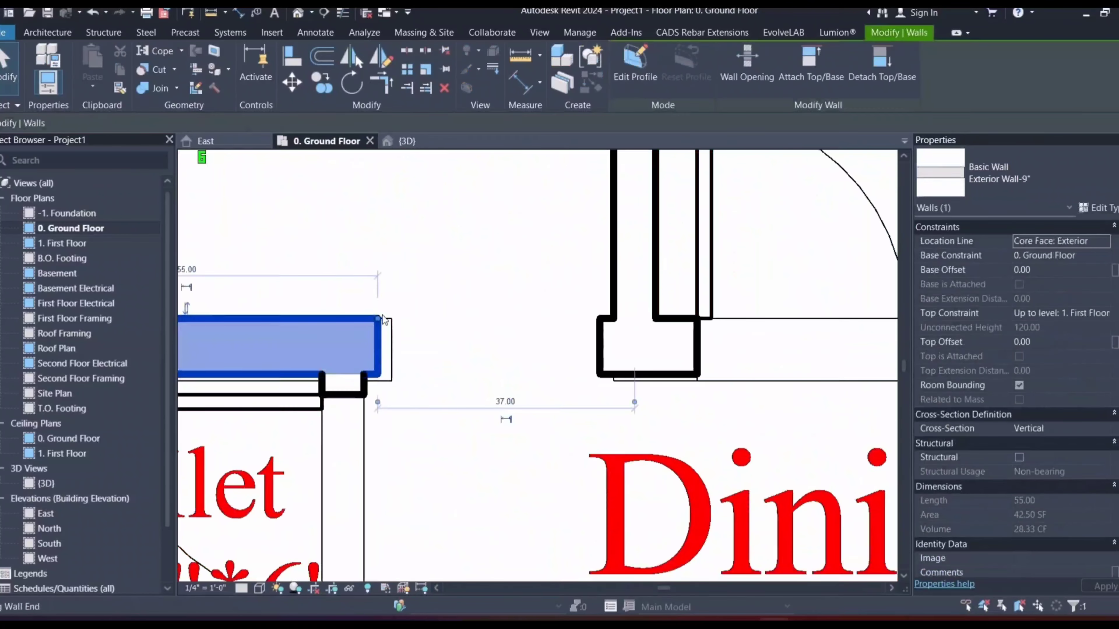
pyautogui.click(486, 342)
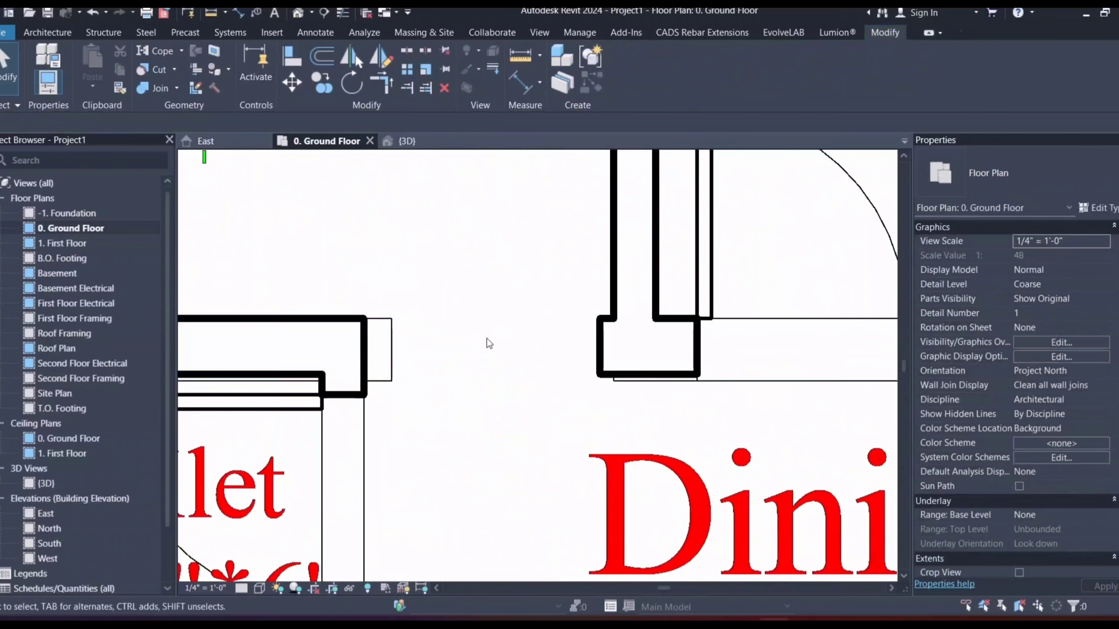
pyautogui.scroll(-4, 486, 337)
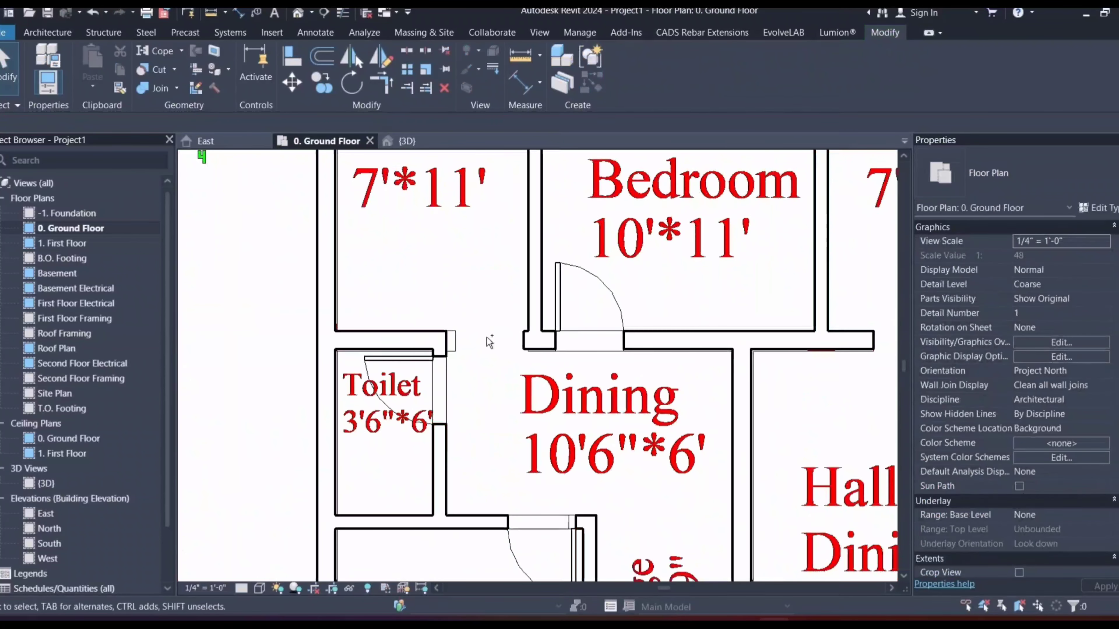
pyautogui.scroll(4, 487, 338)
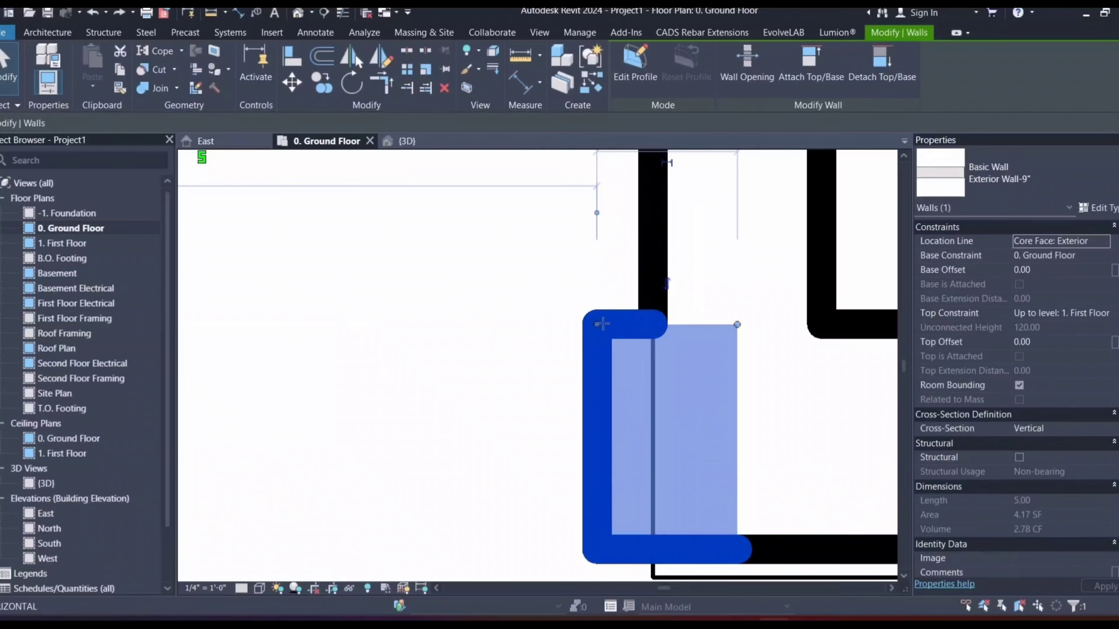
pyautogui.moveTo(602, 323); pyautogui.dragTo(652, 324)
pyautogui.click(480, 276)
pyautogui.scroll(-10, 479, 275)
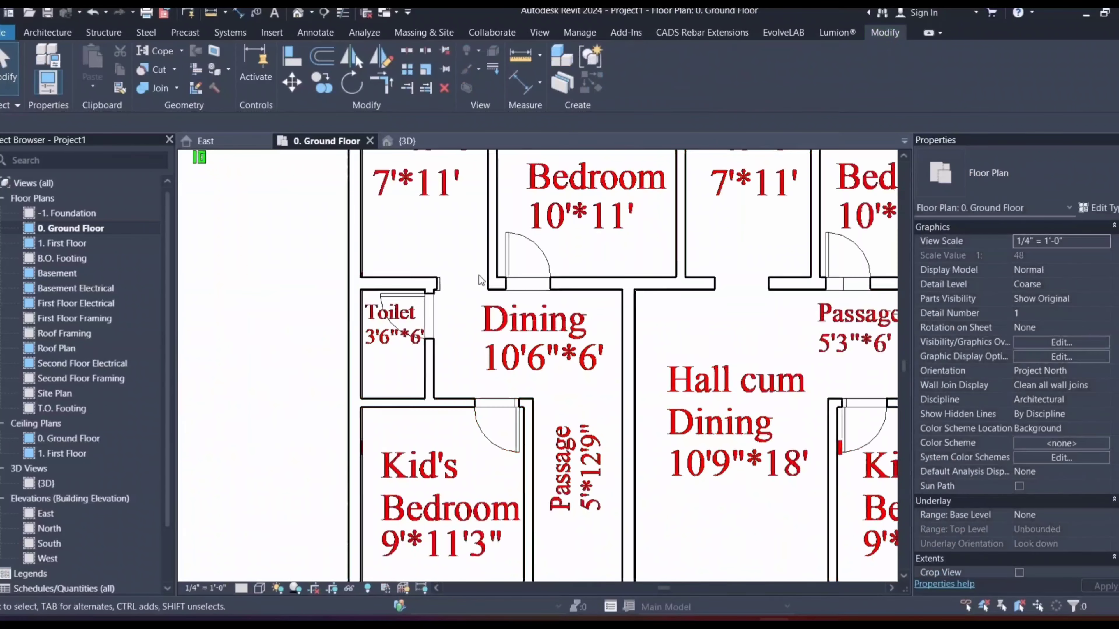
pyautogui.scroll(-6, 479, 275)
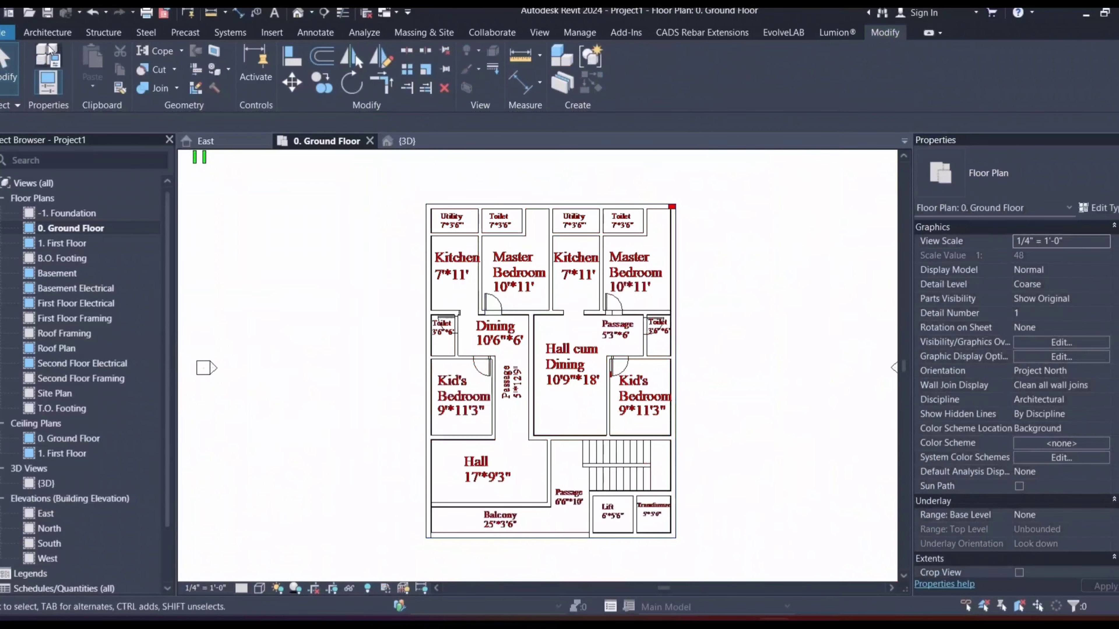
# Step: Place a Single-Raised Panel with Sidelights 30" x 80" door in the Hall cum Dining's lower wall, about 31" from the Hall-Passage wall, swinging inward
pyautogui.press('d')
pyautogui.press('r')
pyautogui.scroll(4, 555, 489)
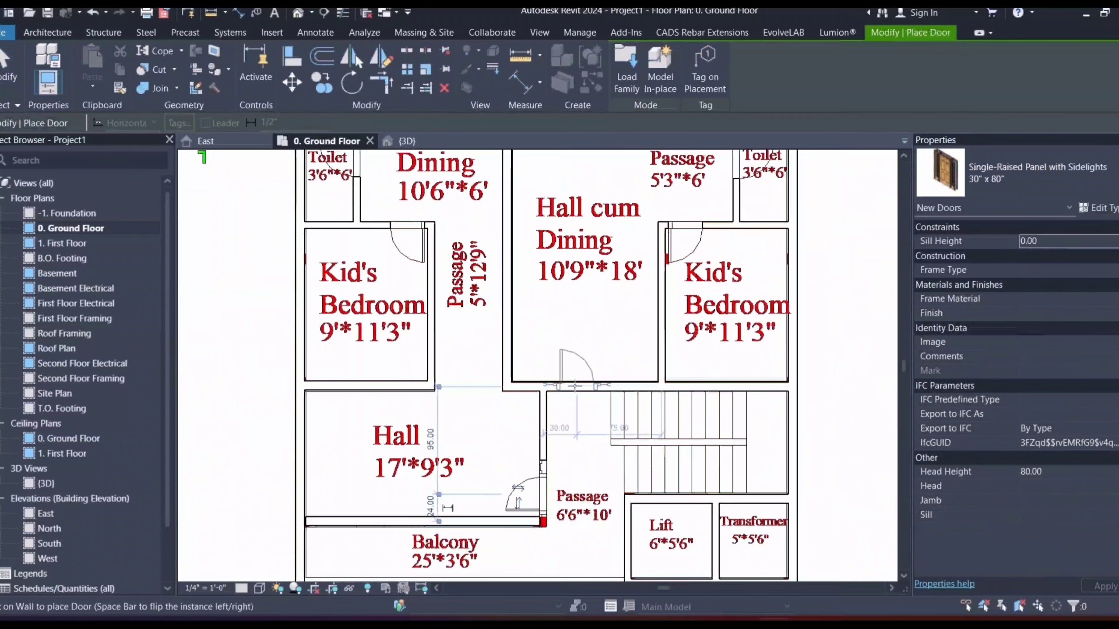
pyautogui.scroll(3, 582, 385)
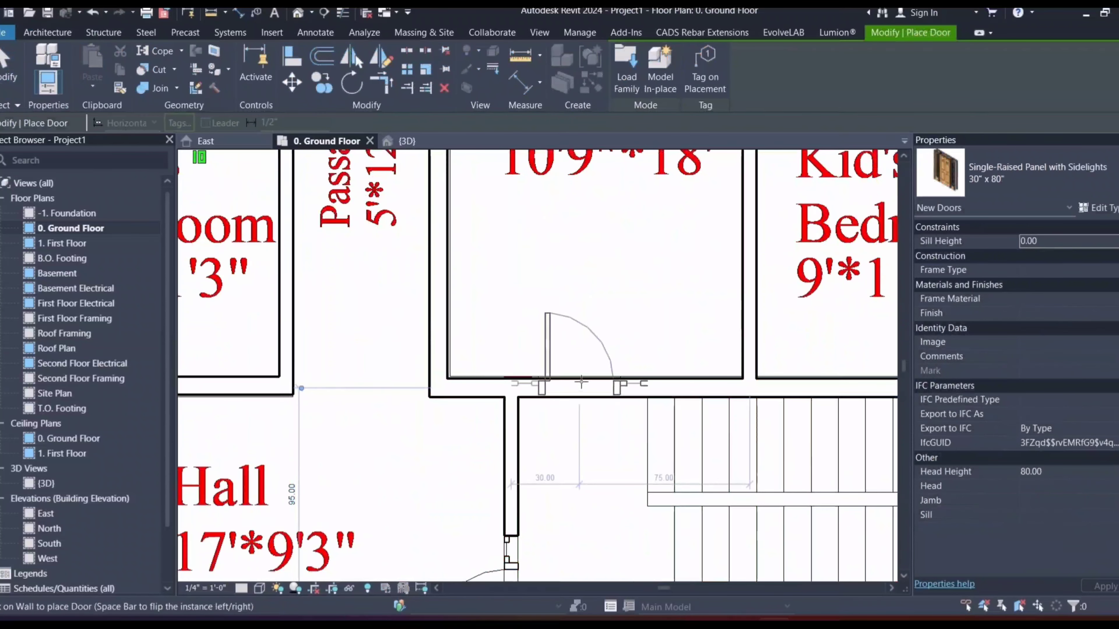
pyautogui.click(542, 376)
pyautogui.scroll(-7, 541, 375)
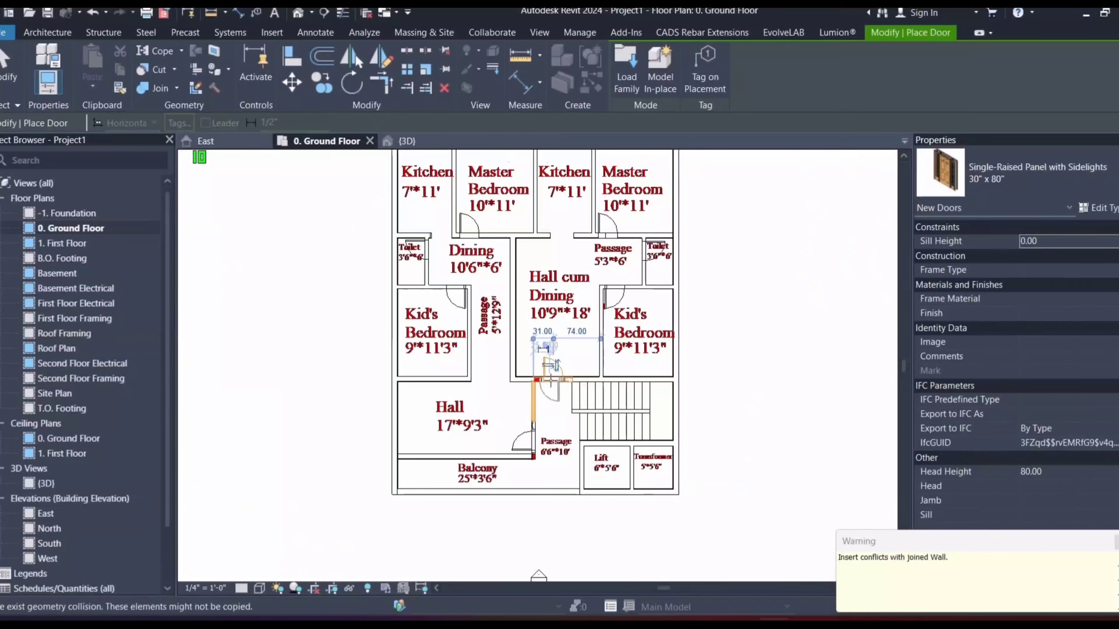
pyautogui.scroll(5, 550, 381)
pyautogui.press('Escape')
# Step: Move the Hall cum Dining's entrance door along its wall toward the staircase, away from the Hall-Passage wall junction
pyautogui.click(543, 378)
pyautogui.scroll(5, 545, 375)
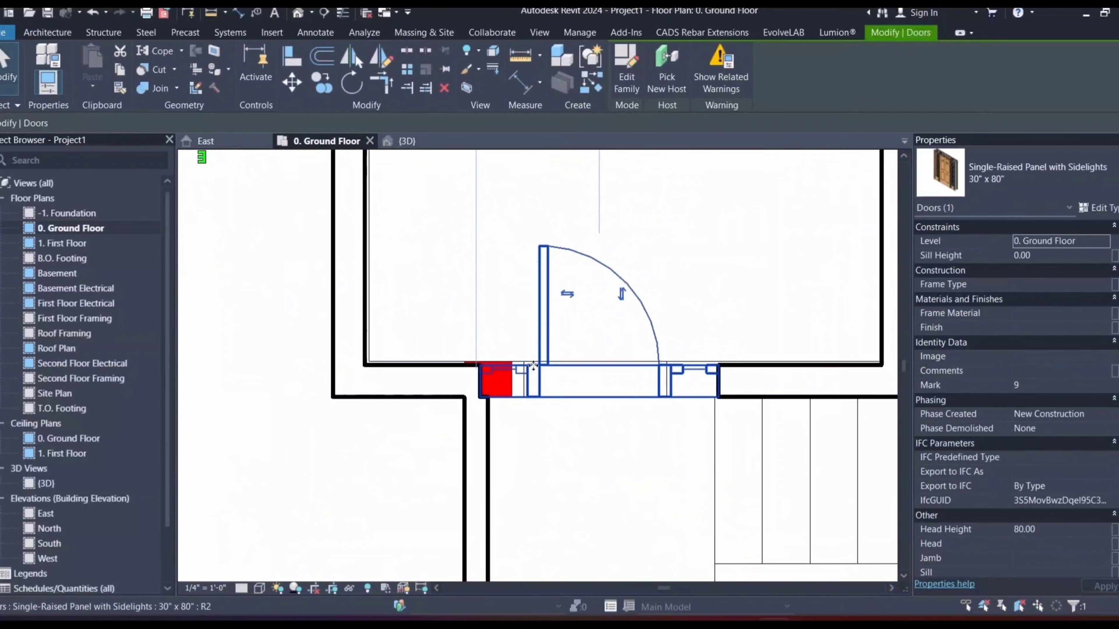
pyautogui.moveTo(533, 366); pyautogui.dragTo(546, 446)
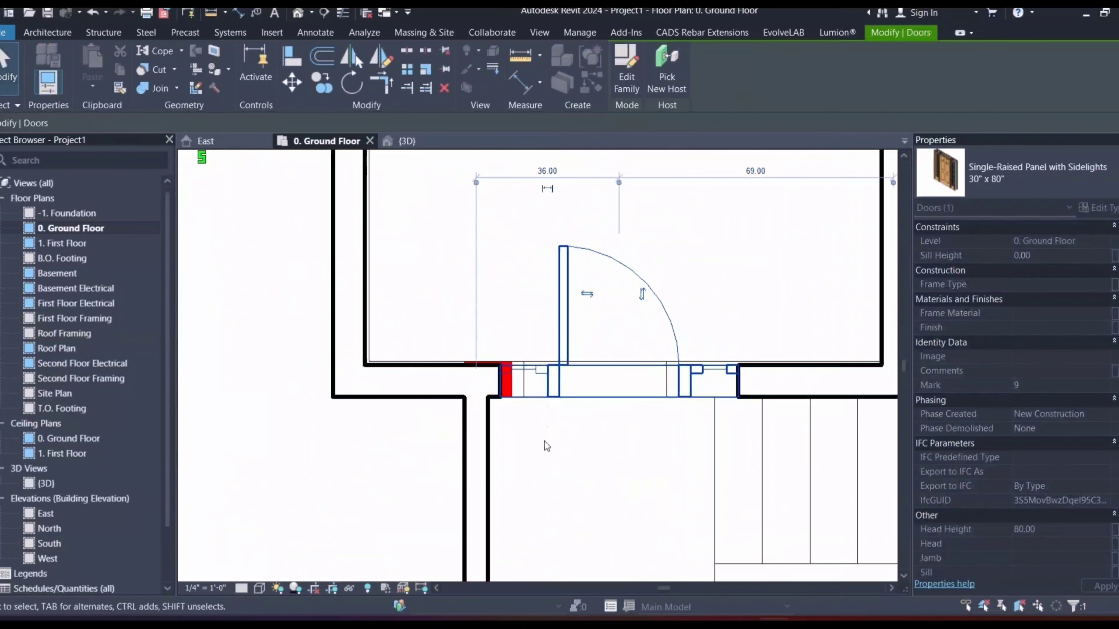
pyautogui.click(544, 441)
pyautogui.scroll(-4, 536, 425)
pyautogui.scroll(4, 543, 408)
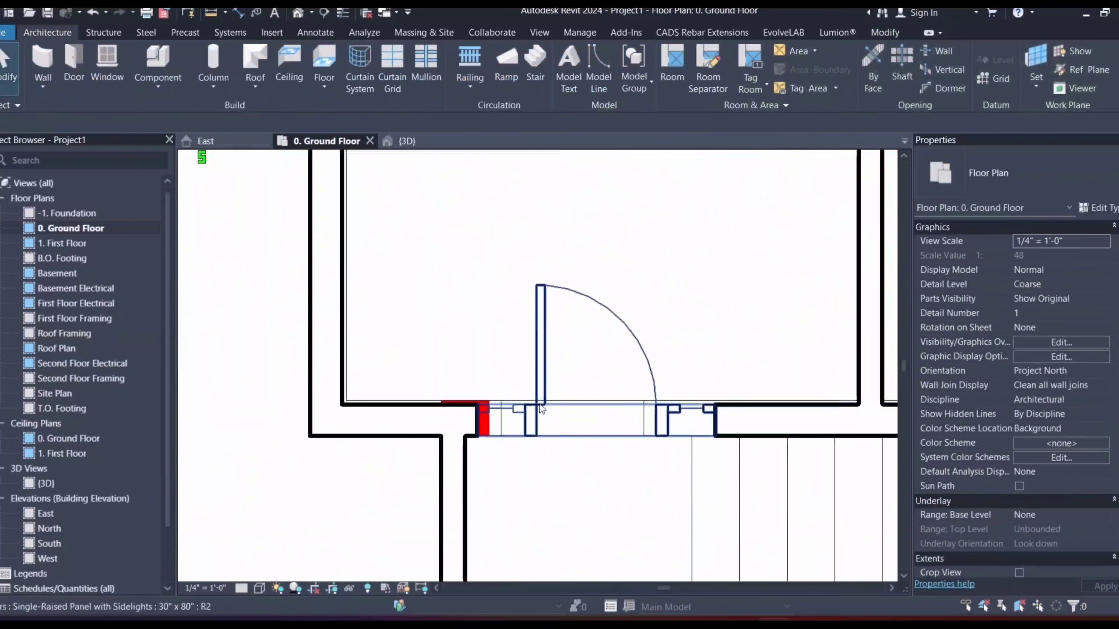
pyautogui.click(541, 407)
pyautogui.moveTo(541, 408); pyautogui.dragTo(556, 406)
pyautogui.click(527, 475)
pyautogui.scroll(-3, 558, 423)
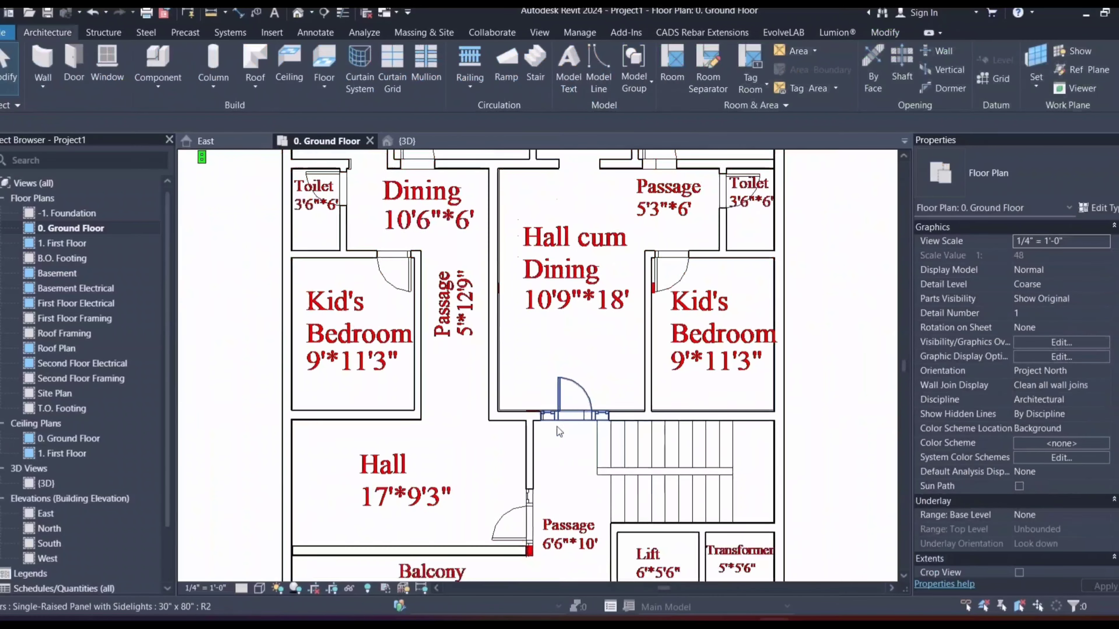
pyautogui.scroll(-1, 558, 432)
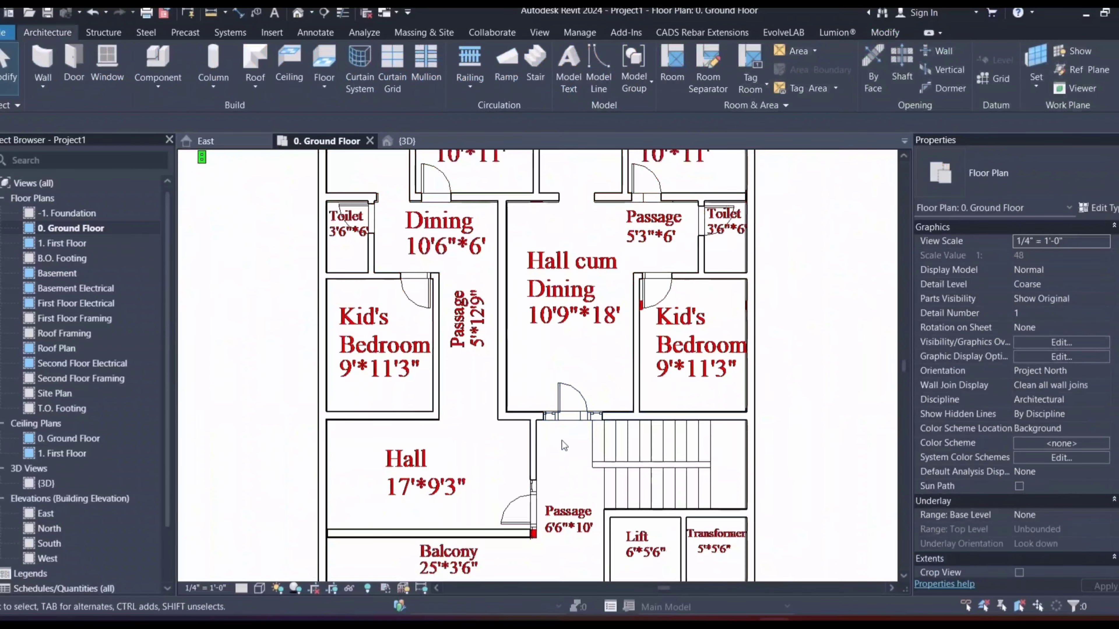
# Step: Move the Hall's entrance door along the Passage wall away from the Balcony corner and inspect both entrance doors in 3D
pyautogui.click(406, 141)
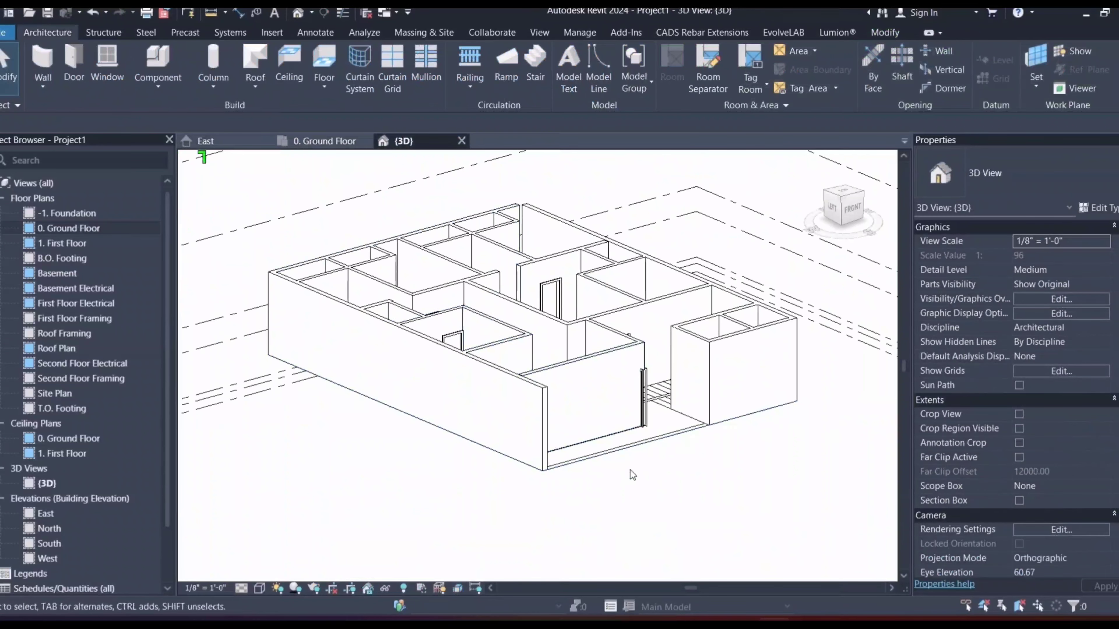
pyautogui.keyDown('shift'); pyautogui.moveTo(632, 475); pyautogui.dragTo(306, 201, button='middle'); pyautogui.keyUp('shift')
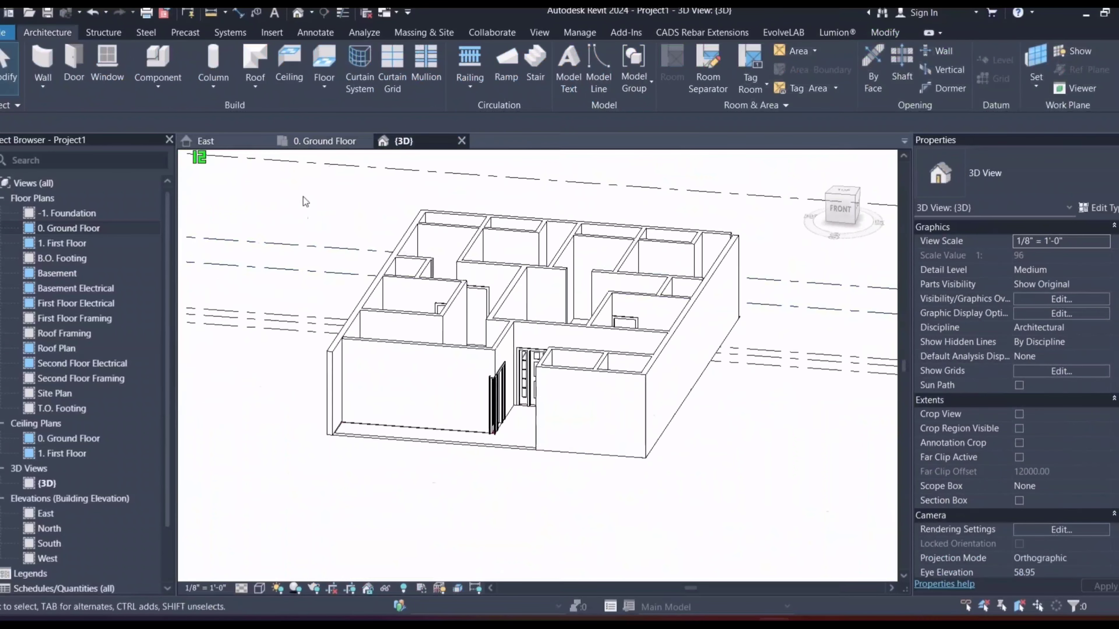
pyautogui.click(324, 141)
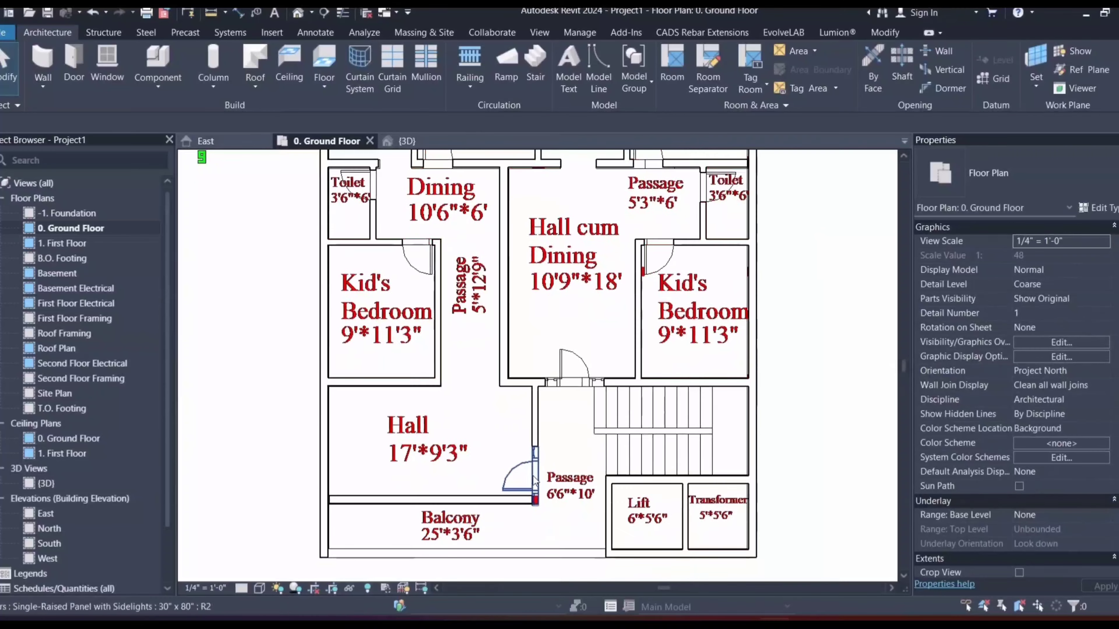
pyautogui.scroll(5, 534, 481)
pyautogui.click(535, 480)
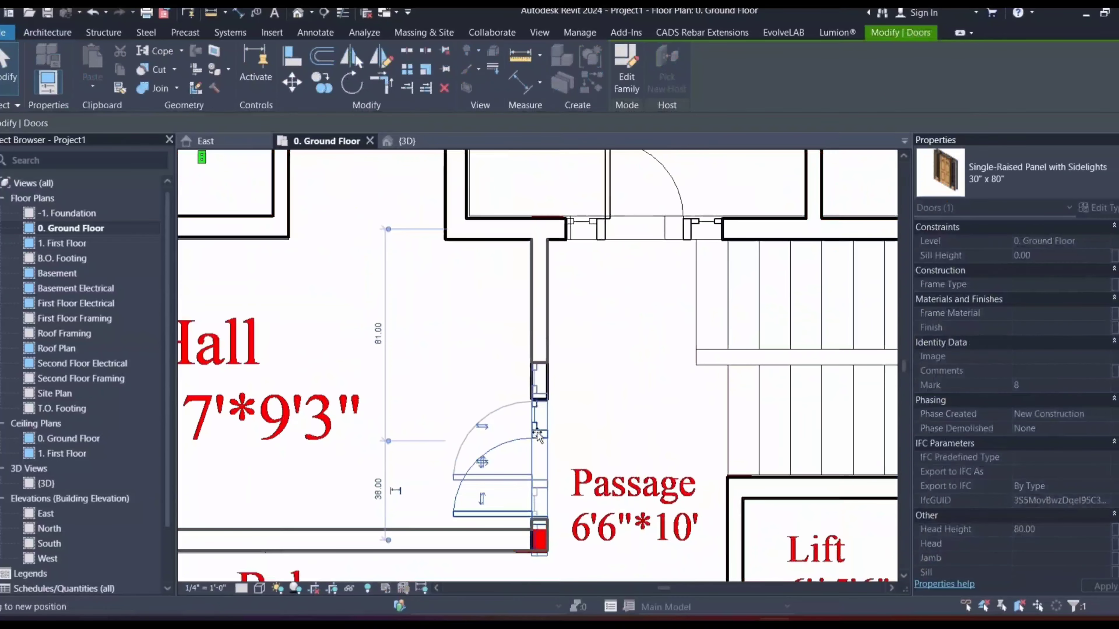
pyautogui.moveTo(537, 434); pyautogui.dragTo(537, 439)
pyautogui.click(439, 404)
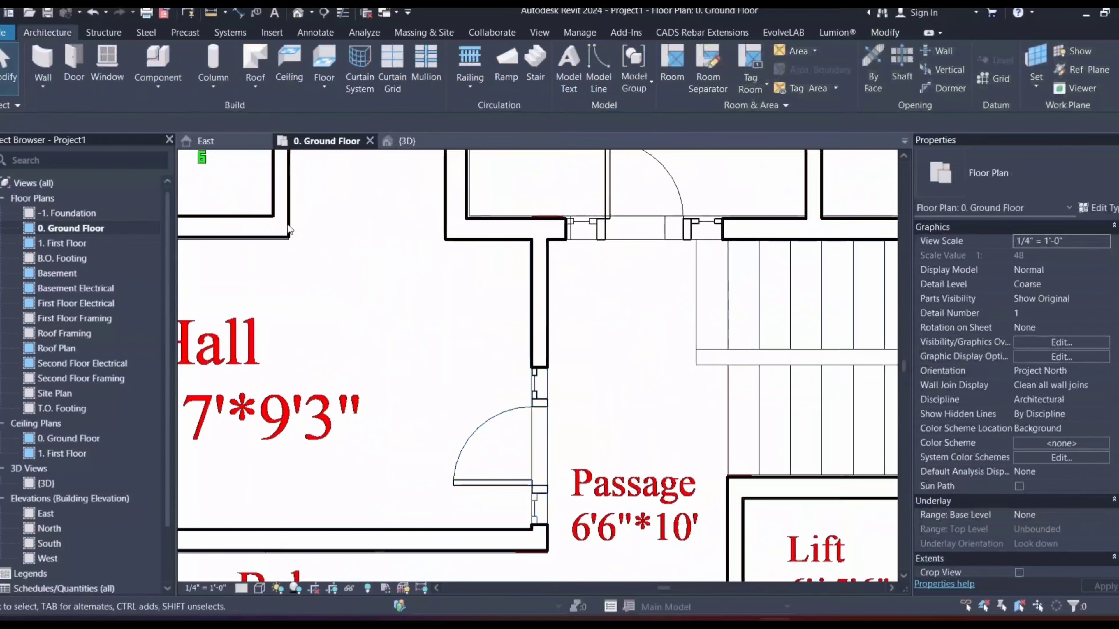
pyautogui.click(406, 141)
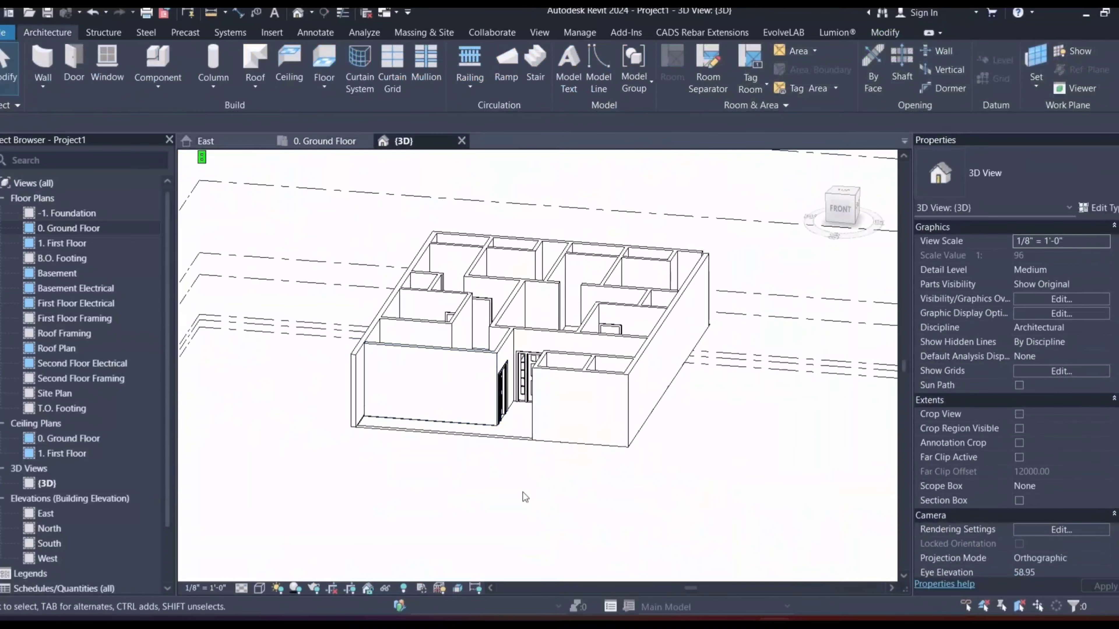
pyautogui.keyDown('shift'); pyautogui.moveTo(525, 497); pyautogui.dragTo(494, 468, button='middle'); pyautogui.keyUp('shift')
pyautogui.scroll(5, 431, 412)
pyautogui.scroll(-2, 493, 467)
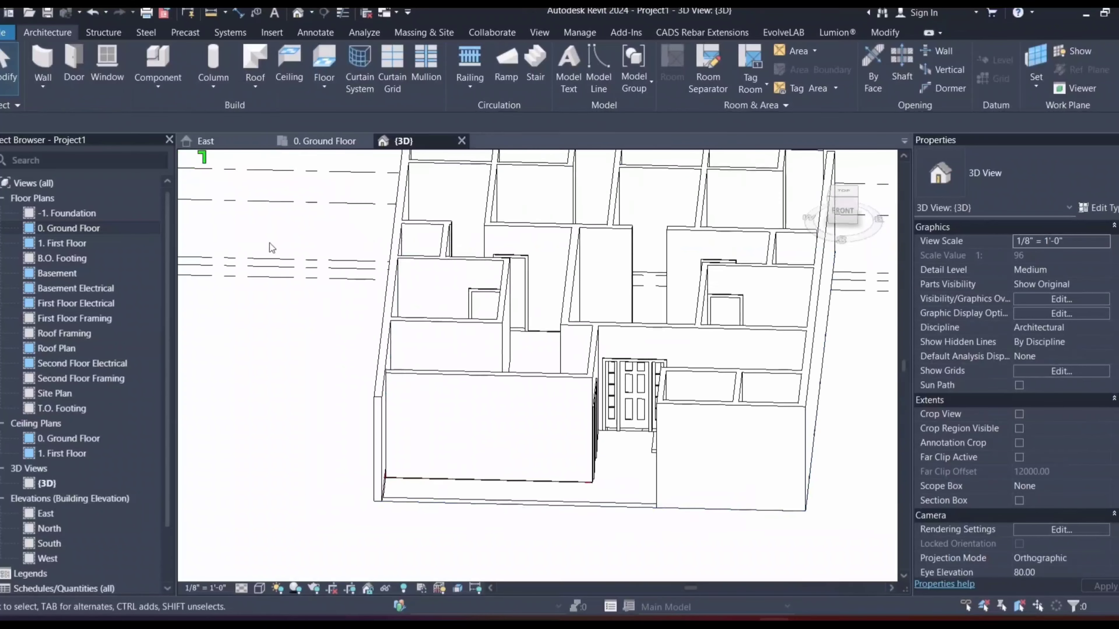
# Step: Define a Lift Door type in the Double-Glass 1 door family with a width of 36"
pyautogui.click(303, 148)
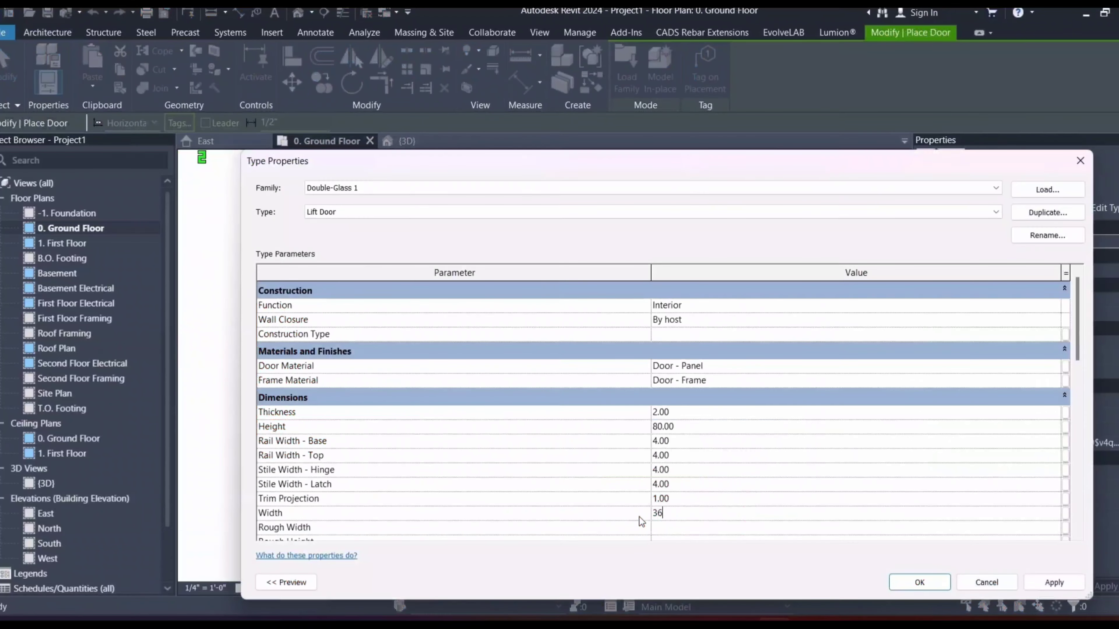
pyautogui.scroll(-6, 641, 522)
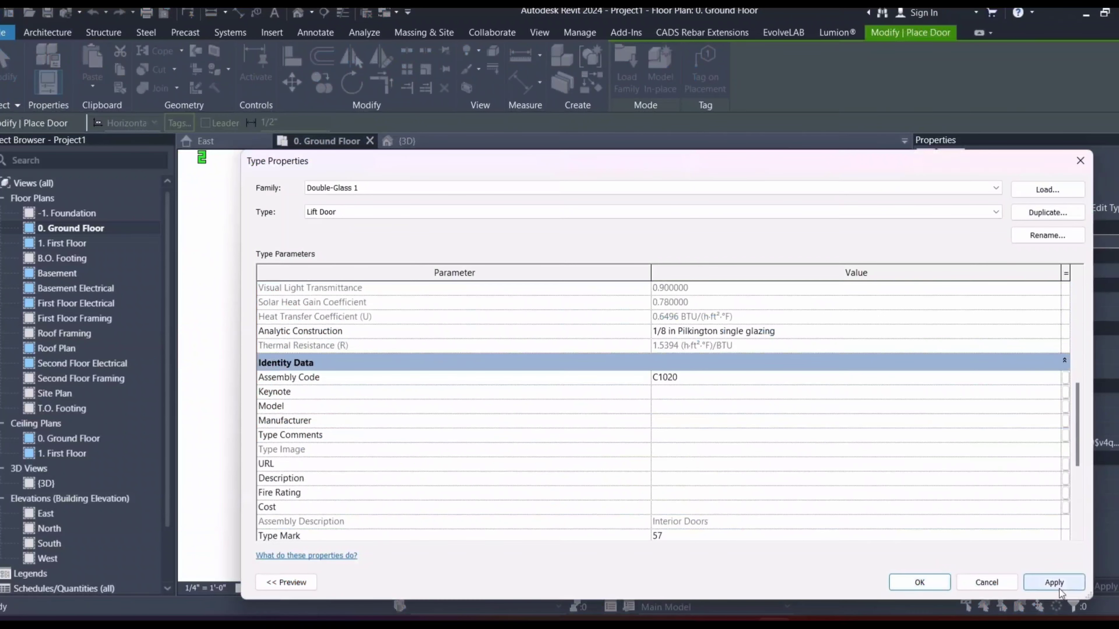
pyautogui.click(917, 583)
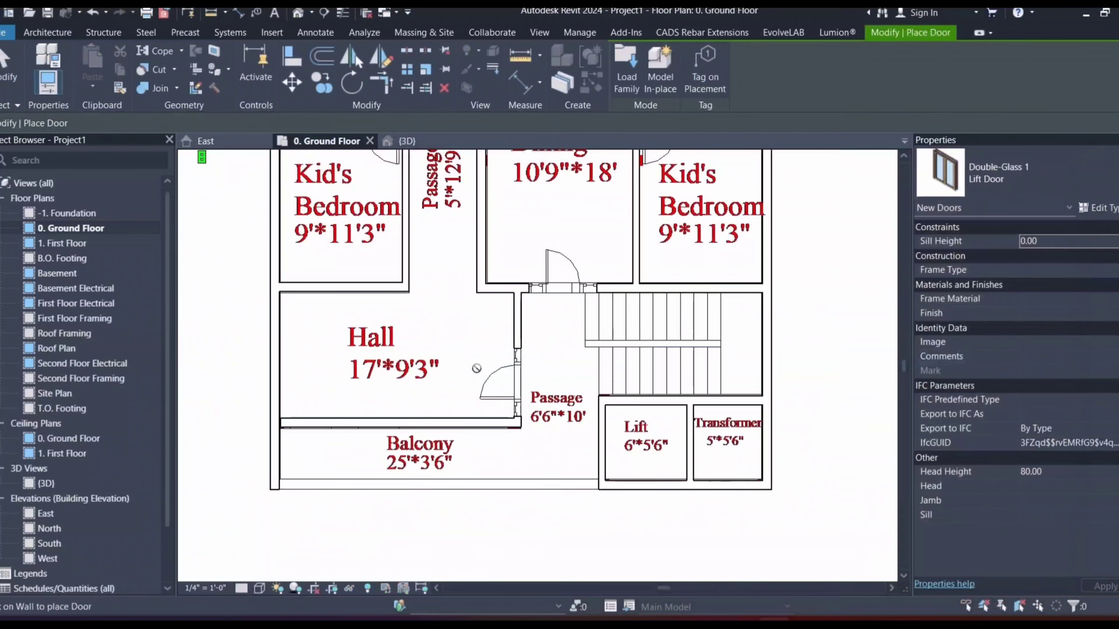
# Step: Place a Lift Door in the Lift's Passage-side wall, centred at 37.5" from each end and swinging inward, and inspect it in 3D
pyautogui.scroll(3, 602, 441)
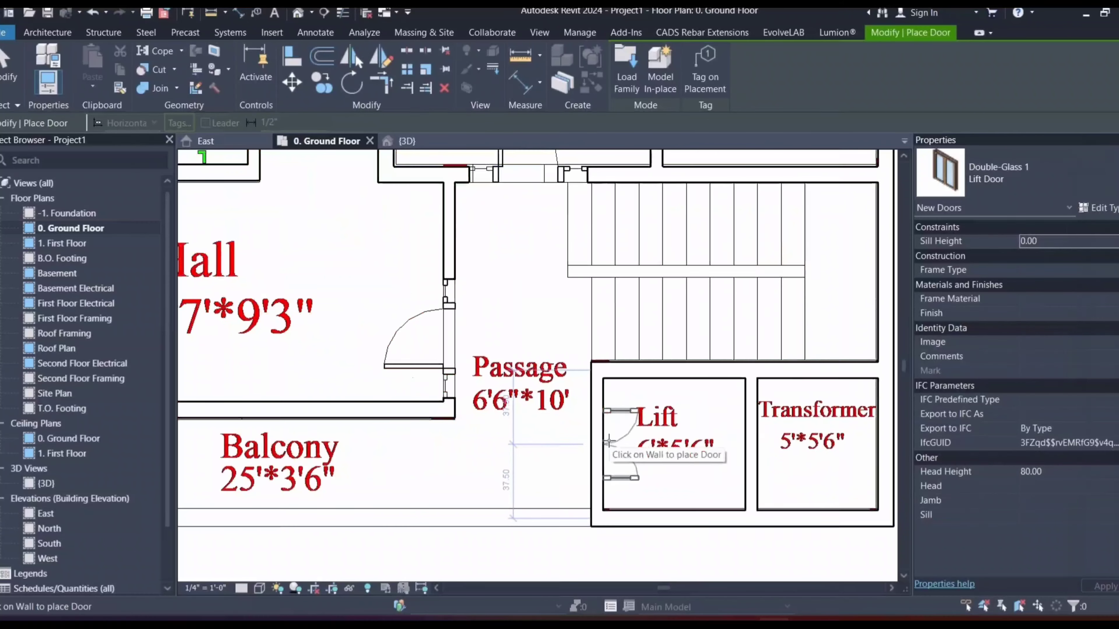
pyautogui.scroll(-2, 554, 438)
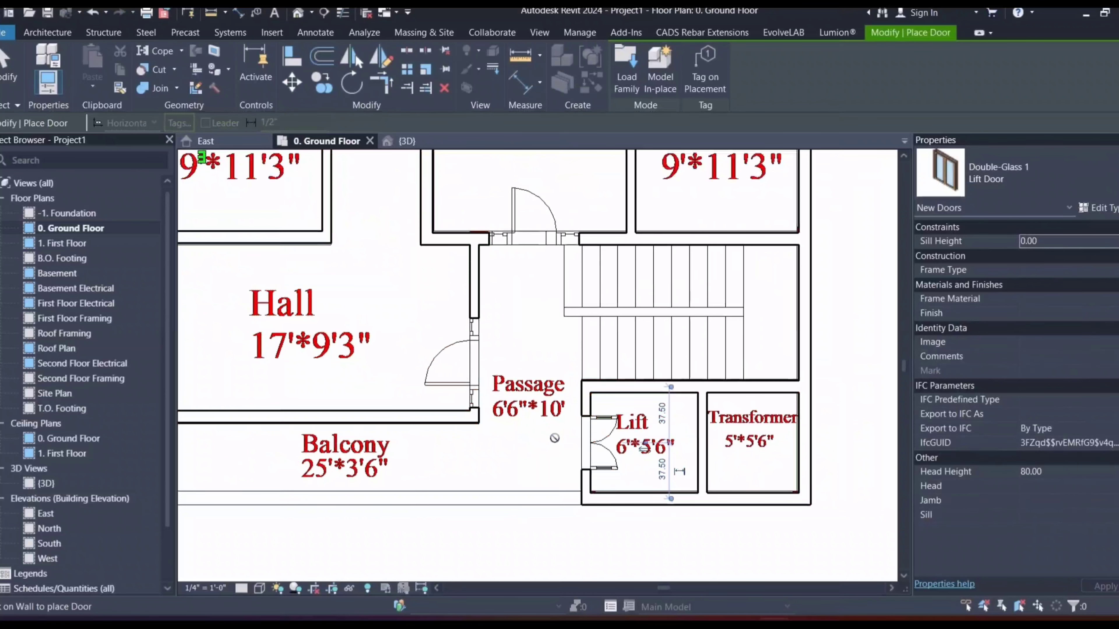
pyautogui.scroll(-1, 554, 438)
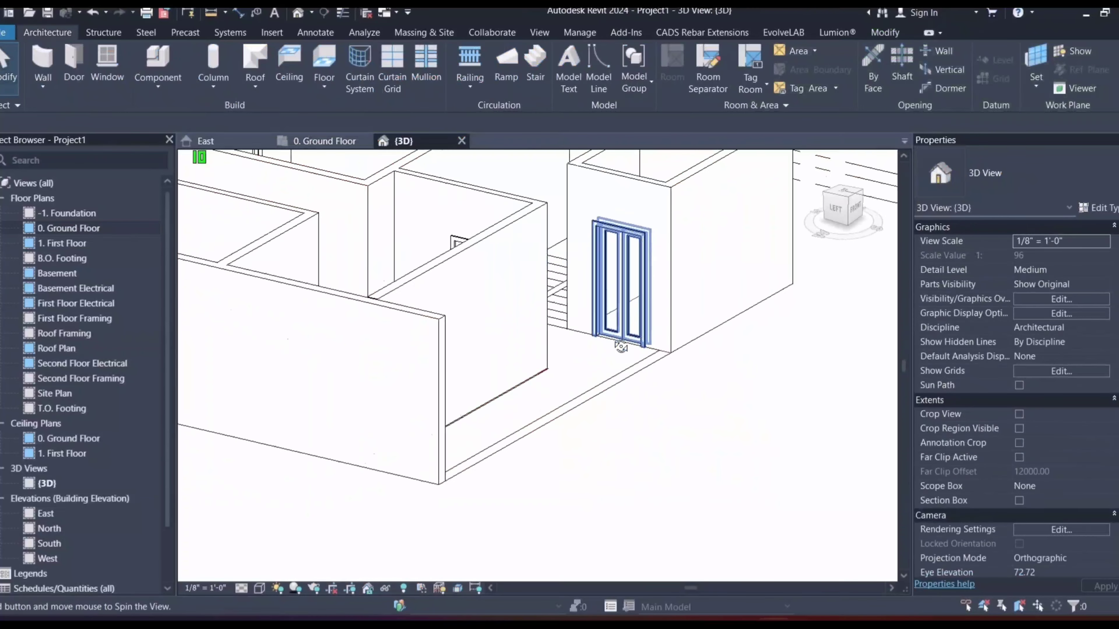
pyautogui.keyDown('shift'); pyautogui.moveTo(612, 350); pyautogui.dragTo(498, 389, button='middle'); pyautogui.keyUp('shift')
pyautogui.scroll(-3, 543, 384)
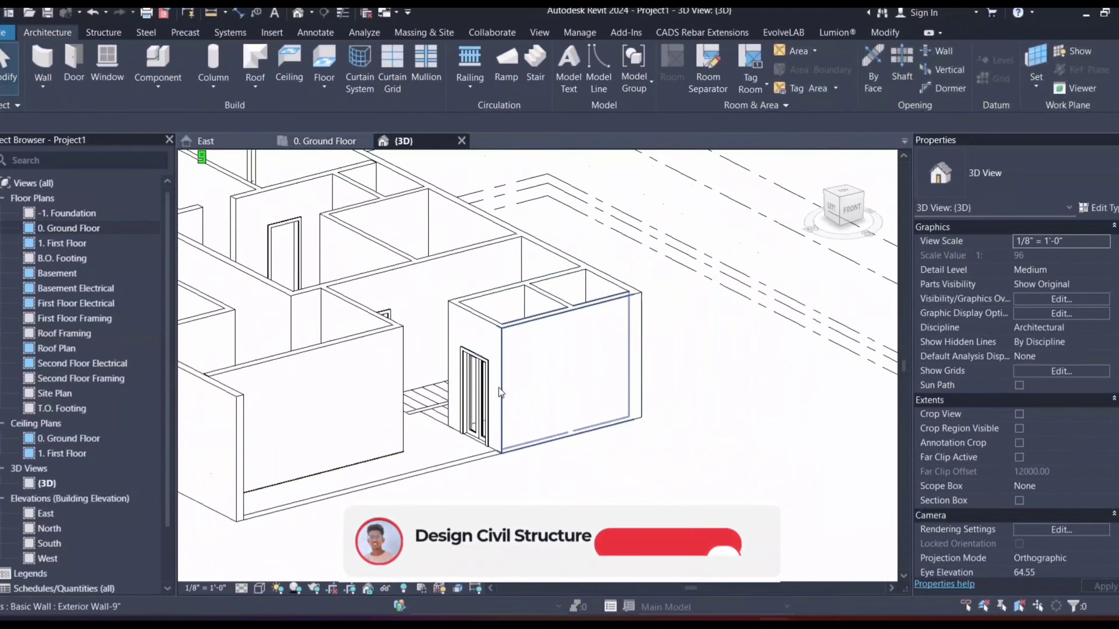
pyautogui.scroll(-3, 499, 388)
pyautogui.keyDown('shift'); pyautogui.moveTo(435, 405); pyautogui.dragTo(200, 119, button='middle'); pyautogui.keyUp('shift')
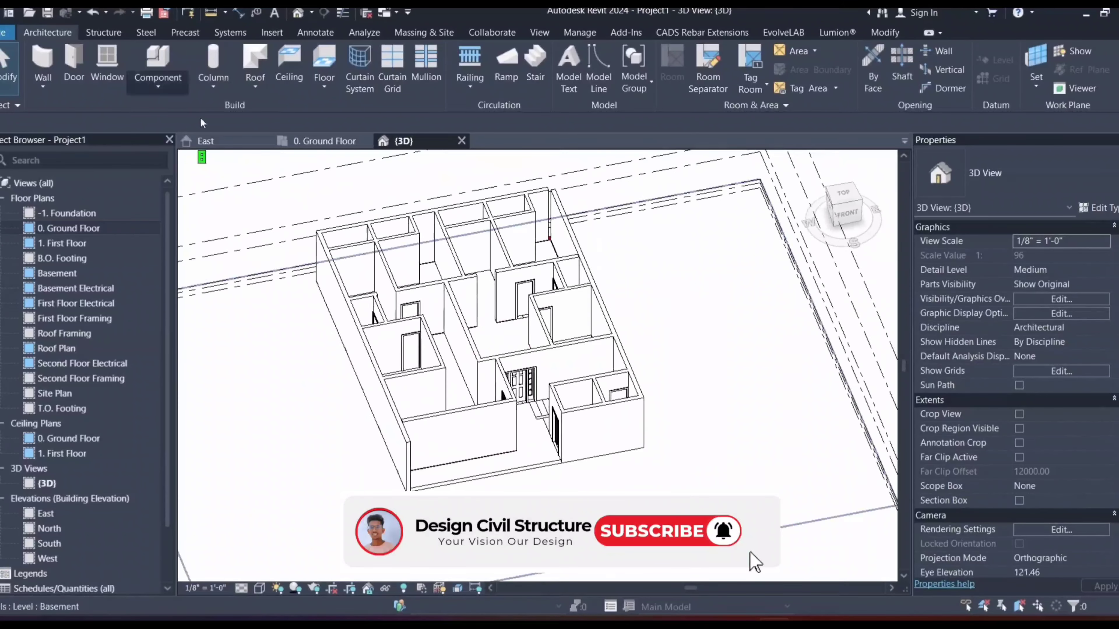
# Step: Place Single-Flush 30" x 80" doors in the side walls of both Toilets above the Master Bedrooms, swinging into the Toilets
pyautogui.click(325, 141)
pyautogui.scroll(-4, 514, 214)
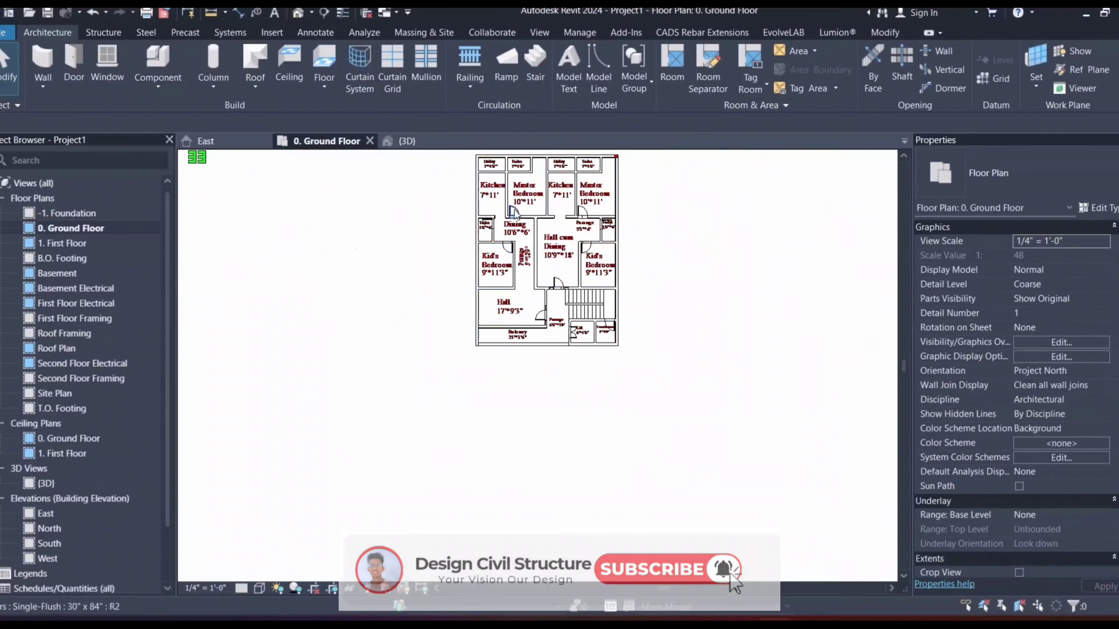
pyautogui.scroll(6, 445, 274)
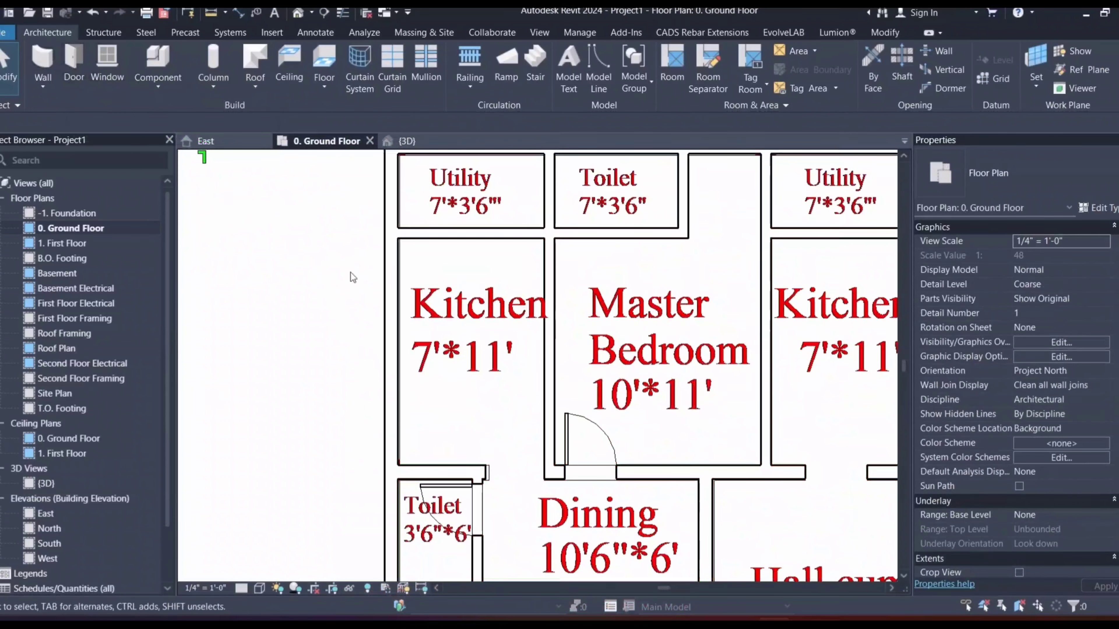
pyautogui.press('d')
pyautogui.press('r')
pyautogui.scroll(1, 560, 274)
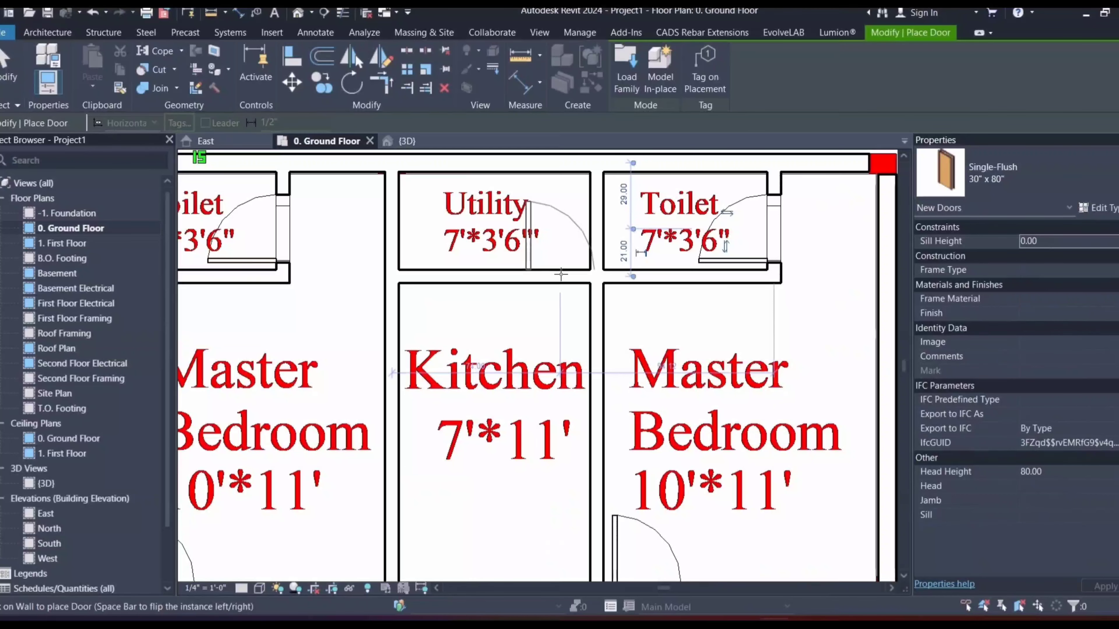
# Step: Place Single-Flush 30" x 80" doors in both walls between Kitchen and Utility, swinging into the Utility
pyautogui.press('space')
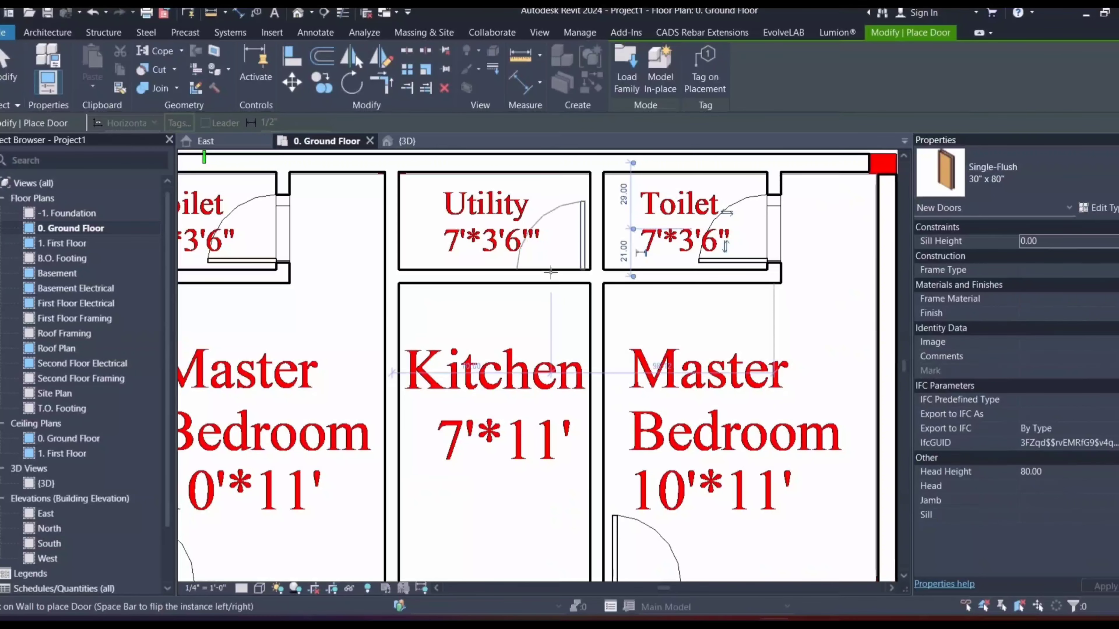
pyautogui.scroll(-5, 551, 273)
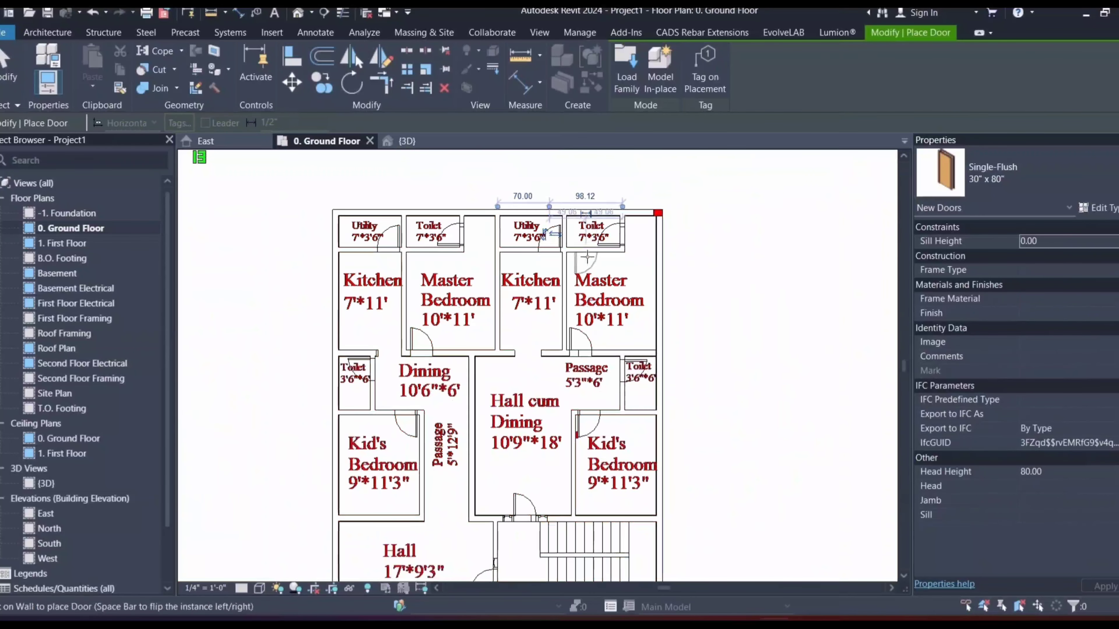
pyautogui.press('Escape')
pyautogui.press('Escape')
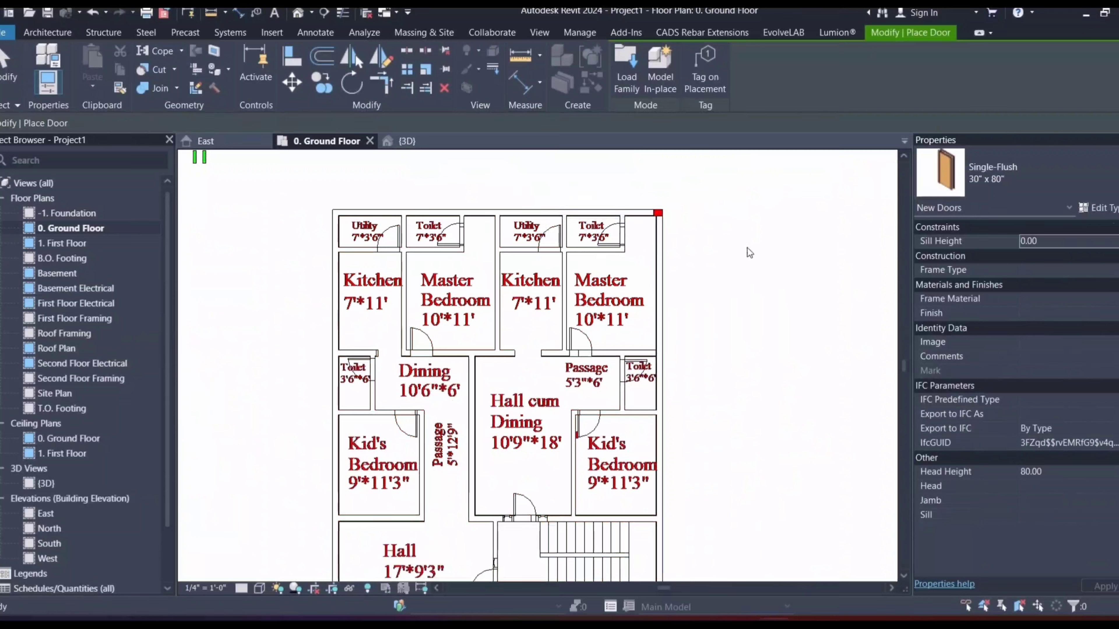
# Step: Draw a Residential - Closed 2 Sides stair with two parallel 36" wide straight runs of 11 and 7 risers over the planned staircase
pyautogui.scroll(-2, 610, 304)
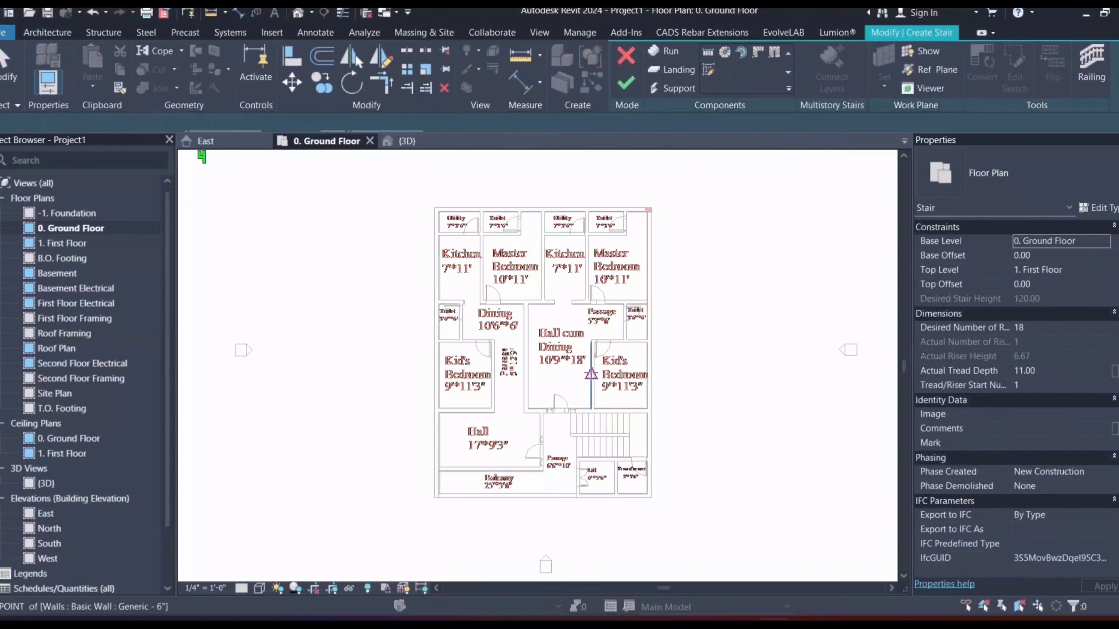
pyautogui.scroll(3, 603, 419)
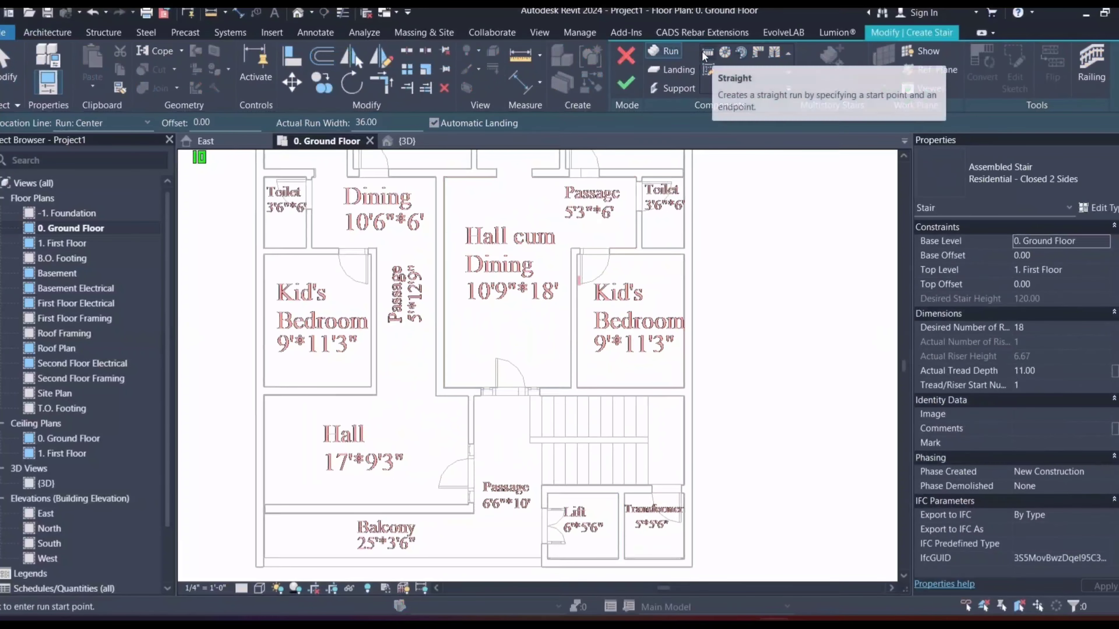
pyautogui.scroll(2, 535, 423)
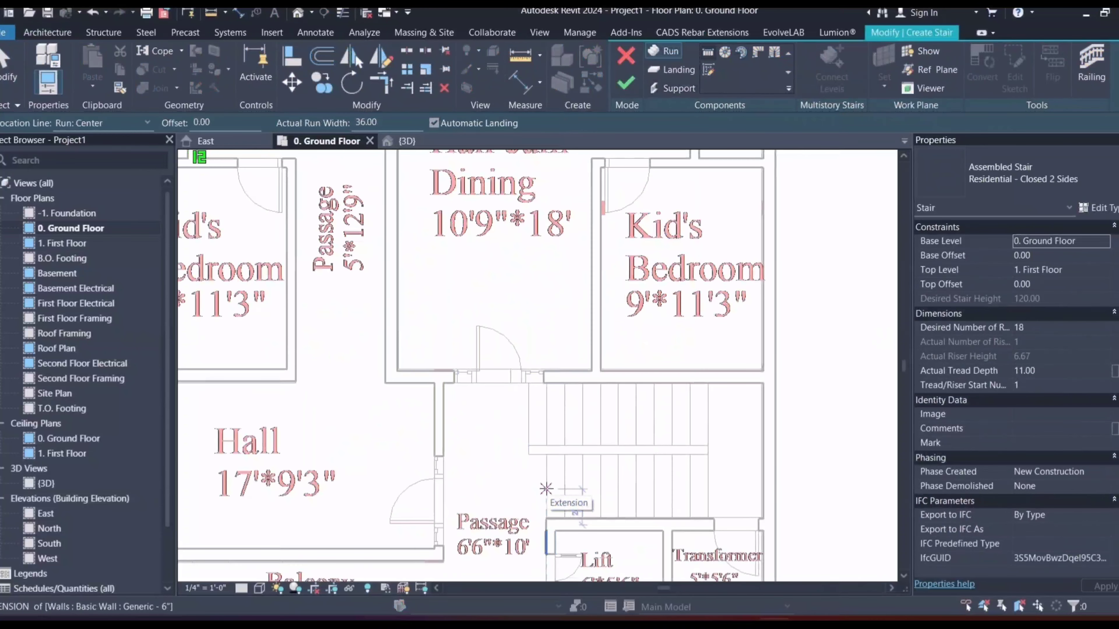
pyautogui.click(546, 488)
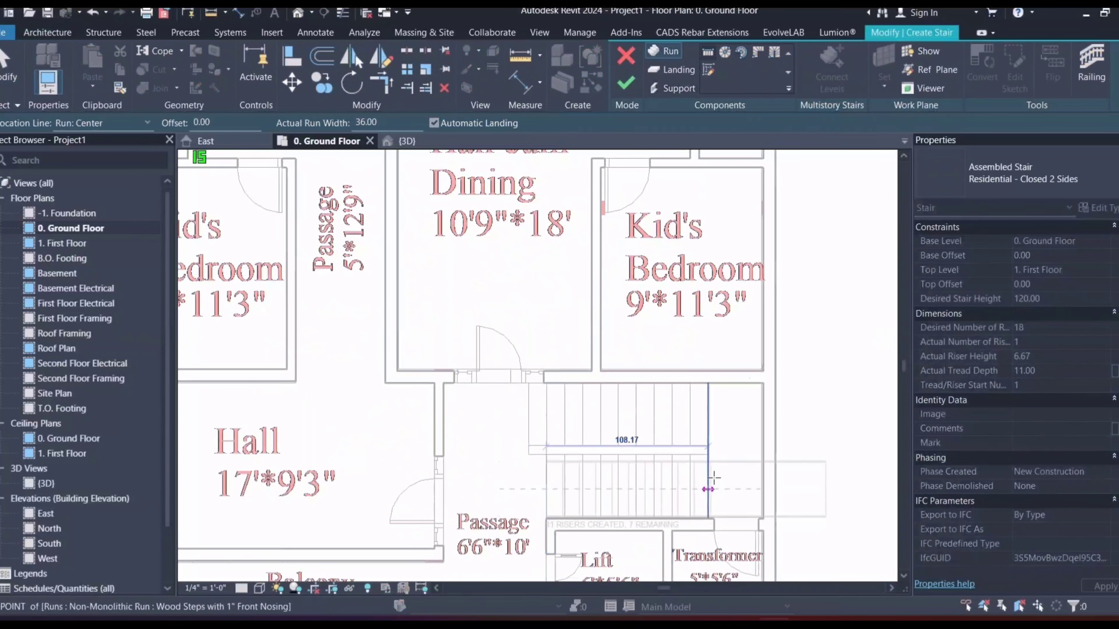
pyautogui.click(712, 480)
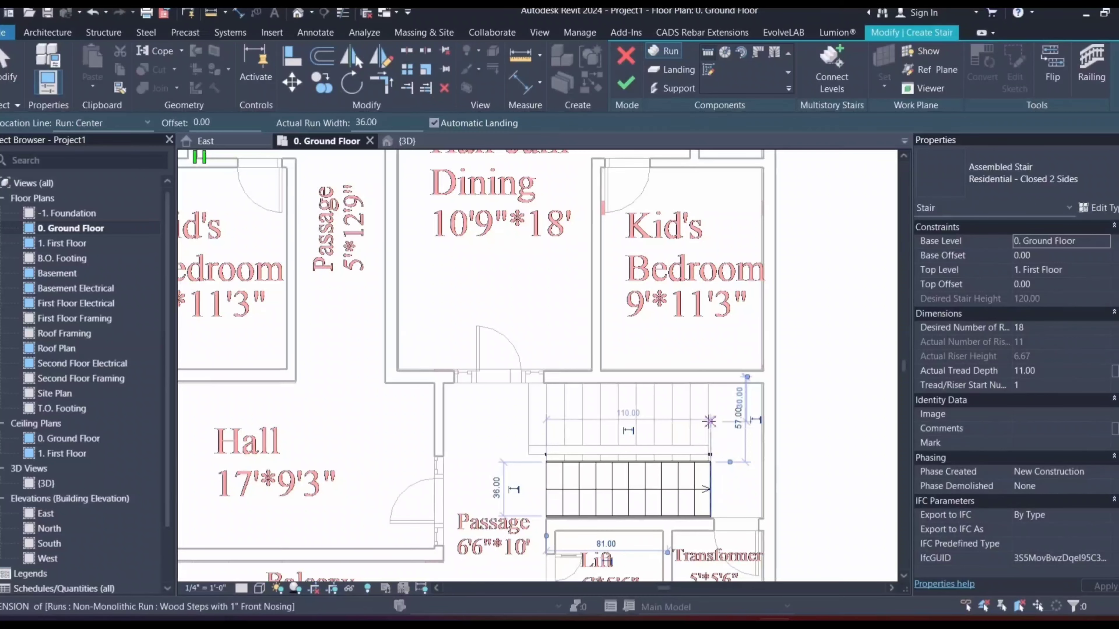
pyautogui.click(709, 421)
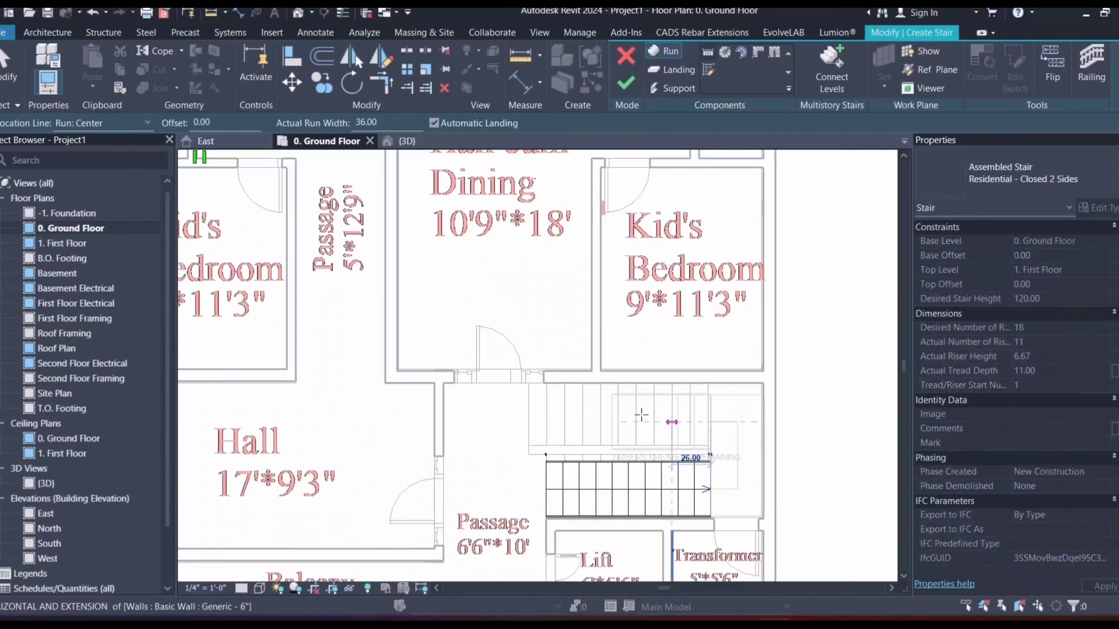
pyautogui.click(545, 422)
pyautogui.scroll(-2, 525, 424)
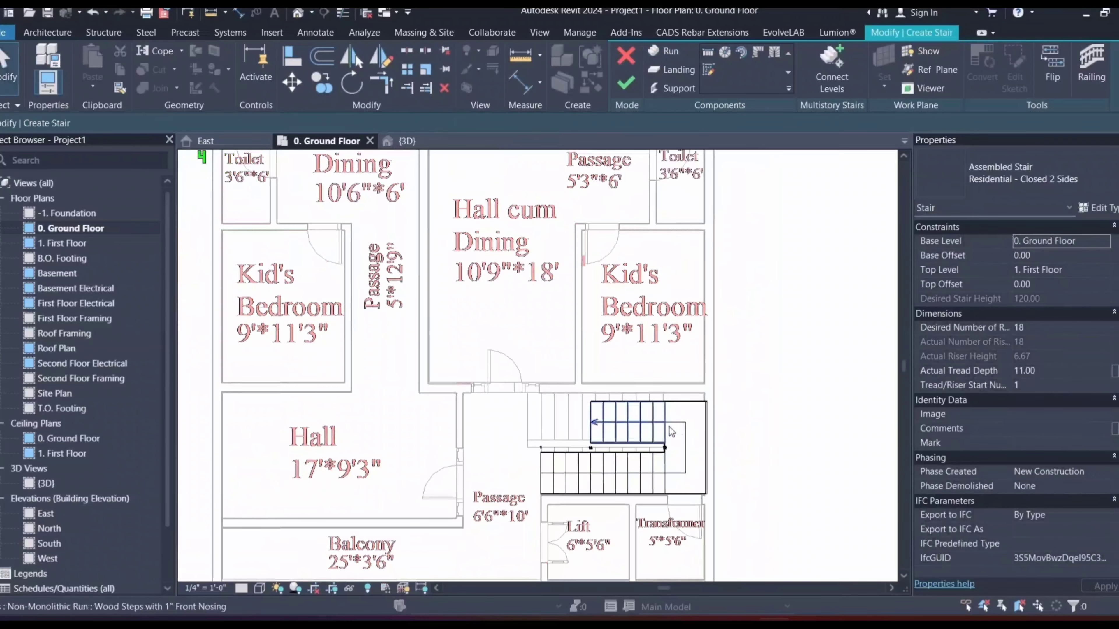
# Step: Align the outer edge of the stair landing with the inner face of the exterior wall
pyautogui.scroll(2, 671, 432)
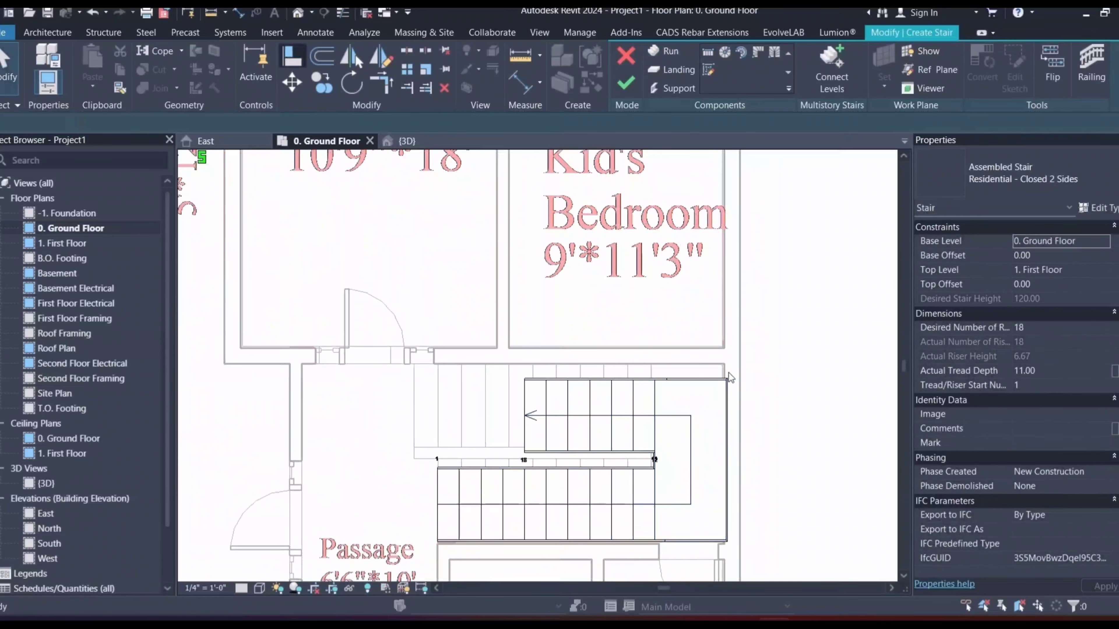
pyautogui.press('a')
pyautogui.press('l')
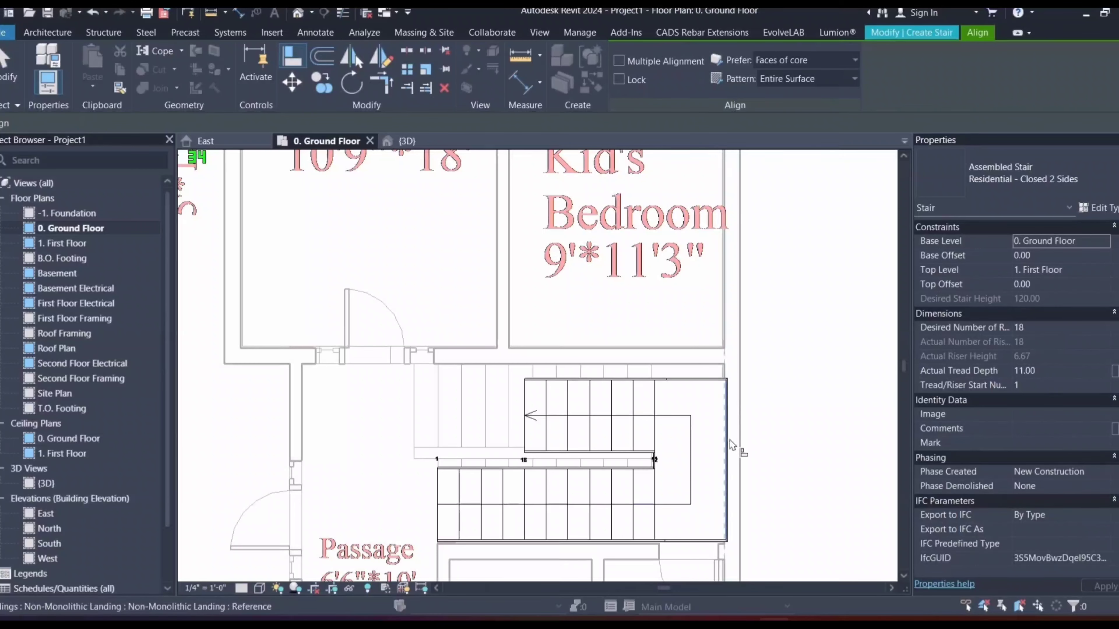
pyautogui.scroll(3, 716, 423)
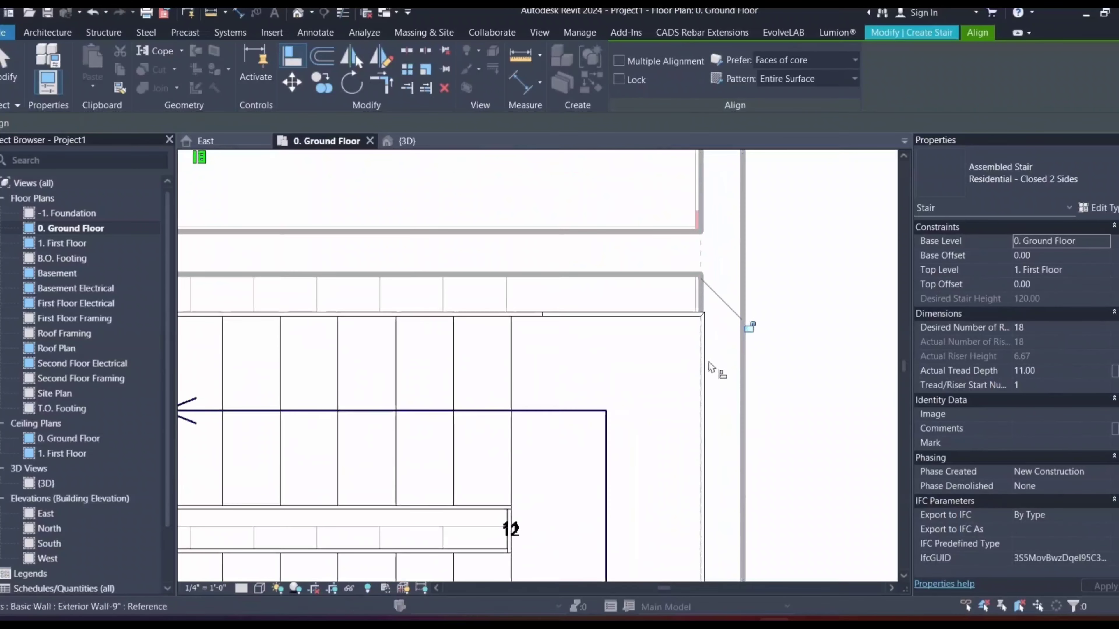
pyautogui.click(699, 296)
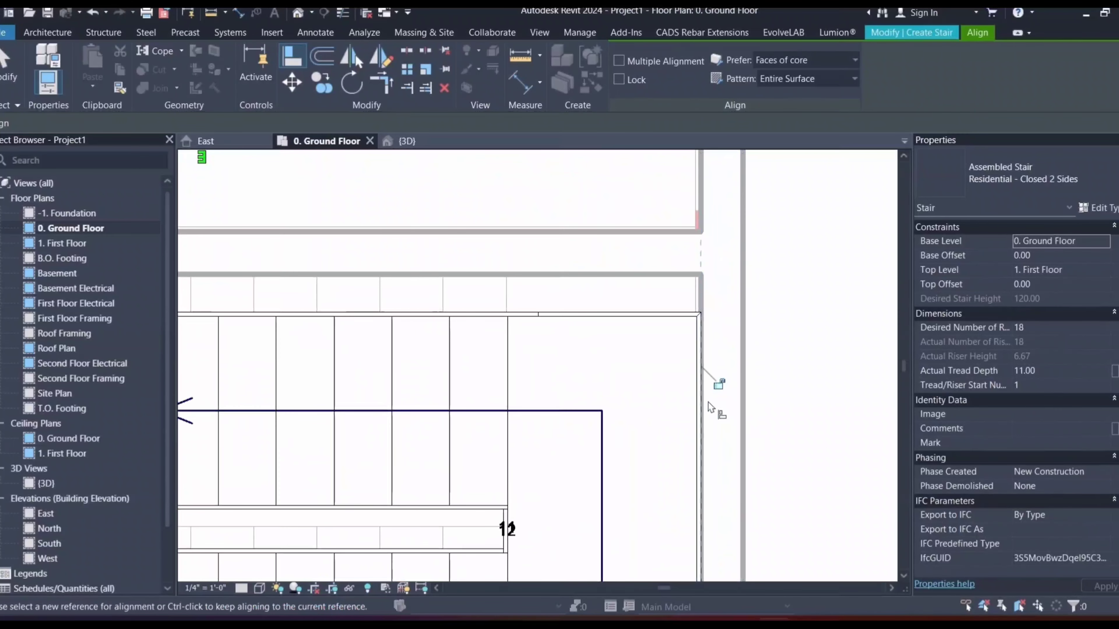
# Step: Align the upper stair run with the Kid's Bedroom wall face and the lower run with the Lift wall face
pyautogui.scroll(-4, 708, 403)
pyautogui.click(607, 329)
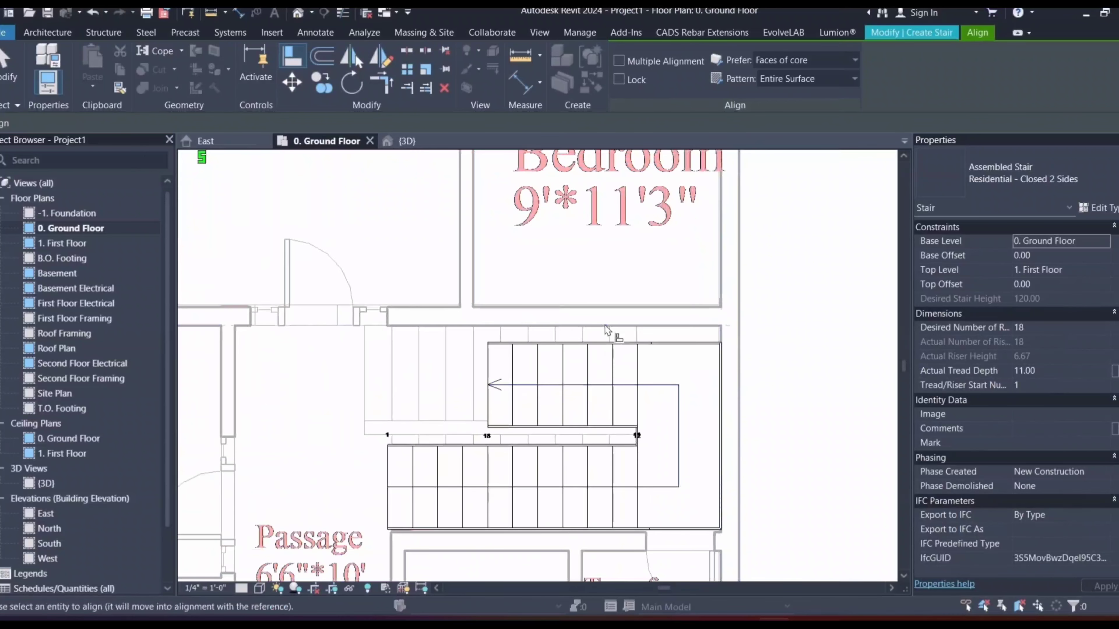
pyautogui.click(608, 342)
pyautogui.scroll(-2, 609, 336)
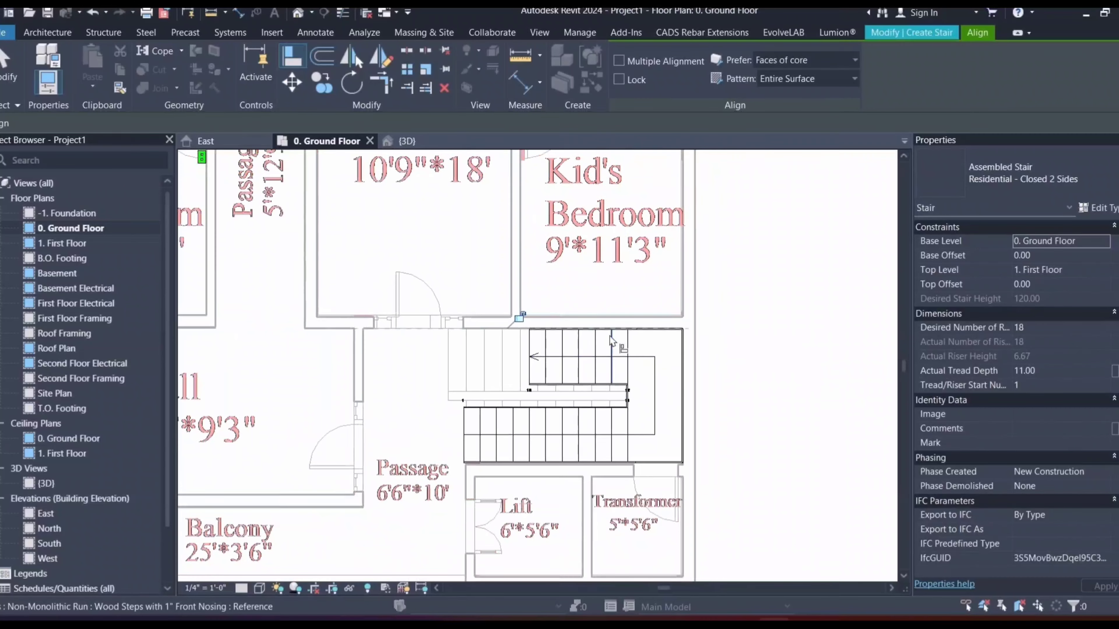
pyautogui.scroll(4, 573, 450)
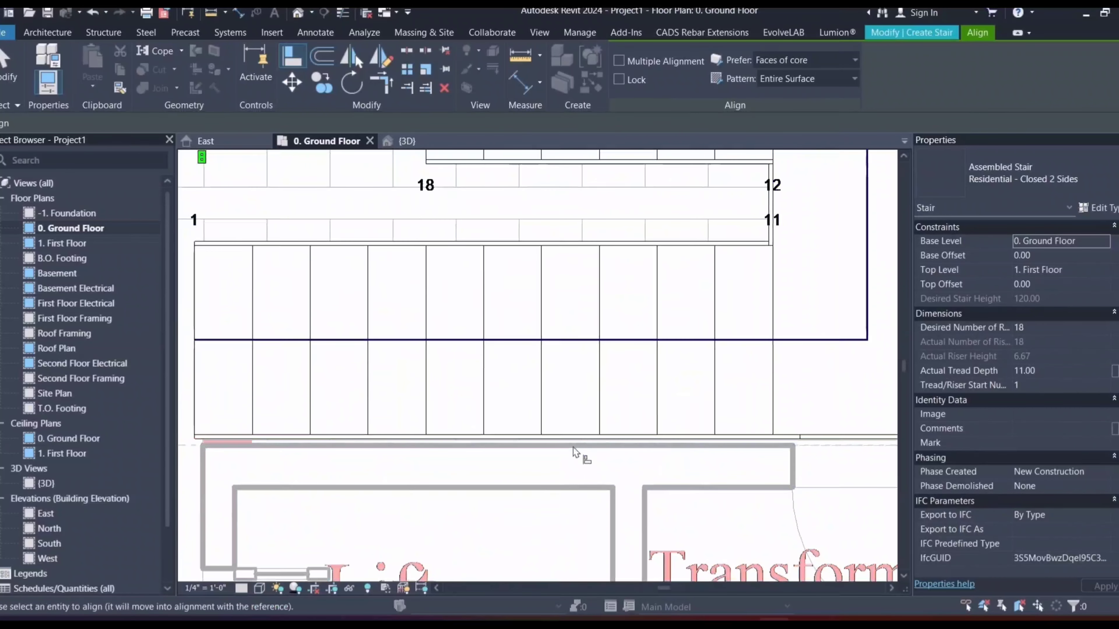
pyautogui.click(574, 443)
pyautogui.scroll(-2, 574, 445)
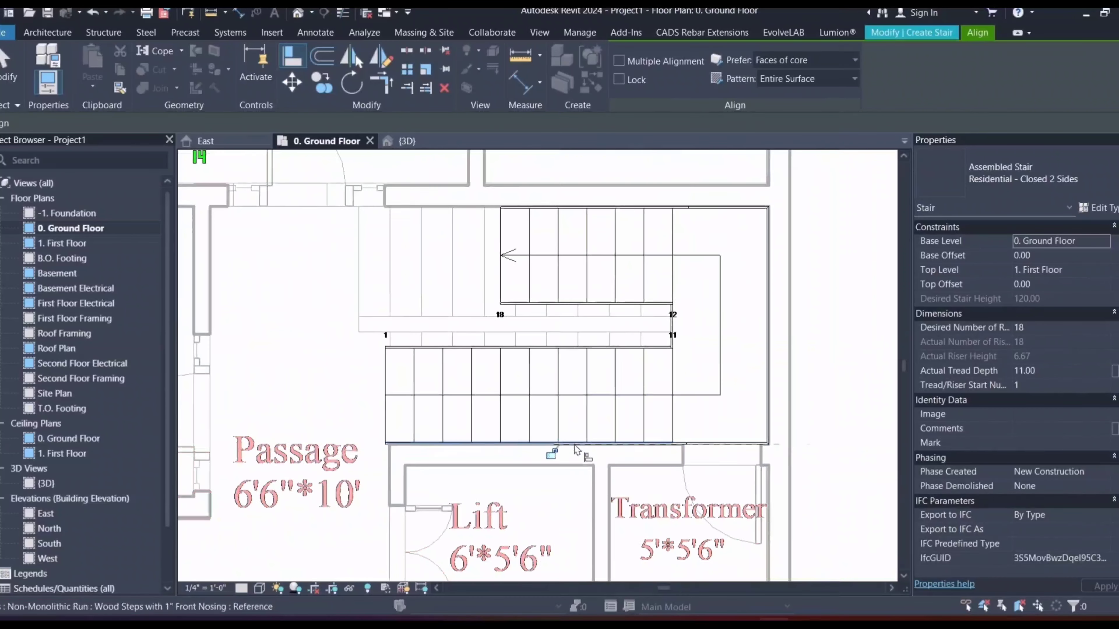
# Step: Inspect the stair between Ground Floor and First Floor in 3D and finish the stair sketch
pyautogui.scroll(2, 574, 343)
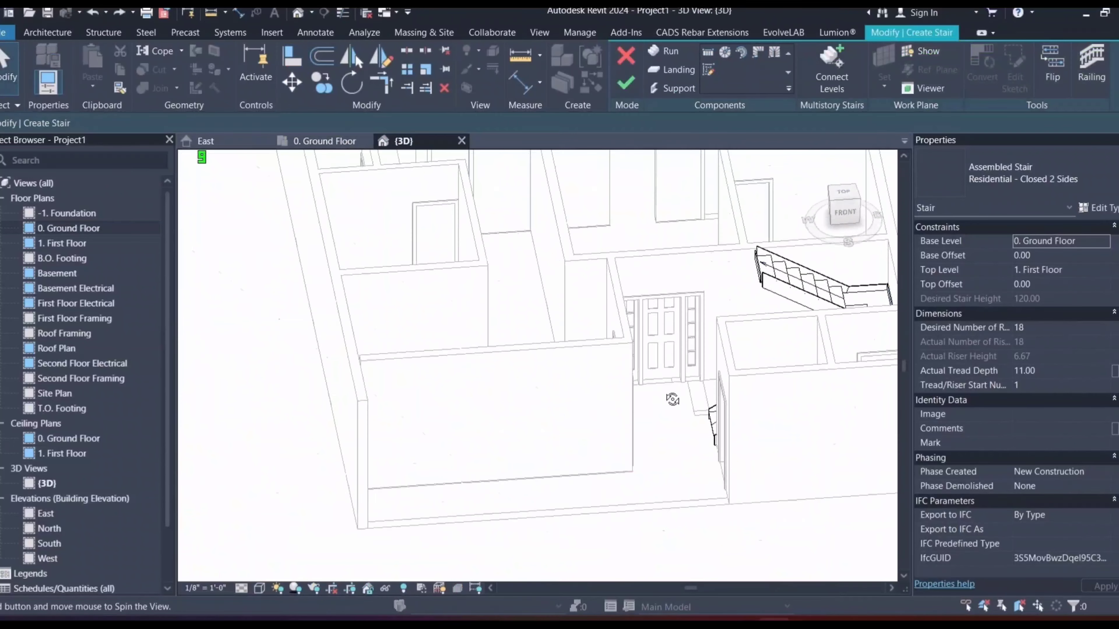
pyautogui.keyDown('shift'); pyautogui.moveTo(672, 400); pyautogui.dragTo(646, 386, button='middle'); pyautogui.keyUp('shift')
pyautogui.scroll(-3, 644, 384)
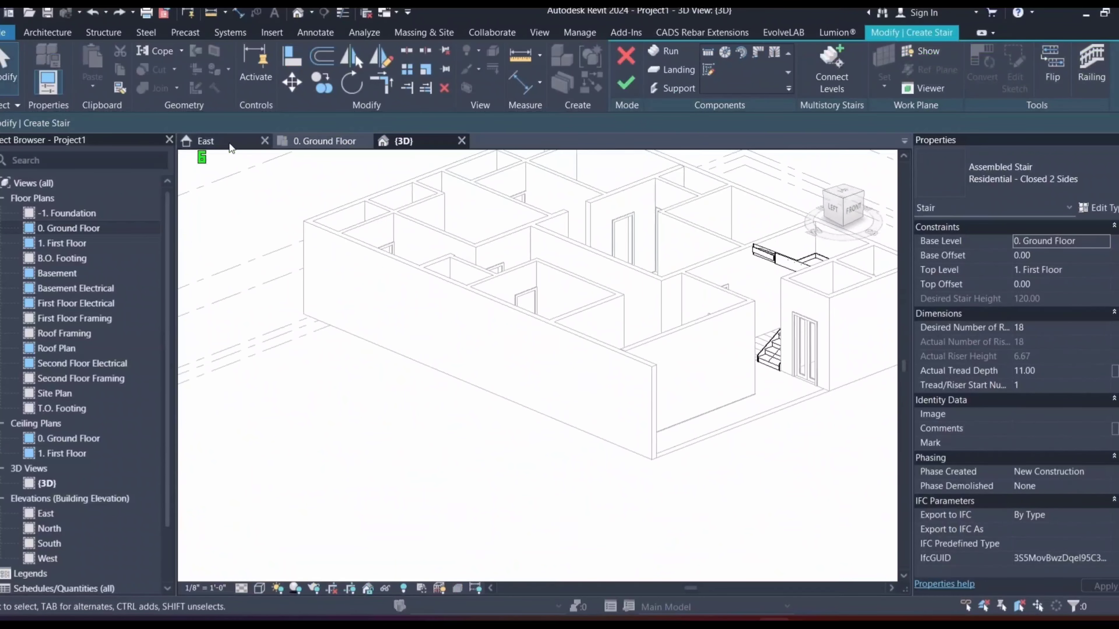
pyautogui.click(307, 141)
pyautogui.scroll(-2, 364, 293)
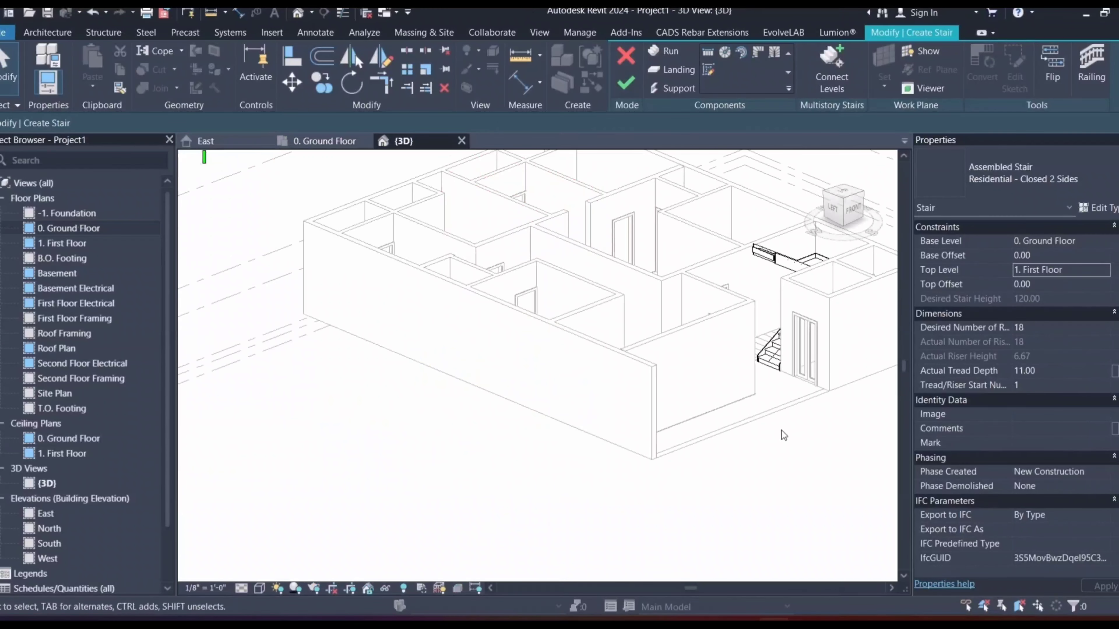
pyautogui.moveTo(781, 431); pyautogui.dragTo(660, 447, button='middle')
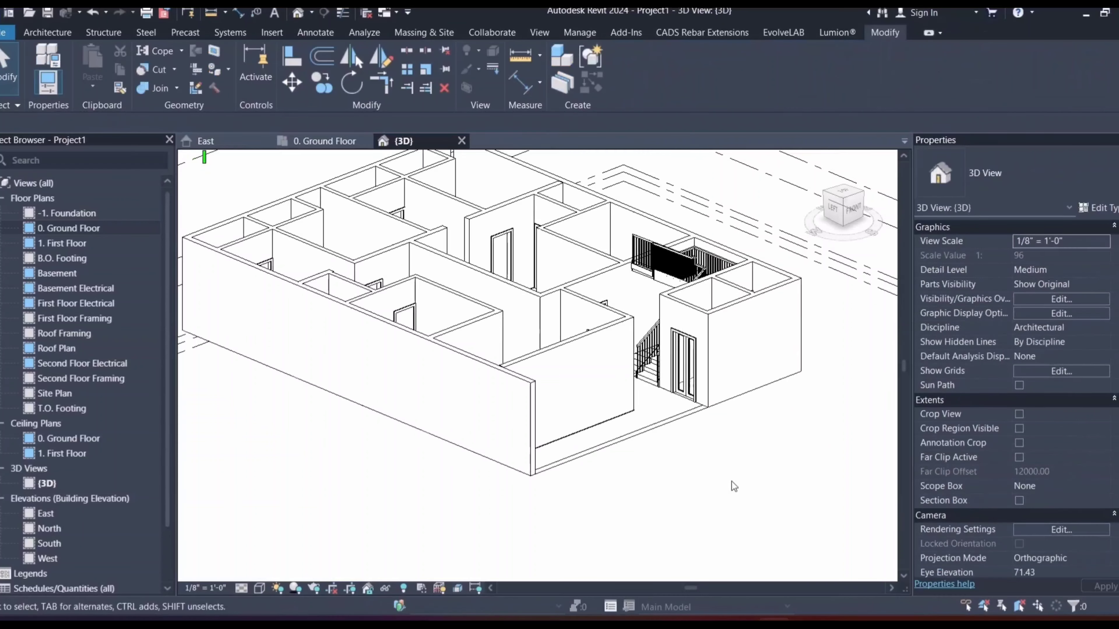
# Step: Select the whole model in 3D and filter the selection to Walls only, excluding the DWG plan, doors, levels, railings and stair parts
pyautogui.scroll(-3, 731, 480)
pyautogui.keyDown('shift'); pyautogui.moveTo(730, 377); pyautogui.dragTo(463, 356, button='middle'); pyautogui.keyUp('shift')
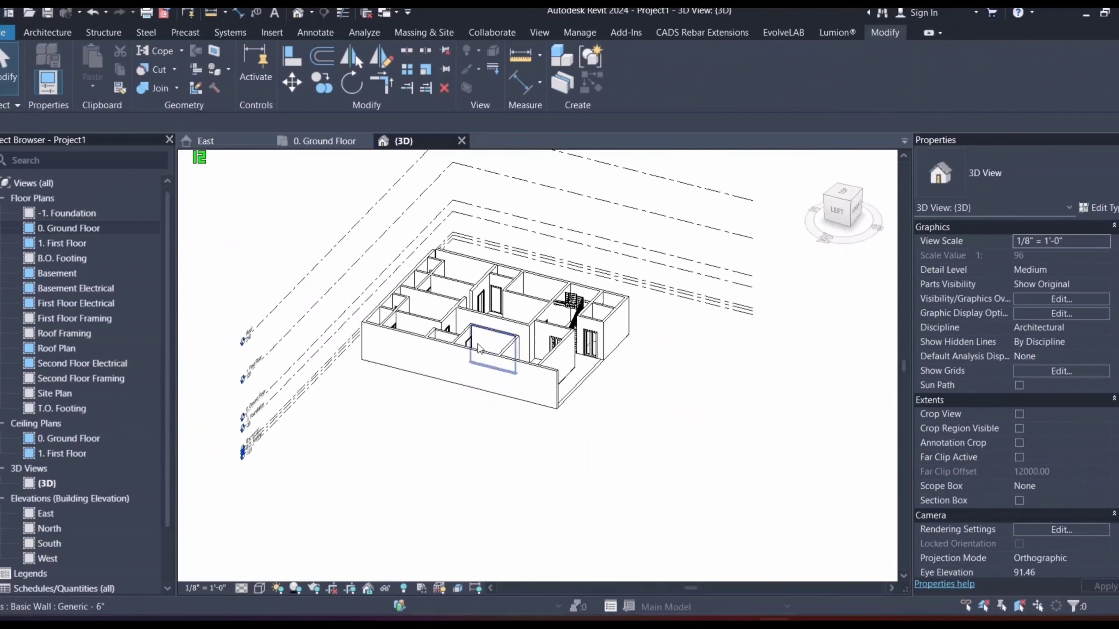
pyautogui.click(461, 352)
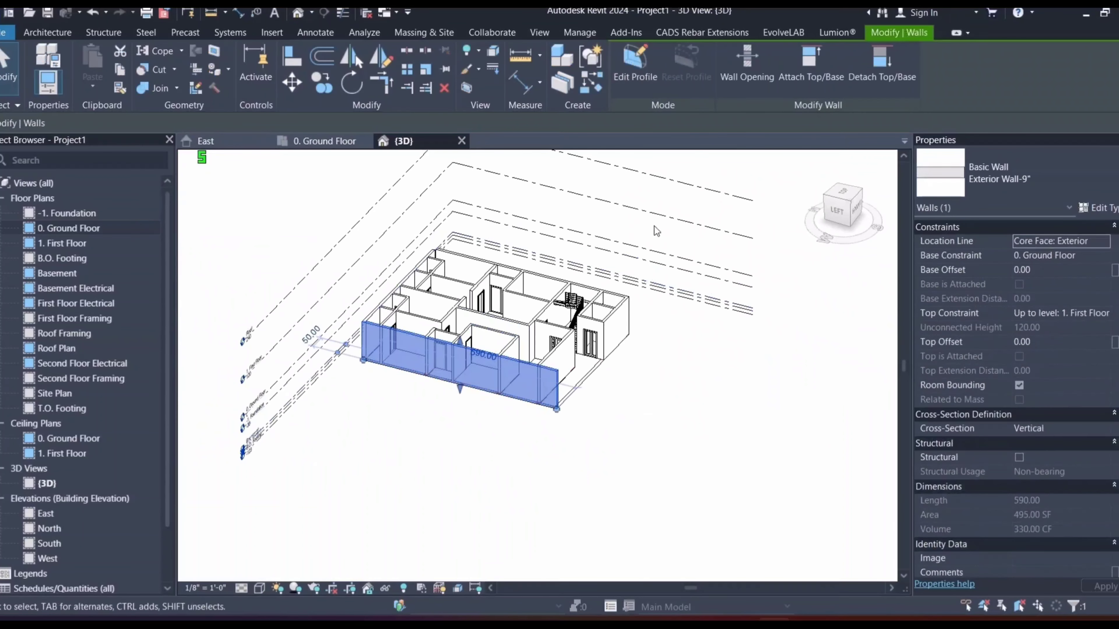
pyautogui.press('Escape')
pyautogui.moveTo(483, 348); pyautogui.dragTo(362, 398)
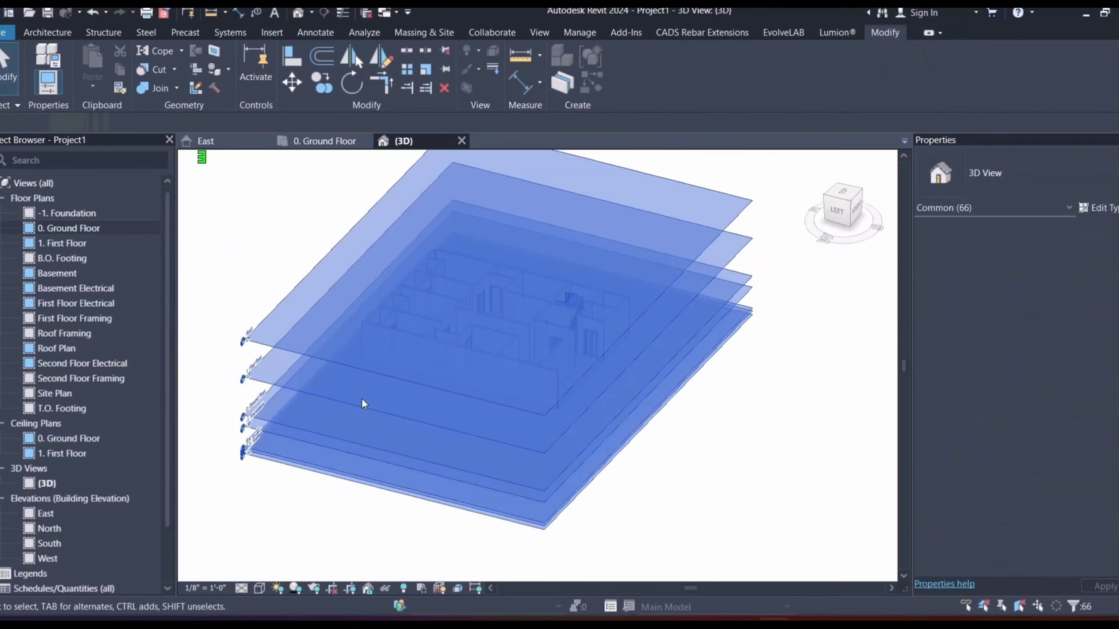
pyautogui.click(697, 58)
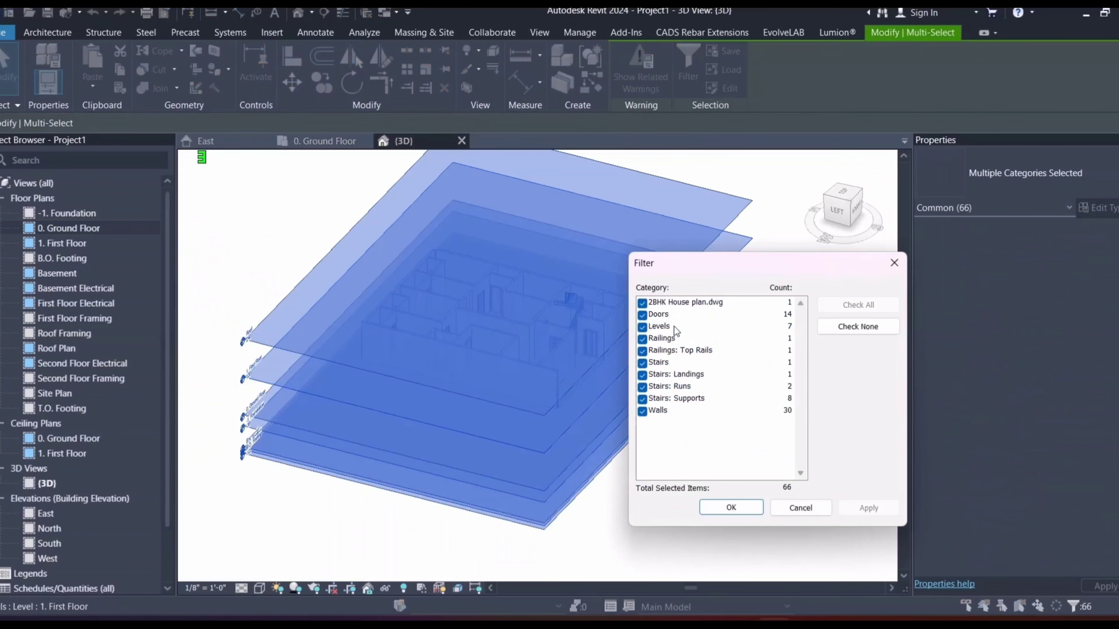
pyautogui.click(642, 398)
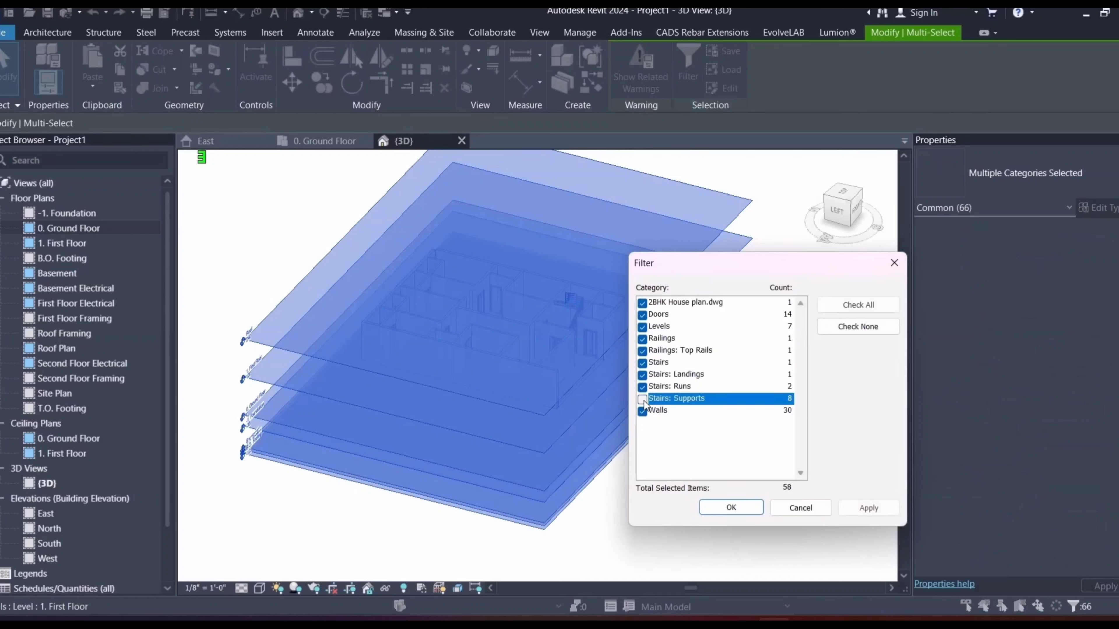
pyautogui.click(642, 386)
pyautogui.click(642, 374)
pyautogui.click(642, 362)
pyautogui.click(642, 351)
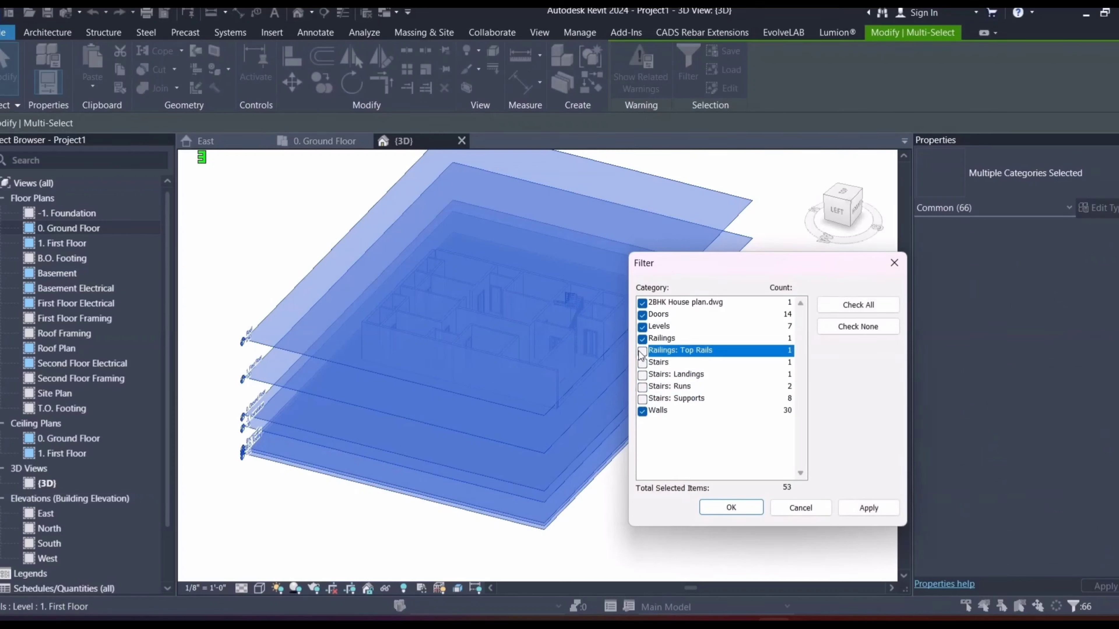
pyautogui.click(642, 339)
pyautogui.click(642, 326)
pyautogui.click(642, 315)
pyautogui.click(642, 303)
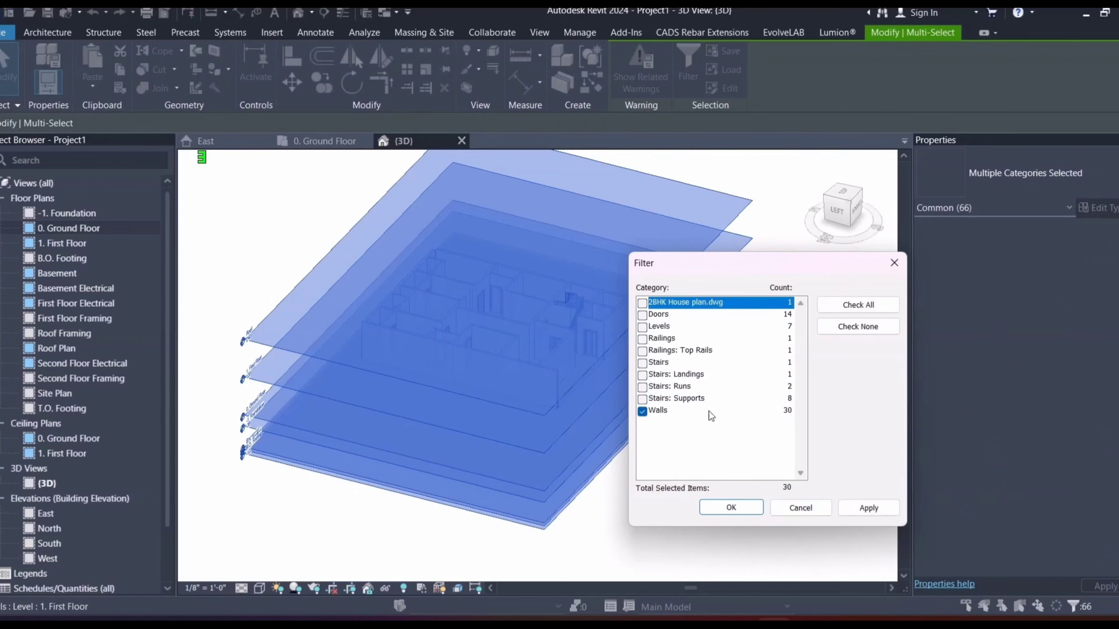
pyautogui.click(862, 507)
pyautogui.click(728, 507)
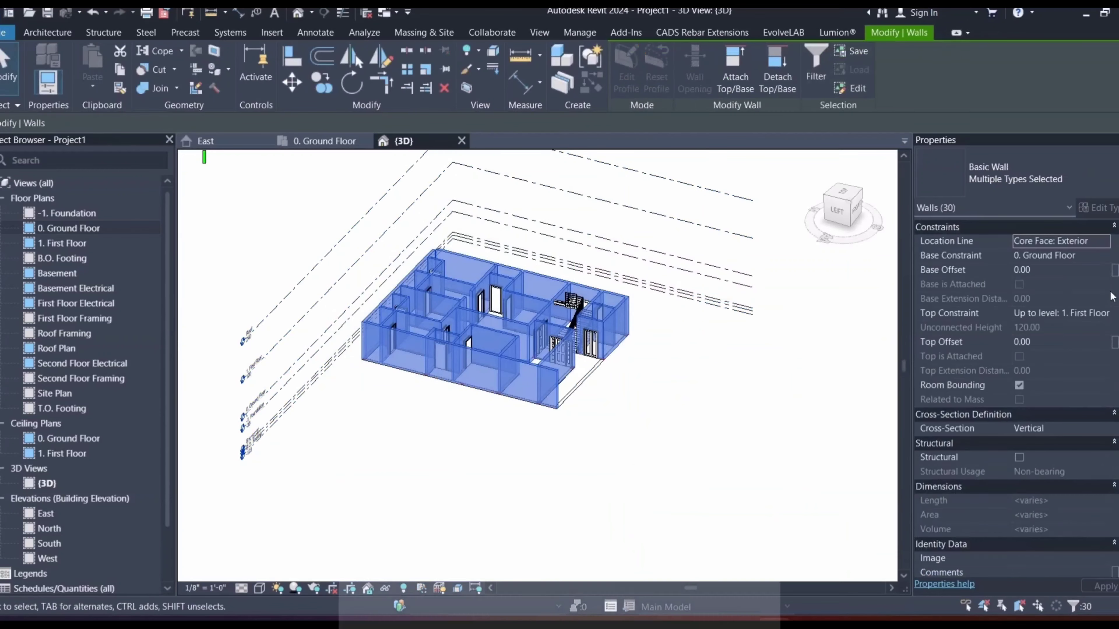
# Step: Set the selected walls' top constraint to Up to level: Roof, with the base kept on 0. Ground Floor
pyautogui.click(1104, 256)
pyautogui.click(1102, 258)
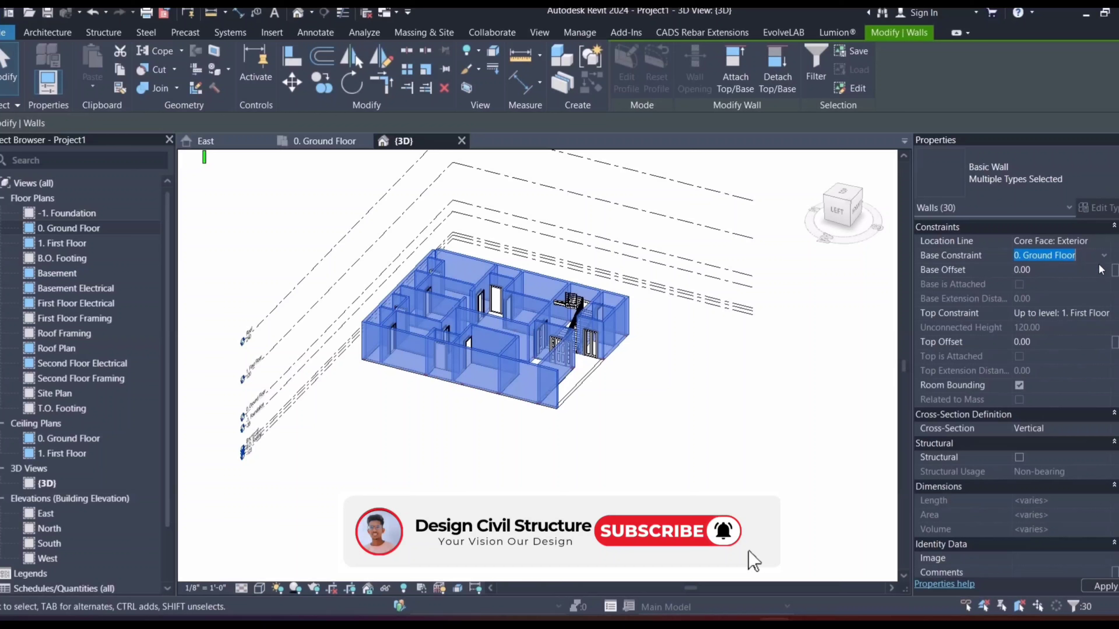
pyautogui.click(1107, 316)
pyautogui.scroll(-1, 1049, 375)
pyautogui.click(1046, 387)
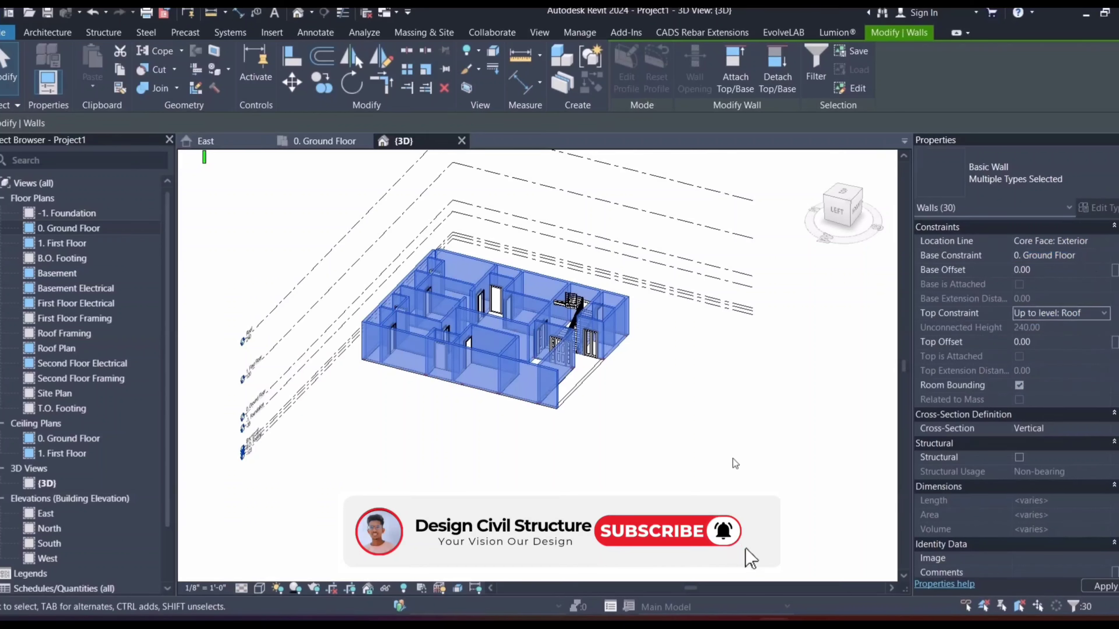
# Step: Apply the walls' new top constraint and select the whole model in the 3D view
pyautogui.click(732, 458)
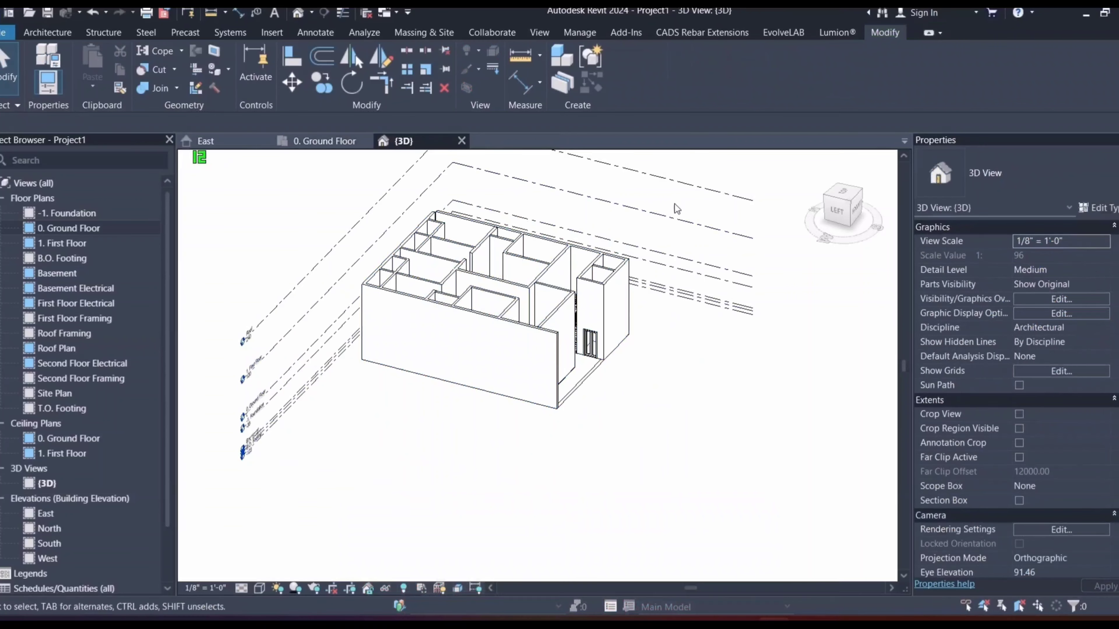
pyautogui.moveTo(675, 201); pyautogui.dragTo(360, 436)
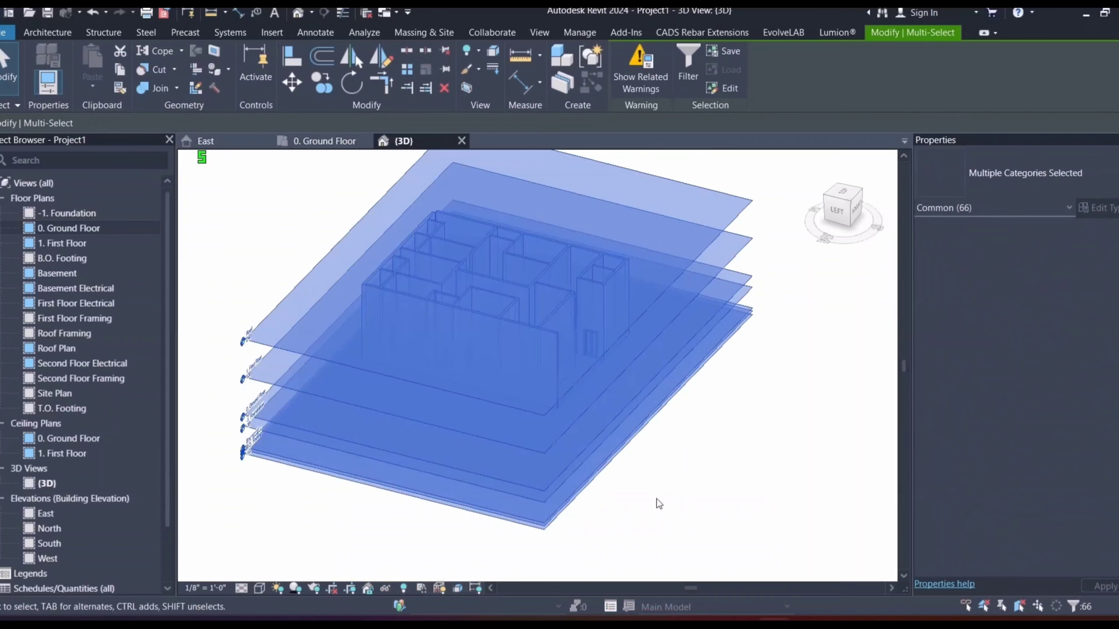
pyautogui.click(667, 494)
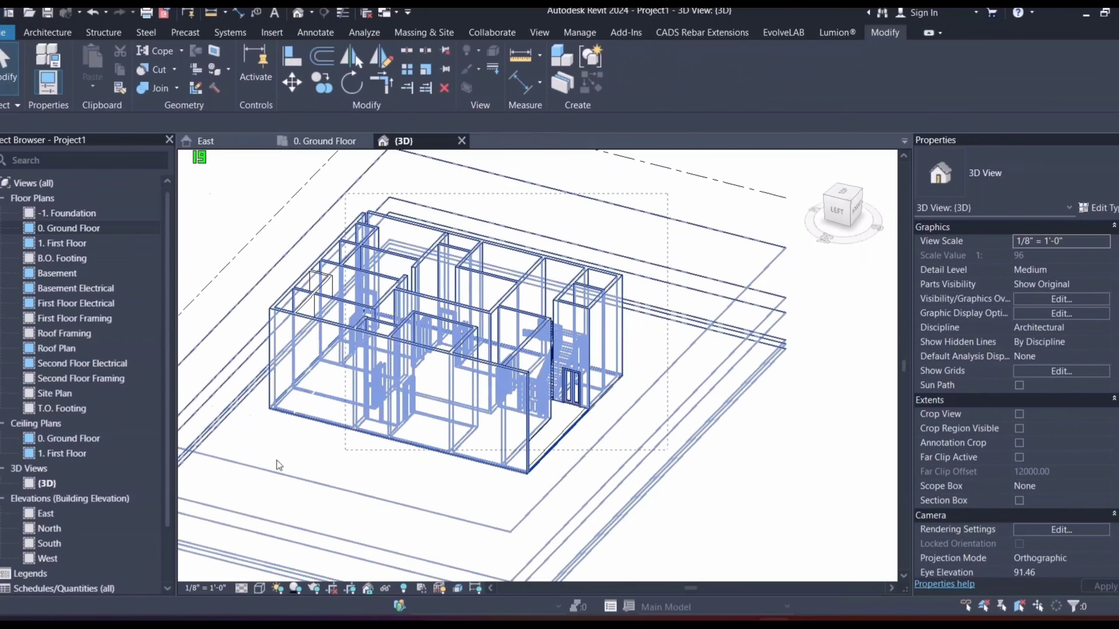
pyautogui.moveTo(278, 465); pyautogui.dragTo(287, 381)
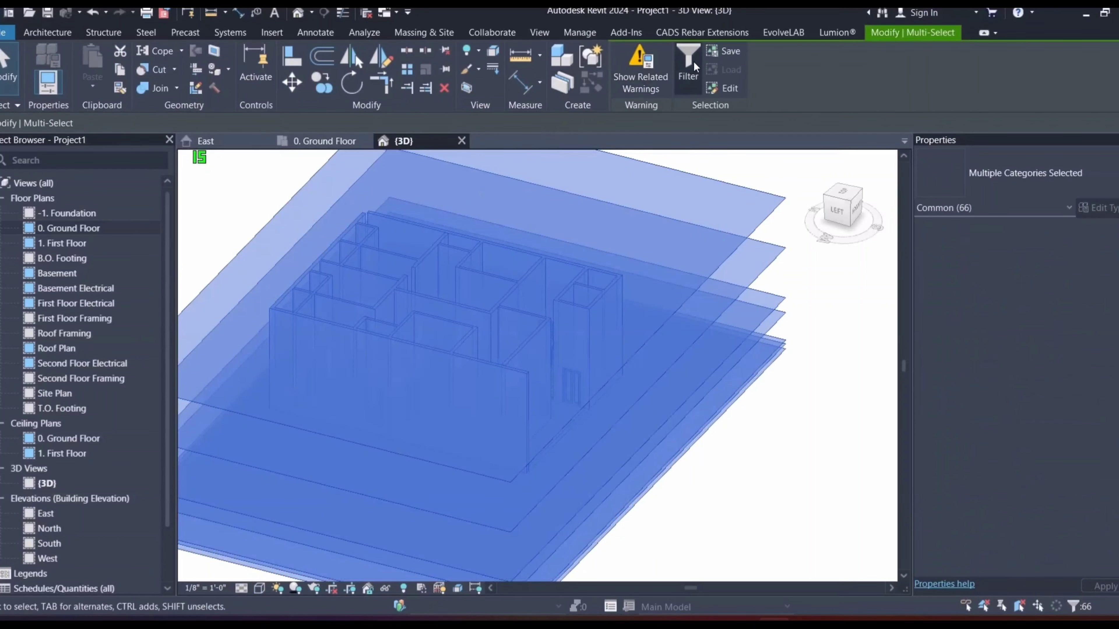
# Step: Filter the selection to Doors only, excluding the DWG plan, levels, railings, stair parts and walls
pyautogui.click(693, 61)
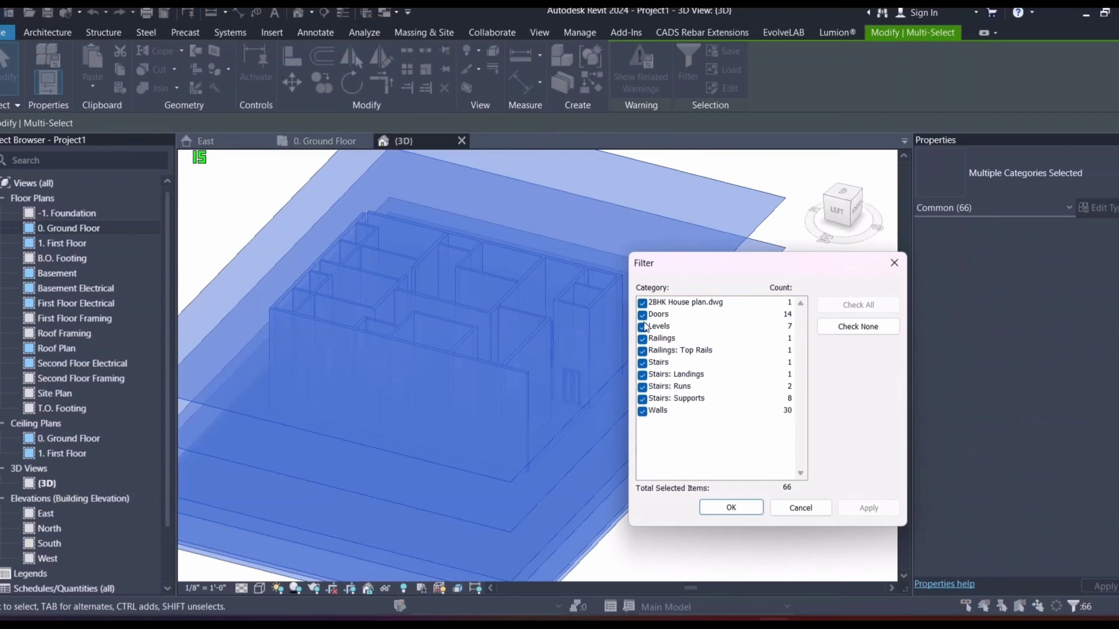
pyautogui.click(641, 303)
pyautogui.click(641, 327)
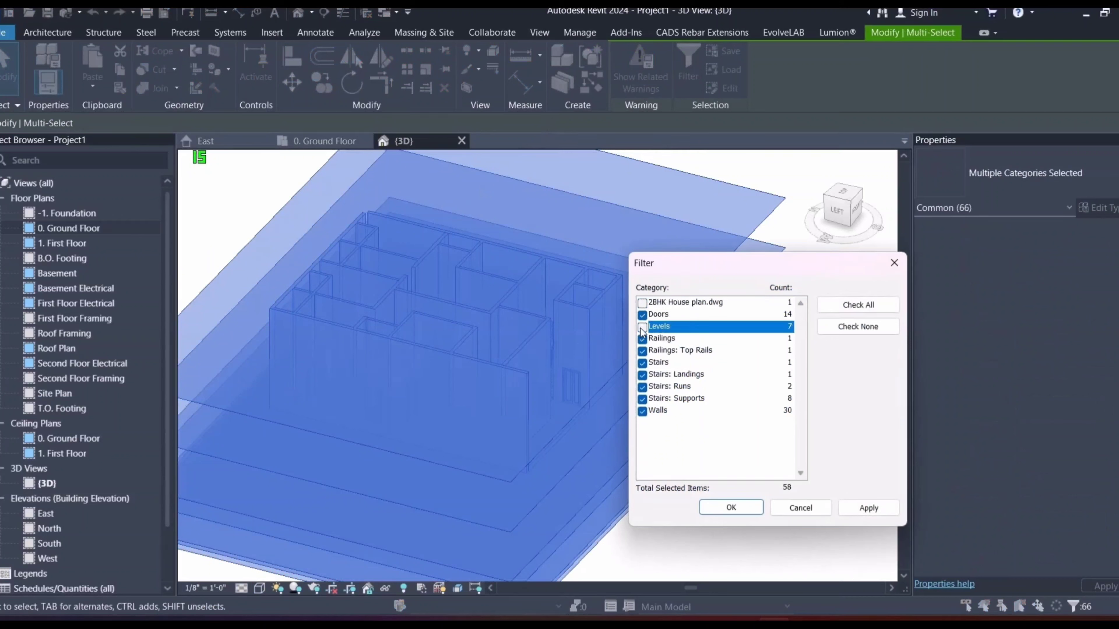
pyautogui.click(642, 338)
pyautogui.click(642, 352)
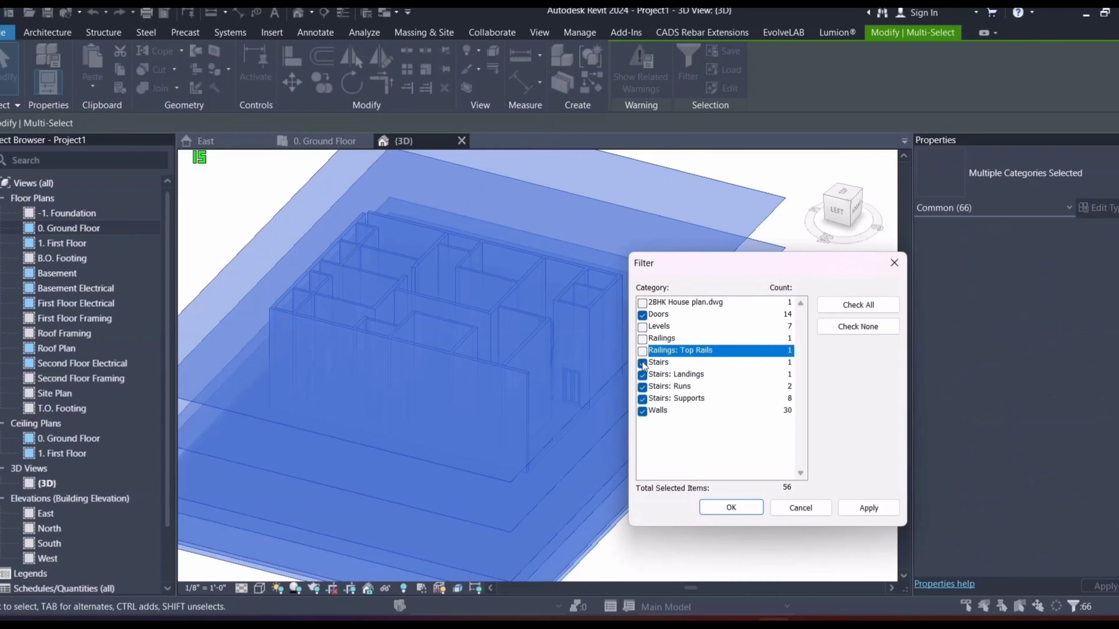
pyautogui.click(642, 362)
pyautogui.click(643, 375)
pyautogui.click(642, 387)
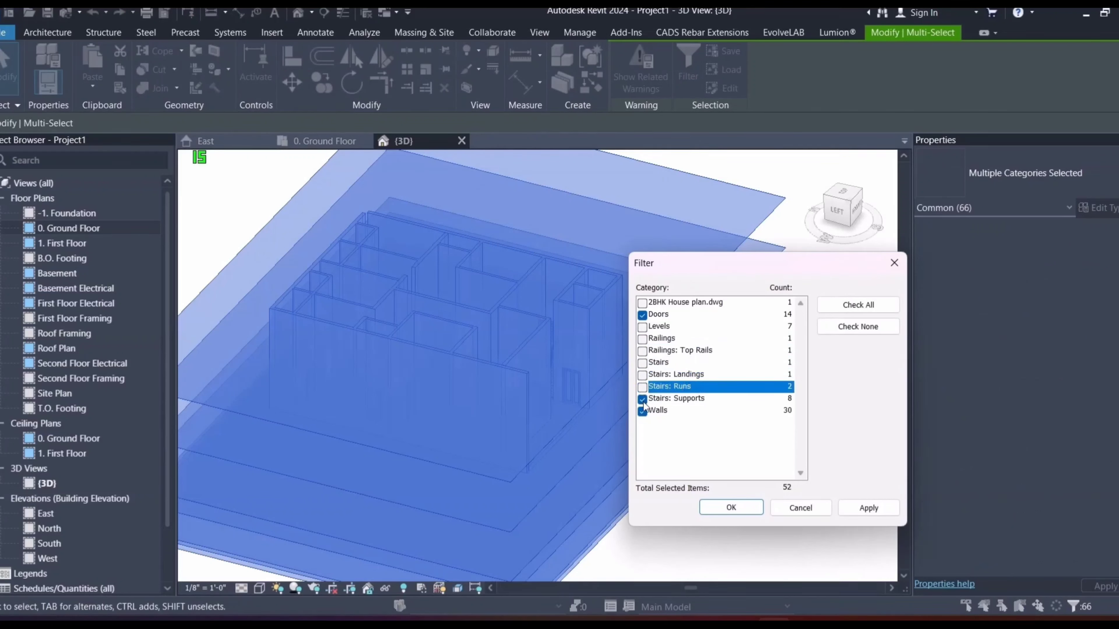
pyautogui.click(642, 399)
pyautogui.click(642, 411)
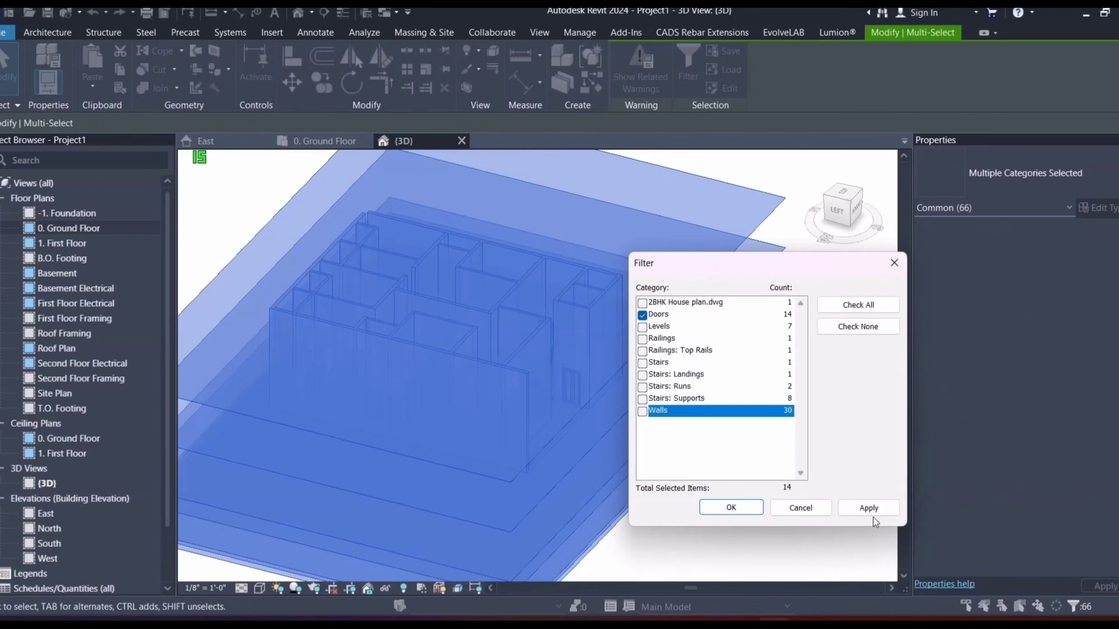
pyautogui.click(876, 507)
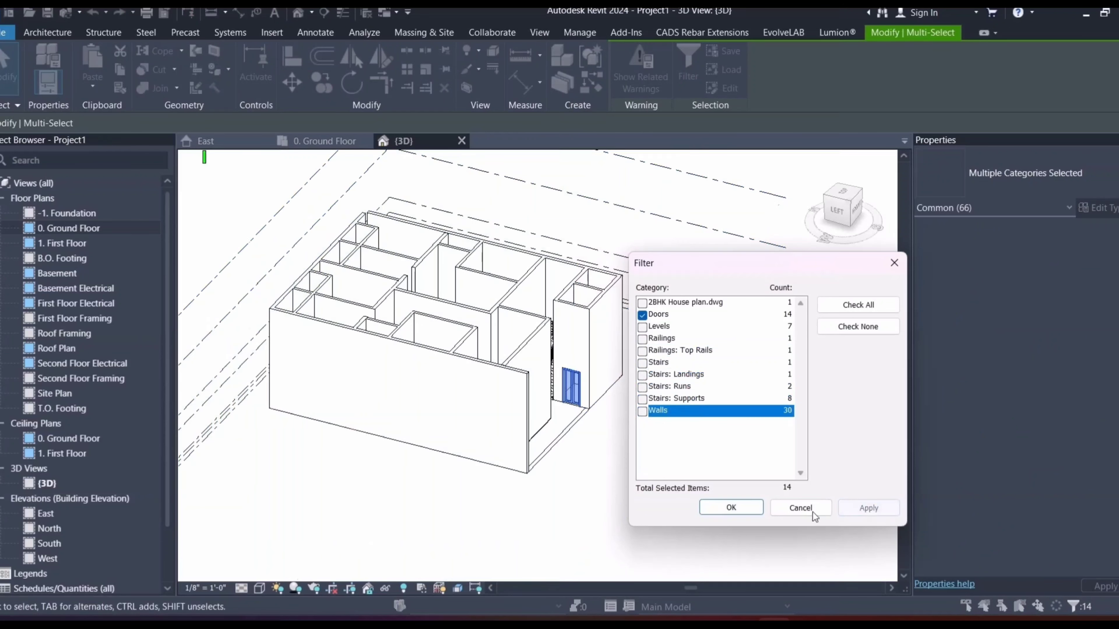
pyautogui.click(731, 507)
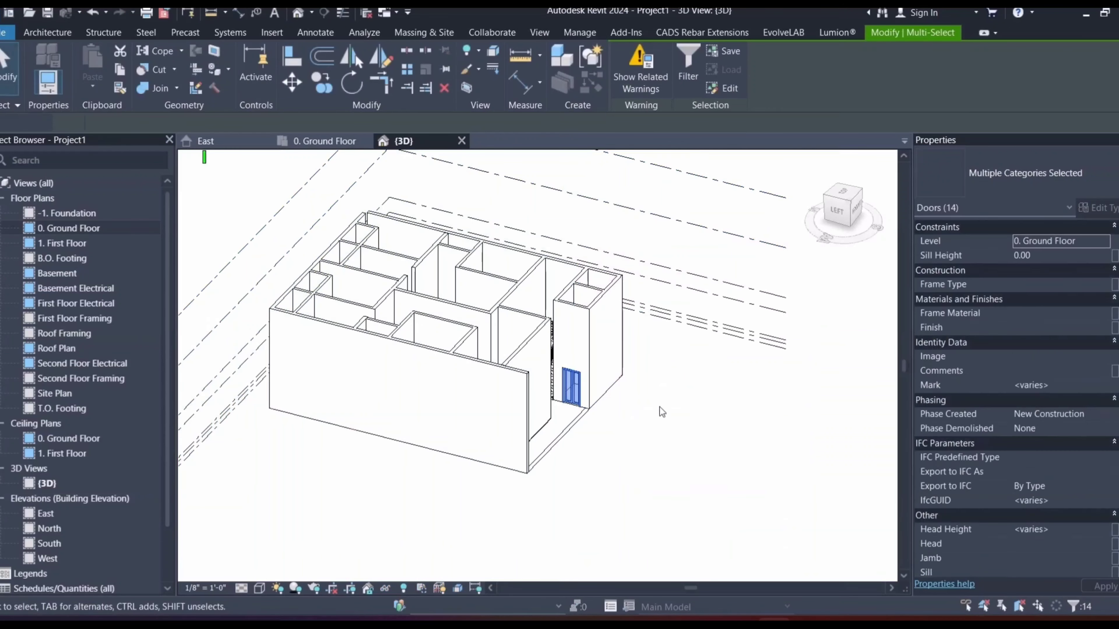
# Step: Copy the selected doors and paste them aligned to the level 1. First Floor
pyautogui.click(116, 72)
pyautogui.click(92, 86)
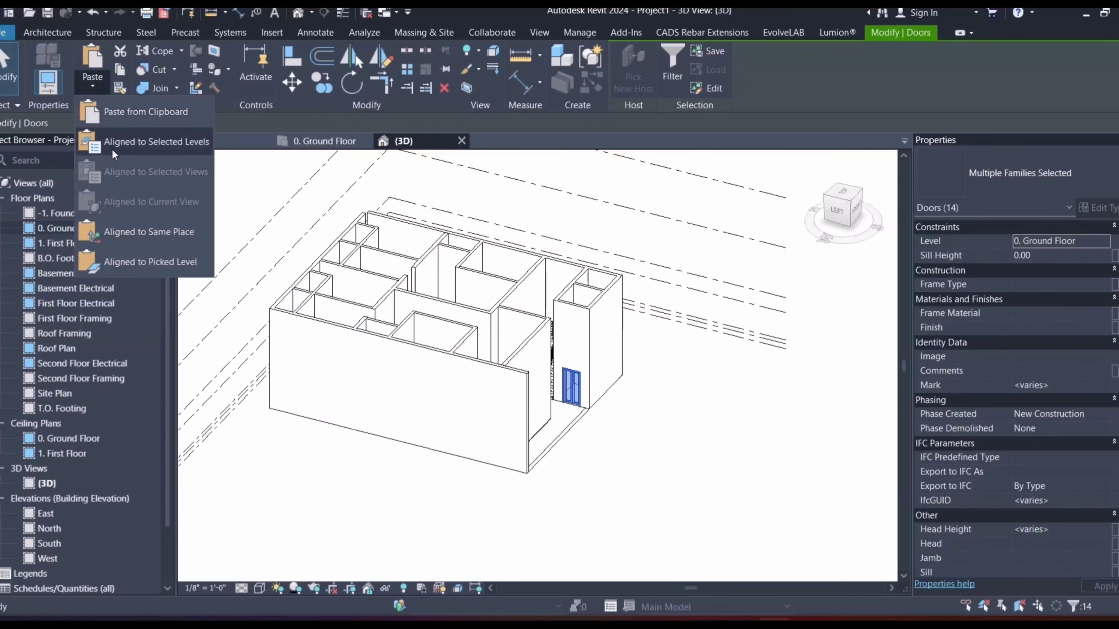
pyautogui.click(112, 146)
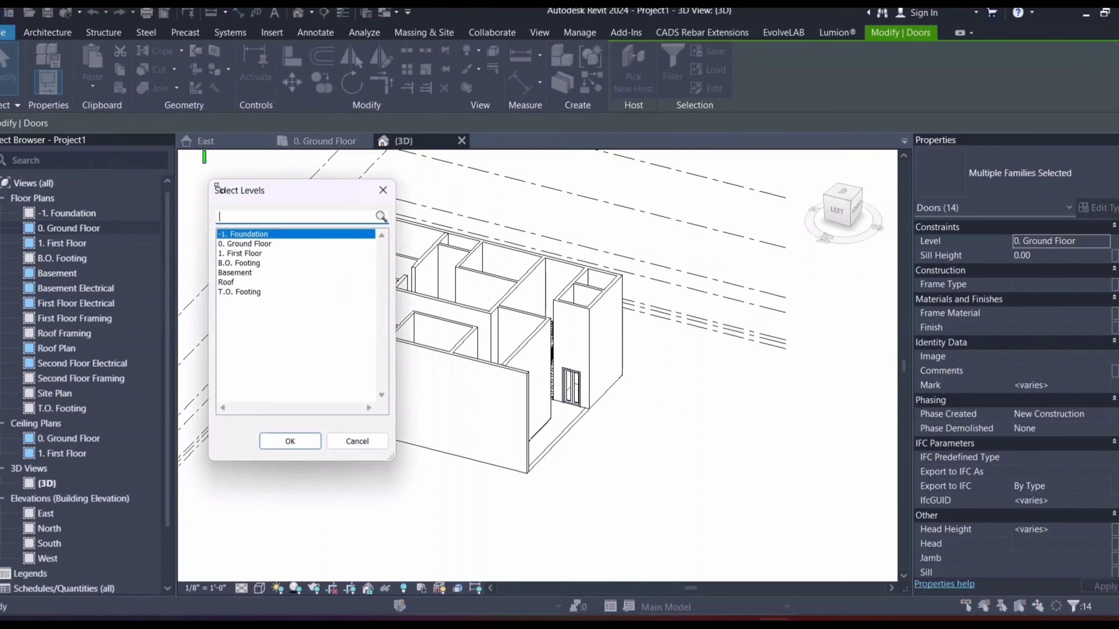
pyautogui.click(243, 254)
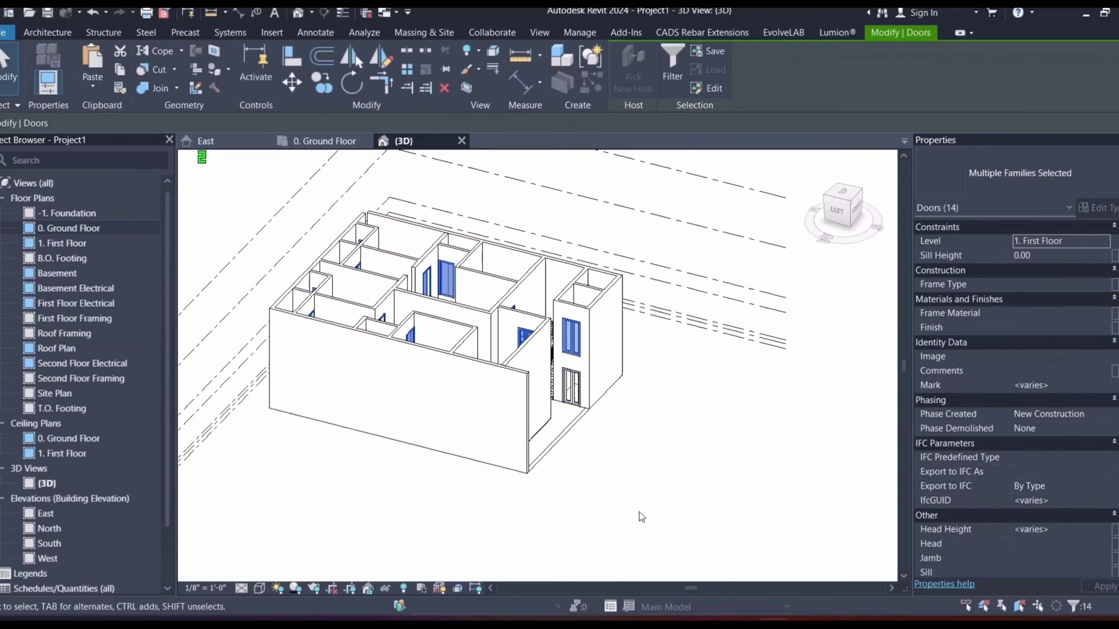
pyautogui.click(639, 511)
pyautogui.keyDown('shift'); pyautogui.moveTo(541, 424); pyautogui.dragTo(313, 211, button='middle'); pyautogui.keyUp('shift')
# Step: In the Ground Floor plan, sketch a rectangular architectural floor boundary around the house's outer wall corners, using type Generic - 12"
pyautogui.click(323, 141)
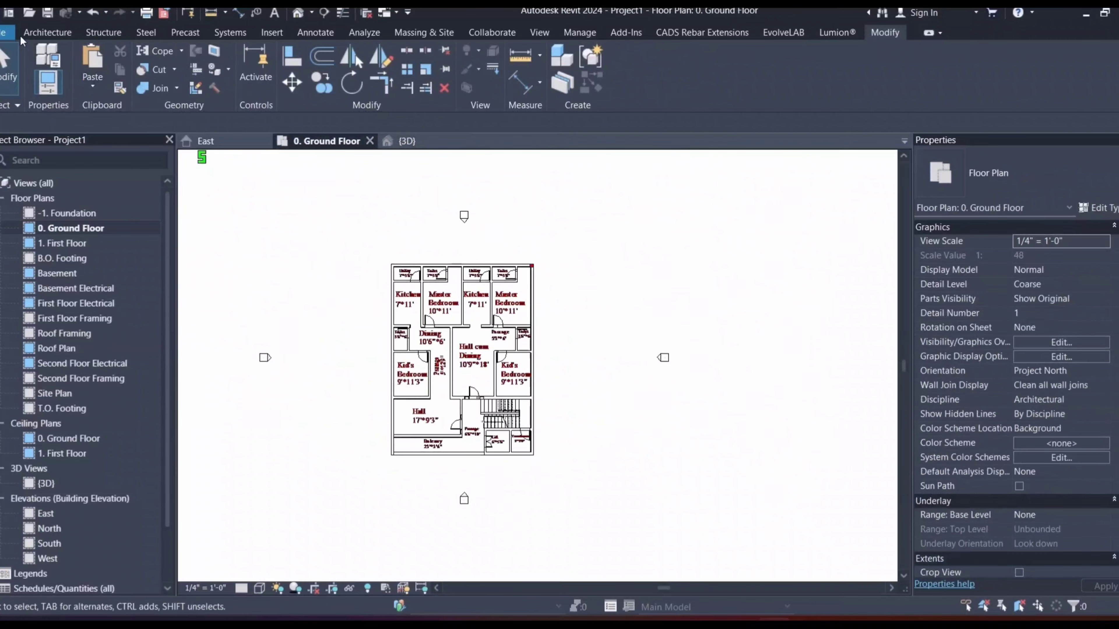
pyautogui.click(50, 34)
pyautogui.click(326, 84)
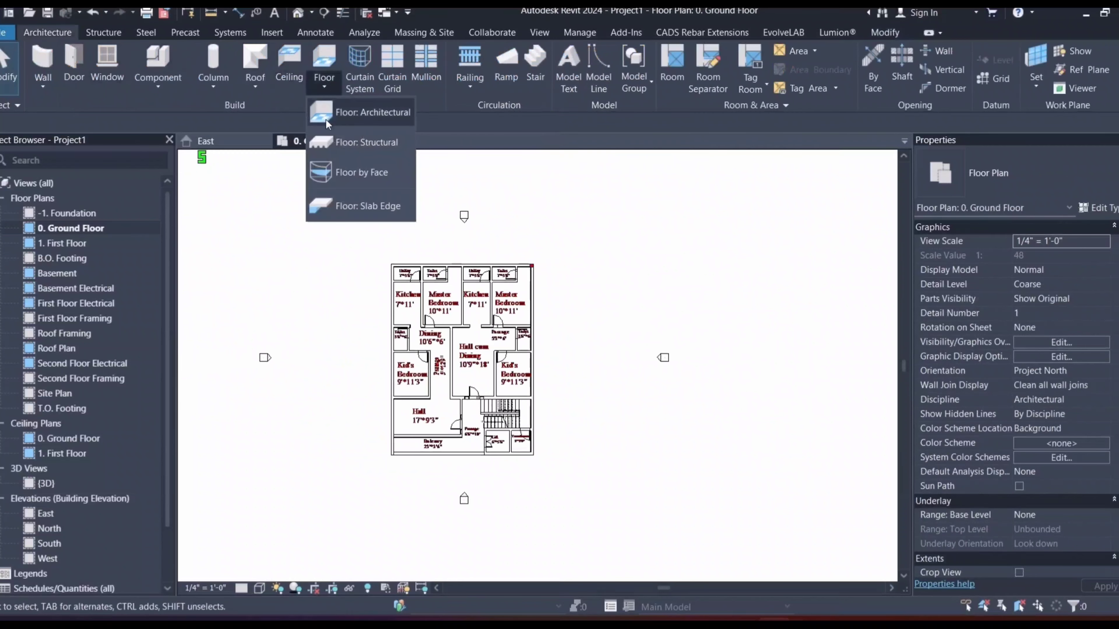
pyautogui.click(346, 116)
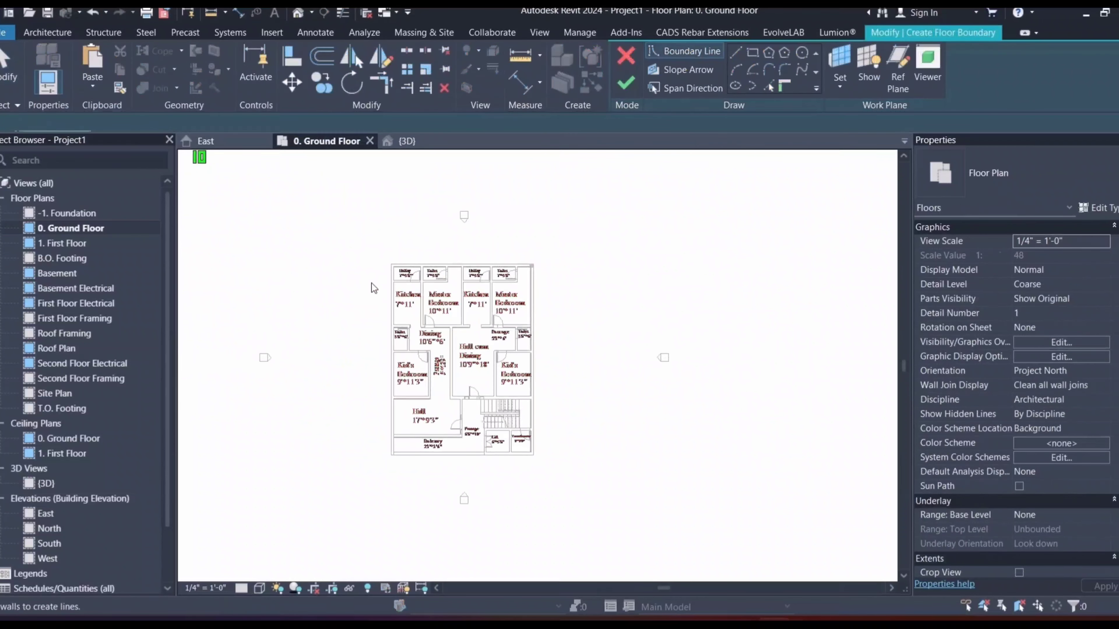
pyautogui.click(752, 54)
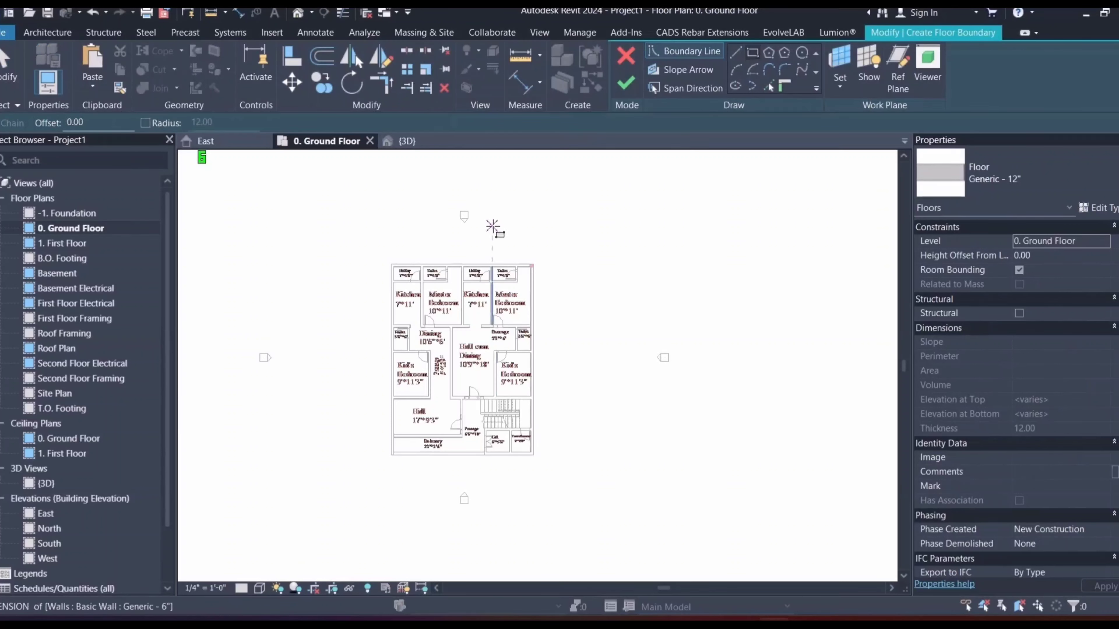
pyautogui.scroll(4, 392, 281)
pyautogui.click(399, 243)
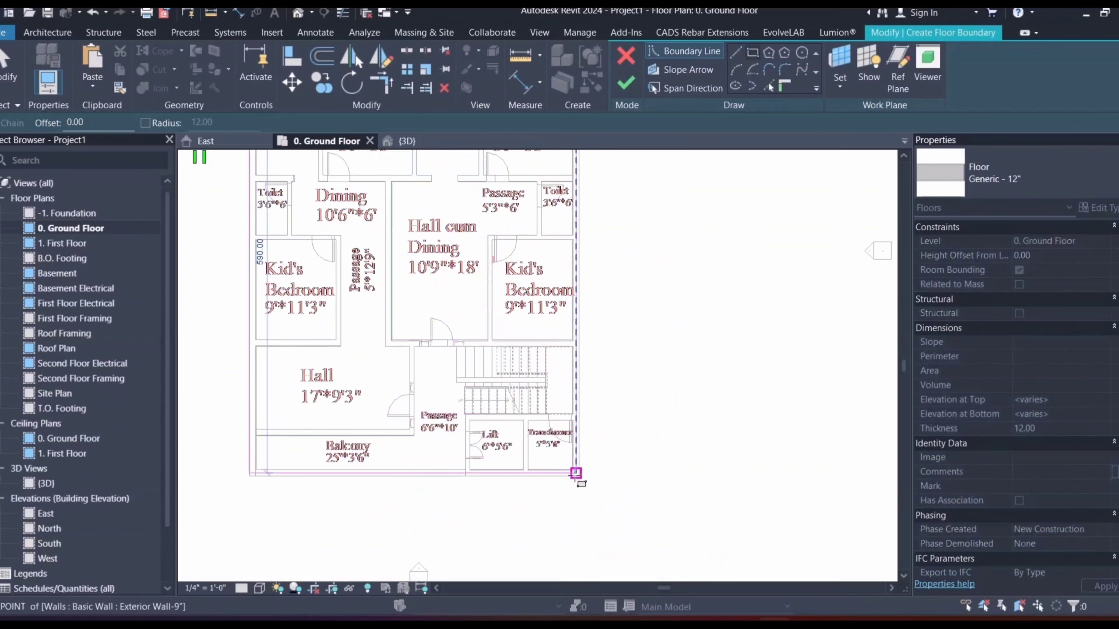
pyautogui.click(572, 470)
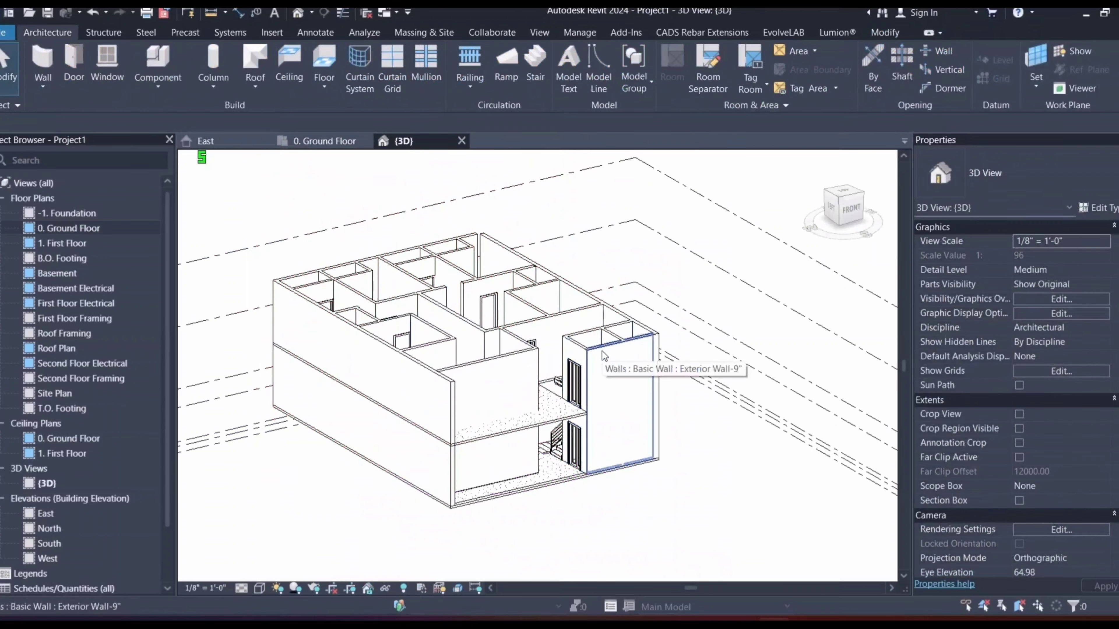
# Step: Select the four walls enclosing the Lift and Transformer in 3D and set their top offset to 96
pyautogui.click(601, 351)
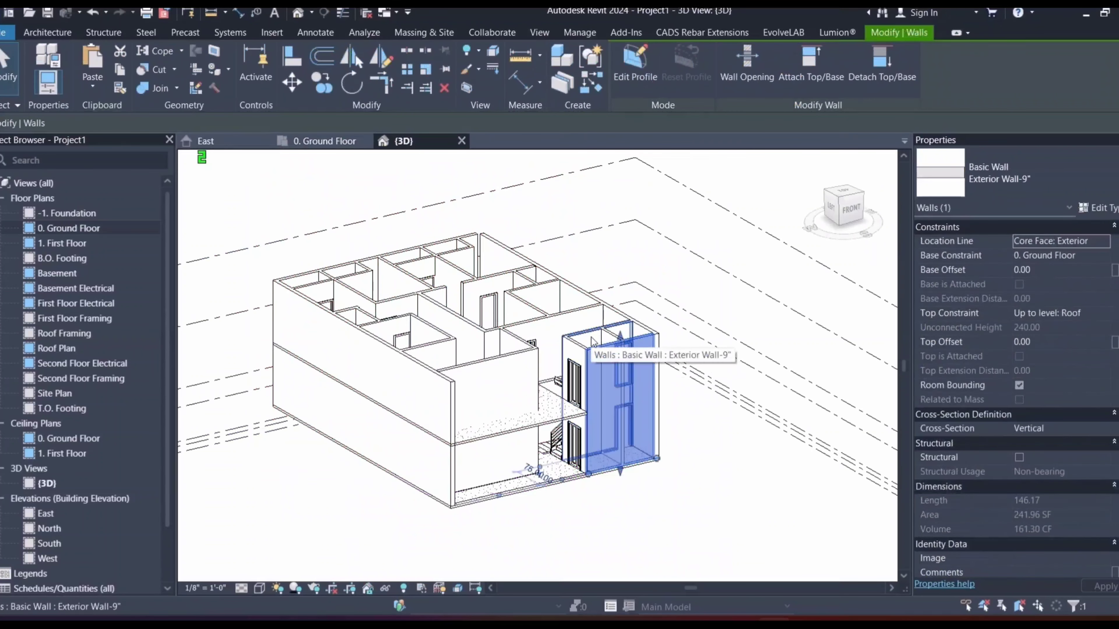
pyautogui.keyDown('ctrl'); pyautogui.click(578, 353); pyautogui.keyUp('ctrl')
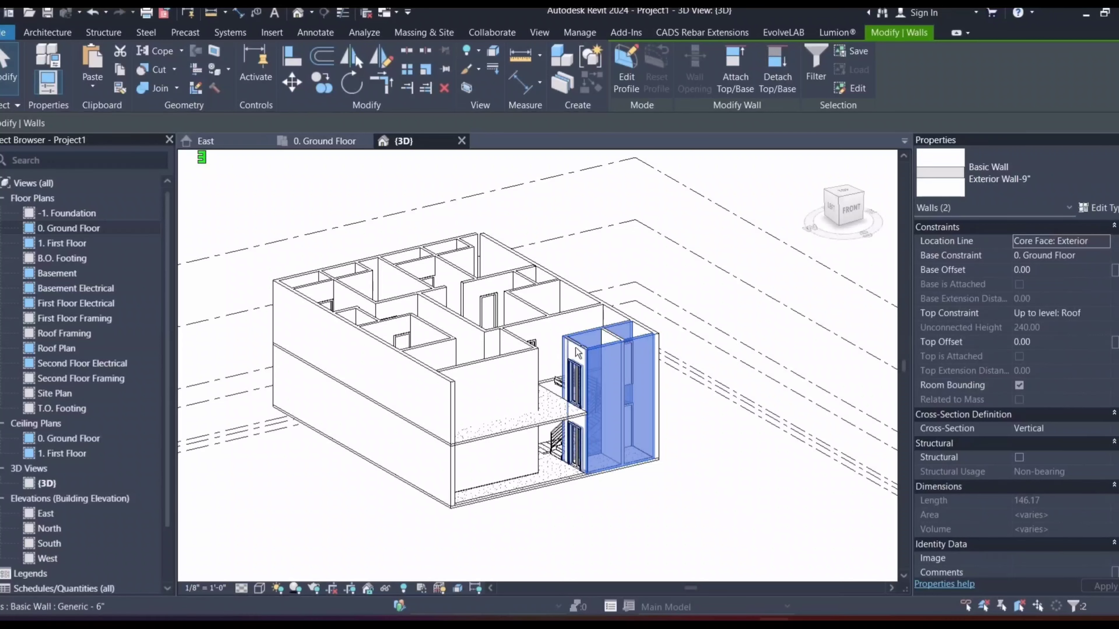
pyautogui.keyDown('ctrl'); pyautogui.click(578, 353); pyautogui.keyUp('ctrl')
pyautogui.keyDown('ctrl'); pyautogui.click(614, 335); pyautogui.keyUp('ctrl')
pyautogui.scroll(4, 621, 340)
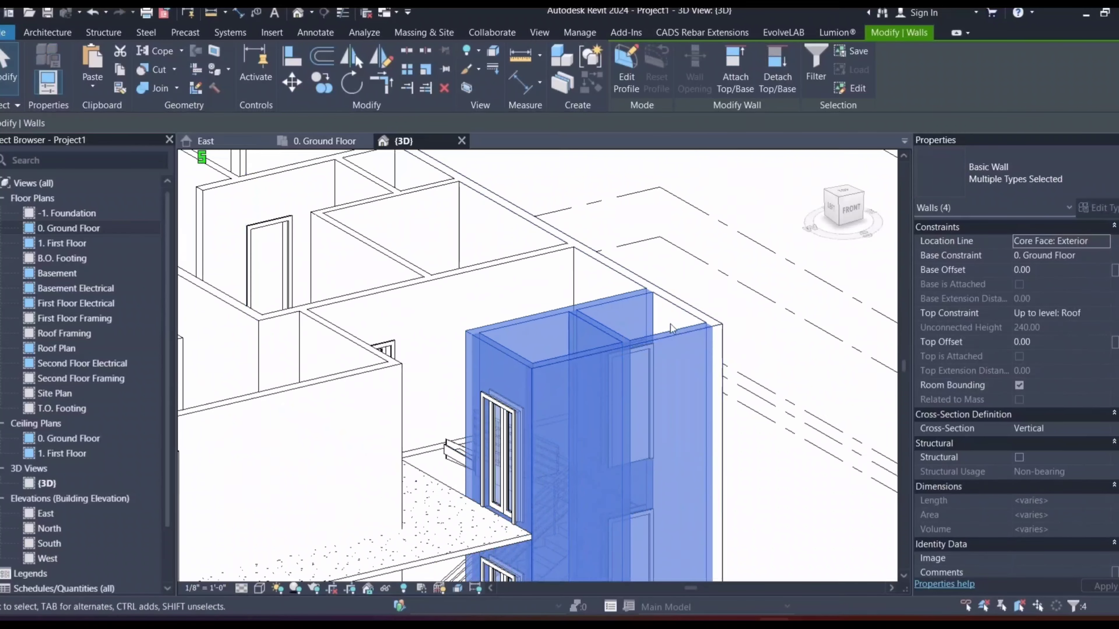
pyautogui.scroll(-3, 670, 328)
pyautogui.click(1046, 268)
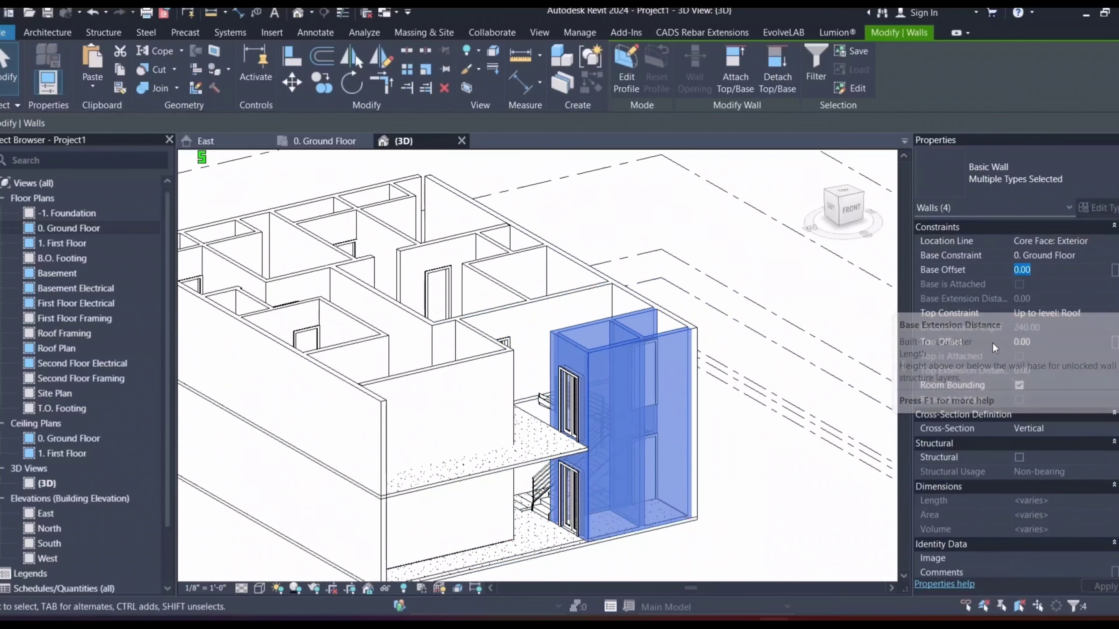
pyautogui.click(1002, 342)
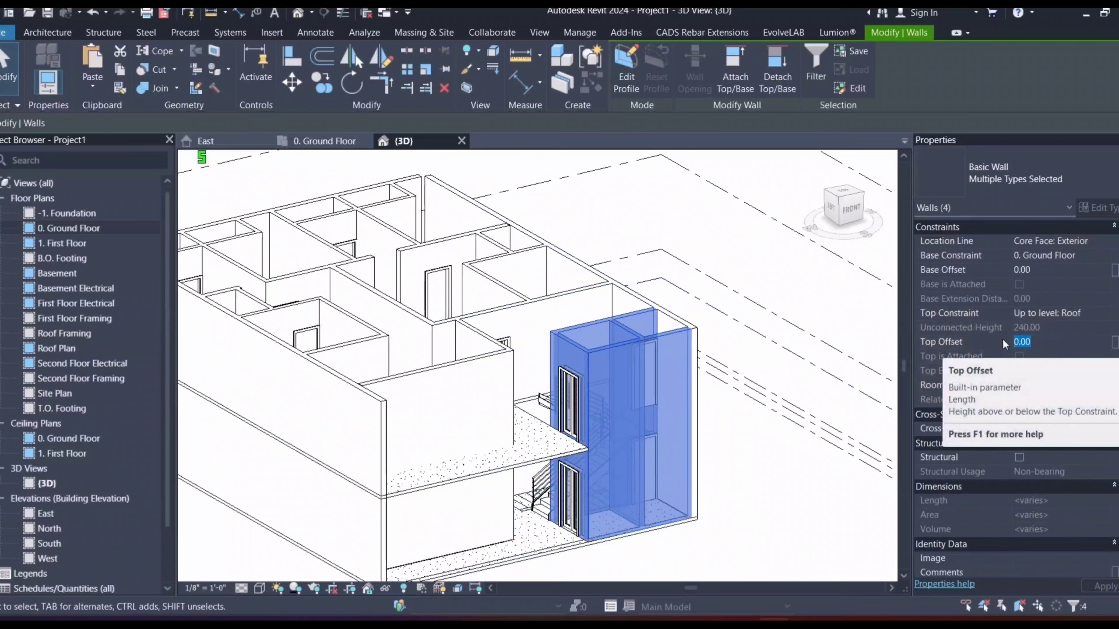
pyautogui.write('96')
pyautogui.press('Return')
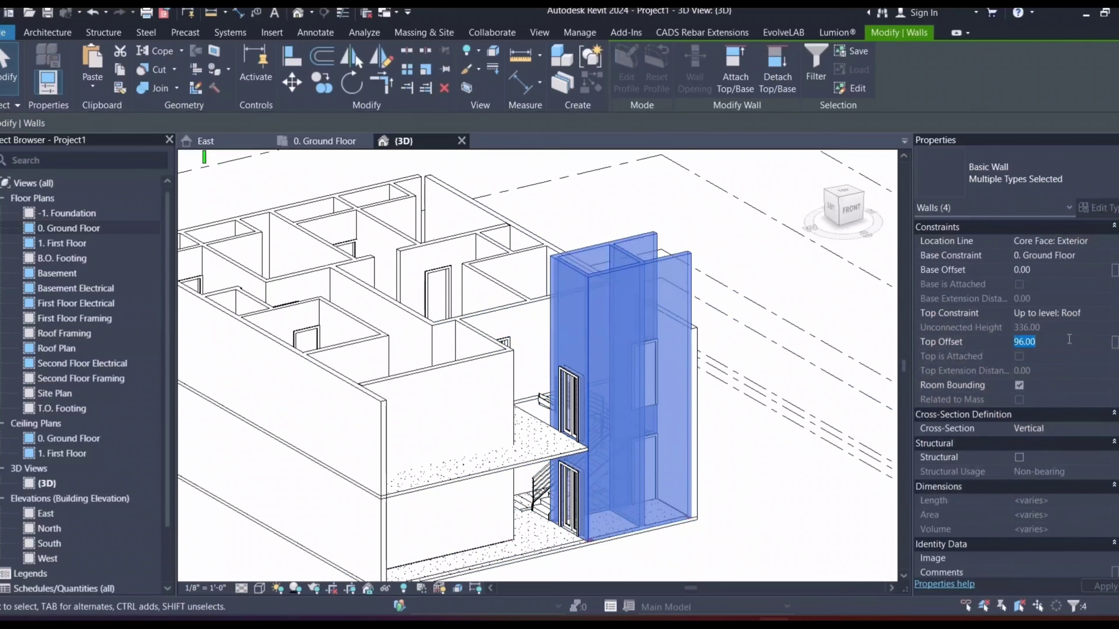
pyautogui.press('Return')
pyautogui.click(765, 501)
pyautogui.scroll(-1, 759, 471)
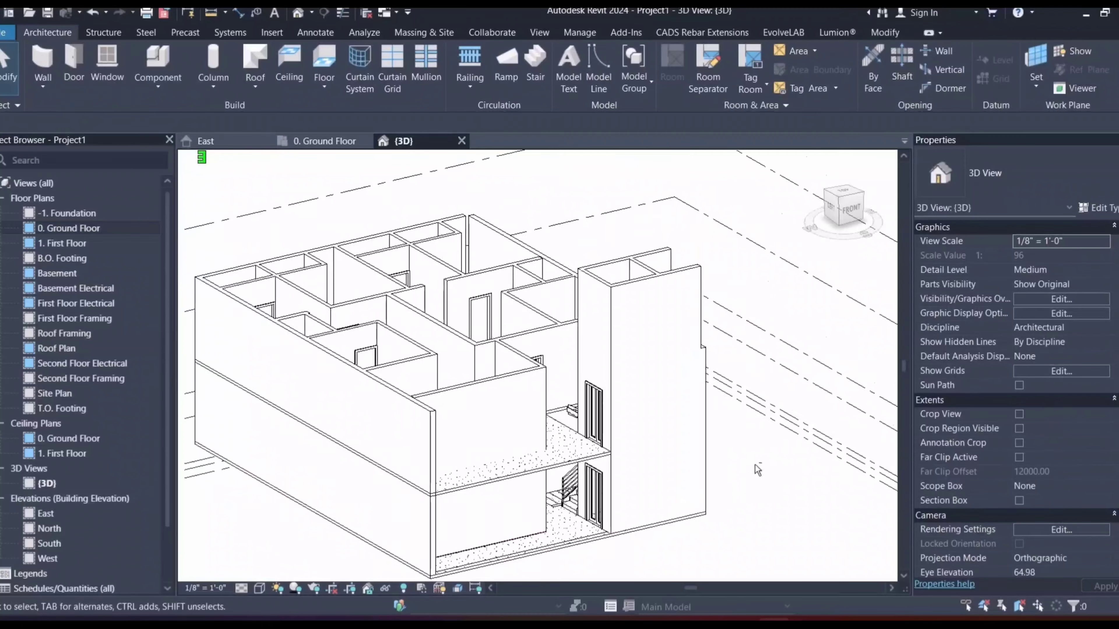
# Step: In the Ground Floor plan, split the 9" exterior wall between the Kid's Bedroom and staircase beside the hall door
pyautogui.keyDown('shift'); pyautogui.moveTo(756, 470); pyautogui.dragTo(377, 181, button='middle'); pyautogui.keyUp('shift')
pyautogui.click(324, 141)
pyautogui.scroll(5, 661, 375)
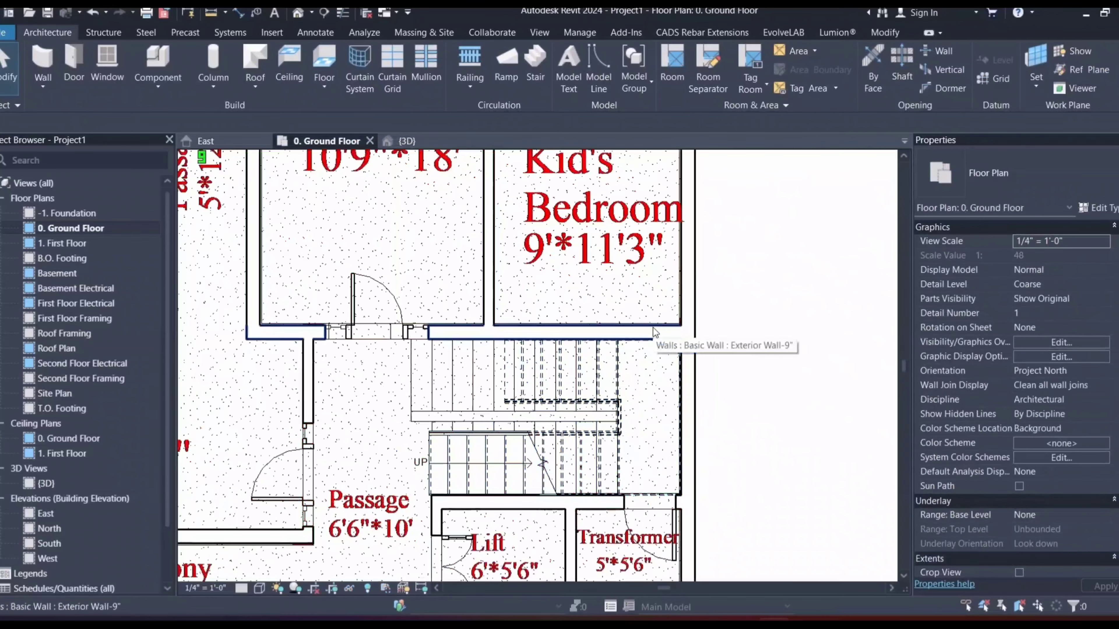
pyautogui.click(678, 333)
pyautogui.click(725, 358)
pyautogui.click(675, 333)
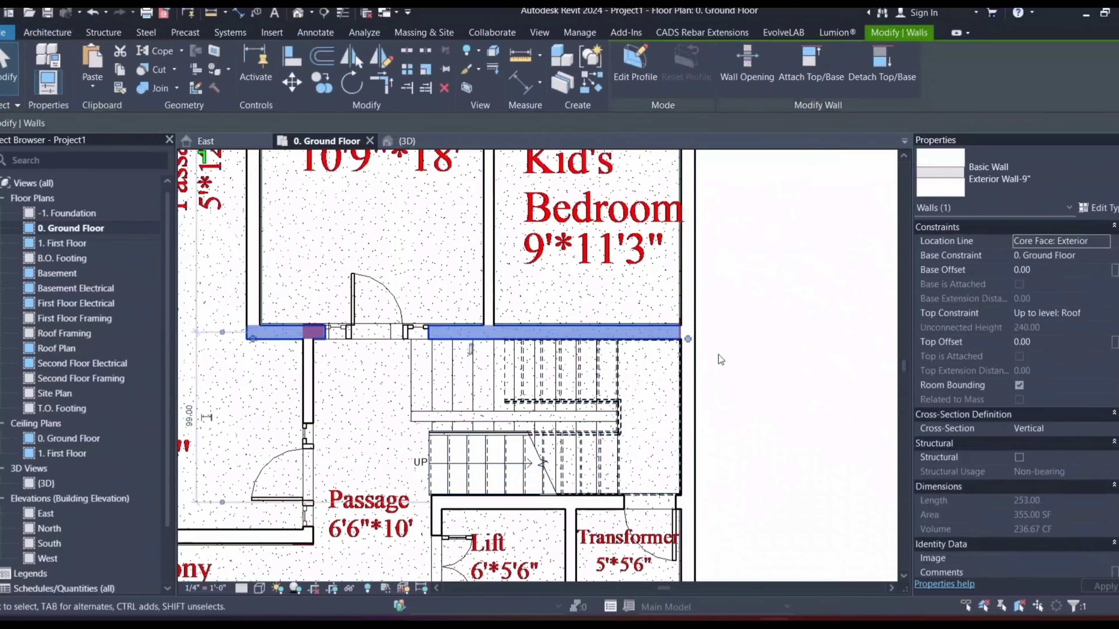
pyautogui.click(719, 355)
pyautogui.click(694, 347)
pyautogui.click(407, 51)
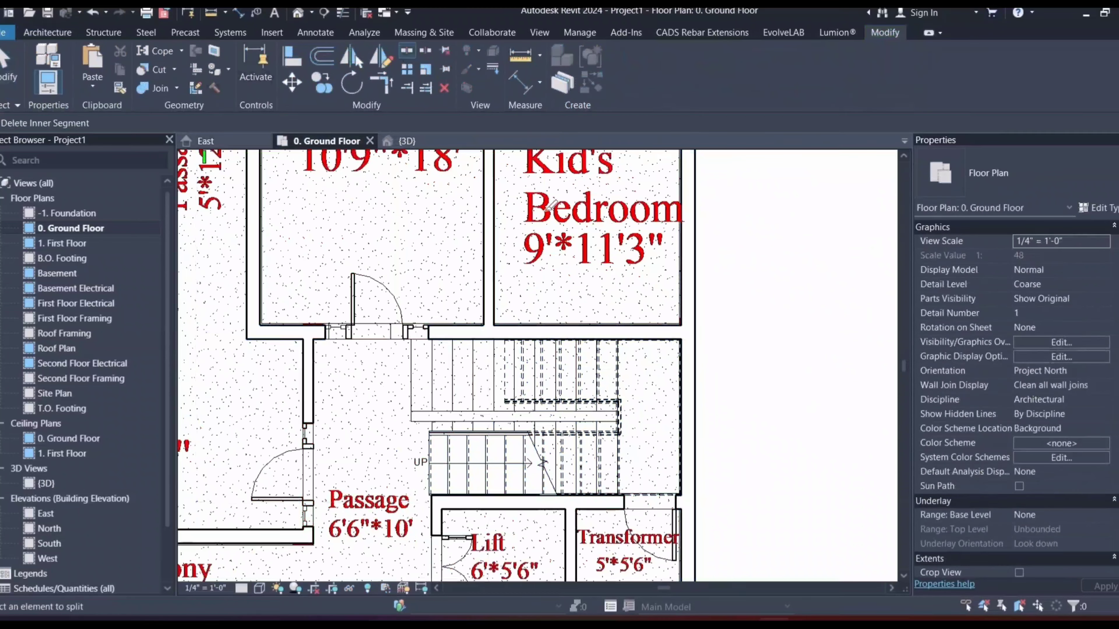
pyautogui.scroll(1, 545, 210)
pyautogui.scroll(2, 712, 338)
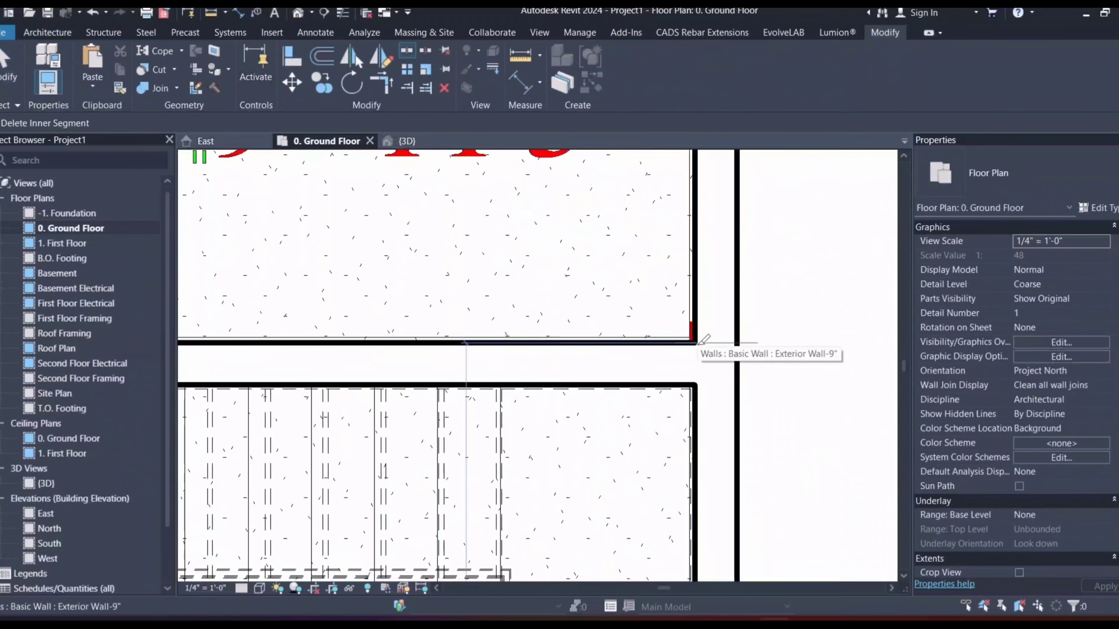
pyautogui.scroll(-2, 685, 337)
pyautogui.scroll(2, 488, 337)
pyautogui.scroll(3, 483, 342)
pyautogui.click(499, 324)
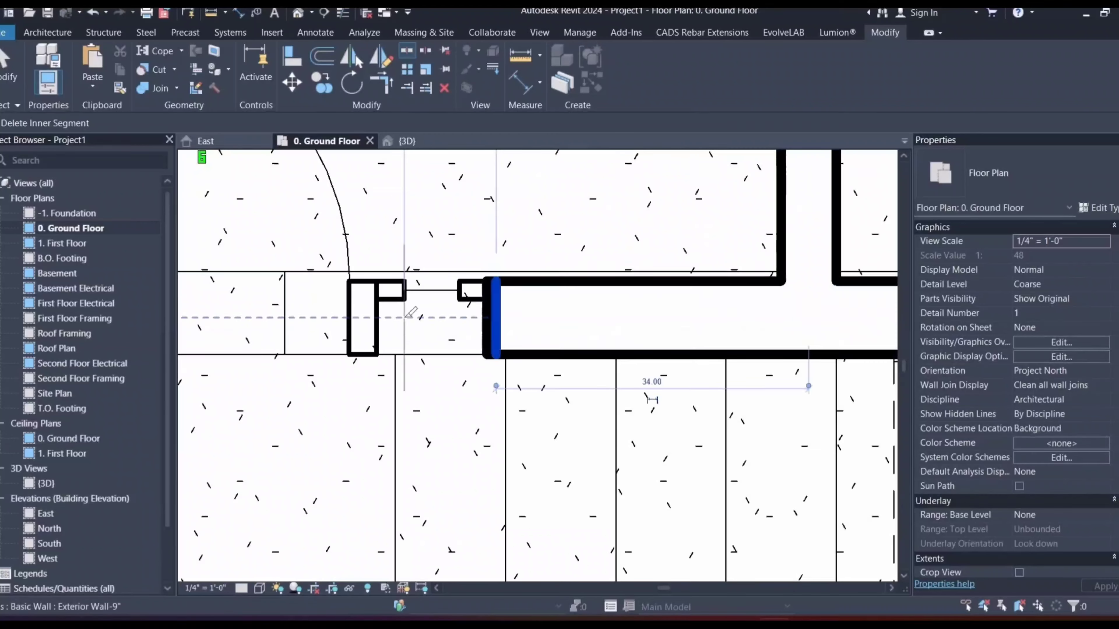
pyautogui.scroll(-3, 404, 318)
pyautogui.press('Escape')
# Step: Select the split wall segment above the staircase and the adjoining outer wall, and set their top offset to 10'
pyautogui.click(461, 317)
pyautogui.scroll(-3, 460, 318)
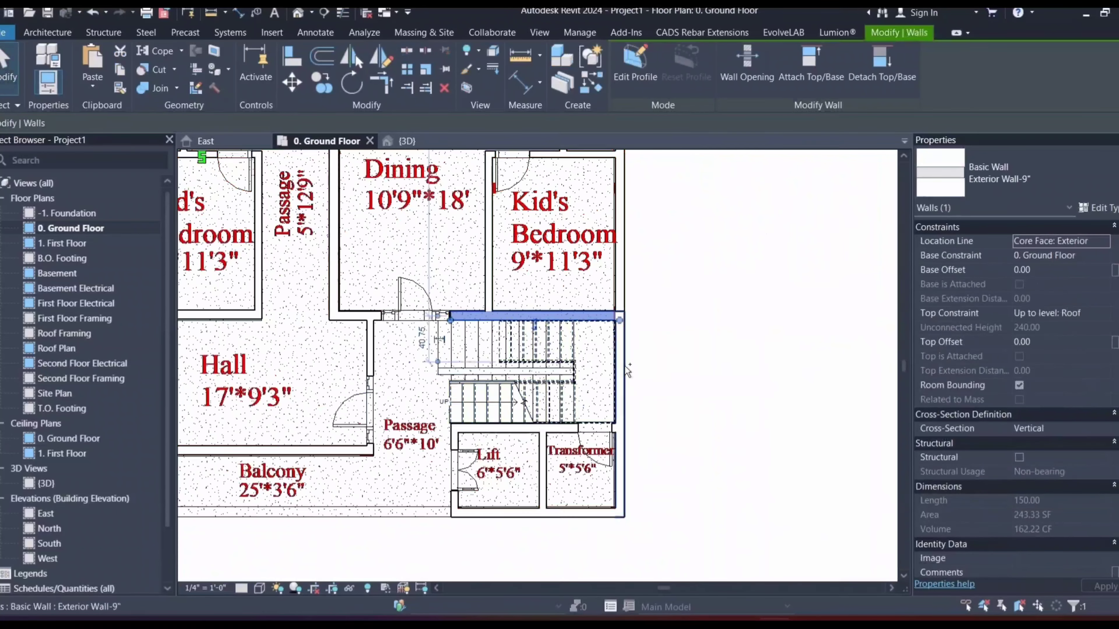
pyautogui.keyDown('ctrl'); pyautogui.click(625, 366); pyautogui.keyUp('ctrl')
pyautogui.click(407, 141)
pyautogui.scroll(-1, 517, 355)
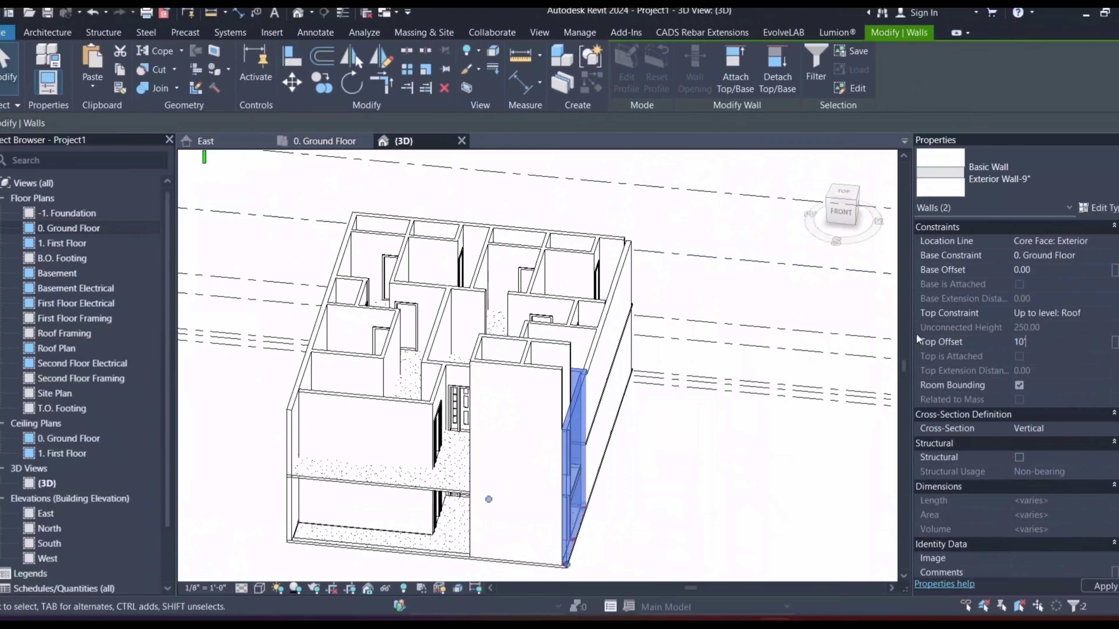
pyautogui.click(719, 327)
# Step: Copy the ground-floor stair and its railing in 3D and paste them aligned to the 1. First Floor level
pyautogui.keyDown('shift'); pyautogui.moveTo(718, 327); pyautogui.dragTo(605, 424, button='middle'); pyautogui.keyUp('shift')
pyautogui.scroll(5, 592, 352)
pyautogui.click(599, 383)
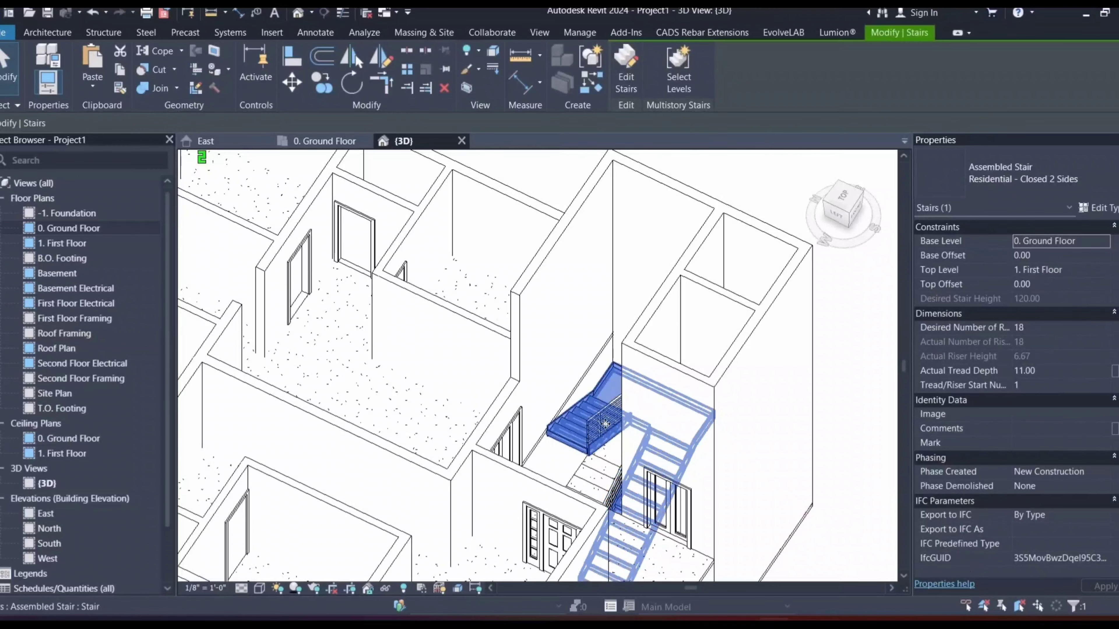
pyautogui.keyDown('ctrl'); pyautogui.click(606, 424); pyautogui.keyUp('ctrl')
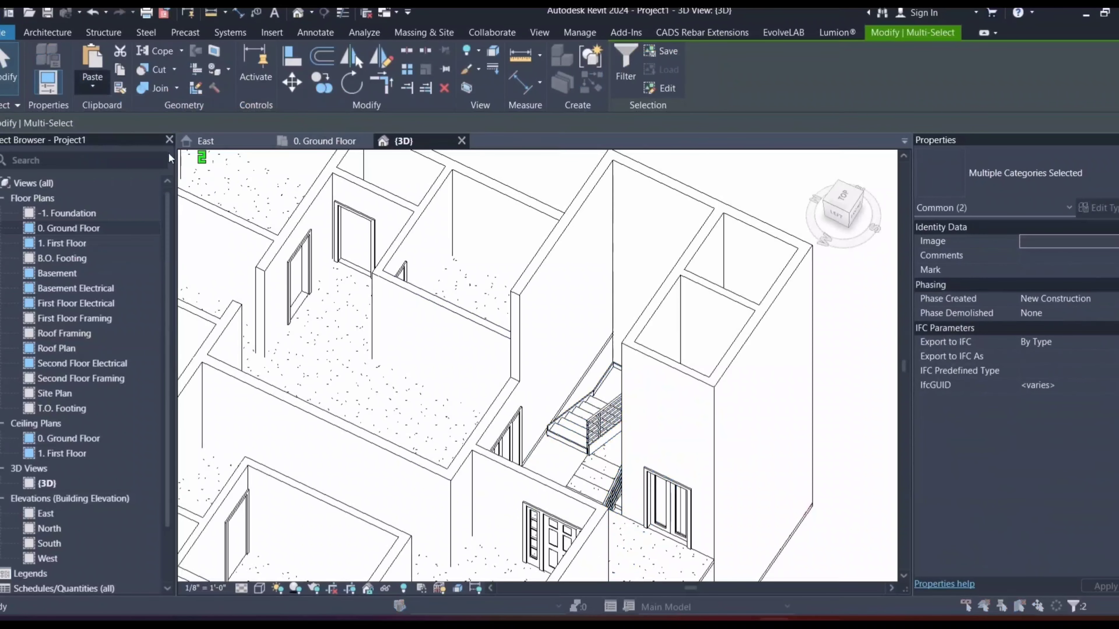
pyautogui.click(262, 254)
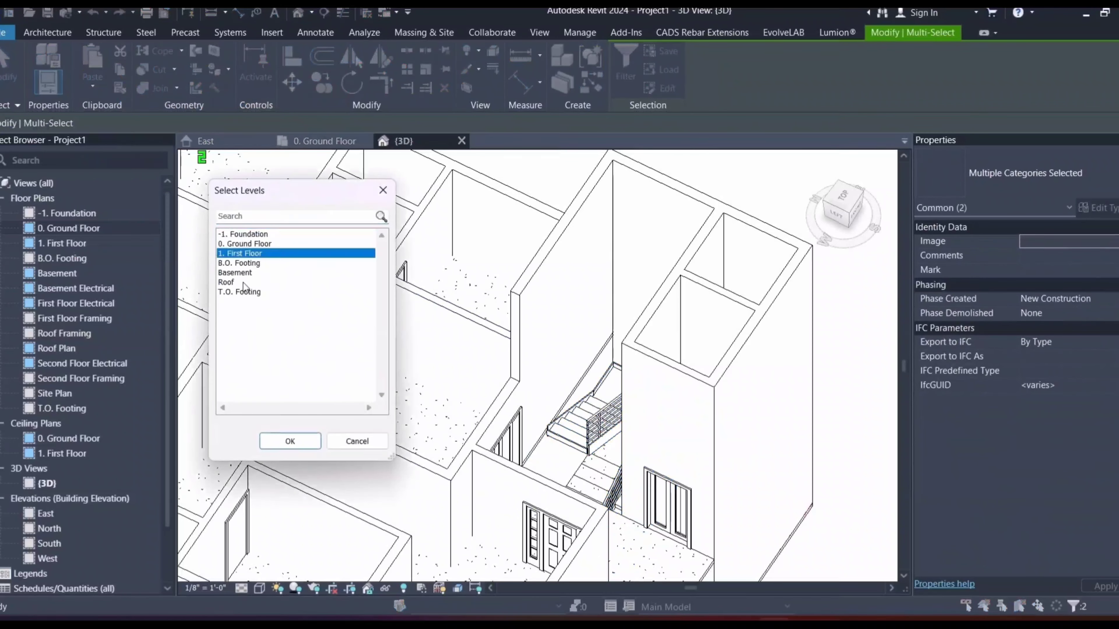
pyautogui.click(290, 441)
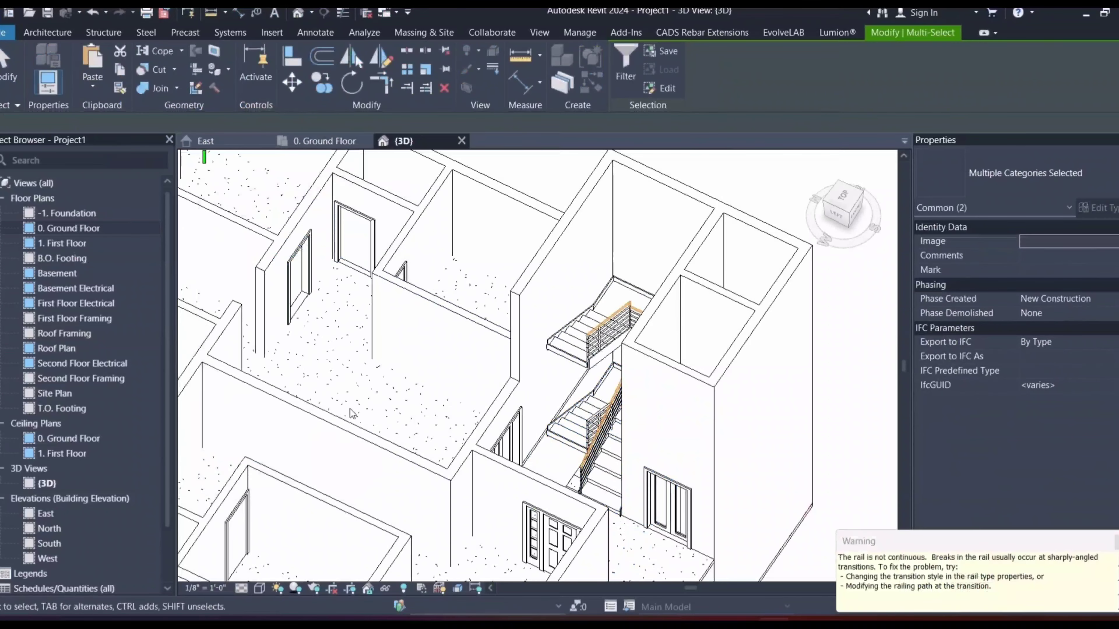
pyautogui.click(1056, 540)
# Step: Open the Ground Floor plan, start the Window tool and save the project as Appartment House Plan
pyautogui.keyDown('shift'); pyautogui.moveTo(385, 364); pyautogui.dragTo(506, 309, button='middle'); pyautogui.keyUp('shift')
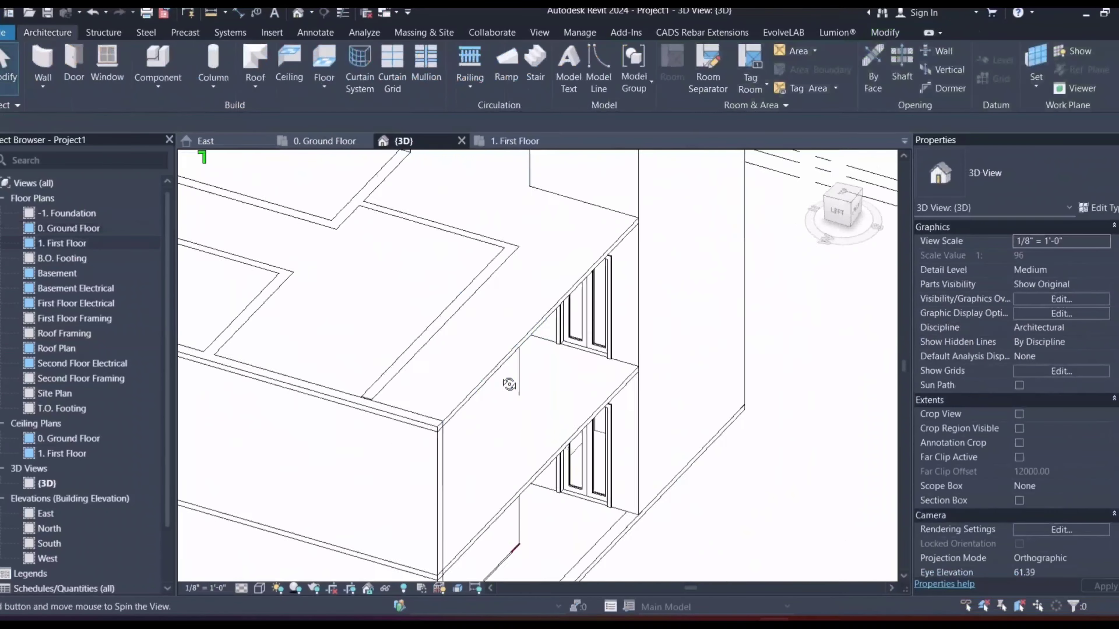
pyautogui.keyDown('shift'); pyautogui.moveTo(507, 388); pyautogui.dragTo(387, 365, button='middle'); pyautogui.keyUp('shift')
pyautogui.click(325, 142)
pyautogui.scroll(-4, 400, 343)
pyautogui.moveTo(368, 322); pyautogui.dragTo(458, 381, button='middle')
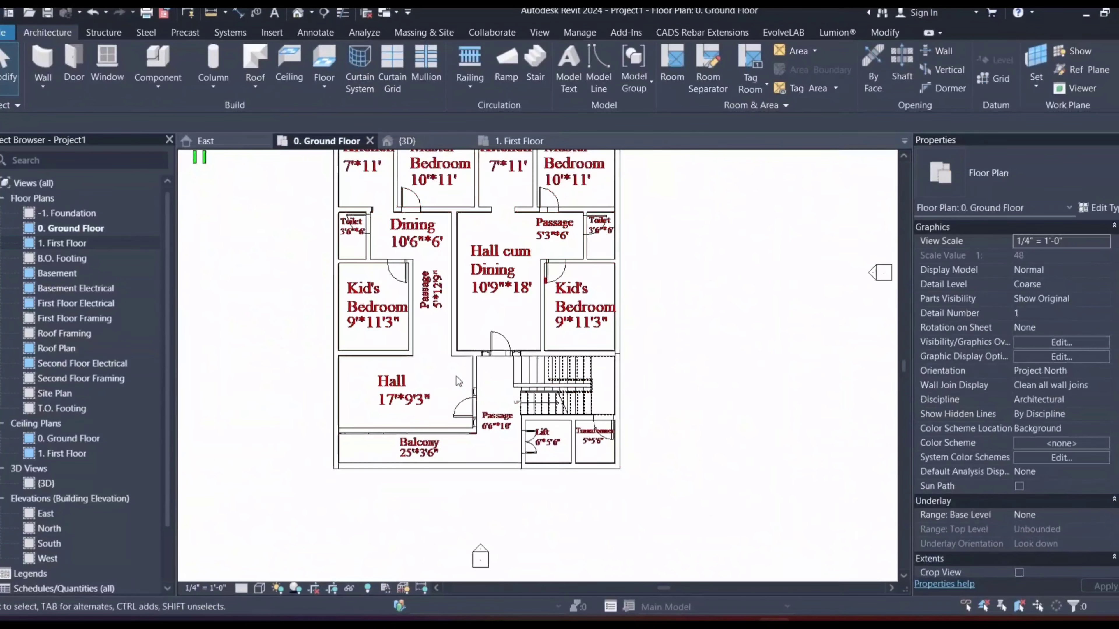
pyautogui.click(108, 66)
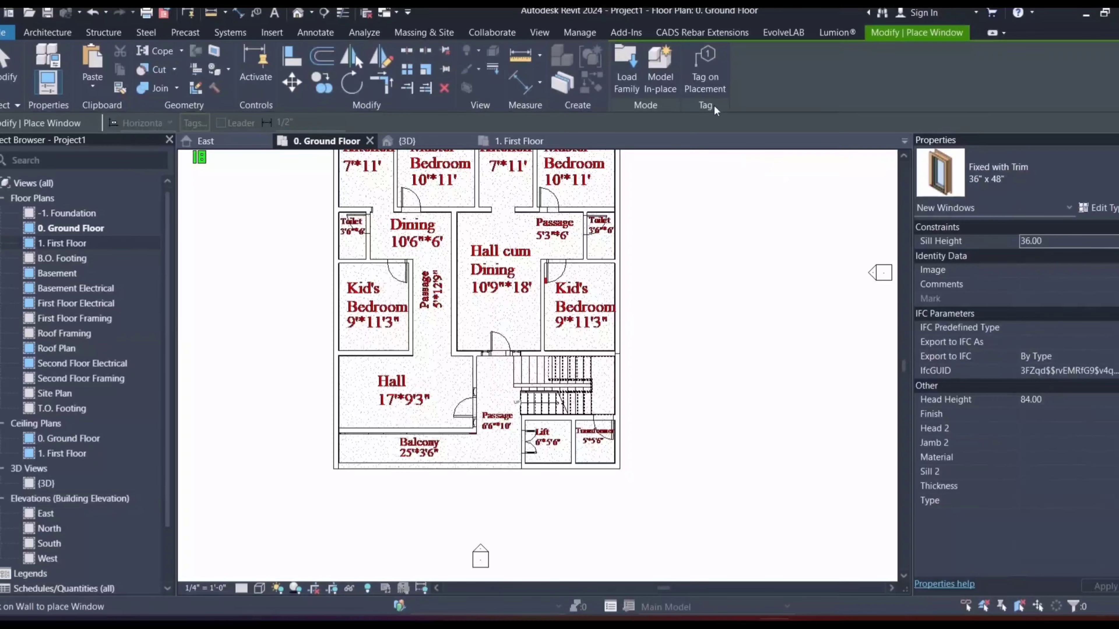
pyautogui.hotkey('ctrl', 's')
# Step: Place a Window-Casement-Double 41" x 53" in the Hall's outer side wall, 60 from the Kid's Bedroom partition
pyautogui.click(462, 165)
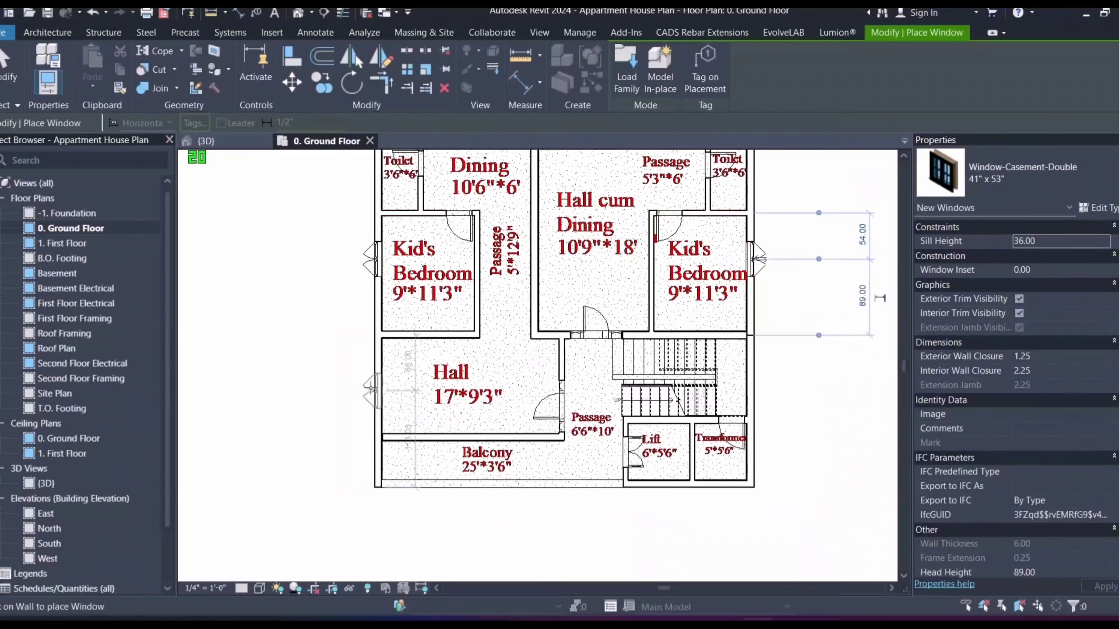
pyautogui.click(384, 390)
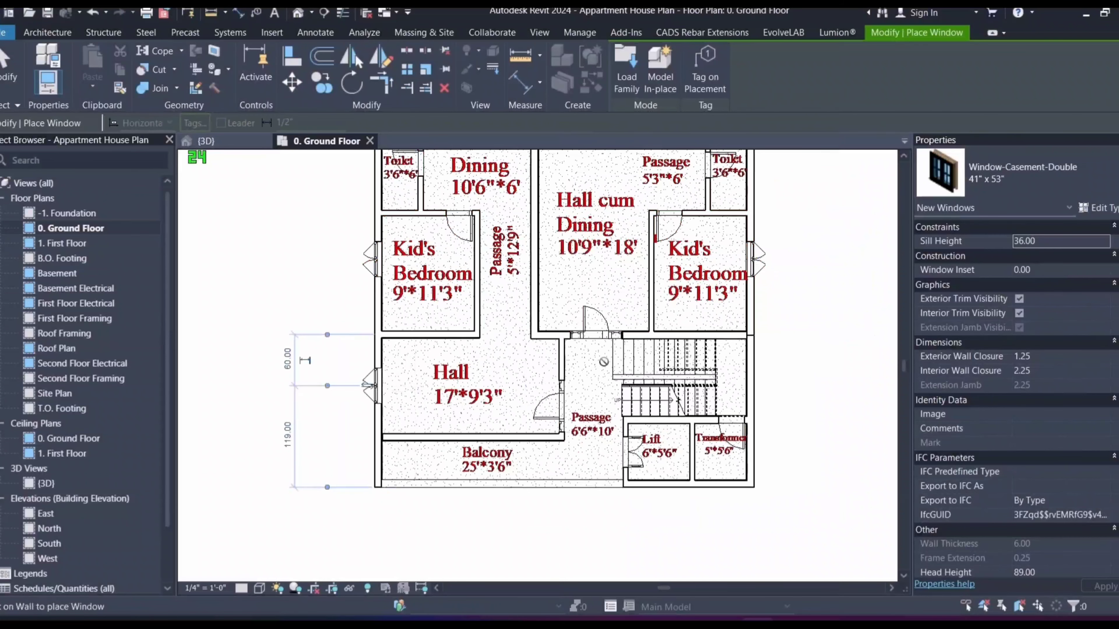
pyautogui.scroll(-1, 615, 354)
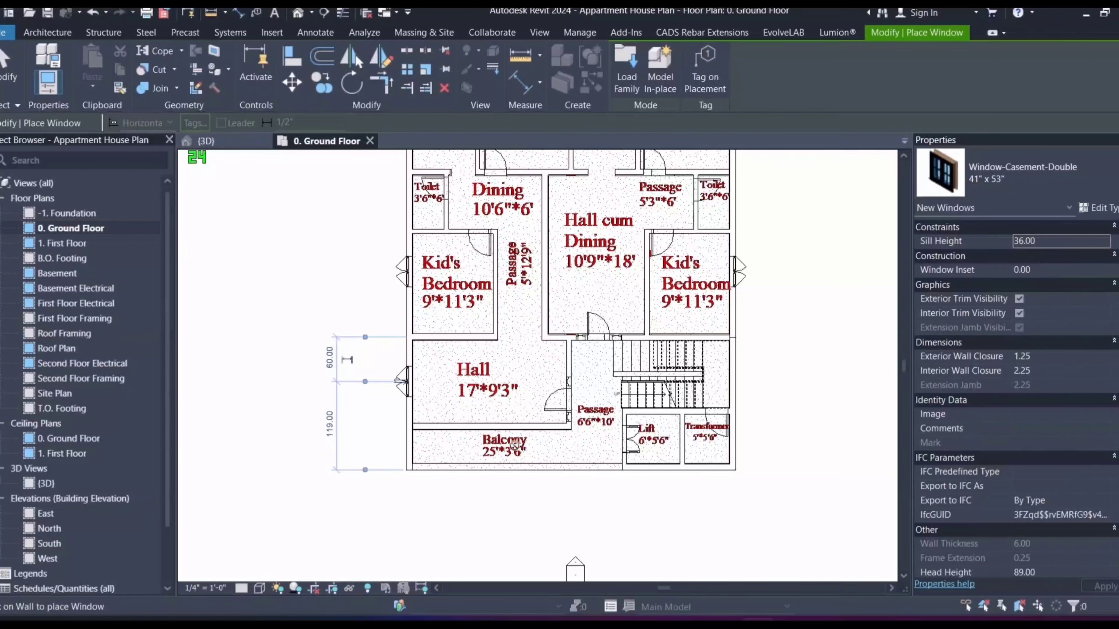
pyautogui.scroll(2, 513, 445)
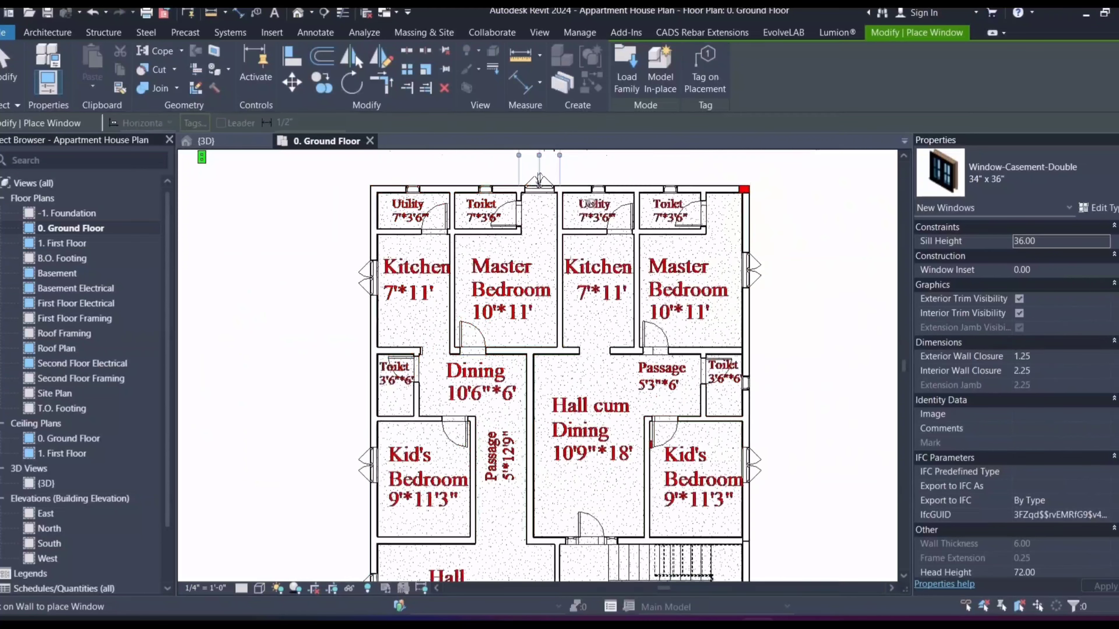
pyautogui.press('Escape')
# Step: In the 3D view, select all Fixed with Trim 16" x 24" windows and set their sill height to 48
pyautogui.click(222, 141)
pyautogui.scroll(2, 507, 511)
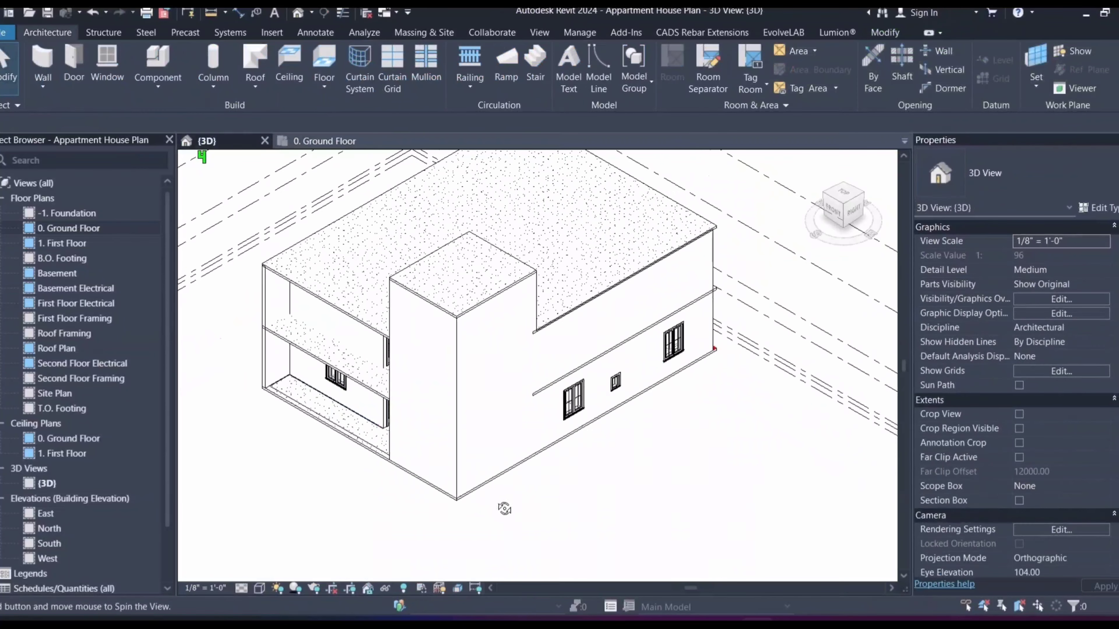
pyautogui.keyDown('shift'); pyautogui.moveTo(504, 509); pyautogui.dragTo(473, 408, button='middle'); pyautogui.keyUp('shift')
pyautogui.click(602, 368)
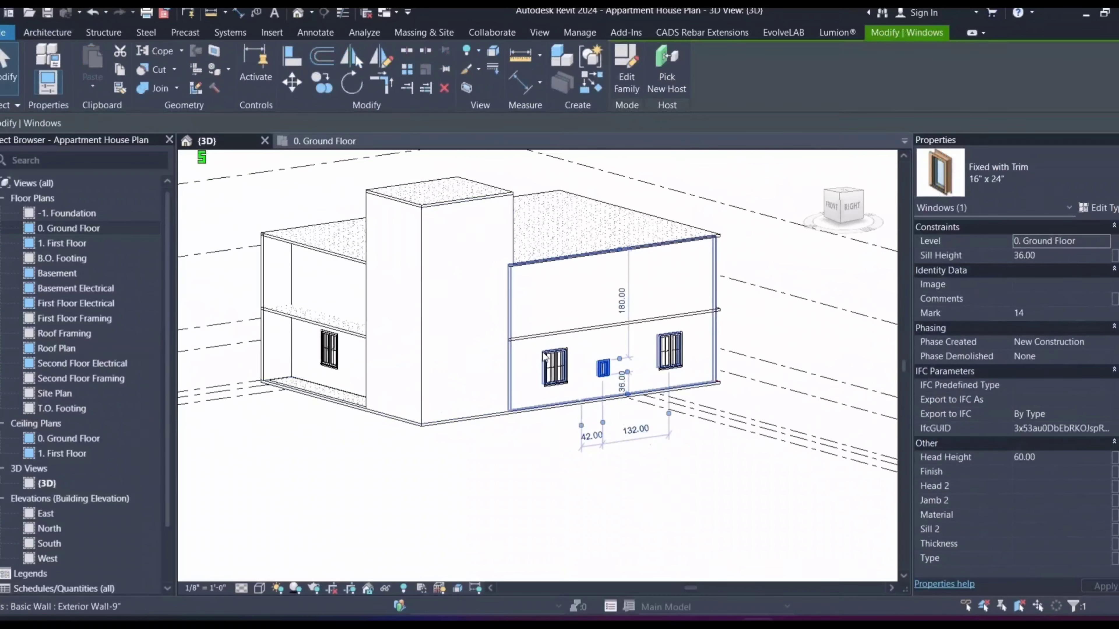
pyautogui.click(587, 399)
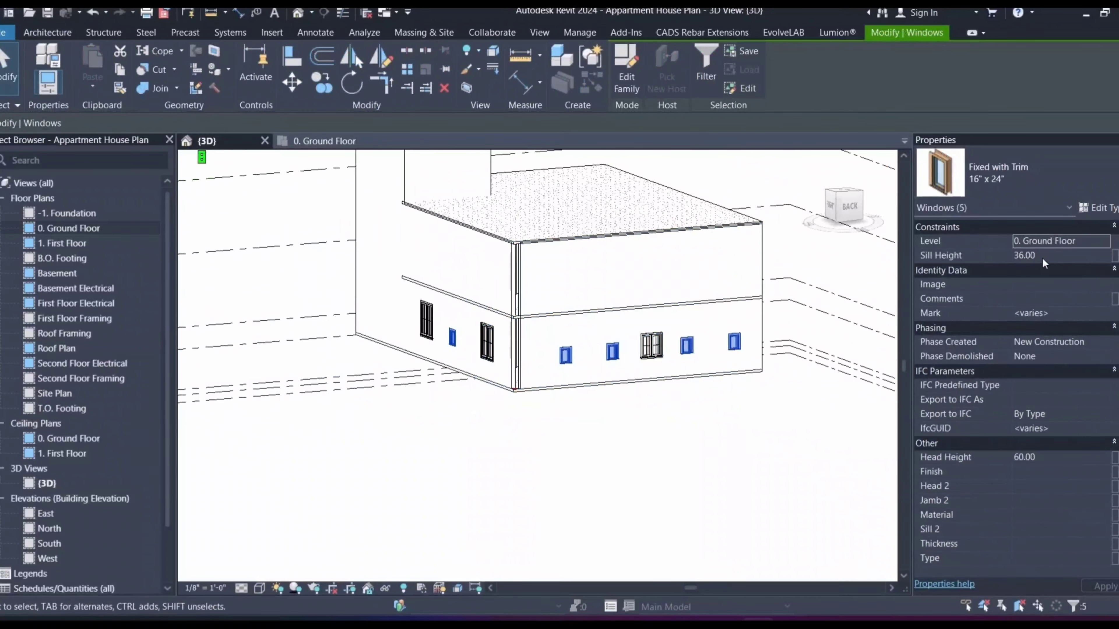
pyautogui.click(1042, 257)
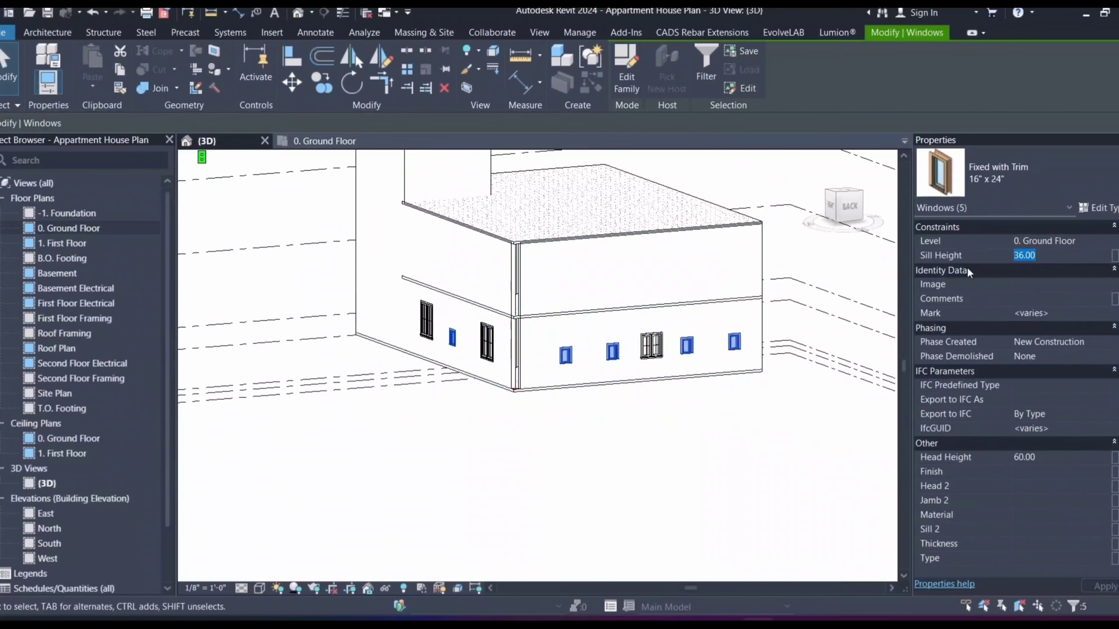
pyautogui.write('48')
pyautogui.press('Return')
# Step: Select the small Fixed with Trim window between the two casement windows and set its sill height to 4.5'
pyautogui.click(765, 468)
pyautogui.keyDown('shift'); pyautogui.moveTo(766, 468); pyautogui.dragTo(738, 477, button='middle'); pyautogui.keyUp('shift')
pyautogui.click(508, 358)
pyautogui.click(1063, 254)
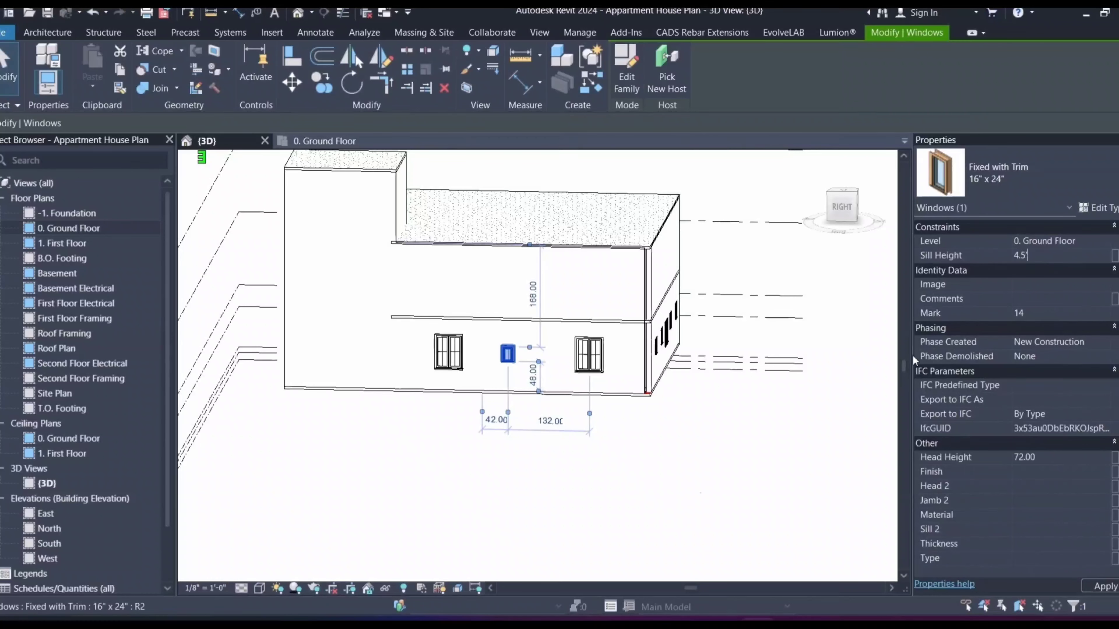
pyautogui.press('Return')
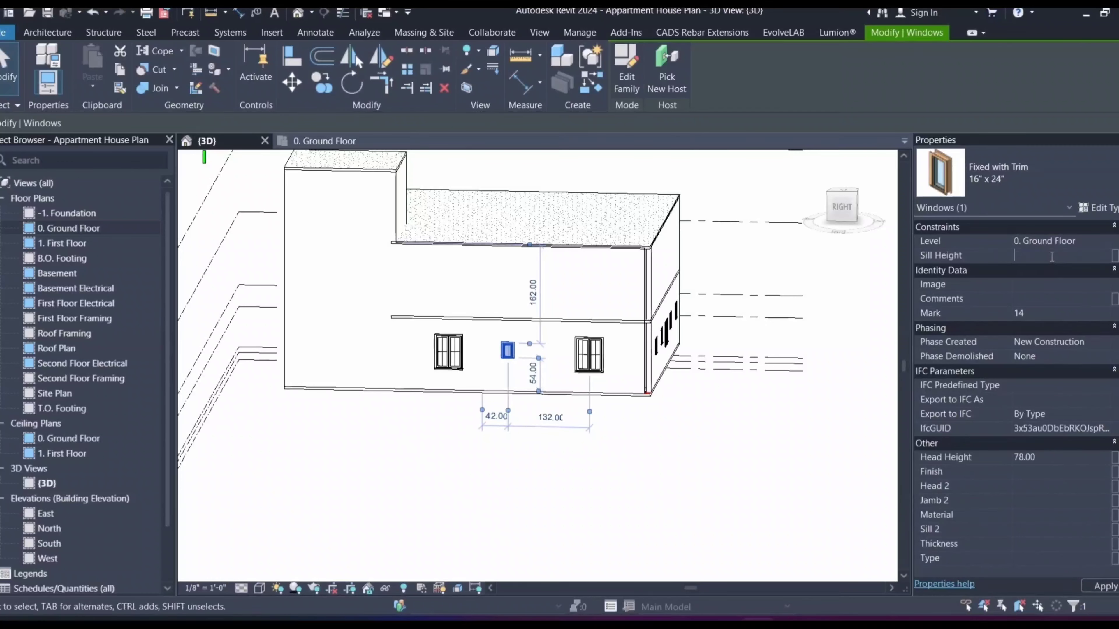
# Step: Select all visible instances of the Fixed with Trim 16" x 24" window and set their sill height to 48
pyautogui.rightClick(604, 371)
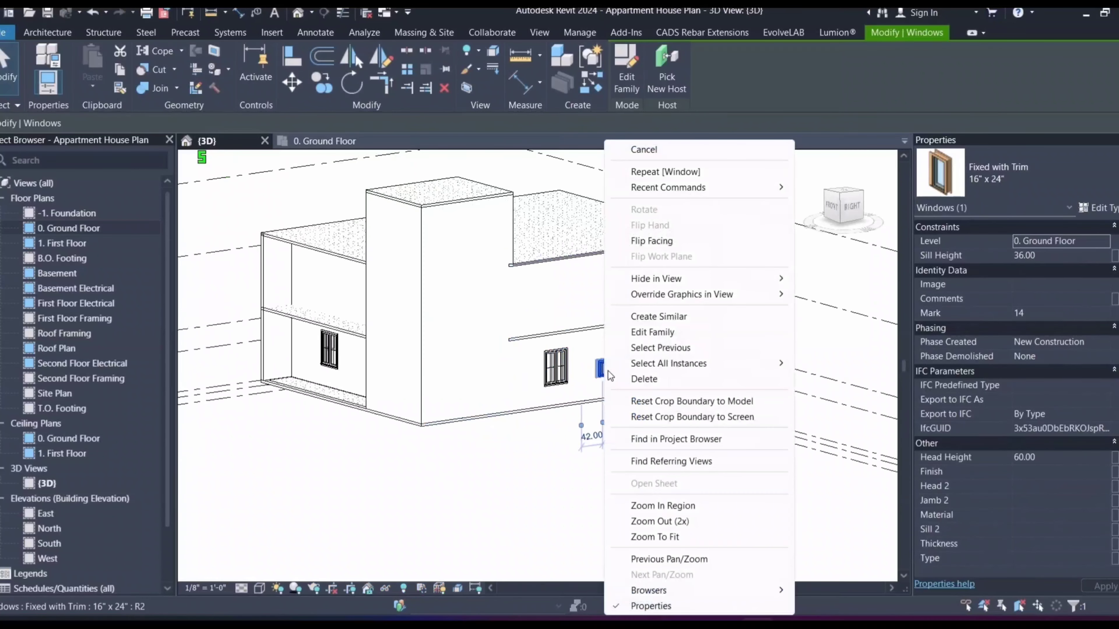
pyautogui.moveTo(627, 364)
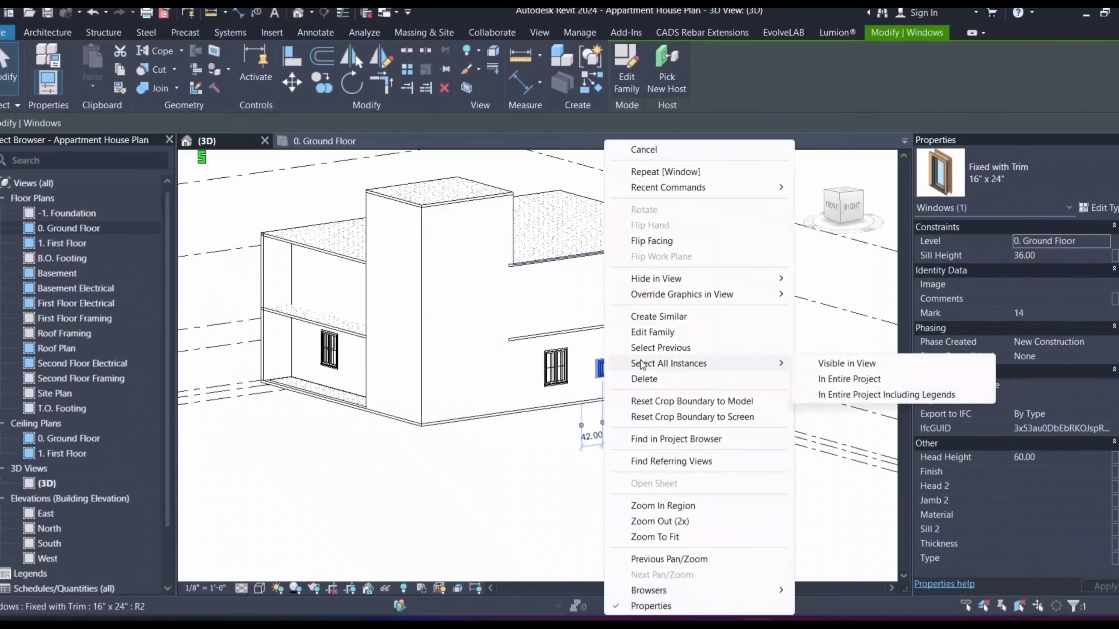
pyautogui.click(845, 363)
pyautogui.keyDown('shift'); pyautogui.moveTo(700, 487); pyautogui.dragTo(458, 480, button='middle'); pyautogui.keyUp('shift')
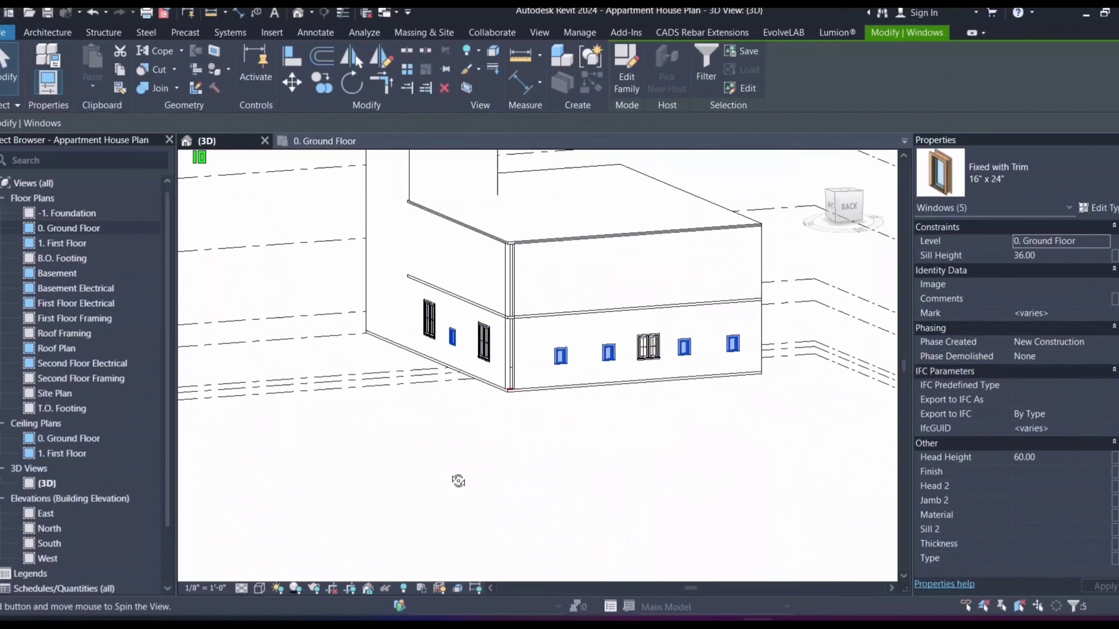
pyautogui.click(1042, 257)
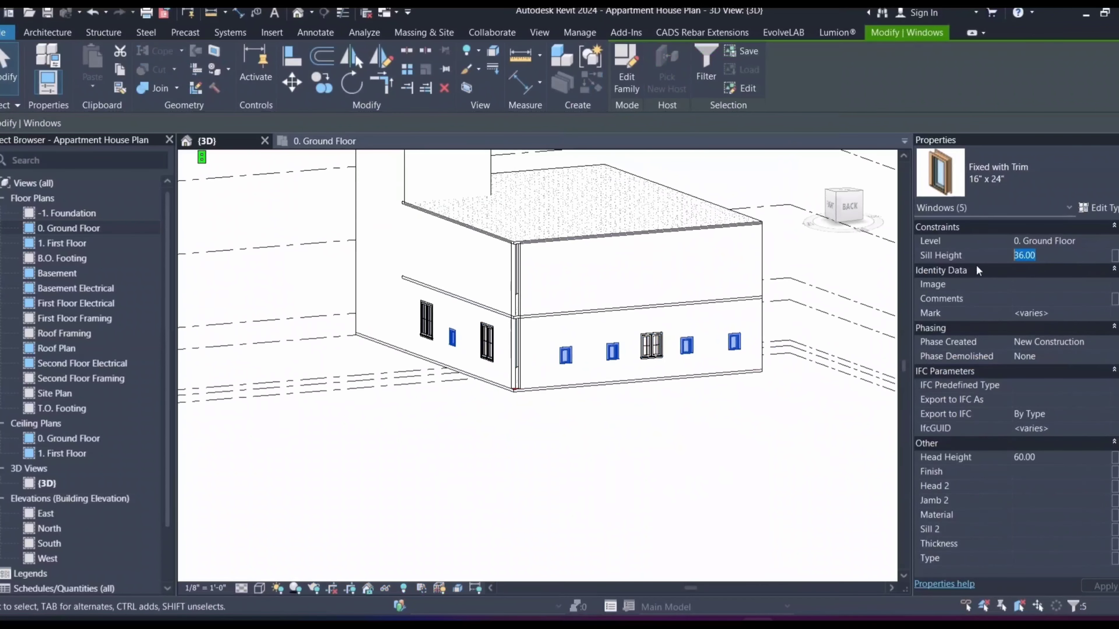
pyautogui.write('48')
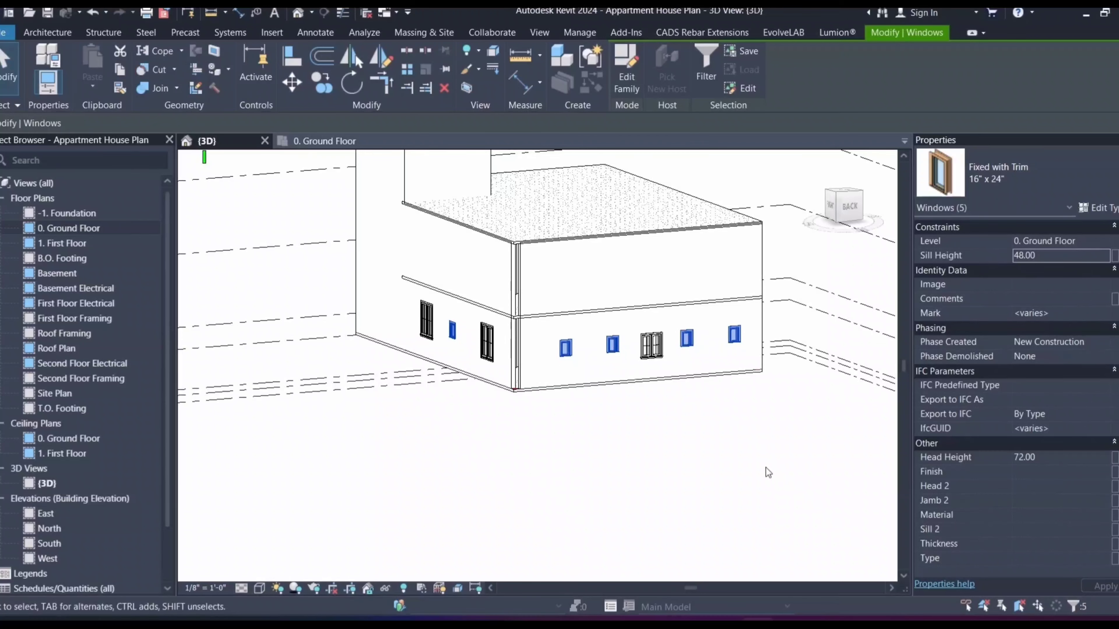
pyautogui.click(765, 468)
pyautogui.keyDown('shift'); pyautogui.moveTo(591, 470); pyautogui.dragTo(623, 508, button='middle'); pyautogui.keyUp('shift')
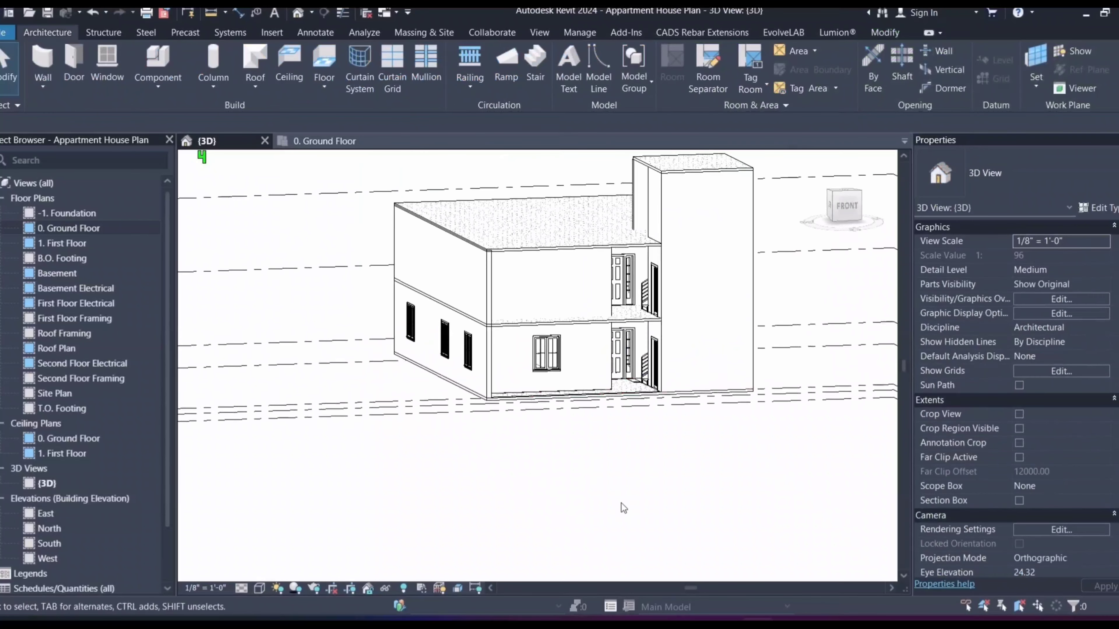
pyautogui.keyDown('shift'); pyautogui.moveTo(711, 503); pyautogui.dragTo(485, 481, button='middle'); pyautogui.keyUp('shift')
pyautogui.click(485, 379)
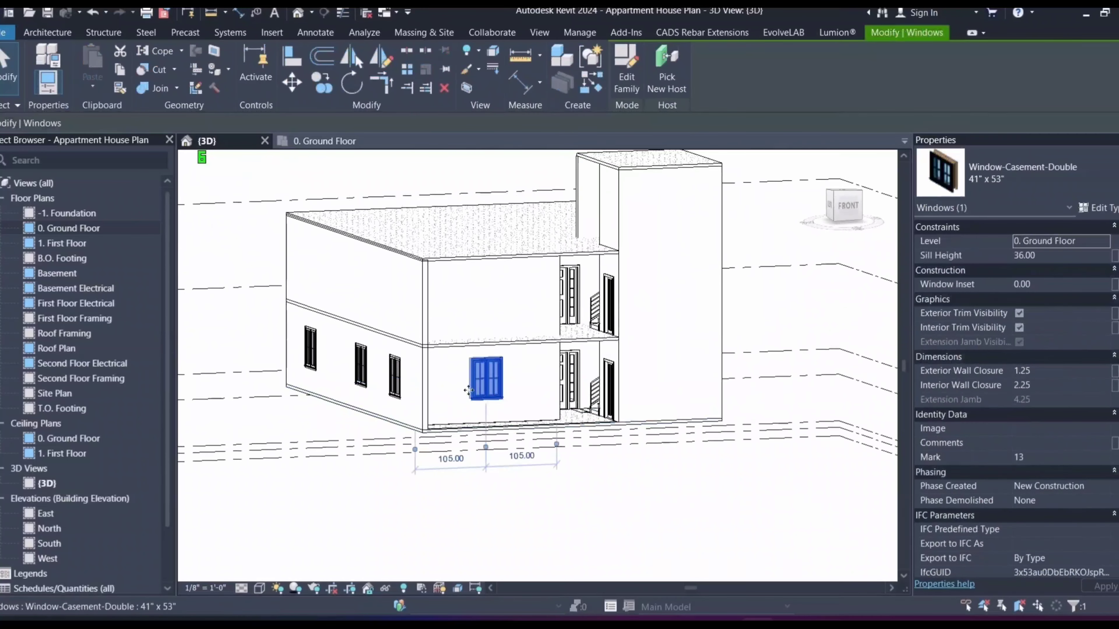
pyautogui.rightClick(483, 379)
pyautogui.moveTo(539, 362)
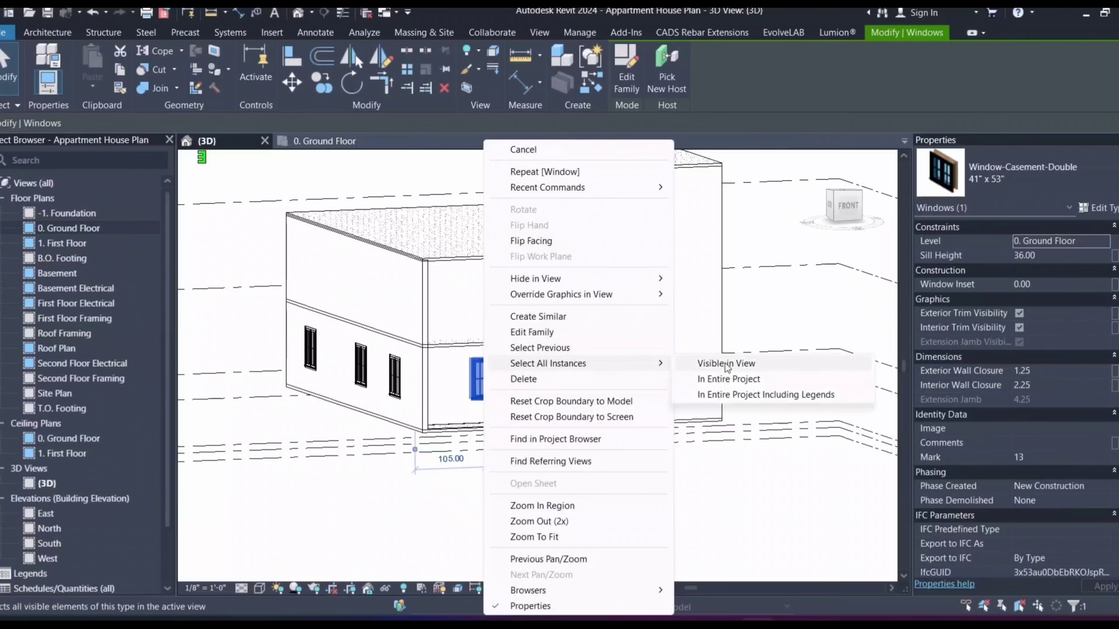
pyautogui.click(700, 364)
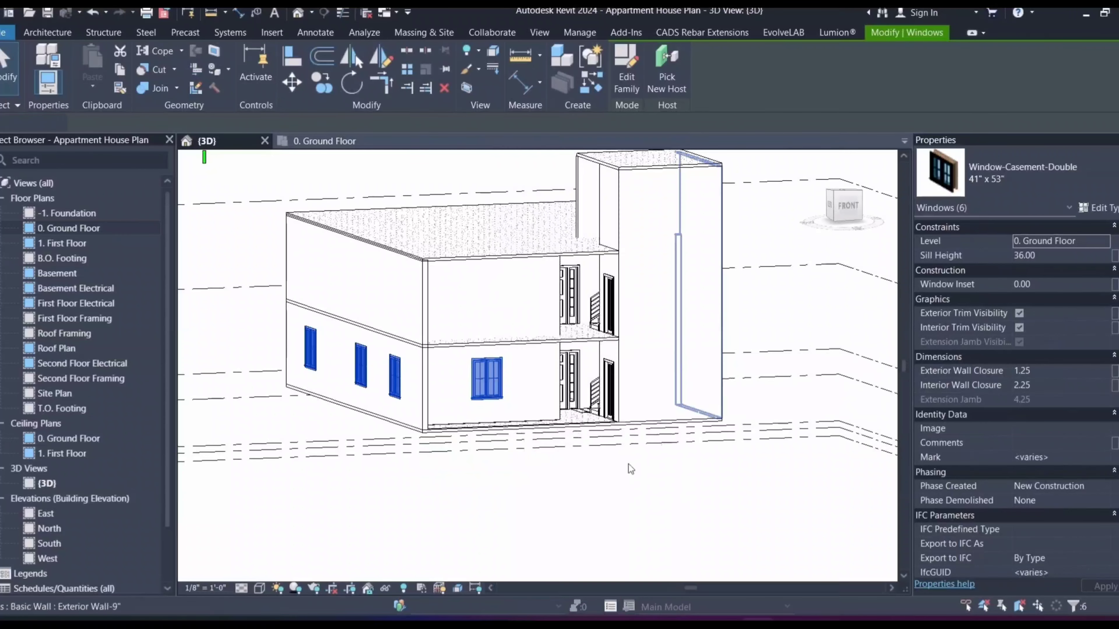
pyautogui.click(100, 85)
pyautogui.click(150, 145)
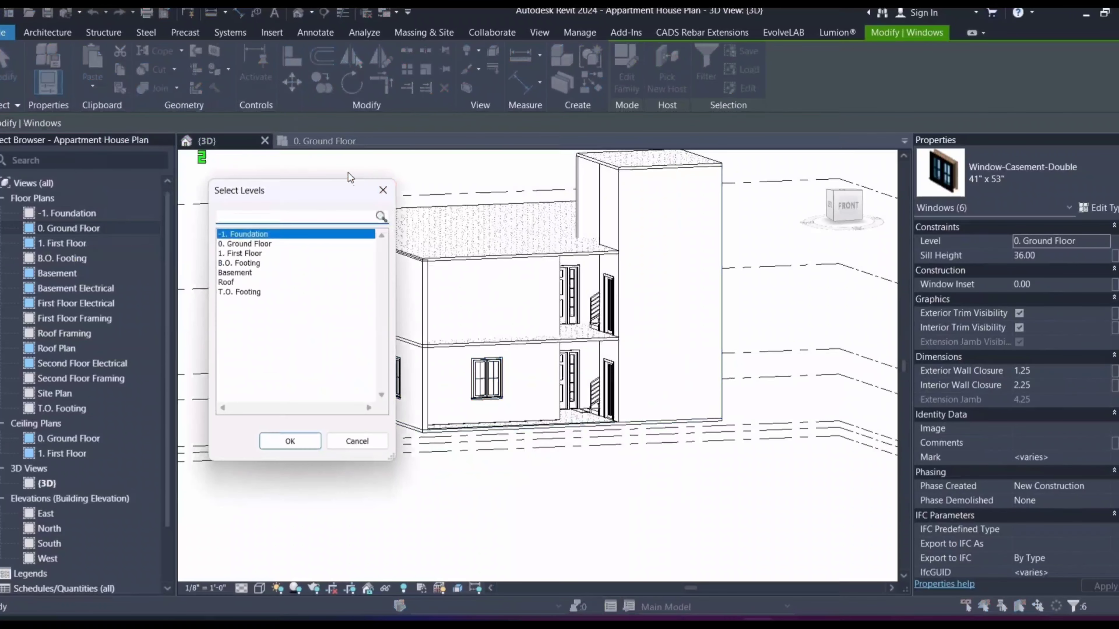
# Step: Copy all visible Window-Casement-Double 41" x 53" windows and paste them aligned to the 1. First Floor level
pyautogui.click(485, 378)
pyautogui.rightClick(485, 378)
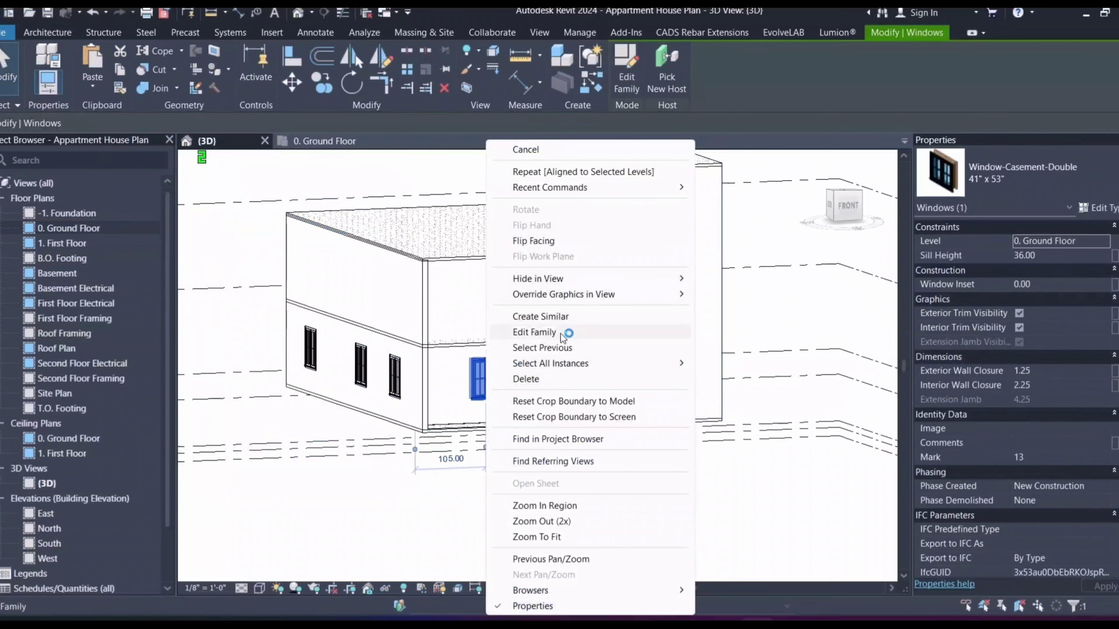
pyautogui.moveTo(572, 363)
pyautogui.click(705, 363)
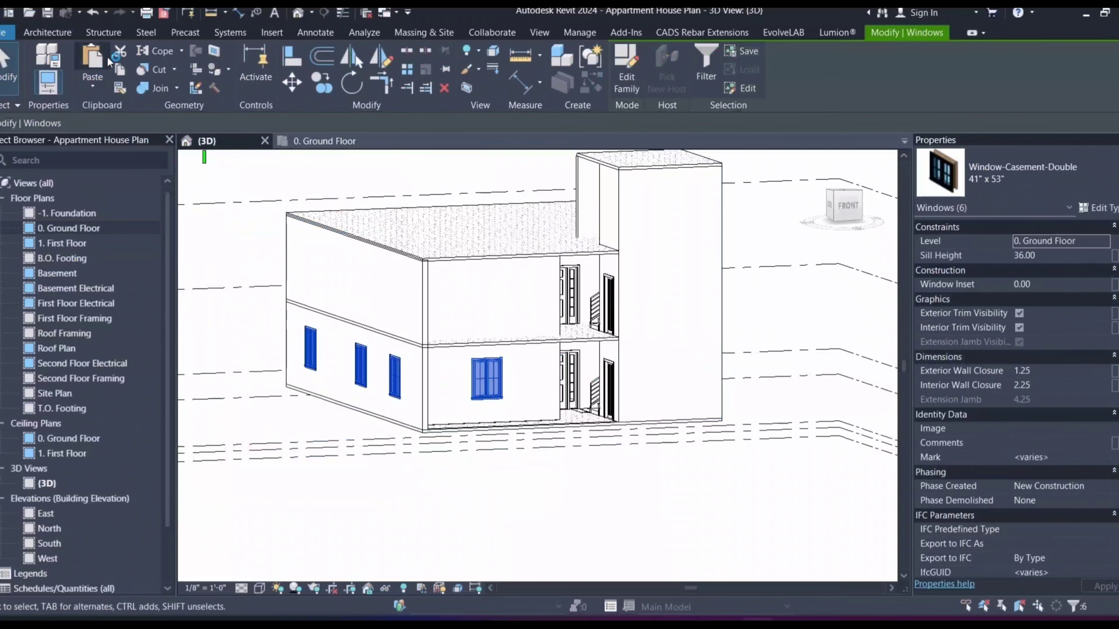
pyautogui.click(99, 88)
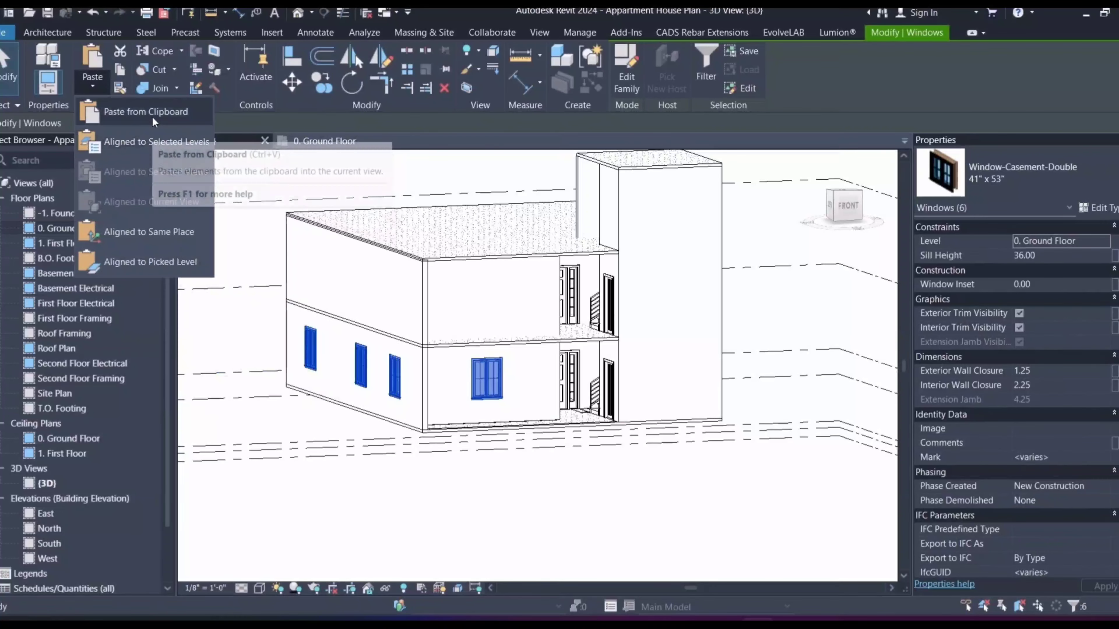
pyautogui.click(149, 141)
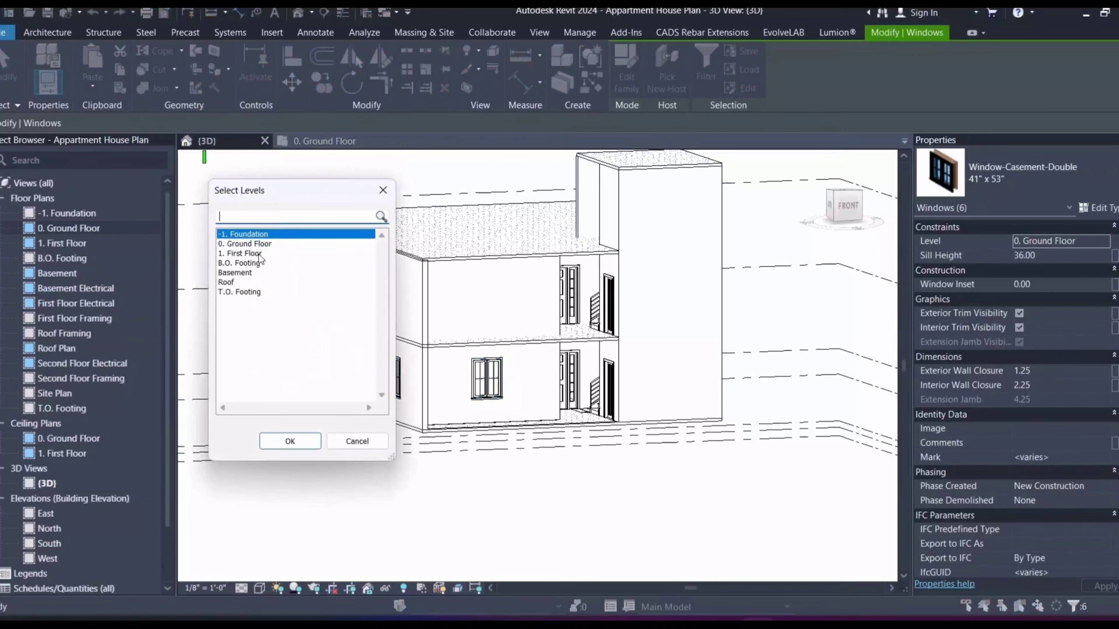
pyautogui.click(264, 253)
pyautogui.click(289, 442)
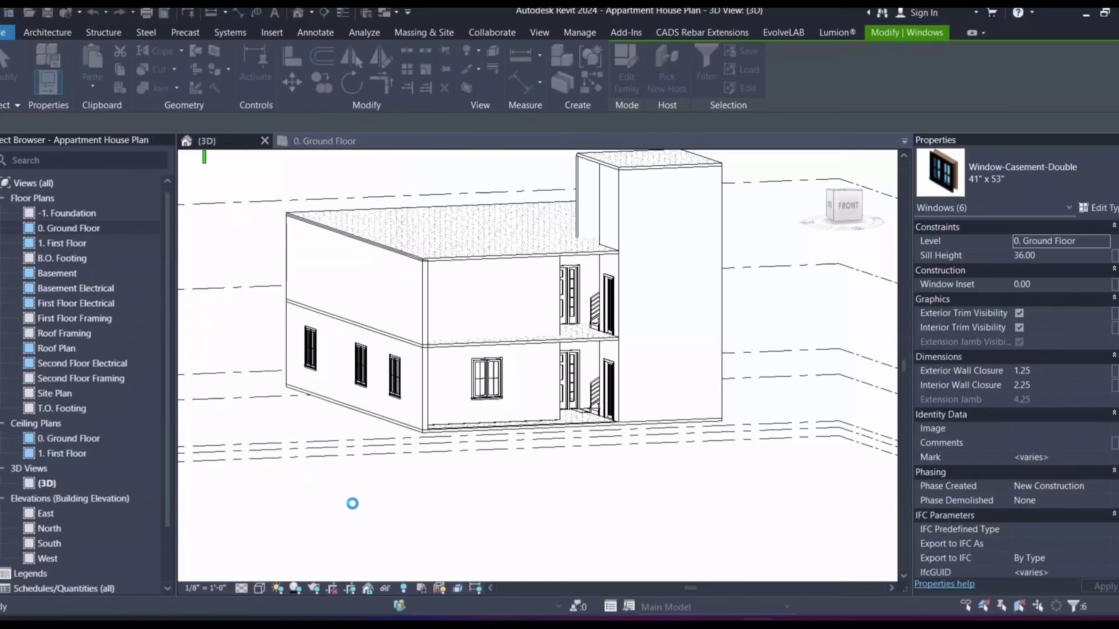
pyautogui.click(424, 491)
pyautogui.keyDown('shift'); pyautogui.moveTo(521, 482); pyautogui.dragTo(387, 494, button='middle'); pyautogui.keyUp('shift')
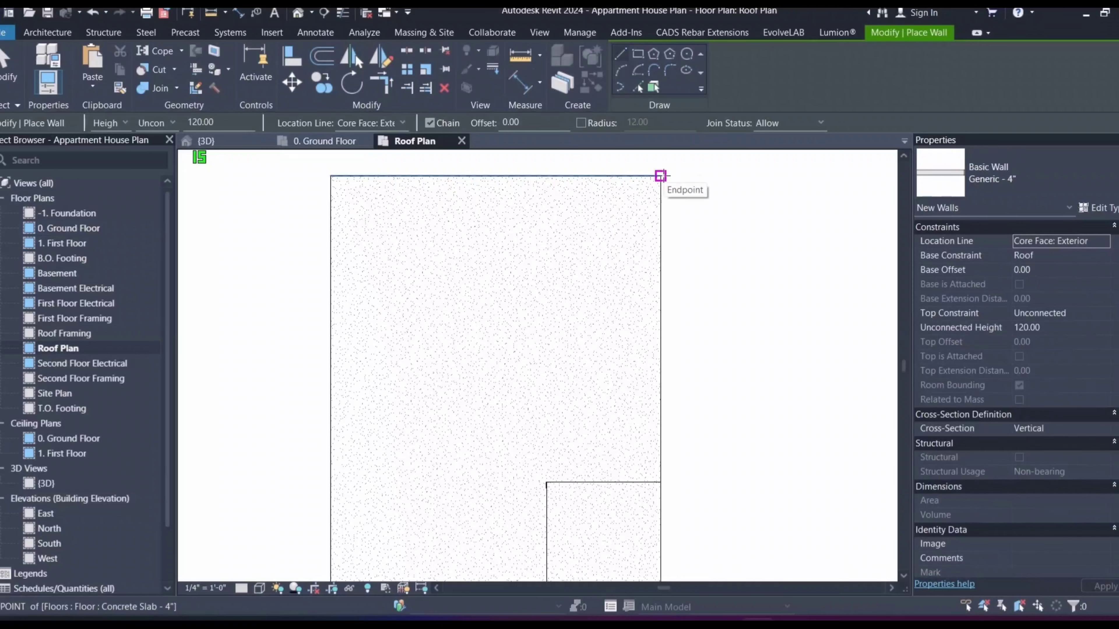
# Step: Draw a Generic - 4" wall along the roof slab's rear edge in the Roof Plan with location line Core Face: Exterior
pyautogui.click(660, 176)
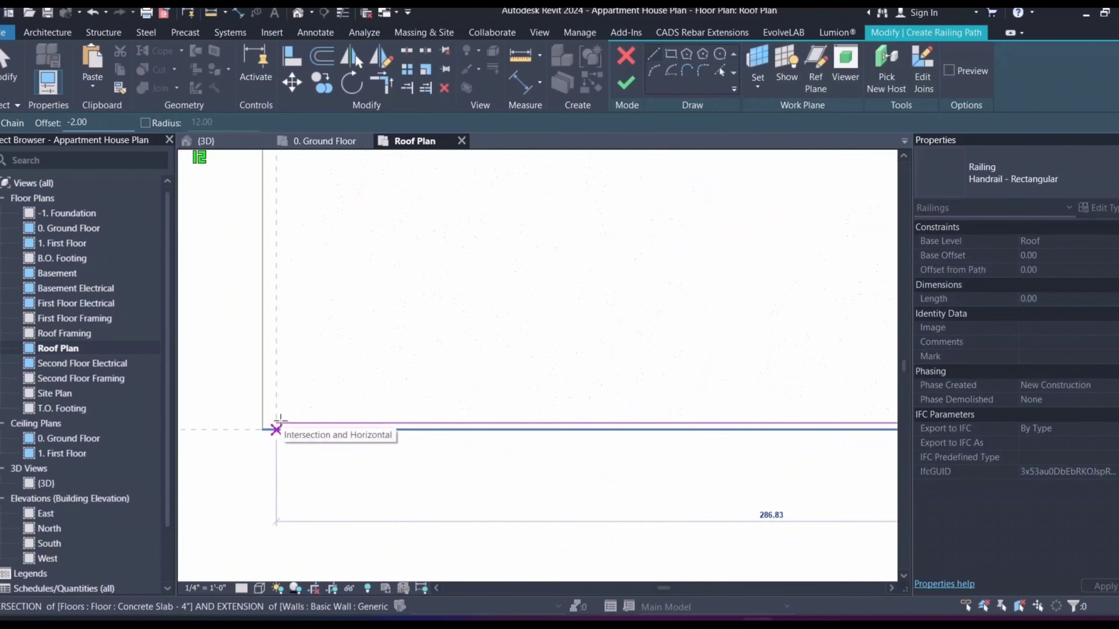
# Step: Sketch the roof railing path with a -2.00 offset along the open front edge and back to the end of the side parapet wall
pyautogui.click(281, 421)
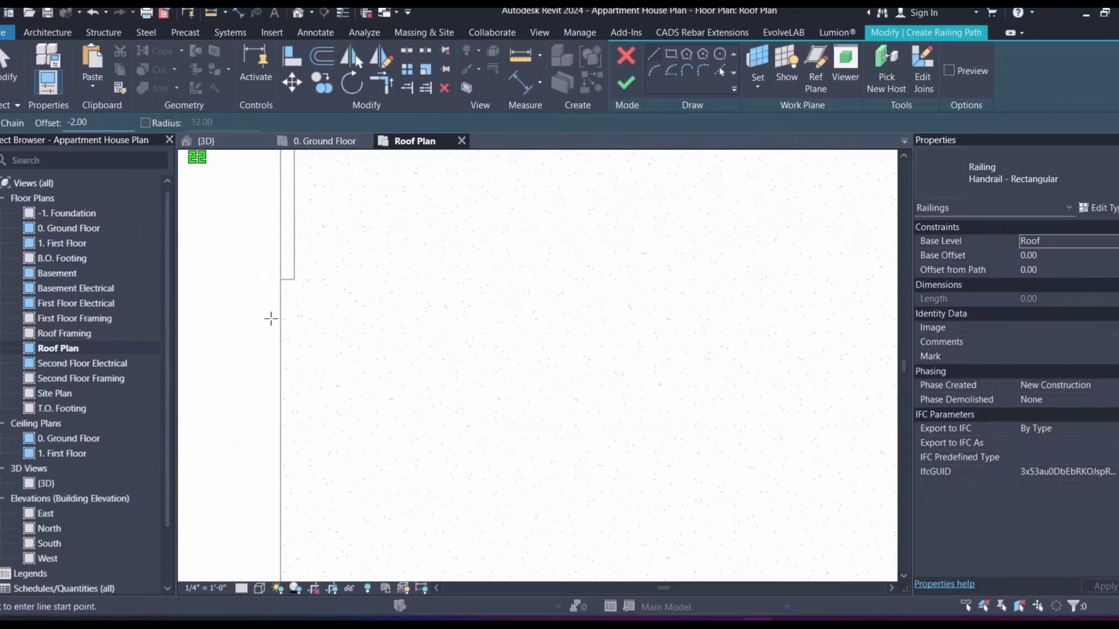
pyautogui.click(281, 279)
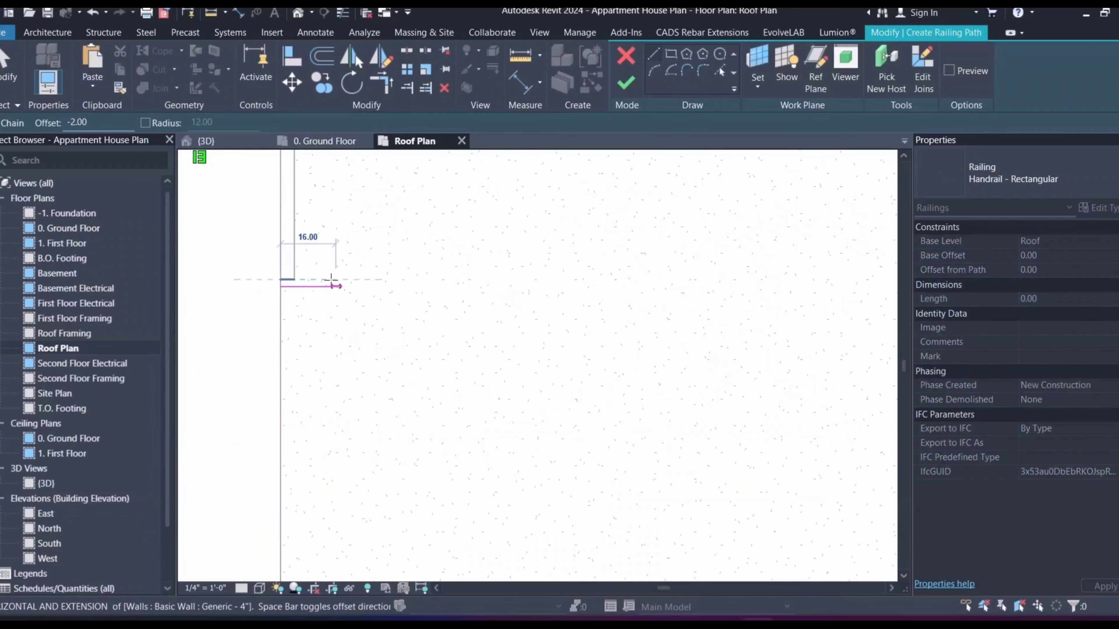
pyautogui.scroll(-4, 313, 277)
pyautogui.press('Escape')
pyautogui.press('Escape')
pyautogui.scroll(3, 296, 306)
pyautogui.scroll(-1, 318, 475)
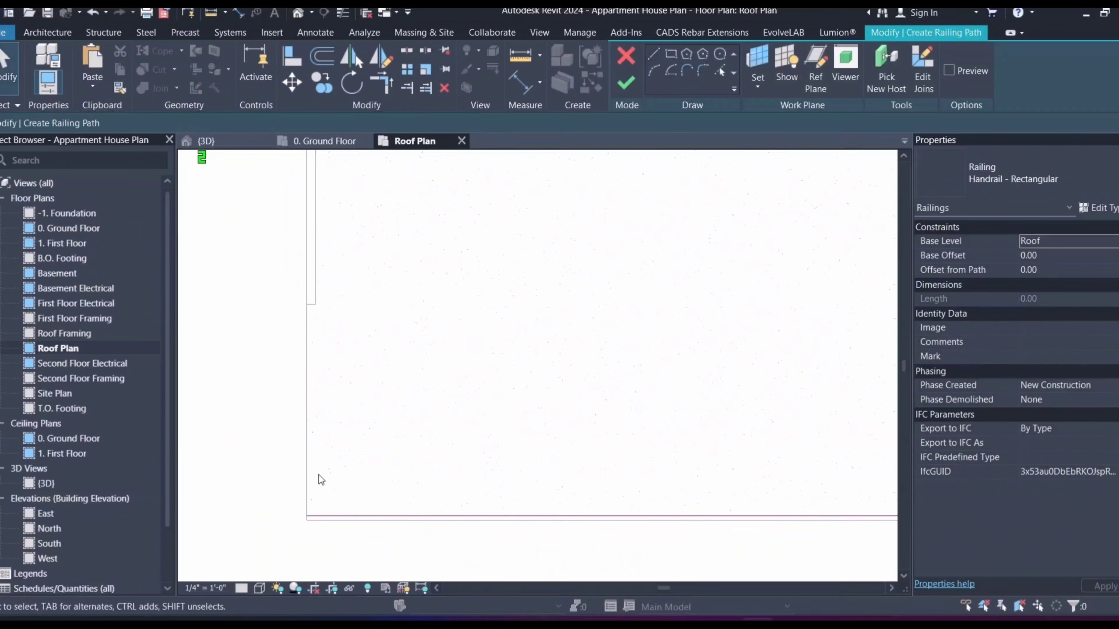
pyautogui.click(654, 54)
pyautogui.scroll(3, 312, 311)
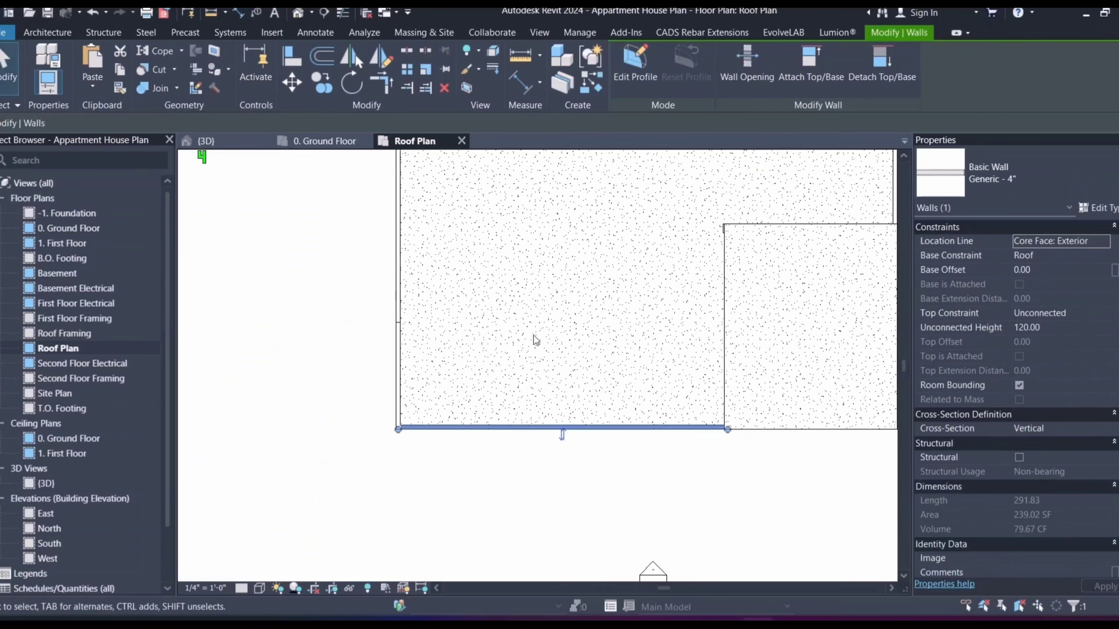
# Step: In the 3D view, set the unconnected height of the two full-height roof walls behind the railing to 4"
pyautogui.scroll(-2, 533, 336)
pyautogui.click(524, 439)
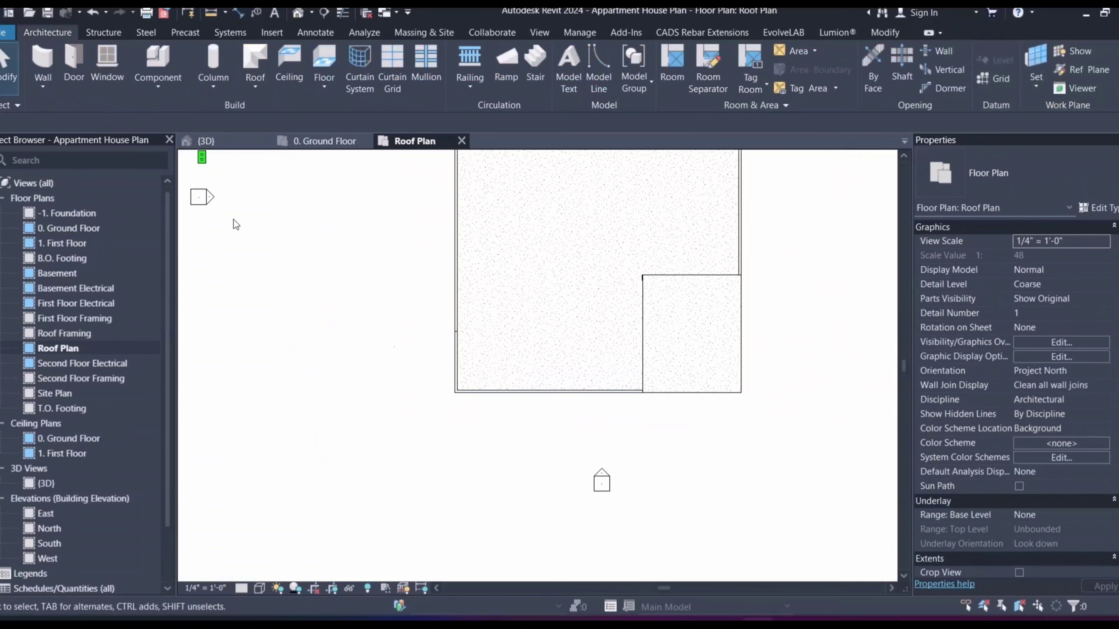
pyautogui.click(206, 141)
pyautogui.click(543, 337)
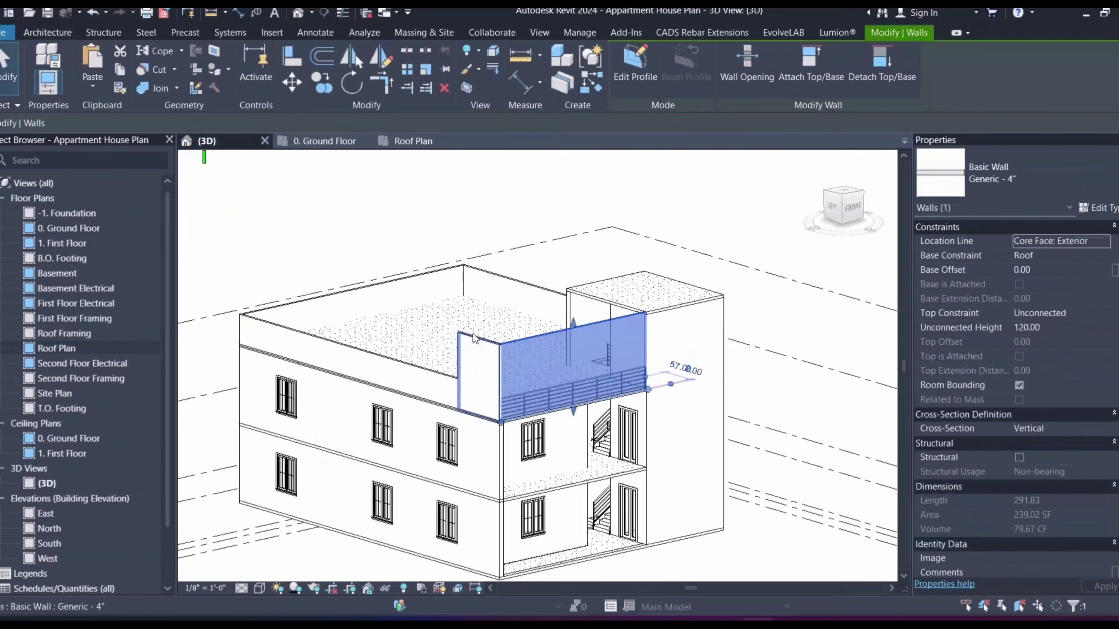
pyautogui.keyDown('ctrl'); pyautogui.click(476, 337); pyautogui.keyUp('ctrl')
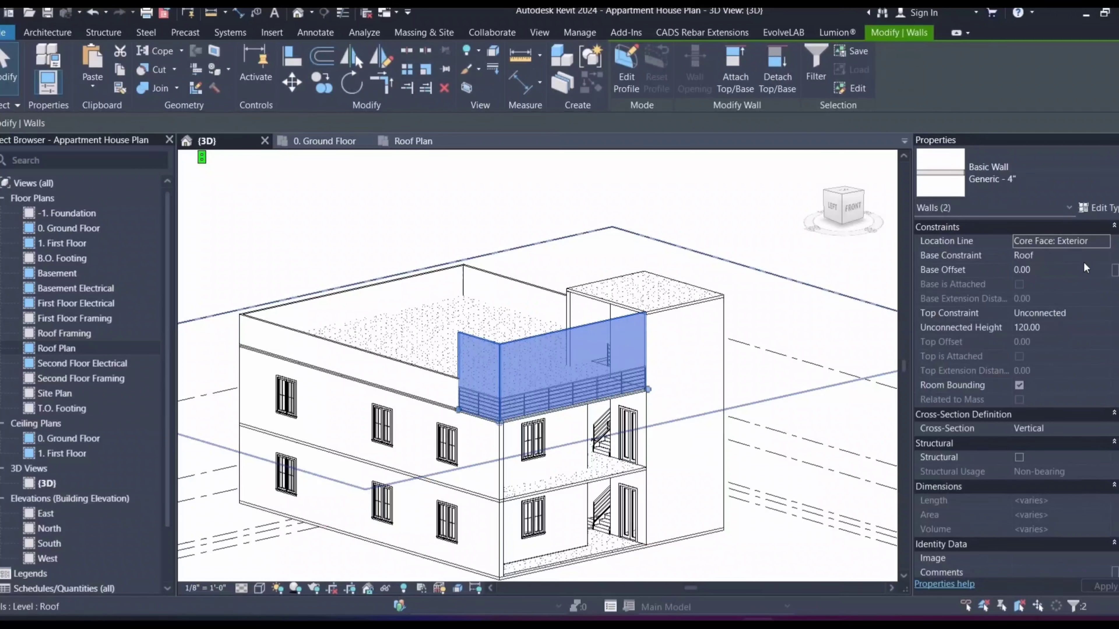
pyautogui.write('4')
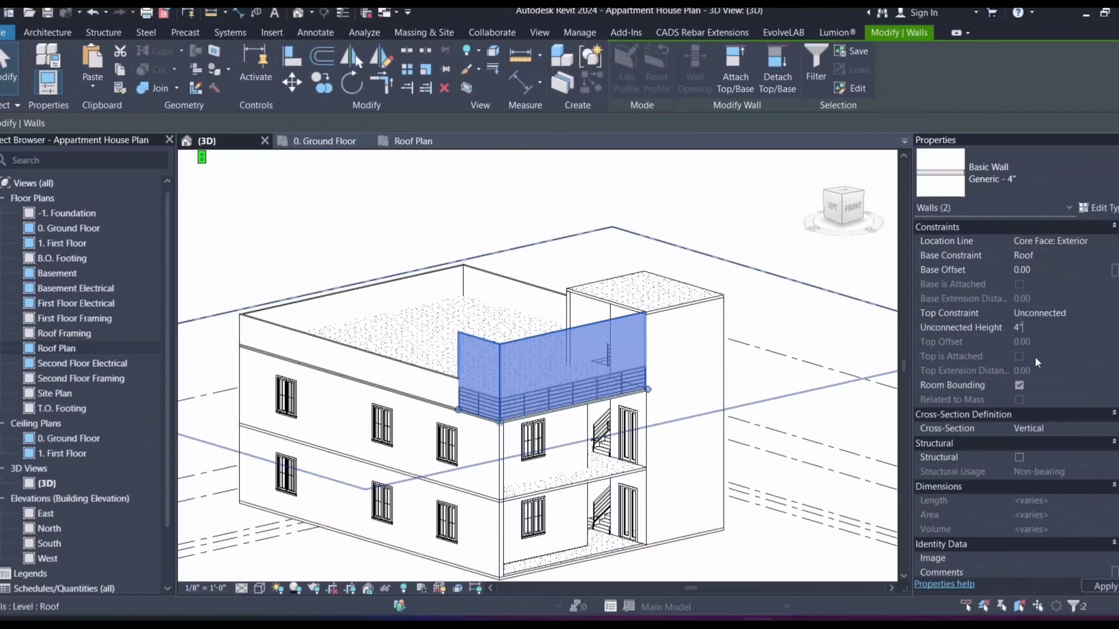
pyautogui.click(573, 201)
# Step: Examine how the corner railing meets the low walls and the roof slab edge
pyautogui.scroll(6, 513, 414)
pyautogui.scroll(-3, 487, 435)
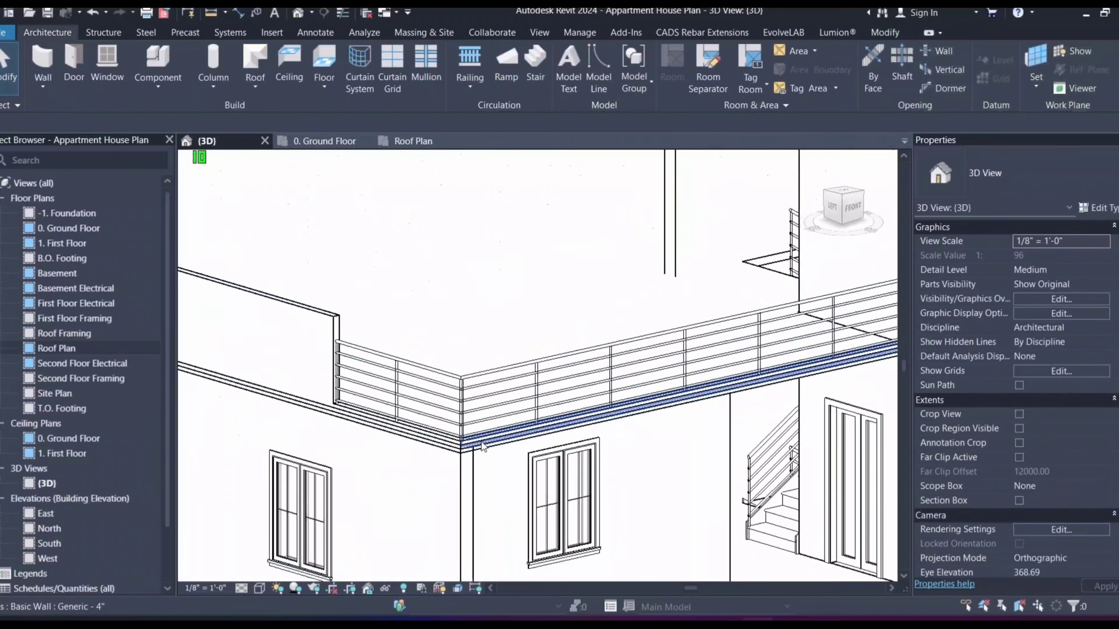
pyautogui.scroll(4, 490, 436)
pyautogui.scroll(-2, 491, 438)
pyautogui.scroll(-2, 345, 511)
pyautogui.moveTo(346, 511); pyautogui.dragTo(335, 445, button='middle')
pyautogui.scroll(-5, 337, 450)
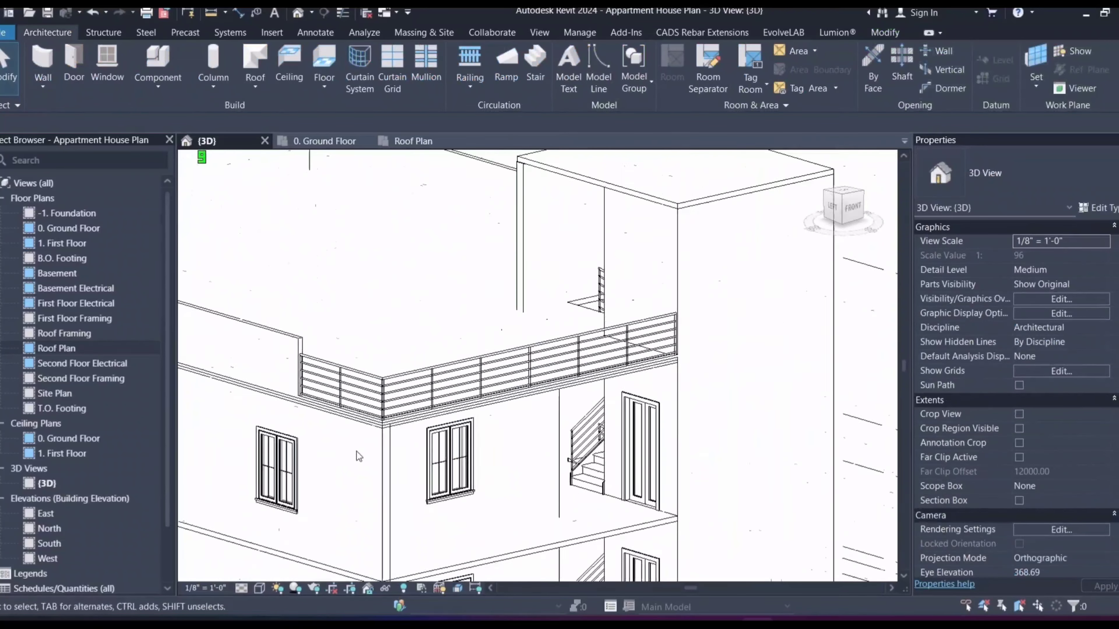
pyautogui.scroll(2, 361, 447)
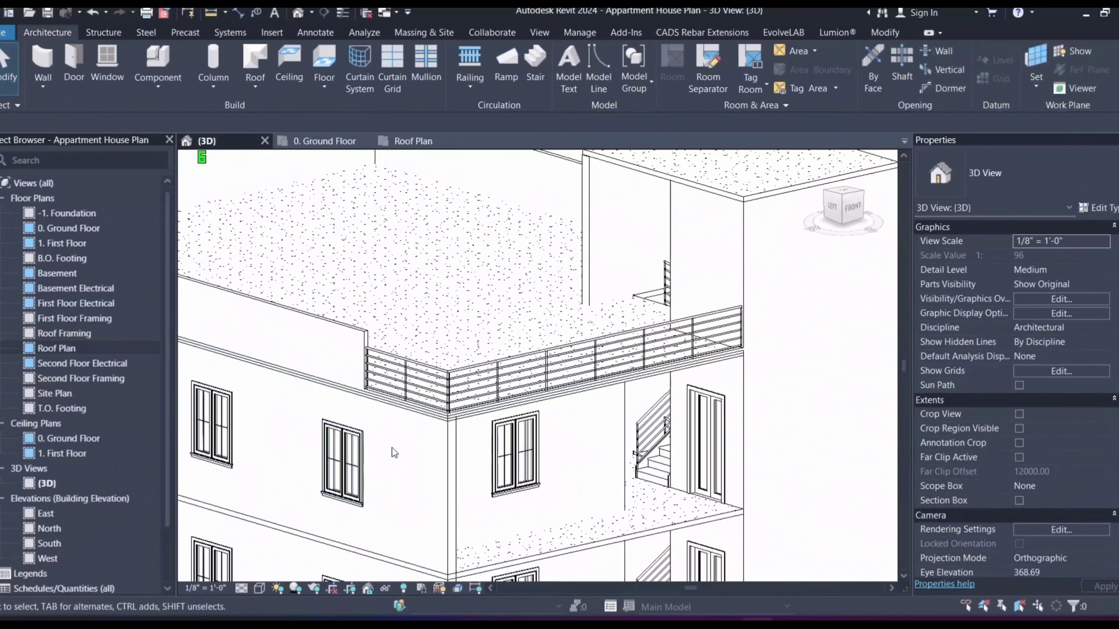
pyautogui.scroll(2, 541, 434)
# Step: Set the unconnected height of the two low walls under the roof railing to 6
pyautogui.click(540, 435)
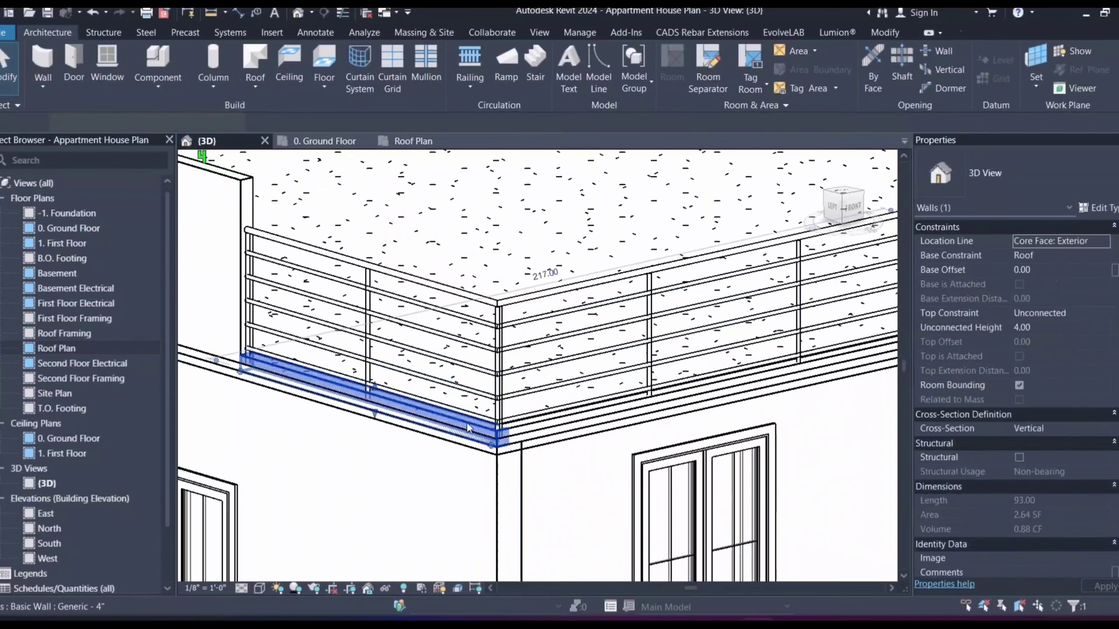
pyautogui.scroll(2, 541, 434)
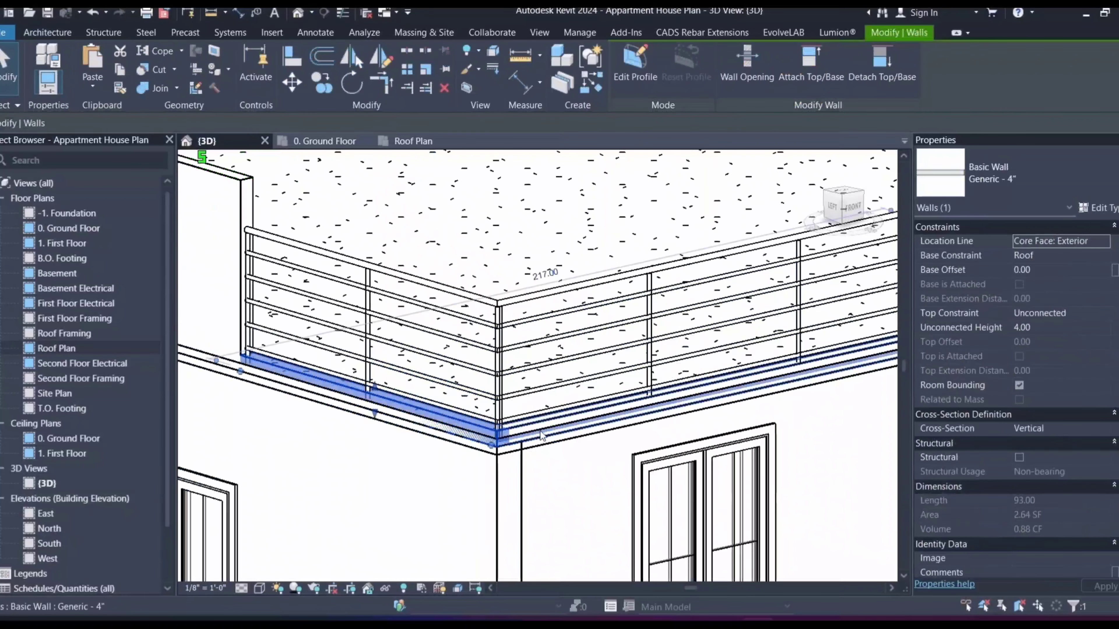
pyautogui.keyDown('ctrl'); pyautogui.click(546, 431); pyautogui.keyUp('ctrl')
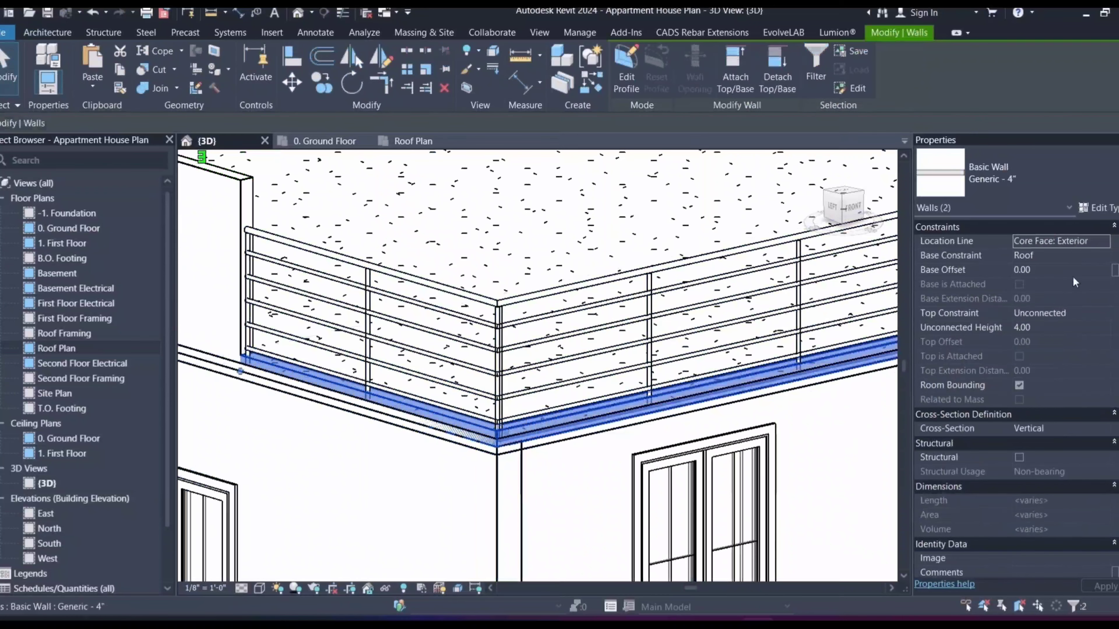
pyautogui.write('6')
pyautogui.click(576, 526)
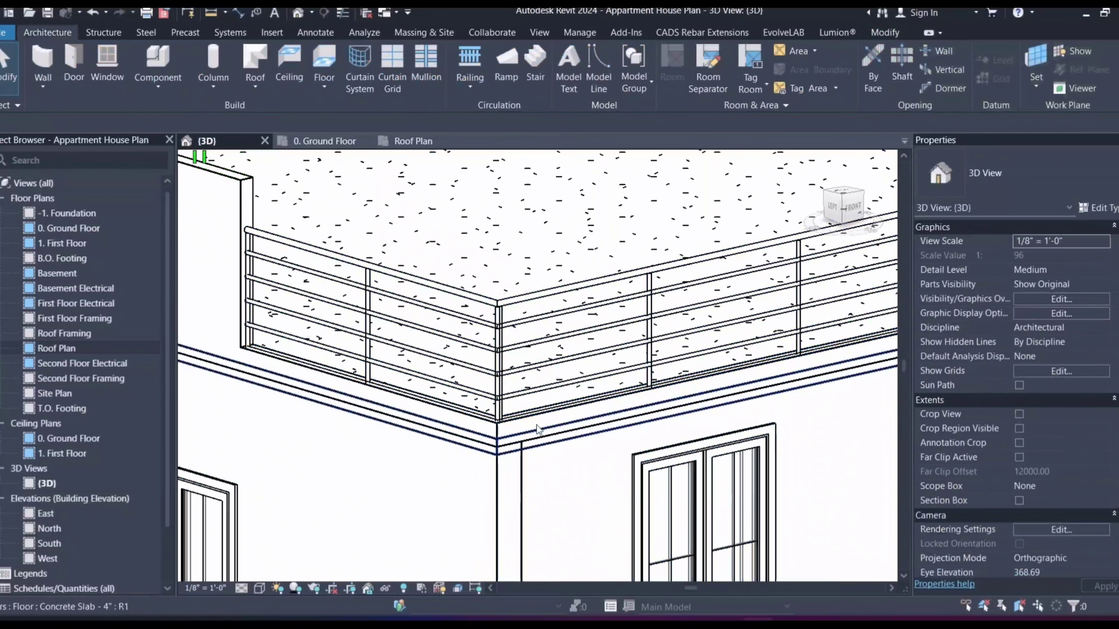
# Step: Raise the base offset of the Handrail - Pipe roof railing above the low walls and check its fit at the corner
pyautogui.click(535, 428)
pyautogui.click(512, 376)
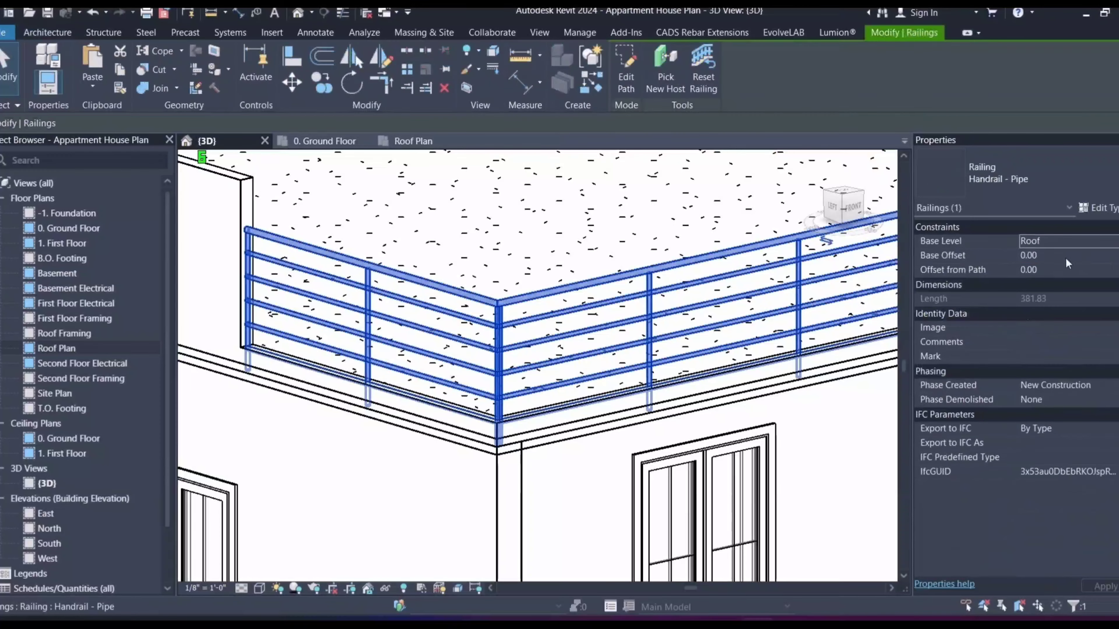
pyautogui.click(810, 433)
pyautogui.scroll(-4, 696, 403)
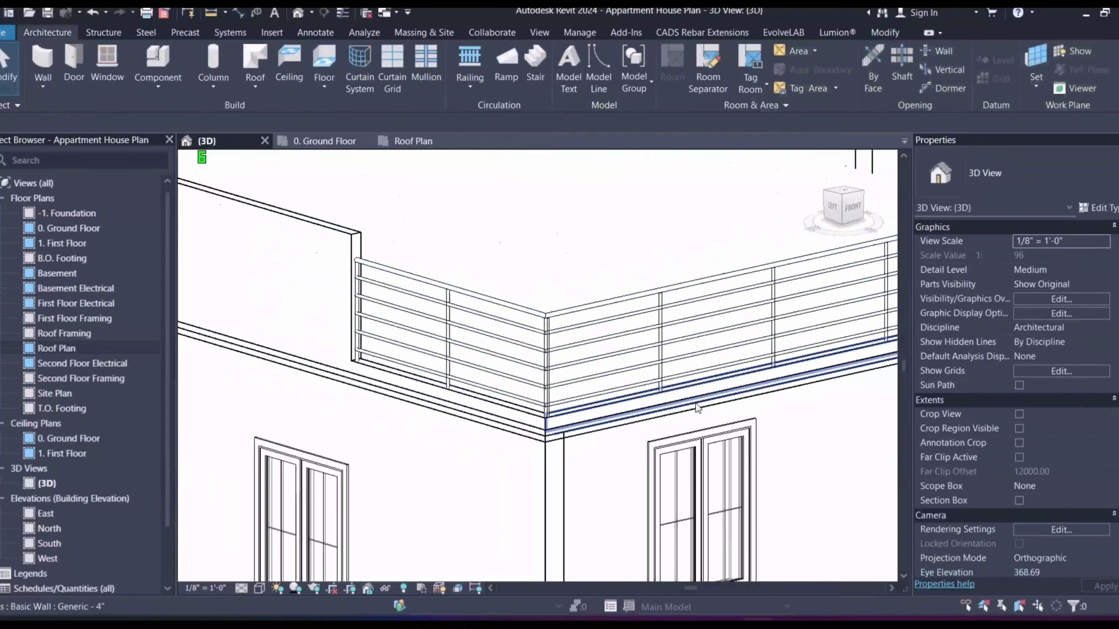
pyautogui.moveTo(779, 546); pyautogui.dragTo(623, 531, button='middle')
pyautogui.scroll(6, 572, 361)
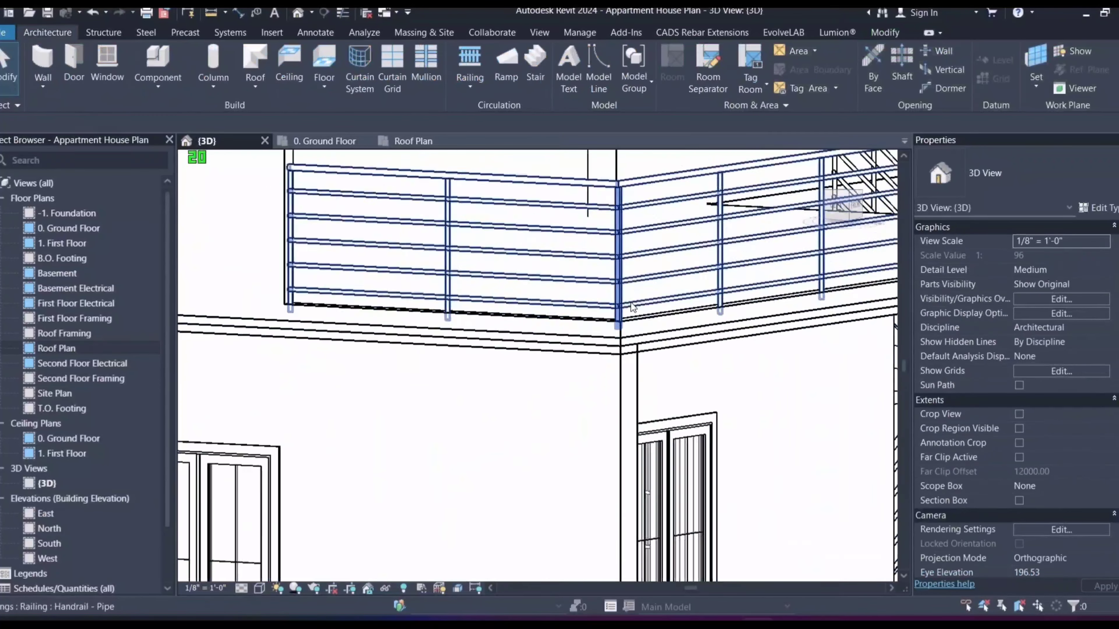
pyautogui.scroll(-6, 559, 346)
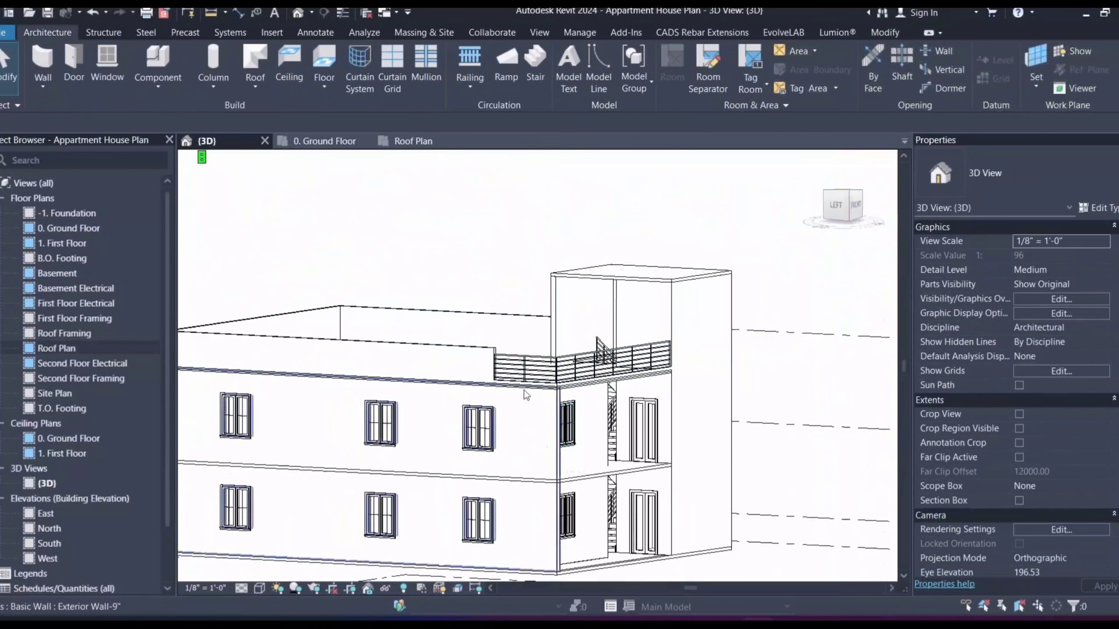
# Step: Set the unconnected height of the long side parapet wall beside the roof railing to 42
pyautogui.click(458, 355)
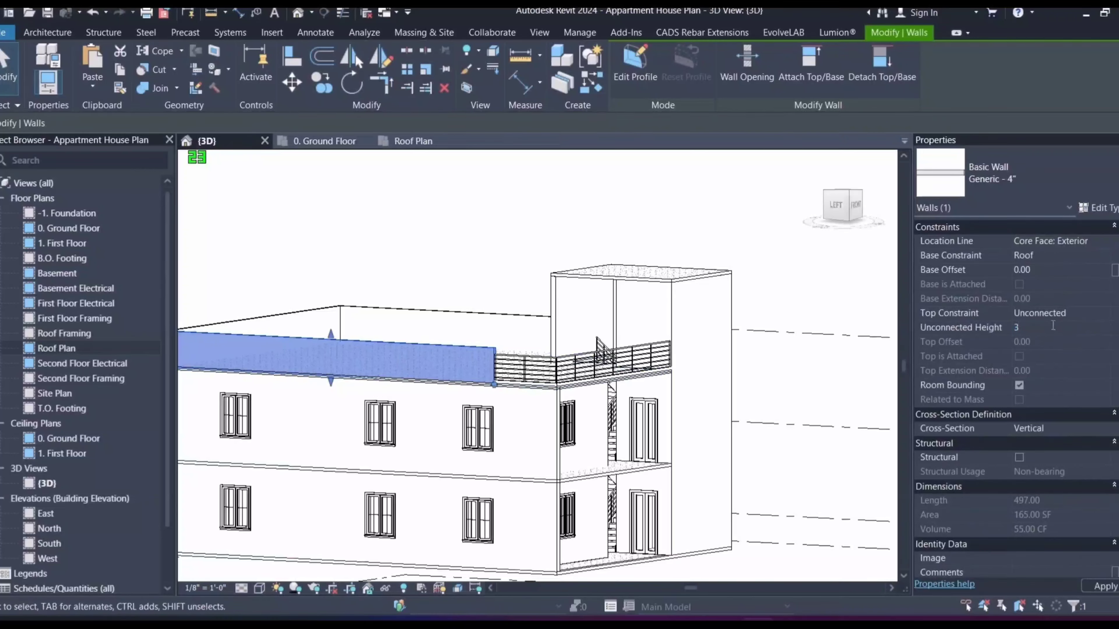
pyautogui.click(813, 297)
pyautogui.click(481, 362)
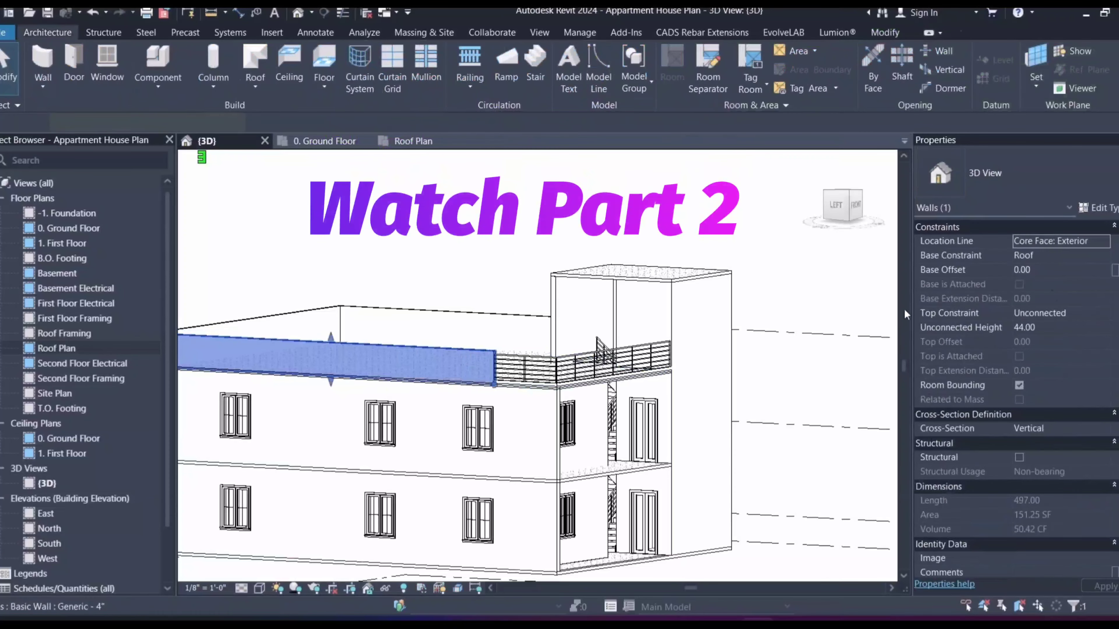
pyautogui.click(1057, 324)
pyautogui.write('42')
pyautogui.press('Return')
pyautogui.press('Escape')
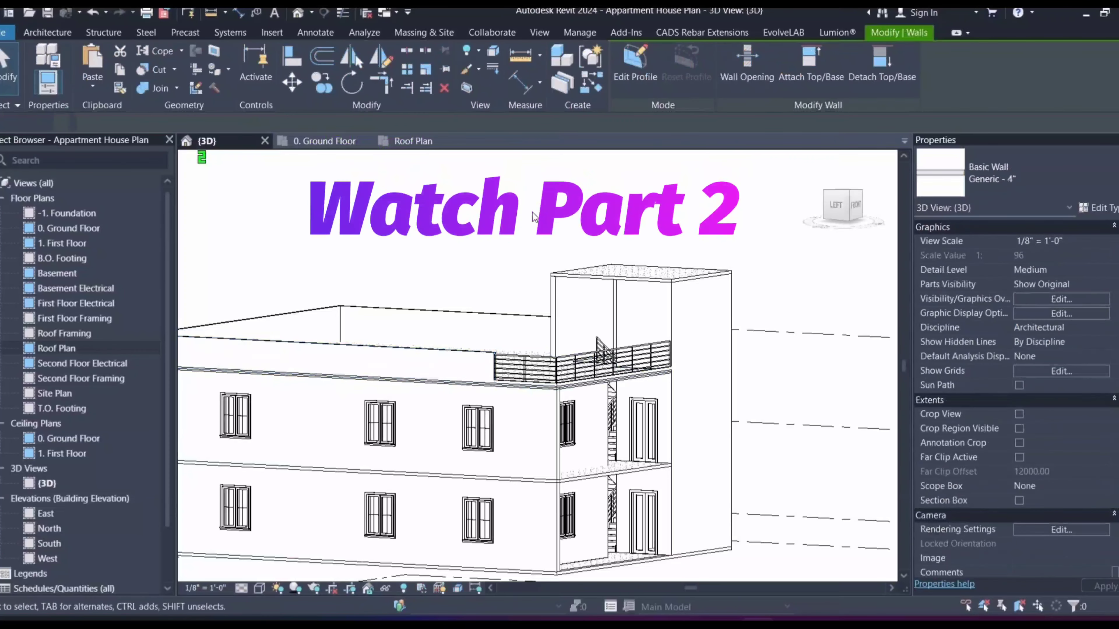